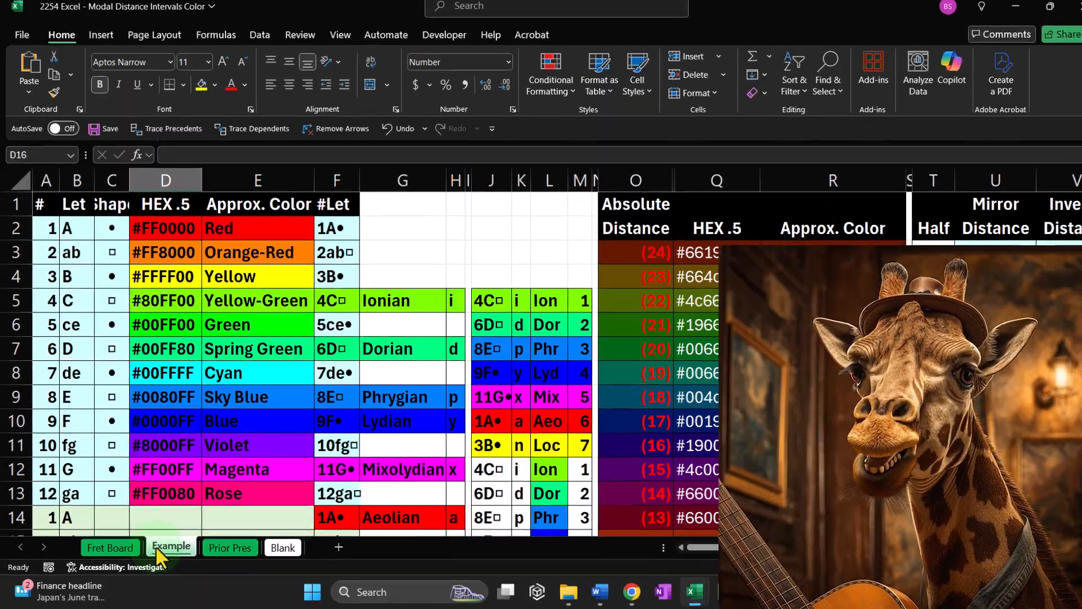
Step: Review the Prior Pres and Blank sheets and return to the Fret Board sheet
left_click(207, 550)
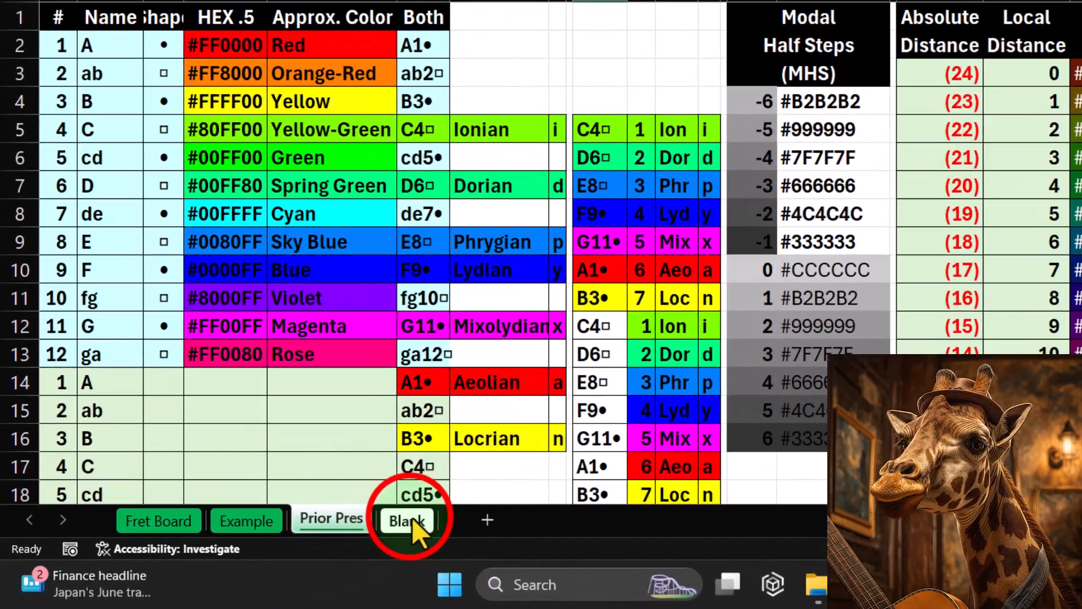
left_click(407, 519)
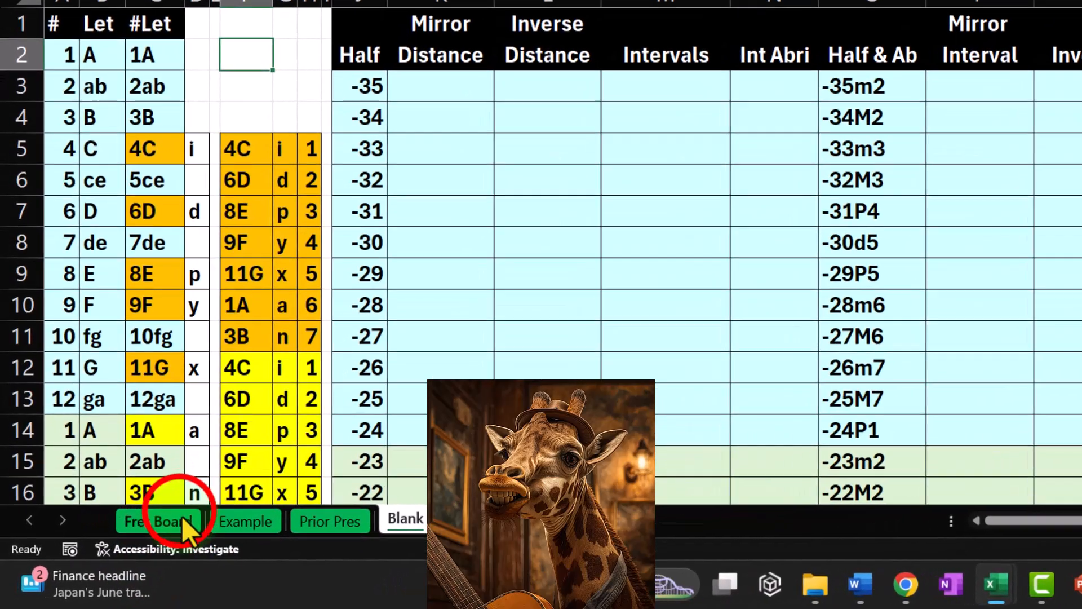
left_click(122, 544)
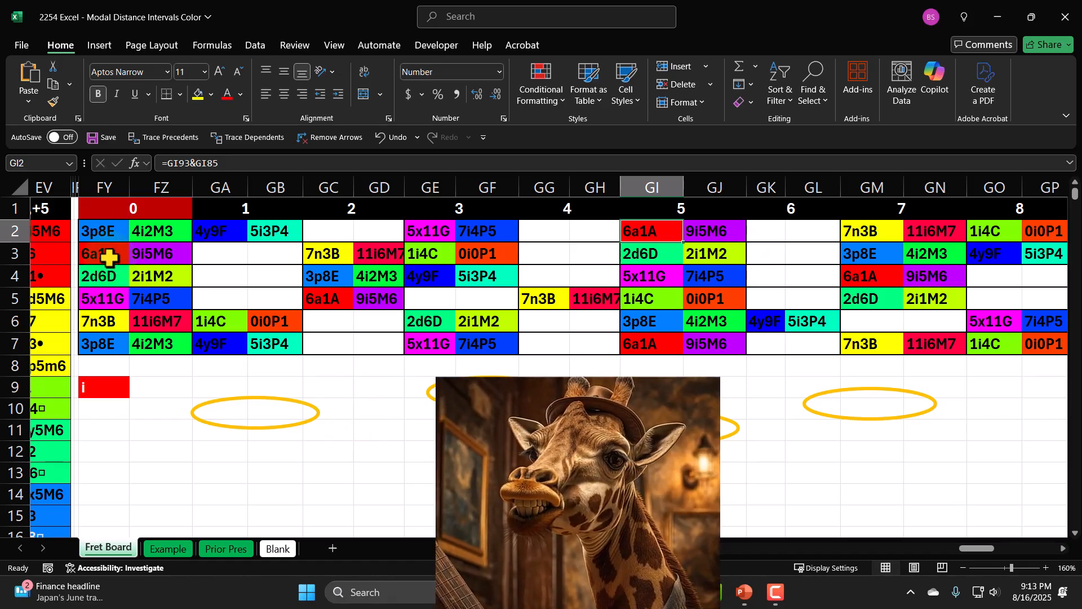
Step: Examine the row 2 note and interval pairs at frets 0 and 8 and the block spanning frets 5 to 8
left_click(95, 234)
left_click_drag(95, 235, 167, 239)
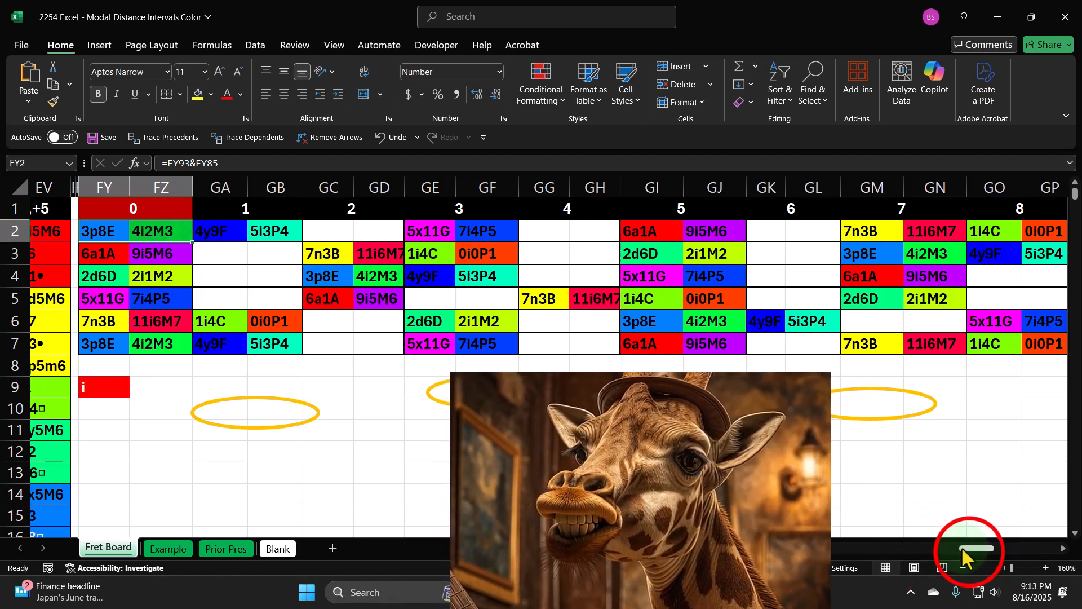
left_click_drag(962, 547, 977, 552)
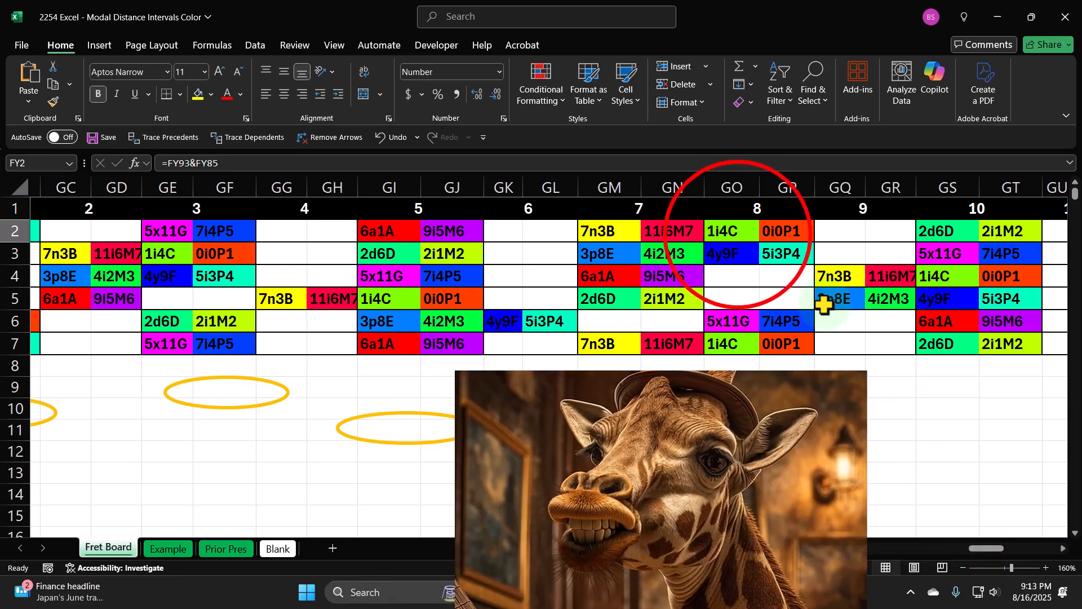
left_click_drag(732, 237, 779, 239)
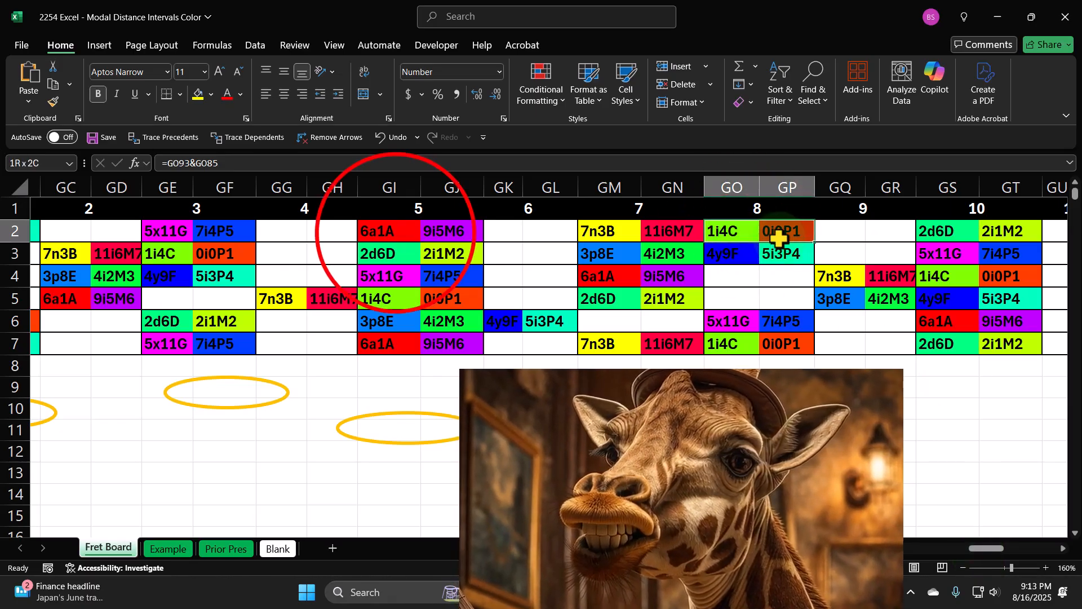
left_click_drag(389, 231, 770, 359)
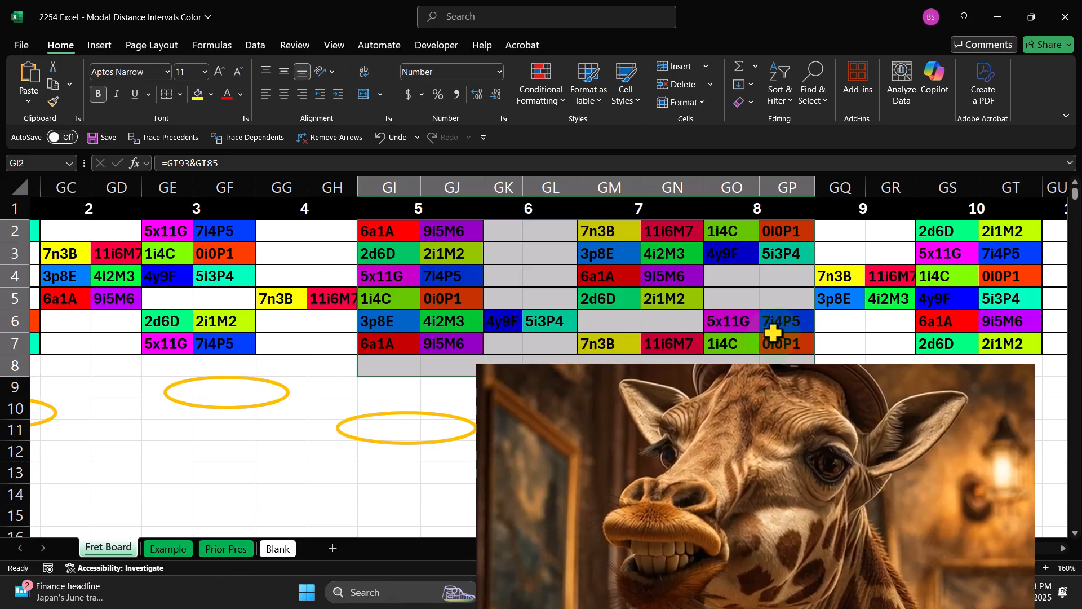
left_click(788, 451)
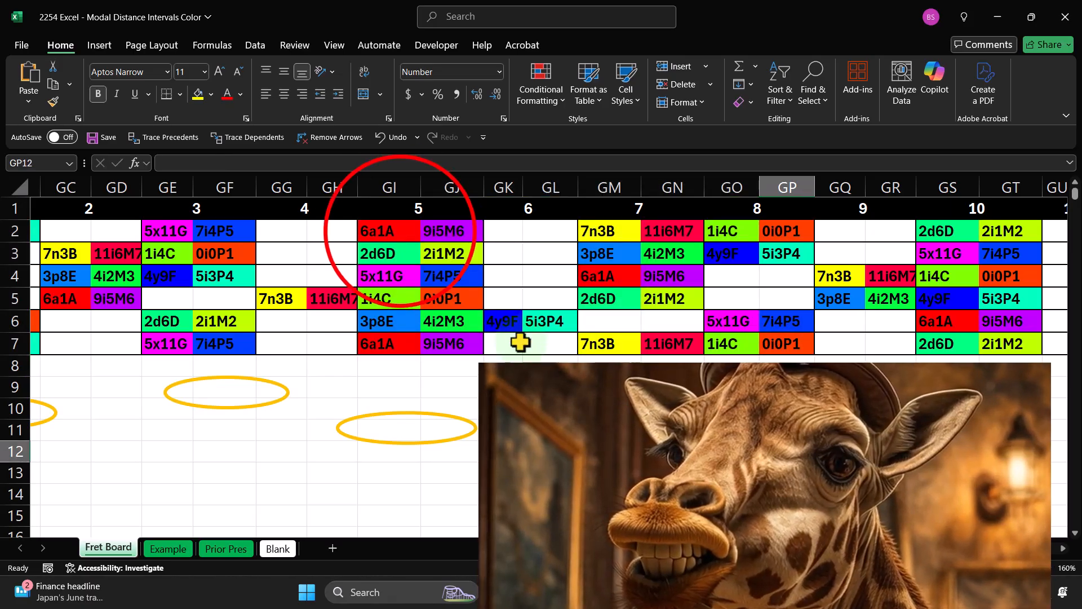
Step: Inspect the note and interval cells at fret 5 in row 2 and compare them with the fret 8 pair
left_click_drag(387, 233, 437, 232)
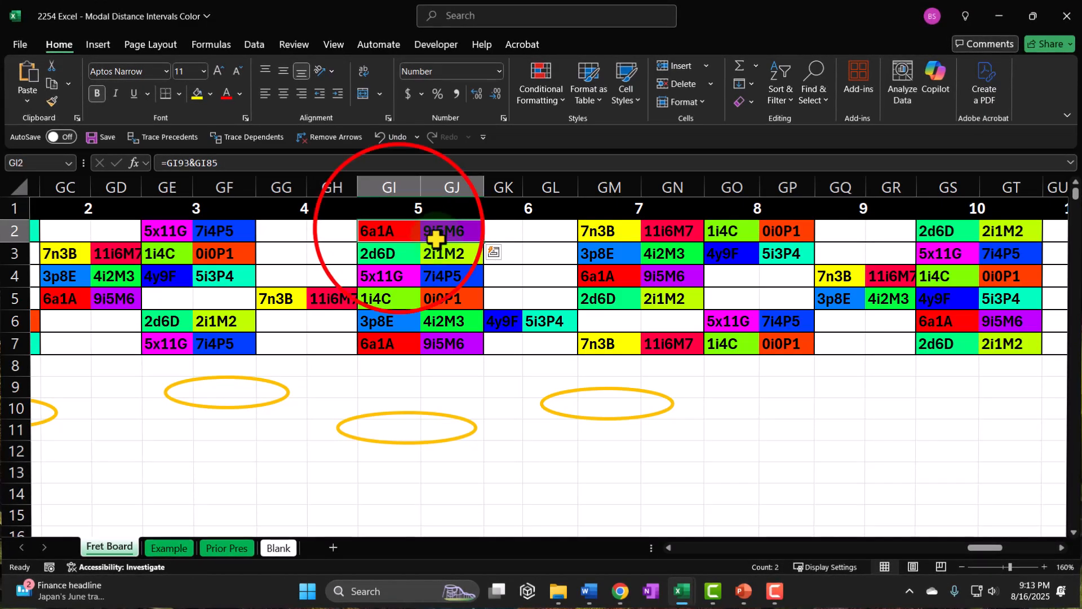
left_click(396, 231)
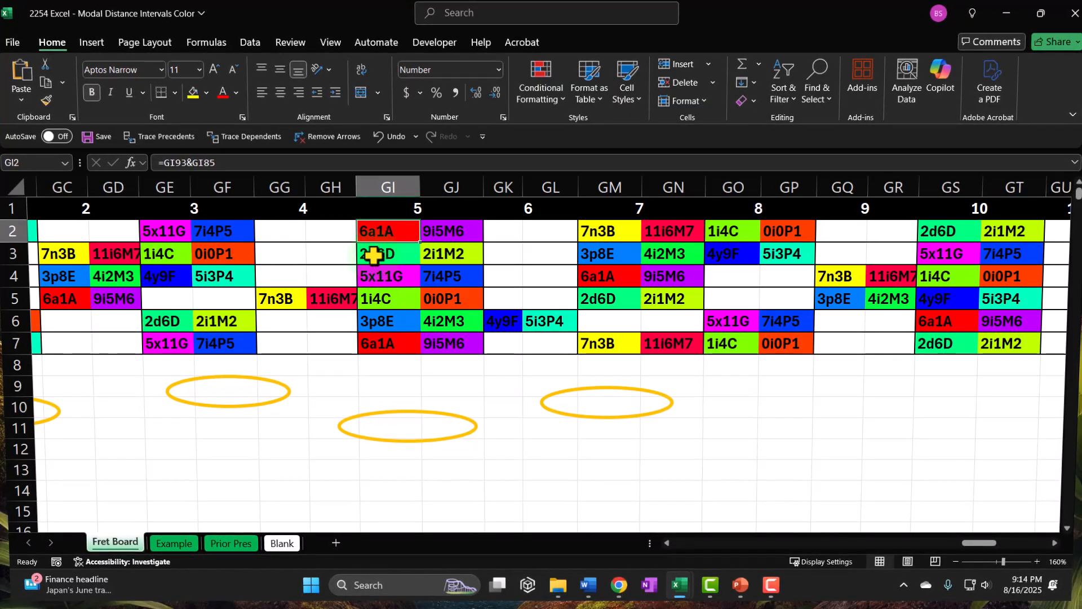
left_click(449, 232)
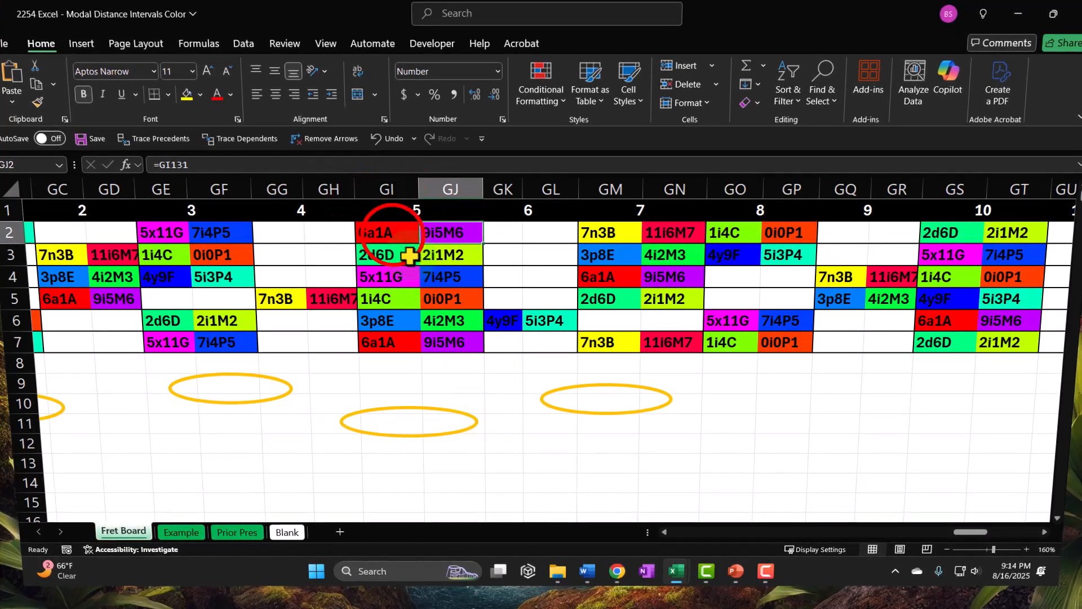
left_click_drag(415, 235, 487, 233)
left_click_drag(729, 232, 769, 231)
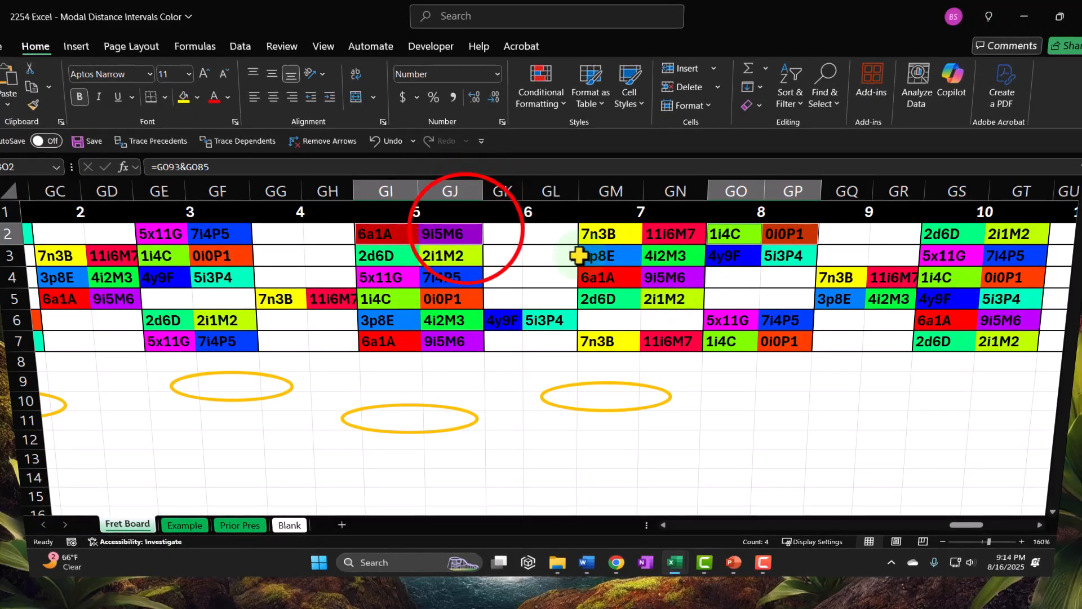
left_click(468, 233)
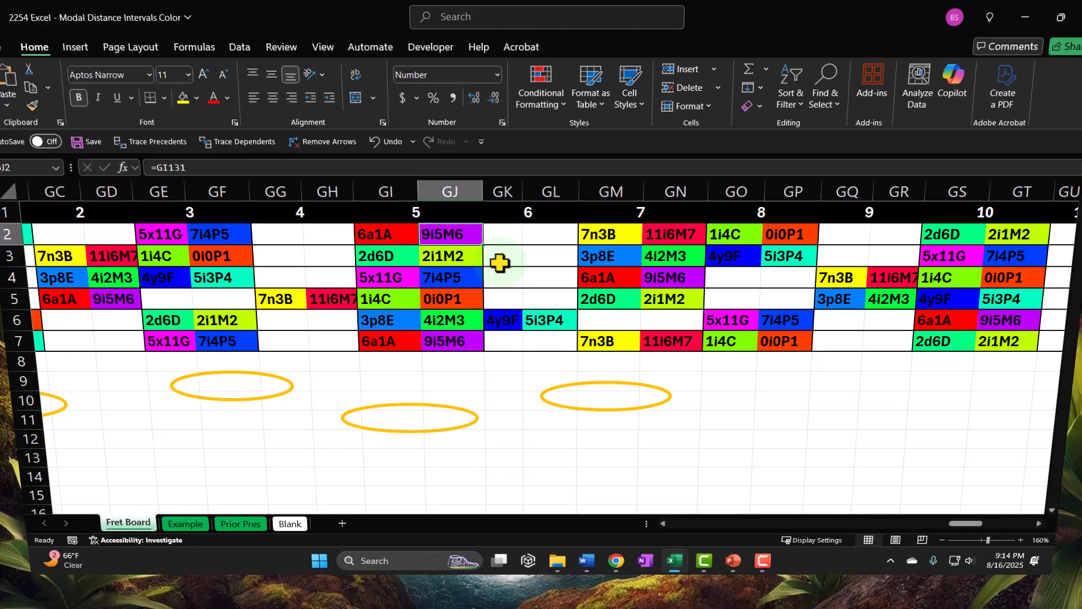
left_click(401, 239)
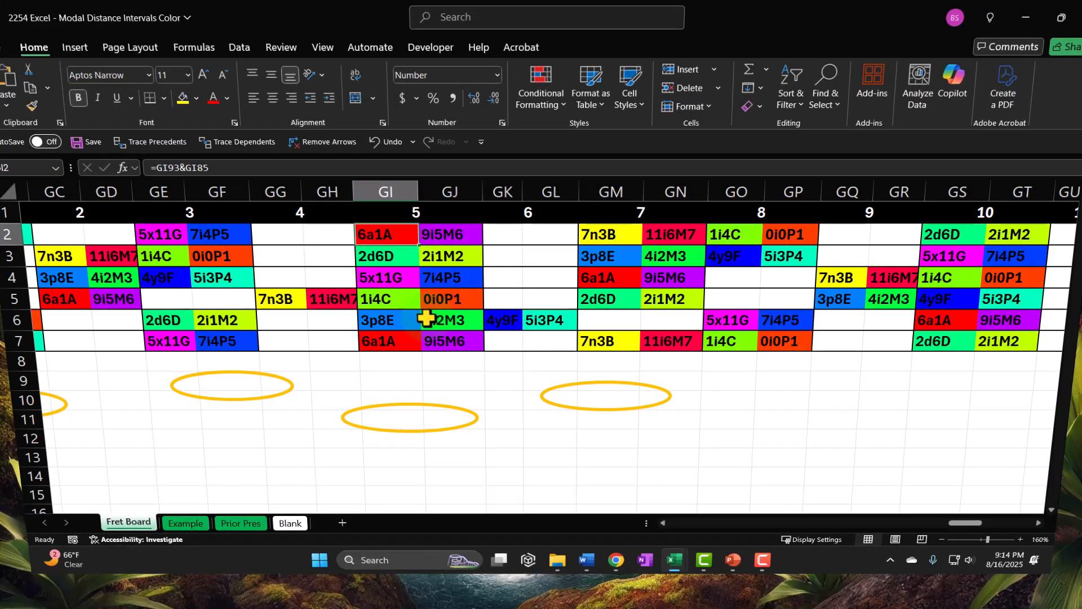
Step: Set the mode in cell FY9, below fret 0, to "a"
key("Down")
key("Down")
key("Down")
key("Down")
key("Left")
key("Left")
key("Left")
key("Left")
key("Left")
key("Left")
key("Left")
key("Left")
key("Left")
key("Left")
key("Left")
key("Left")
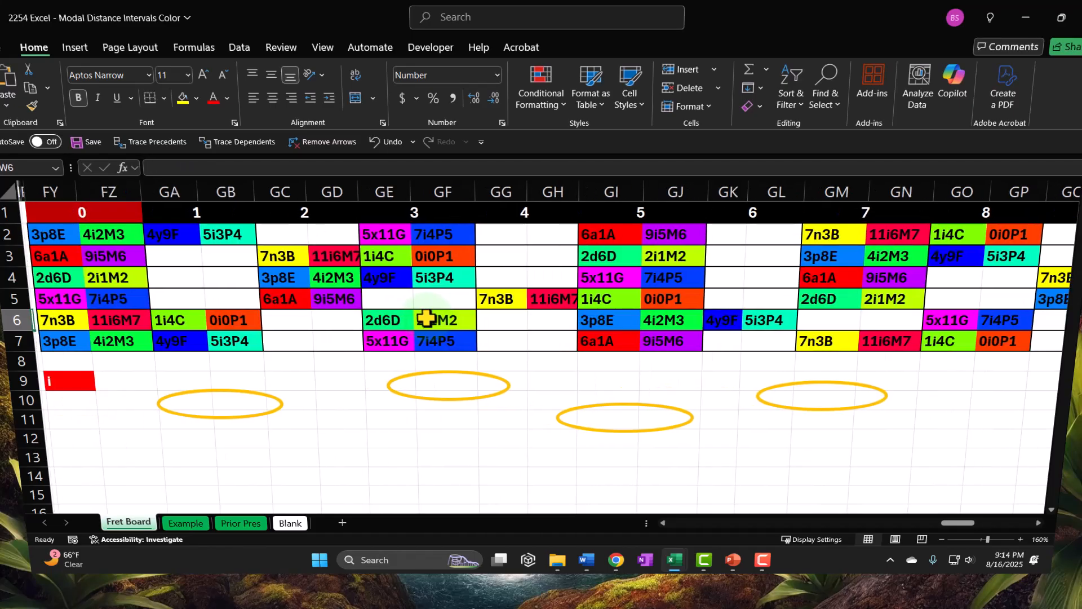
key("Right")
key("Right")
key("Down")
key("Down")
key("Down")
type("a")
key("Return")
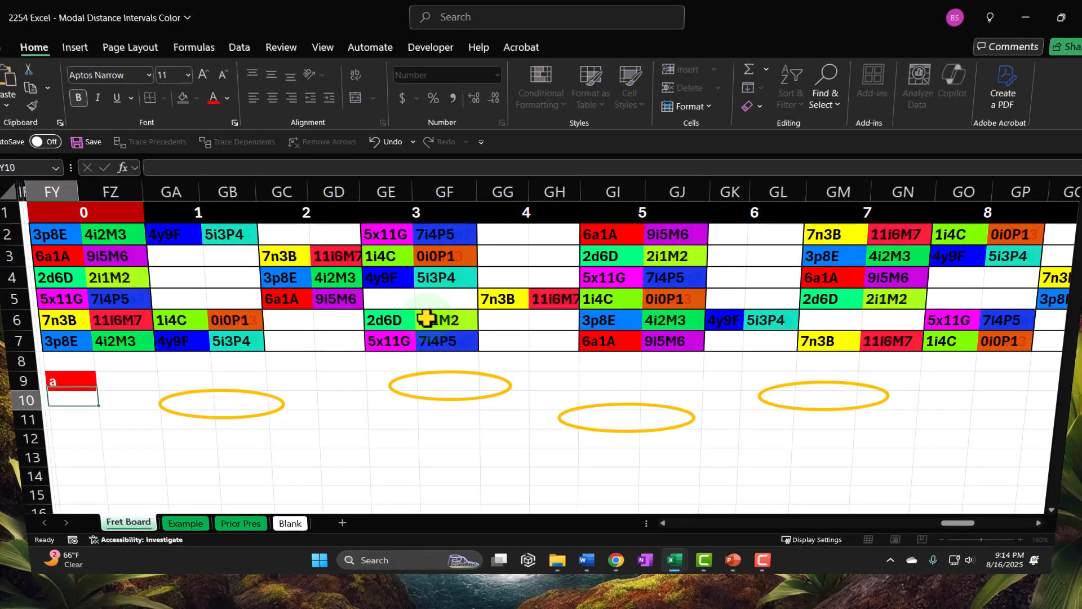
Step: Examine the row 2 note and interval pairs at frets 5 and 8 under mode "a"
key("Right")
key("Right")
key("Right")
key("Right")
key("Right")
key("Right")
key("Right")
key("Right")
key("Right")
key("Right")
key("Right")
key("Right")
key("Right")
key("Right")
key("Right")
key("Right")
key("Right")
key("Right")
key("Right")
key("Right")
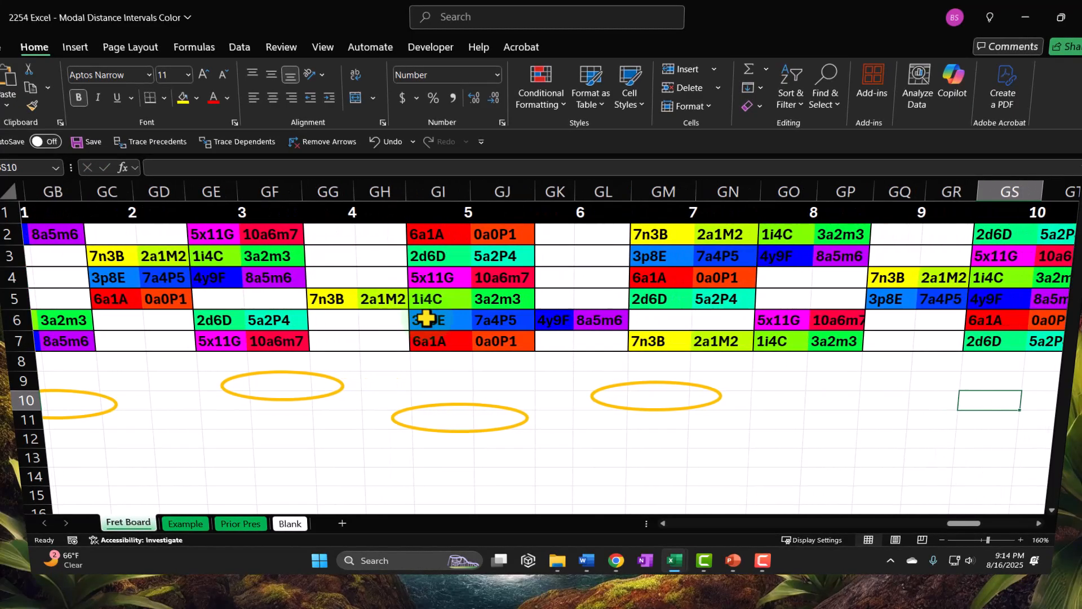
key("Right")
left_click_drag(359, 233, 430, 232)
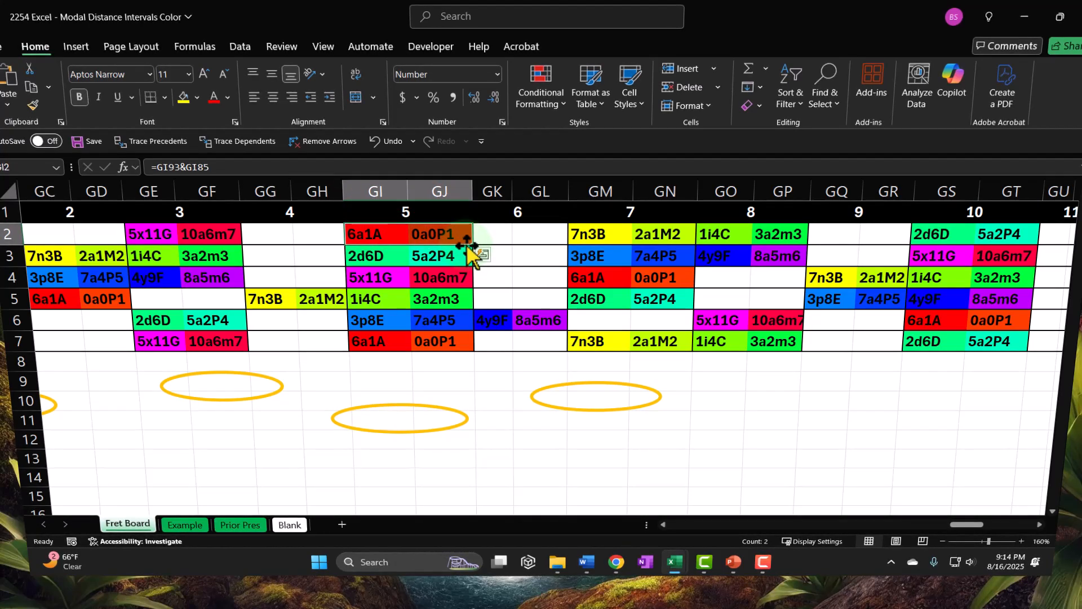
left_click_drag(697, 243, 774, 230)
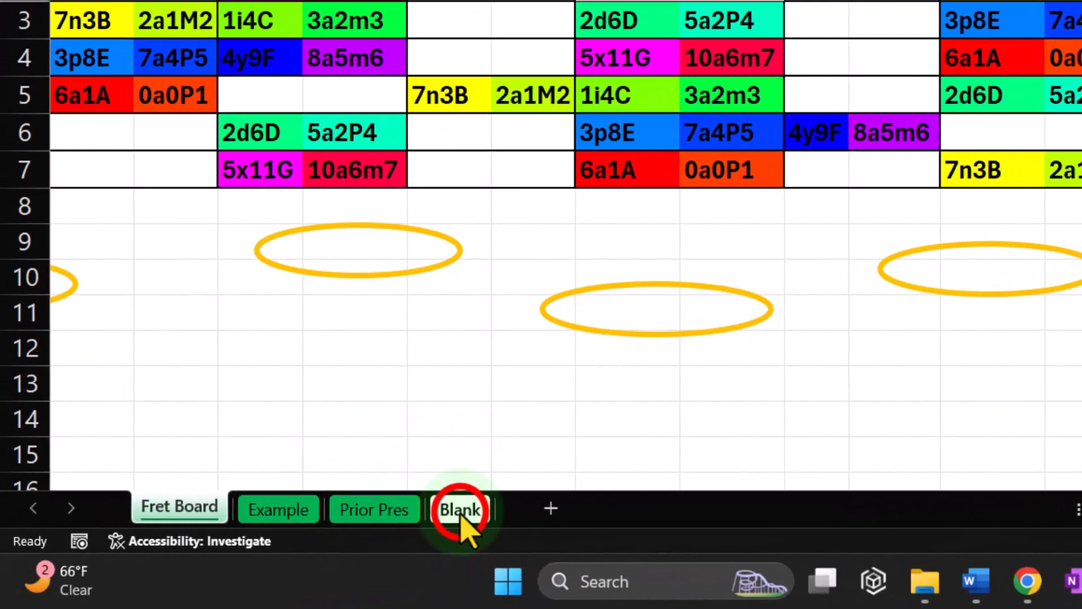
Step: Open the Blank sheet and examine its number, letter and combined #Let columns A to C
left_click(462, 510)
left_click(192, 347)
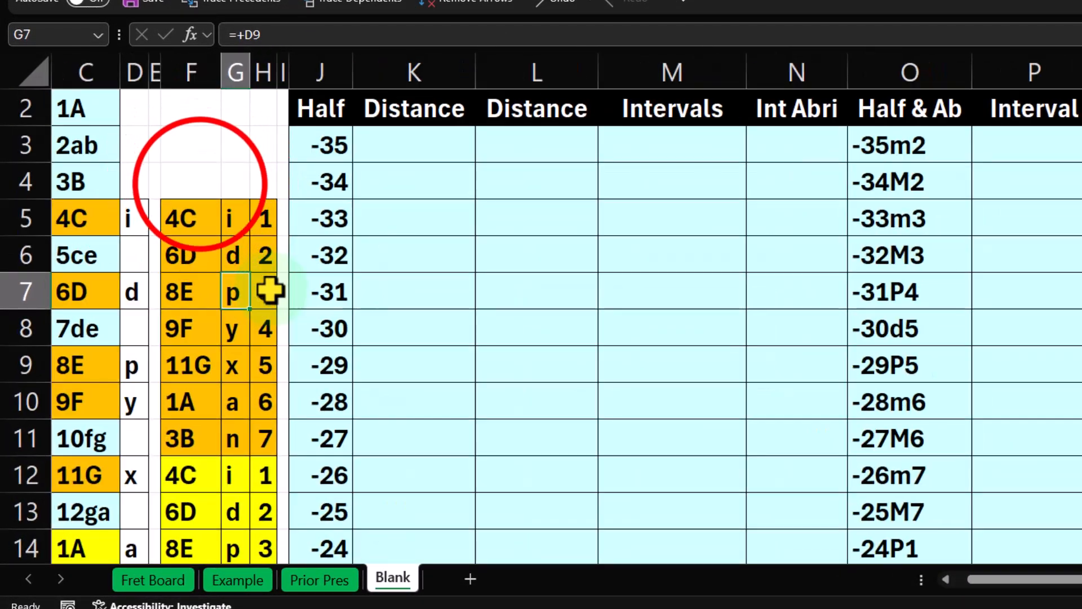
left_click(199, 184)
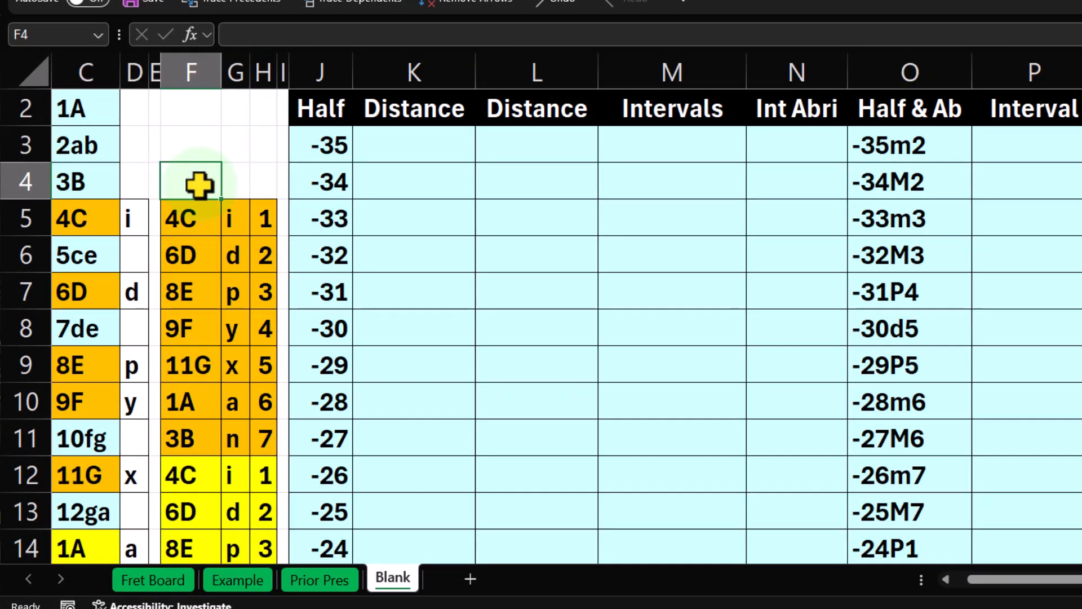
key("Home")
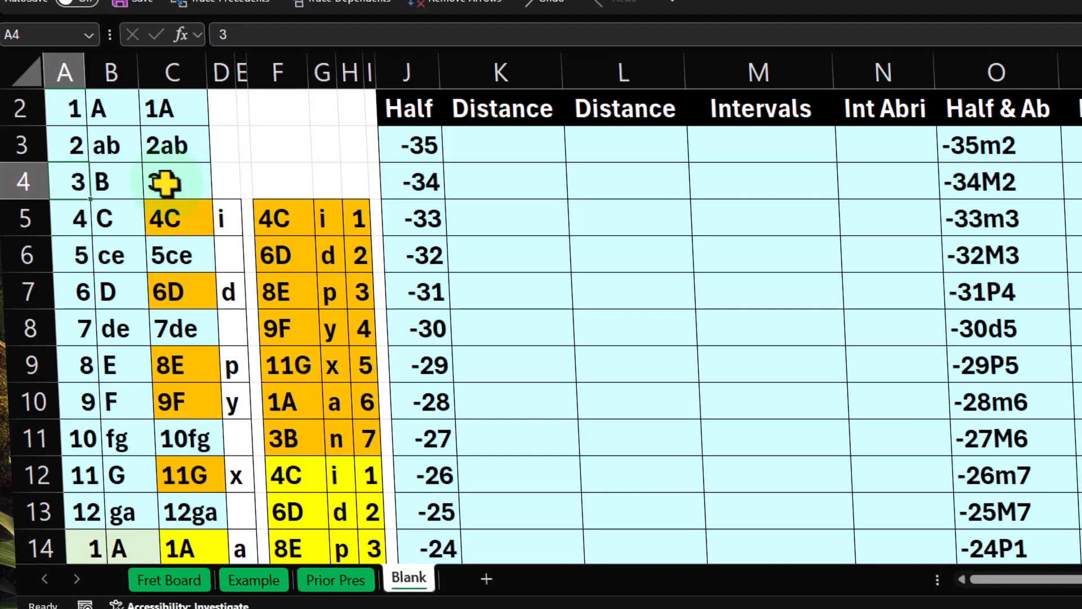
left_click_drag(61, 108, 66, 309)
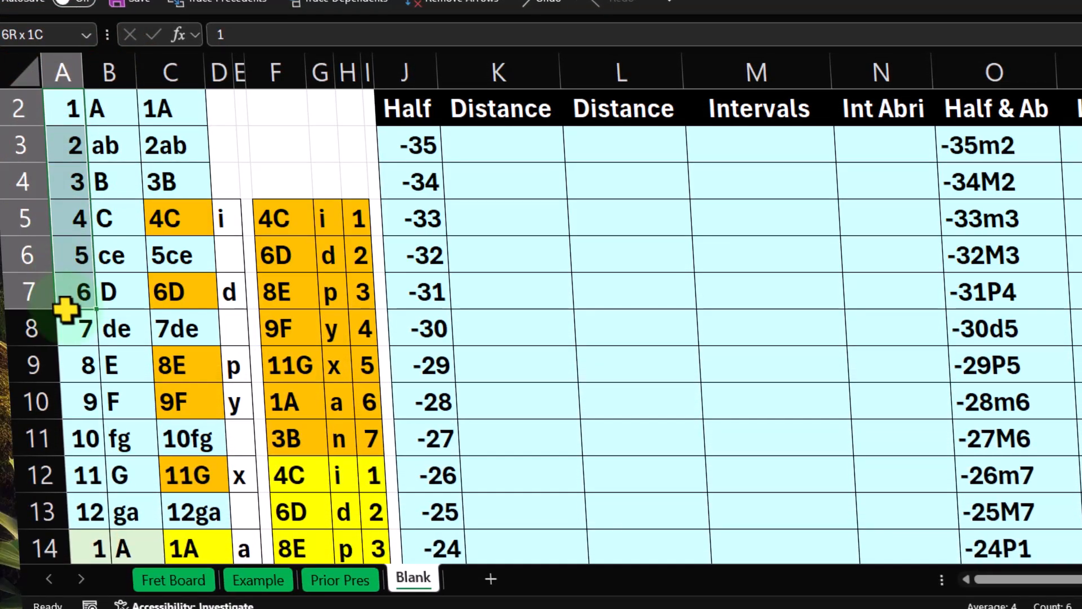
left_click_drag(99, 115, 107, 256)
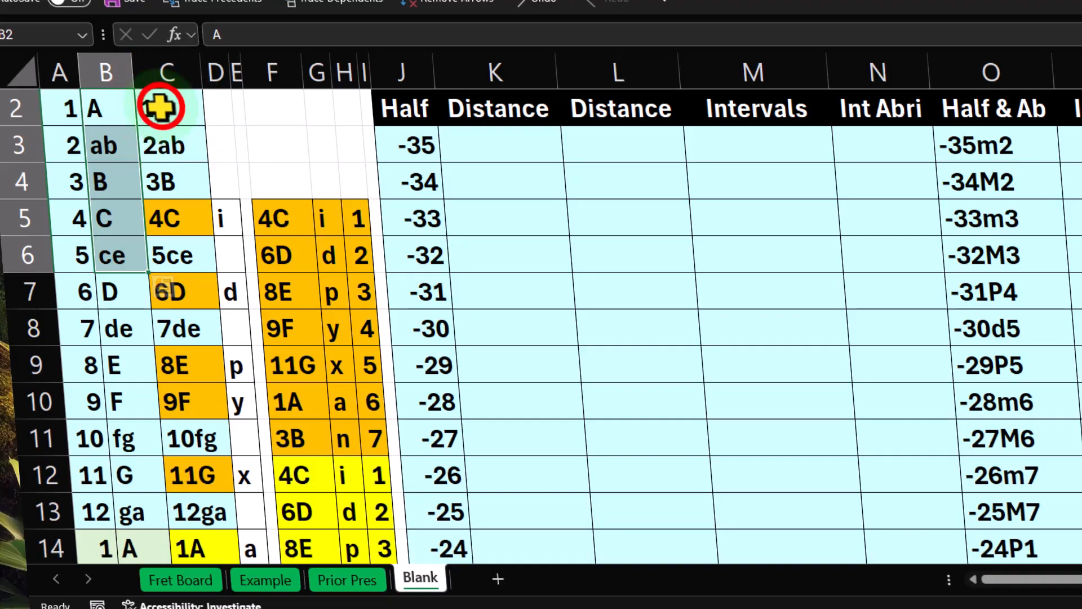
left_click_drag(161, 109, 162, 221)
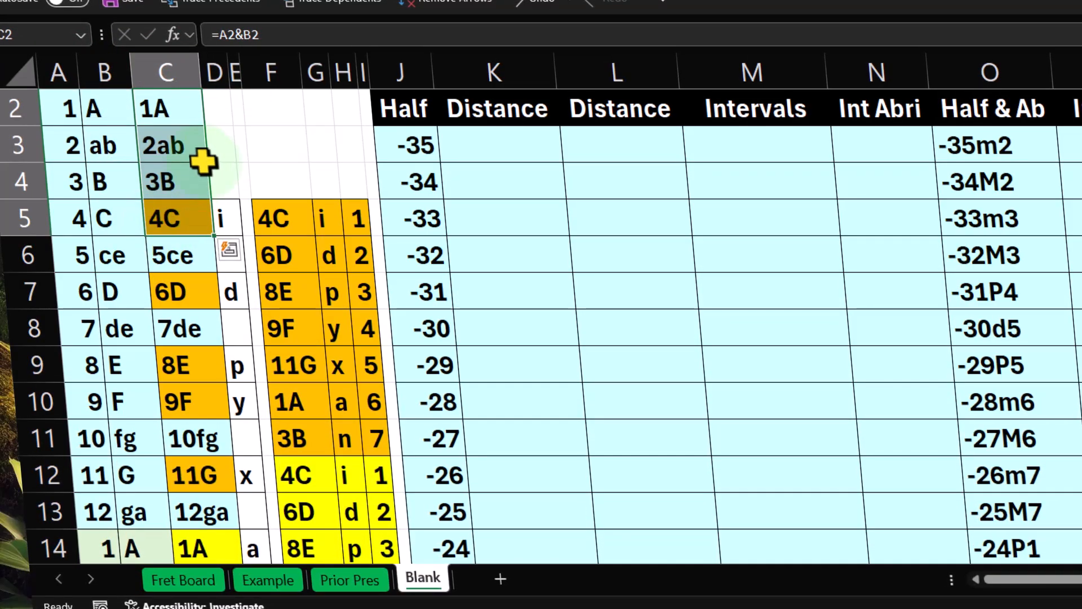
Step: Examine the highlighted scale notes and their mode letters in columns C and D, down to row 16
scroll(140, 271, "down", 2)
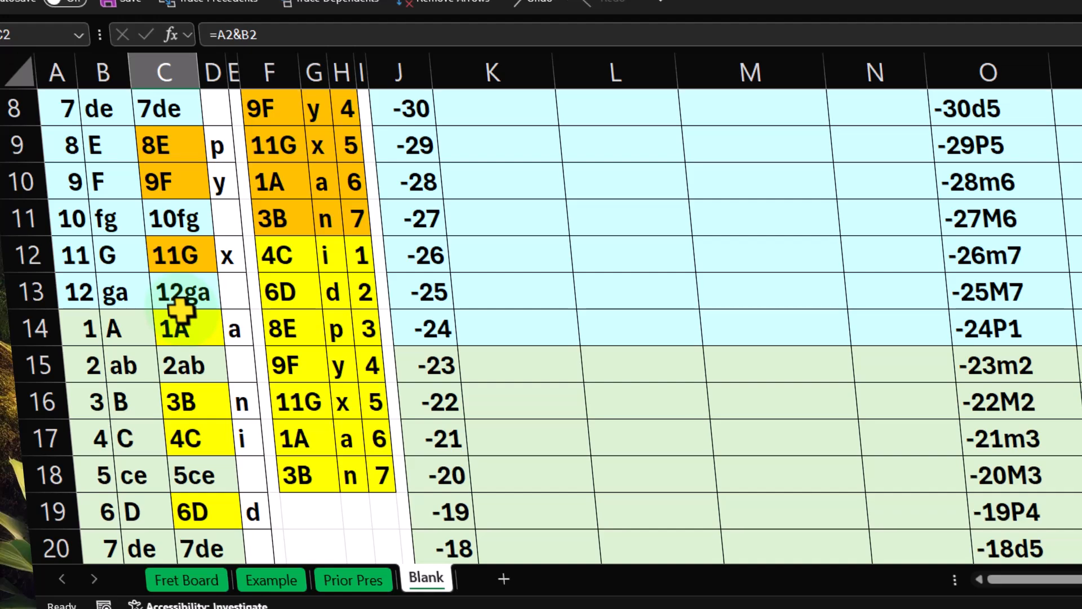
scroll(179, 309, "up", 1)
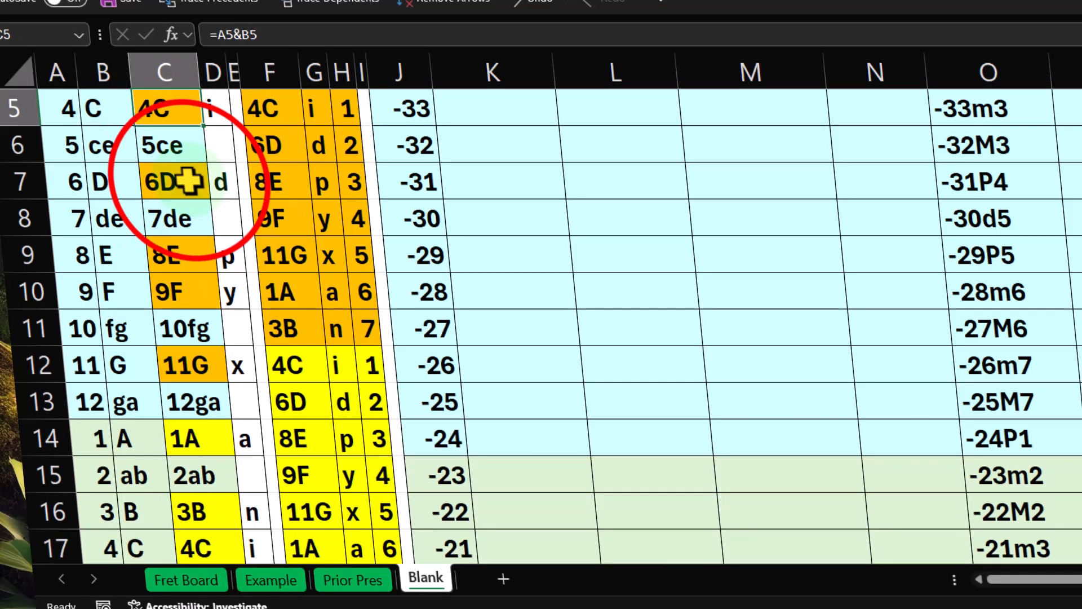
left_click(188, 181)
left_click(197, 258)
left_click(196, 298)
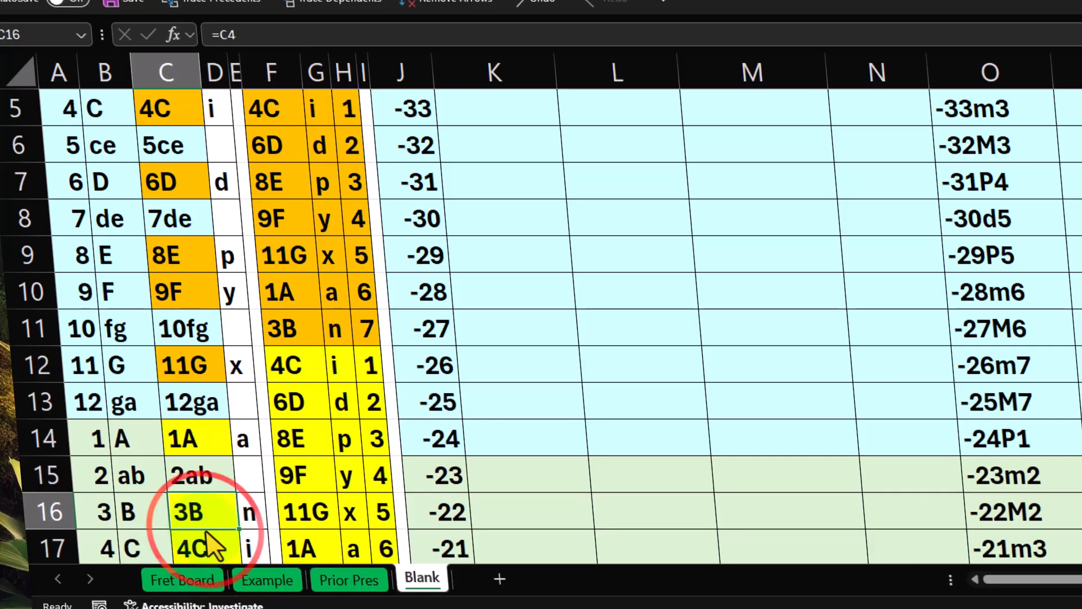
Step: Inspect the mode letters and scale-degree numbers in G5:H11
scroll(265, 406, "up", 2)
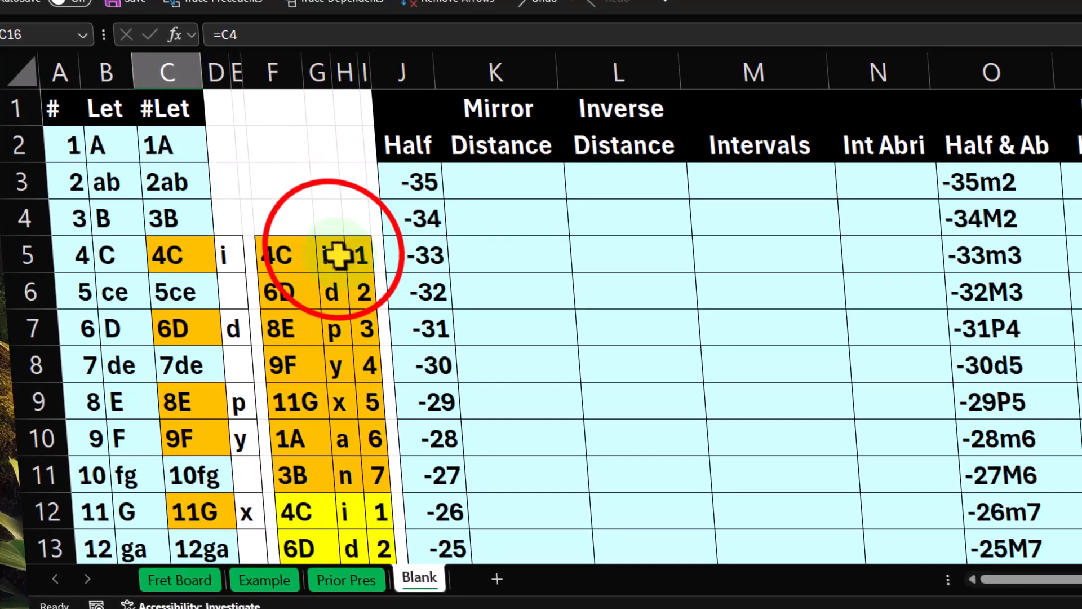
left_click(333, 253)
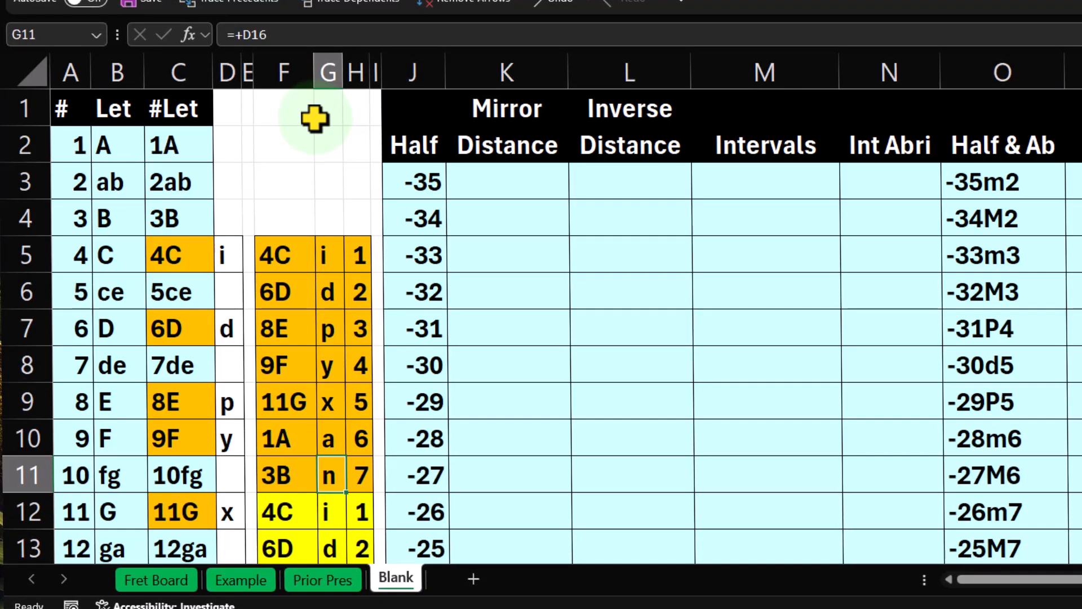
key("Up")
key("Up")
key("Down")
key("Down")
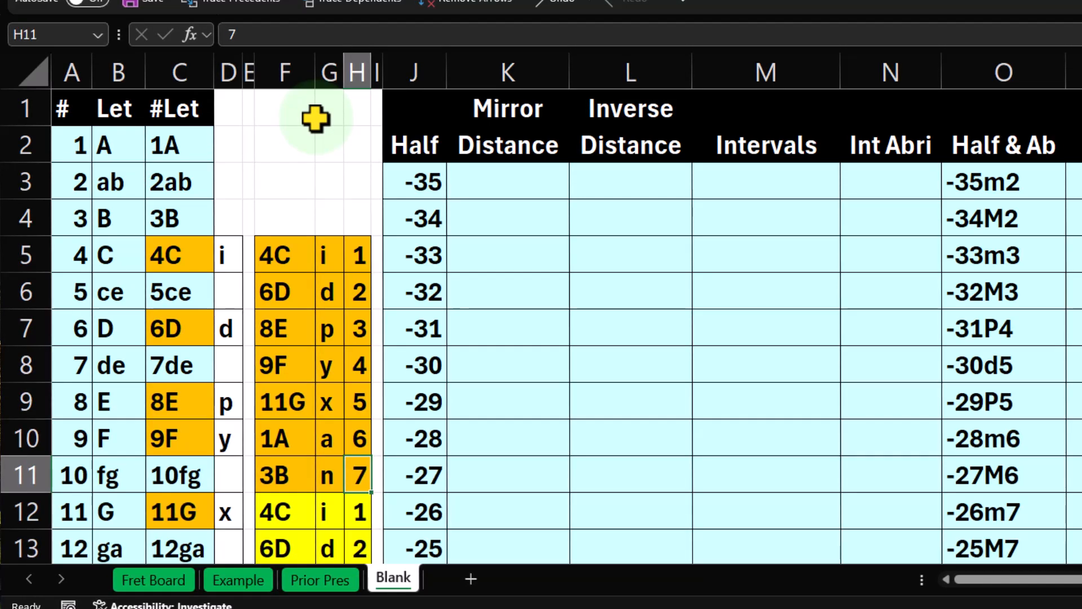
Step: Find the interval table's positive half steps and highlight values 1 to 11 in J39:J49
scroll(575, 254, "down", 7)
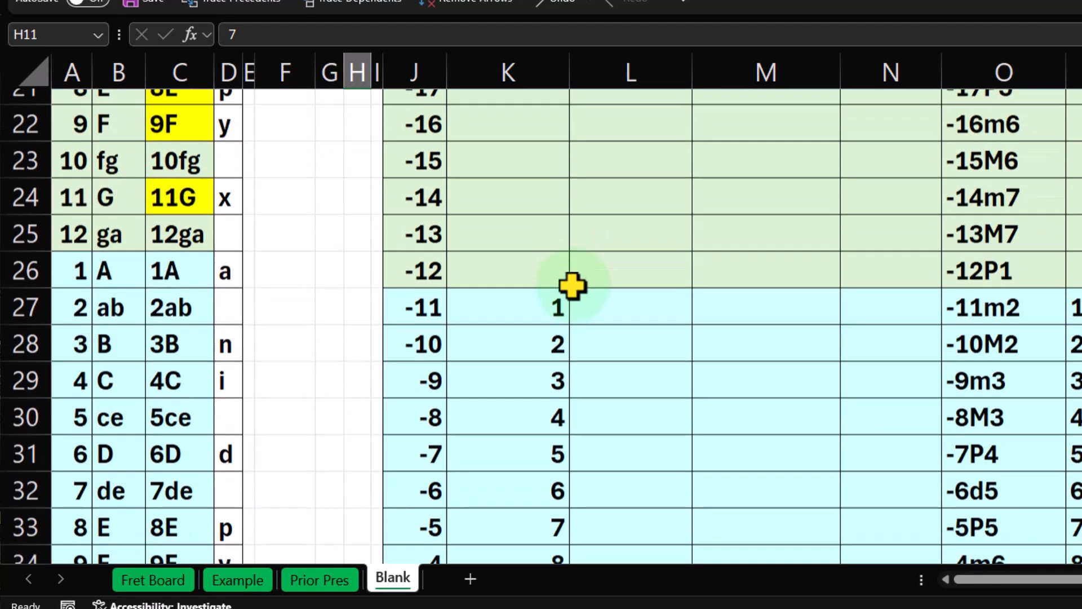
scroll(572, 286, "down", 5)
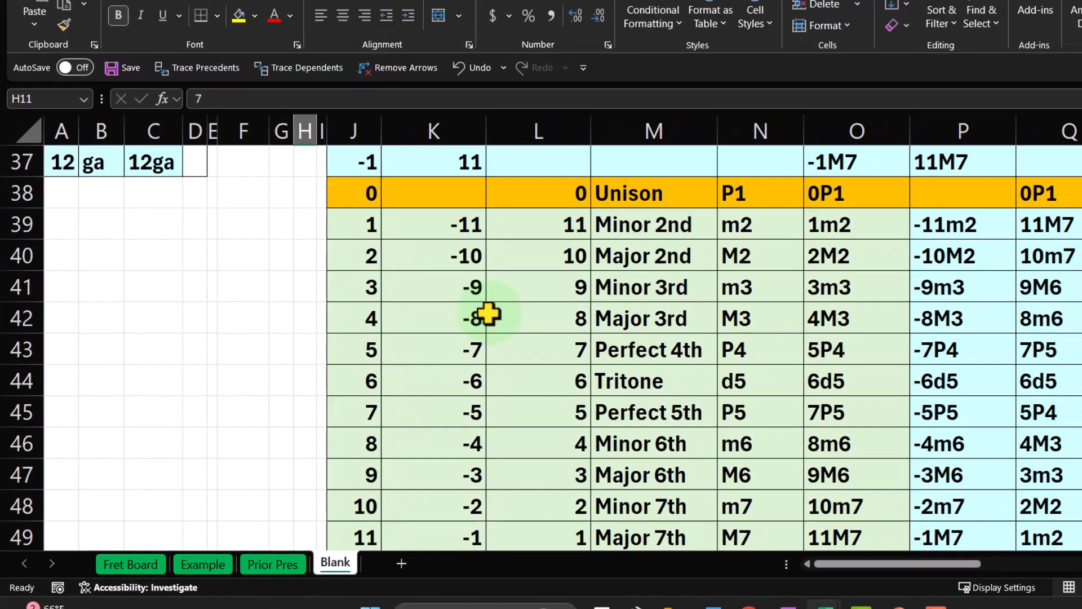
left_click_drag(370, 228, 285, 404)
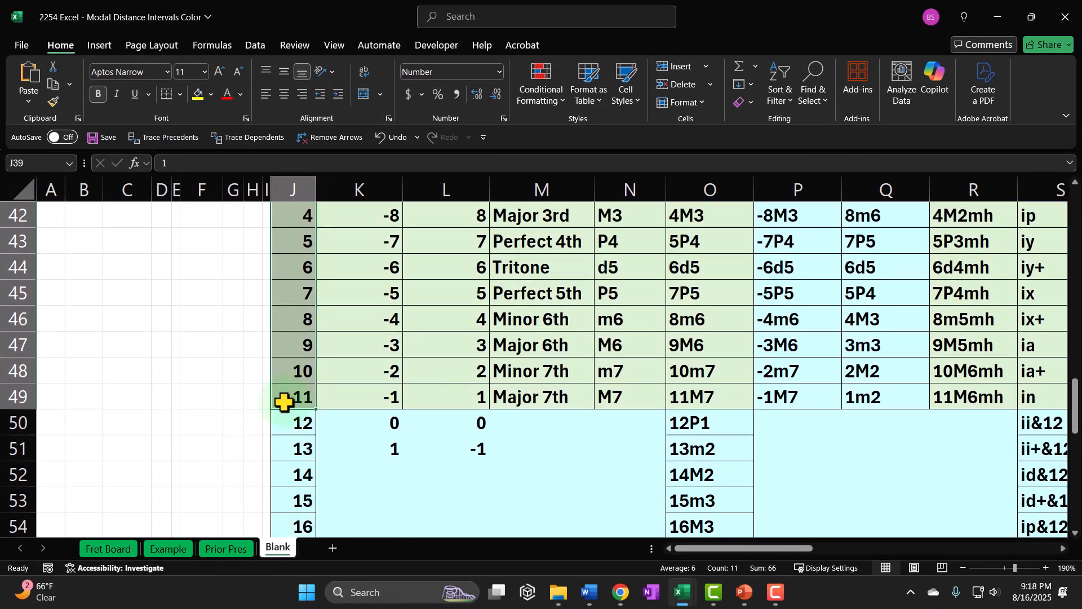
scroll(291, 428, "up", 1)
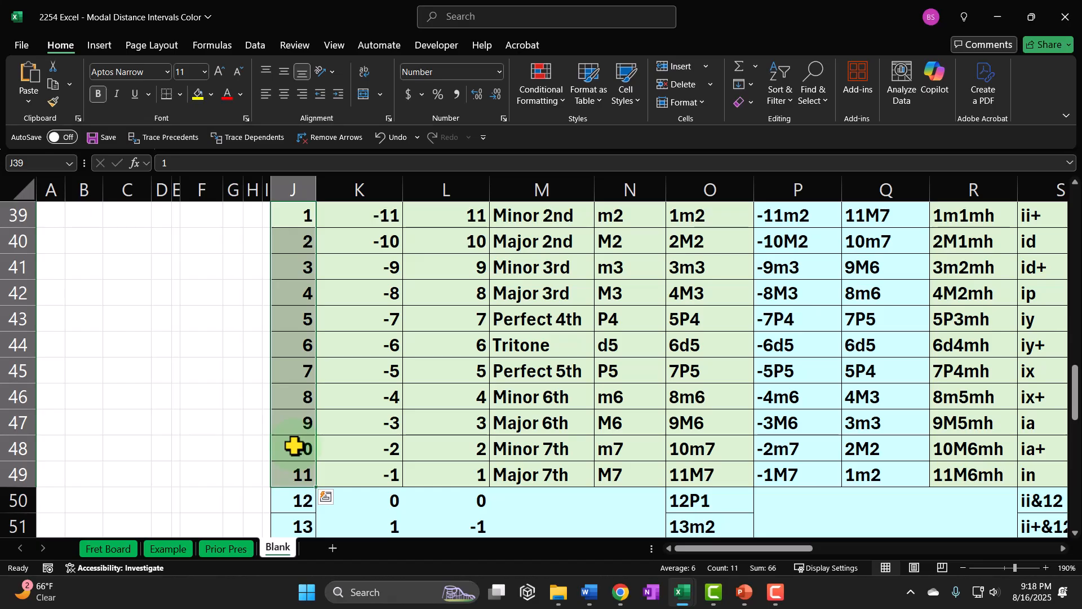
Step: Examine the interval names in M39:M49 and the combined half-step and abbreviation labels in O39:O49
scroll(293, 423, "up", 1)
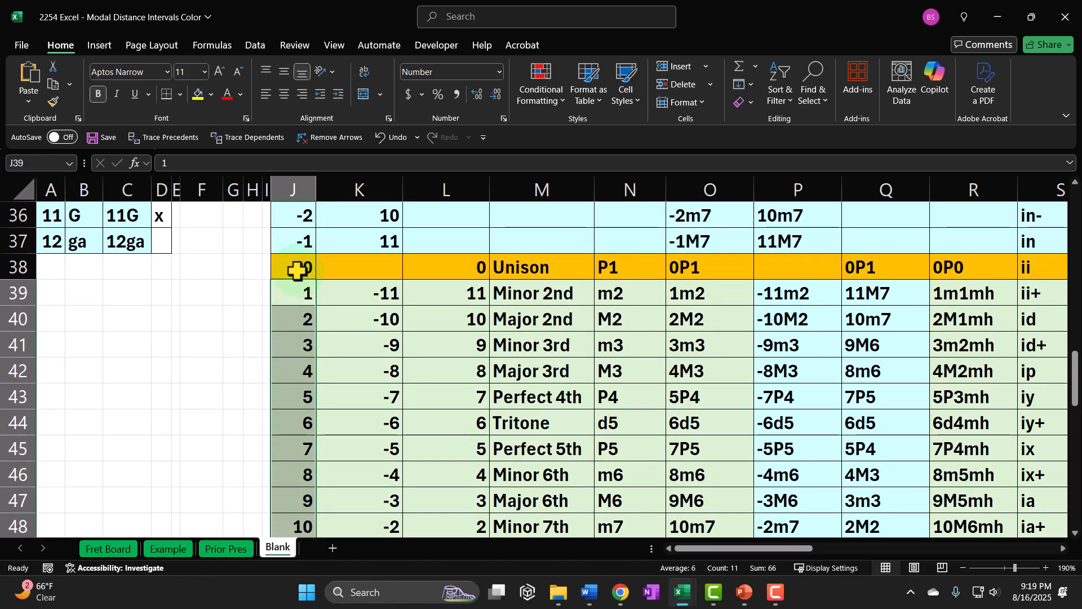
scroll(370, 315, "down", 1)
left_click_drag(529, 210, 536, 476)
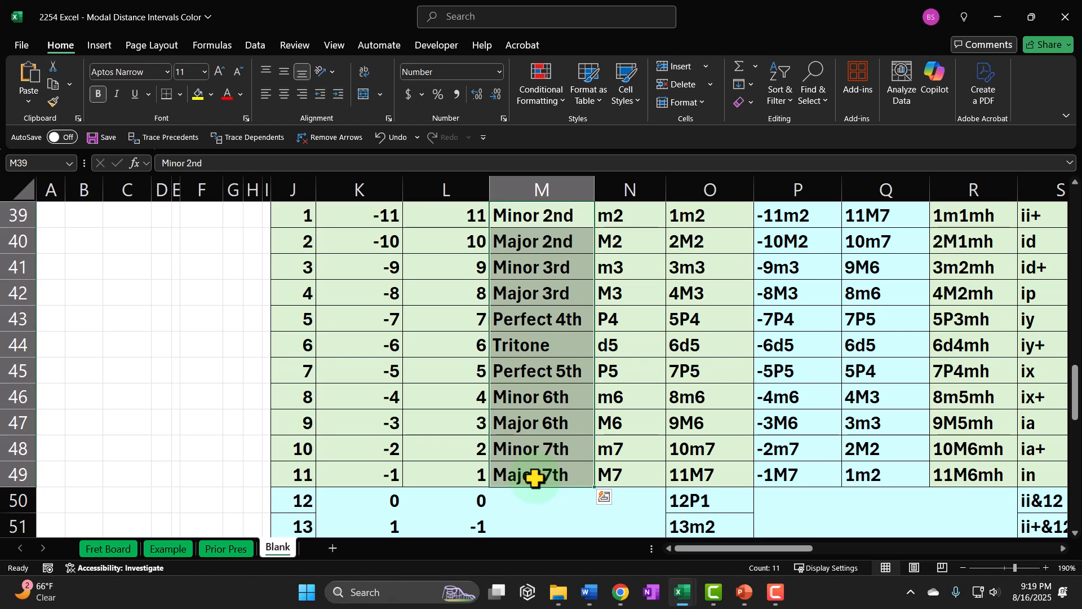
left_click_drag(691, 217, 691, 473)
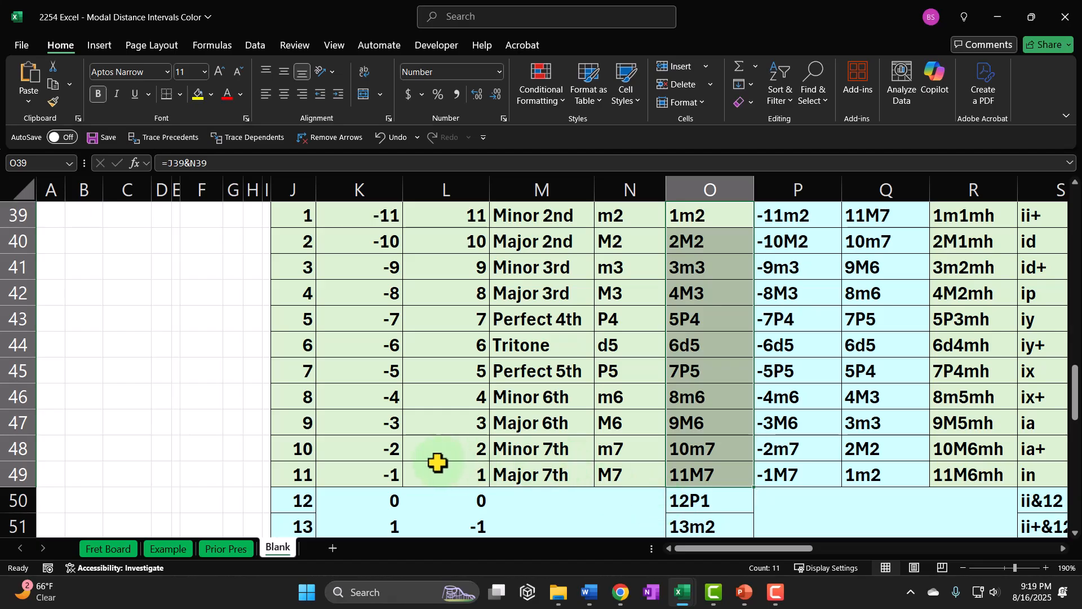
Step: Examine the half steps from 12 upward in J50:J55 and their combined labels in O50:O53
scroll(434, 454, "down", 2)
left_click_drag(303, 356, 300, 477)
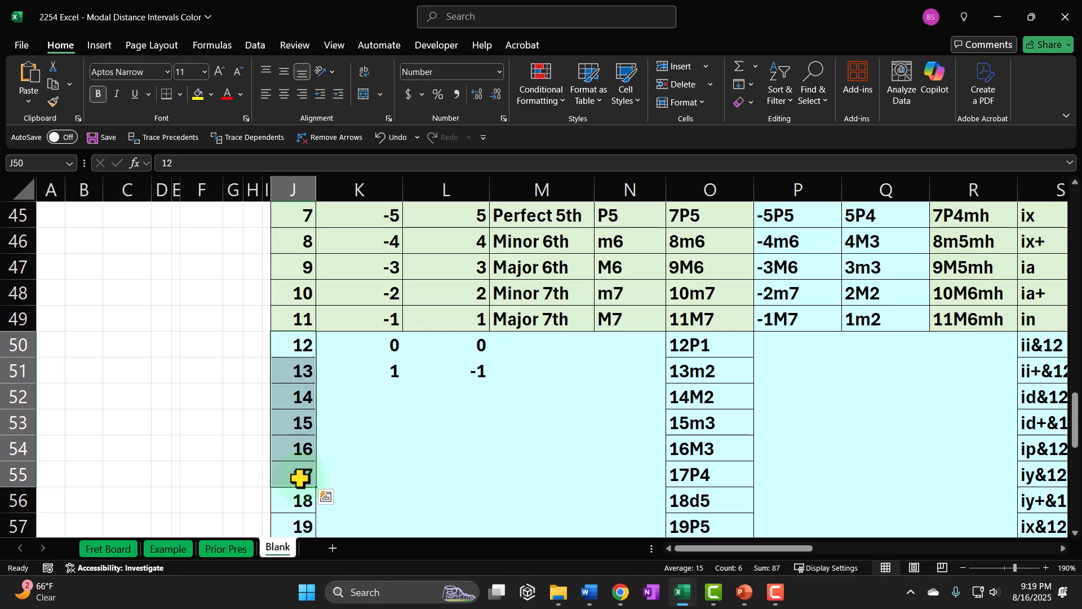
left_click_drag(697, 347, 704, 422)
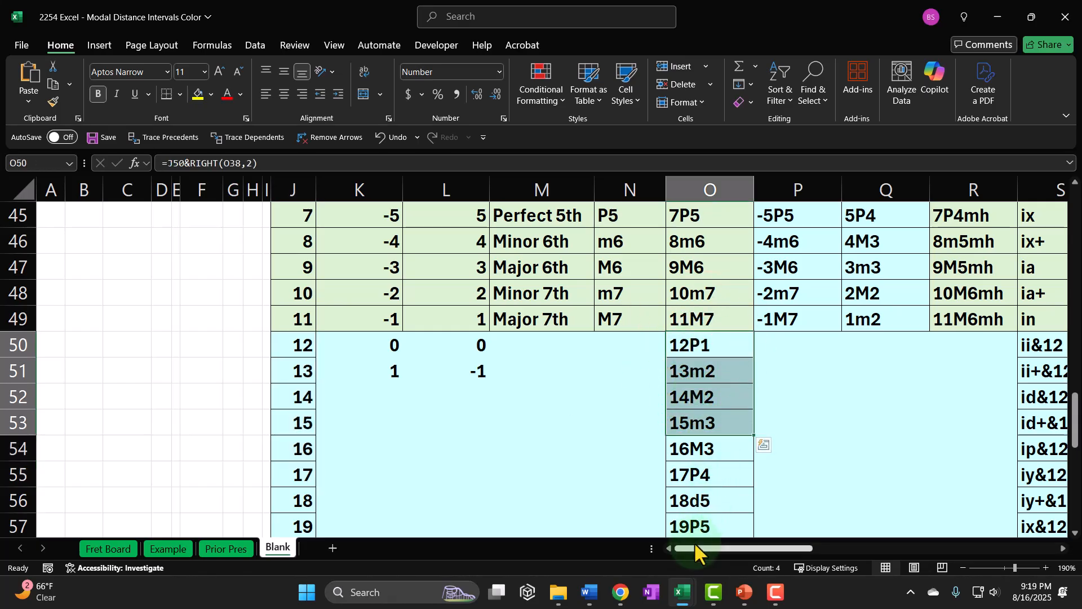
Step: Examine the negative half-step rows above Unison and the colour-filled modal distance columns across to column AG
scroll(530, 491, "up", 5)
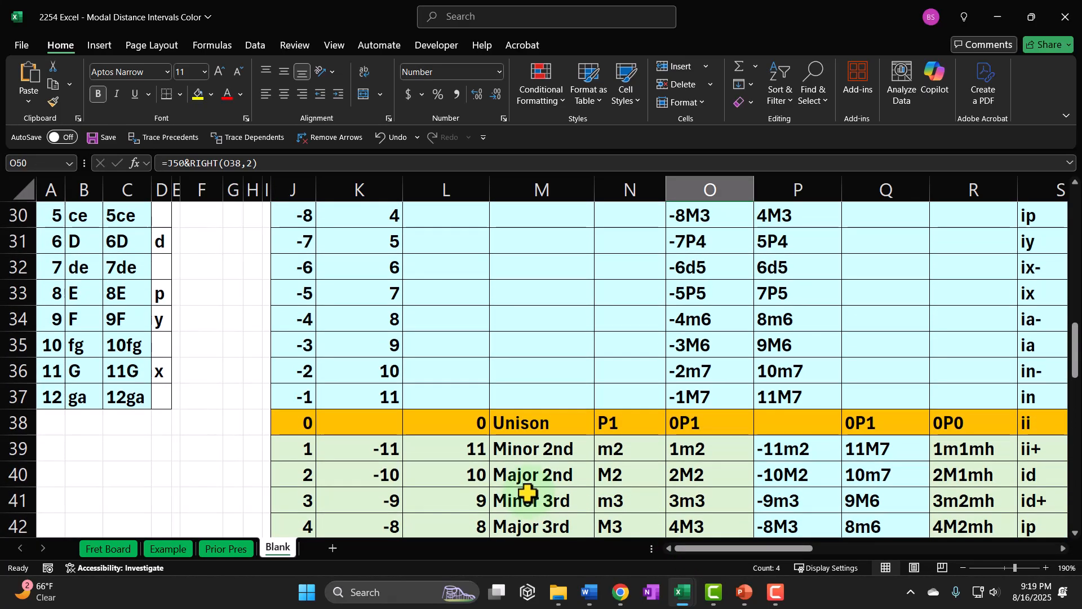
scroll(528, 496, "up", 2)
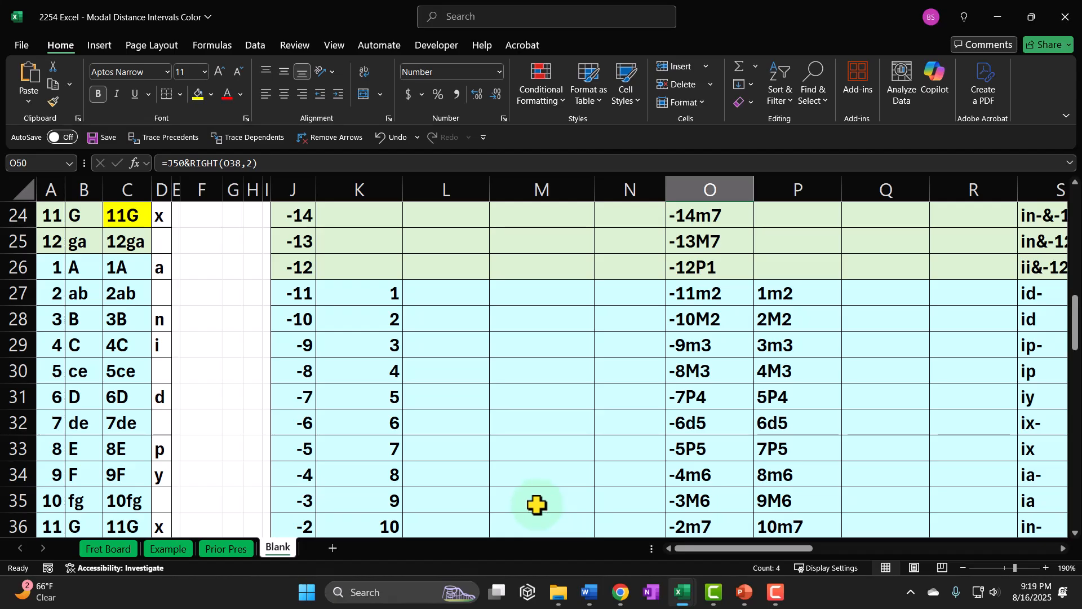
scroll(537, 505, "down", 2)
left_click_drag(714, 546, 882, 587)
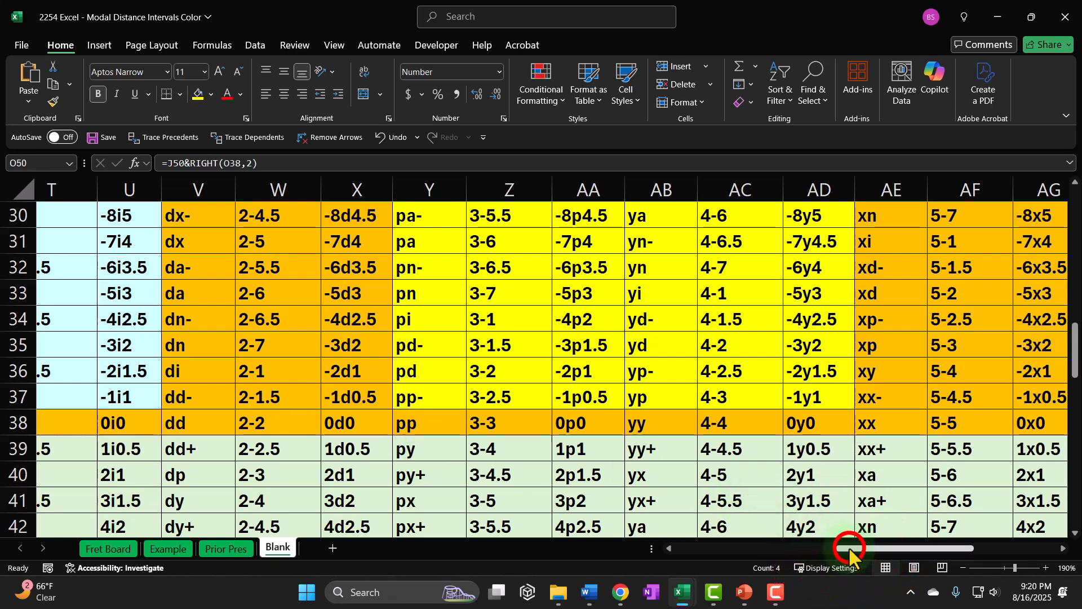
left_click_drag(848, 547, 771, 549)
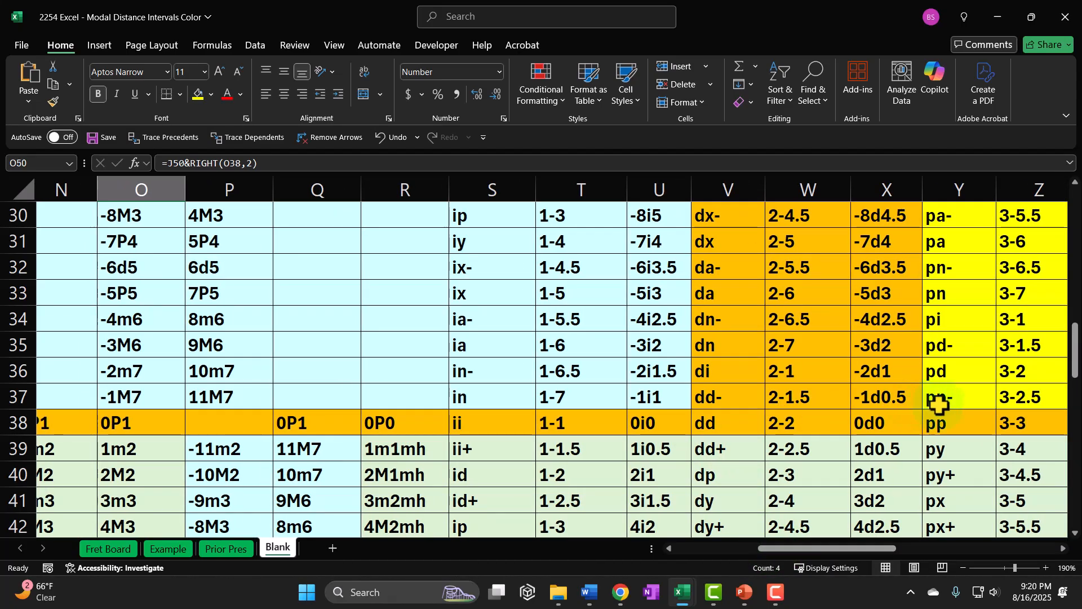
left_click_drag(838, 548, 771, 558)
Step: Compare the half-step, mirror and inverse distances by highlighting J37:O37, J39:L39 and J40:L40
left_click_drag(206, 395, 651, 388)
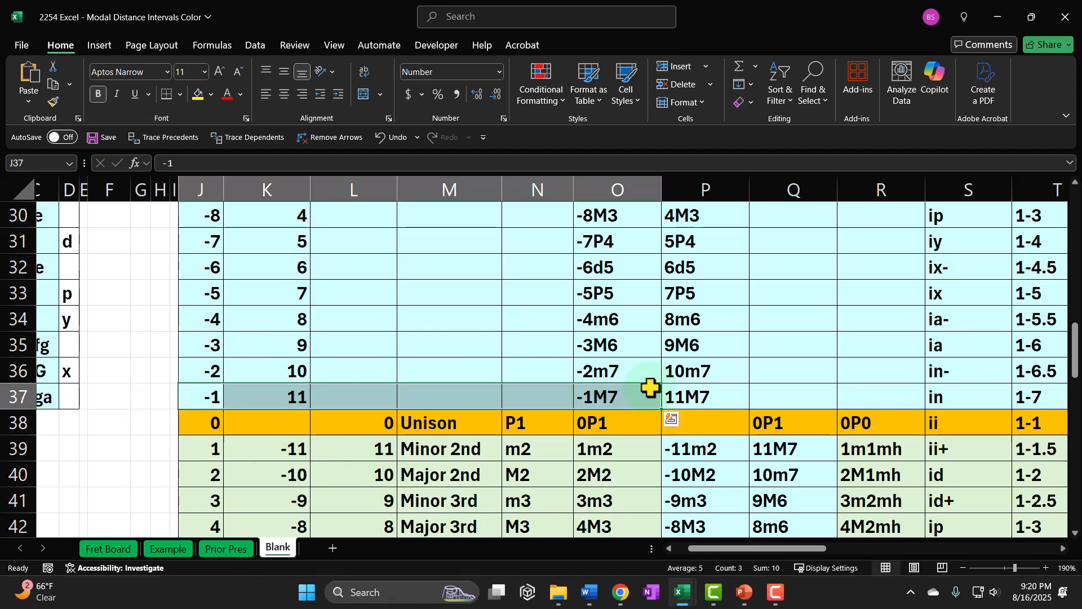
scroll(230, 415, "down", 2)
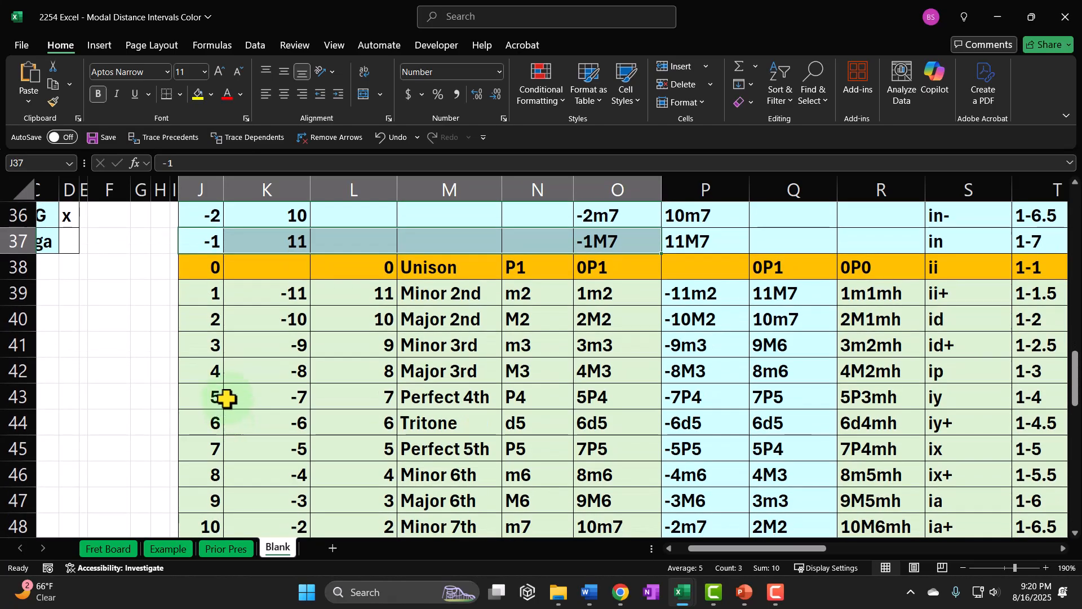
left_click_drag(201, 295, 344, 287)
left_click_drag(203, 326, 387, 325)
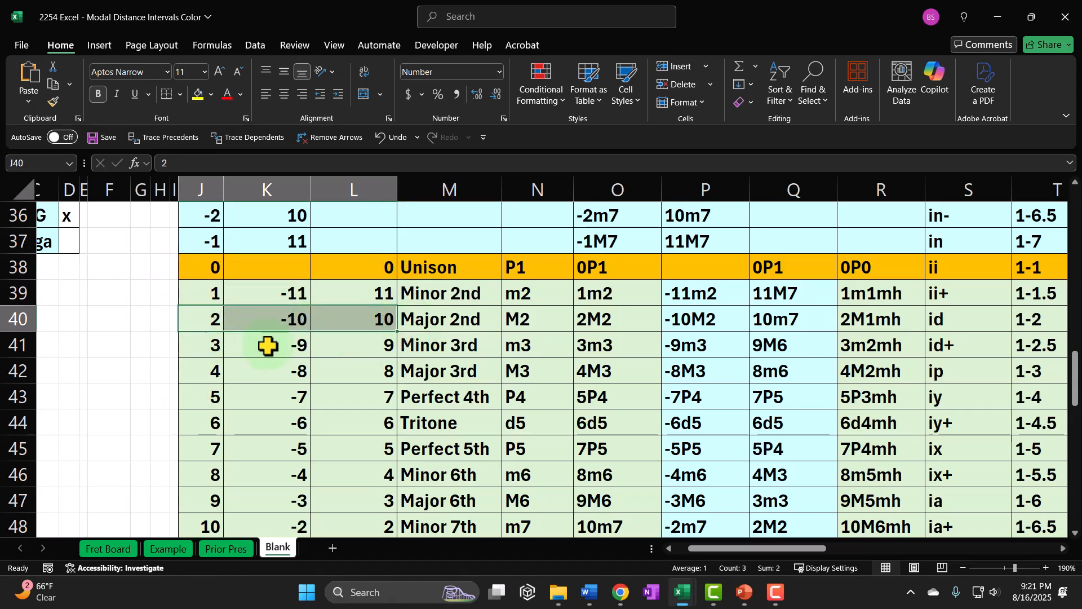
left_click(218, 316)
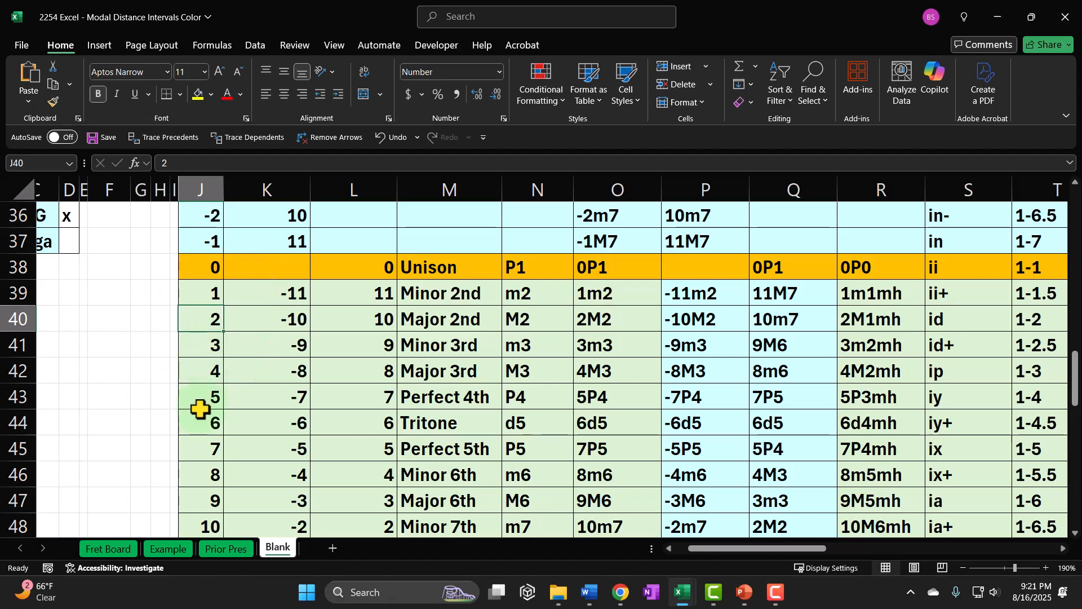
Step: Return to the note table in columns A to D and inspect the repeated A note in C14
scroll(201, 418, "up", 10)
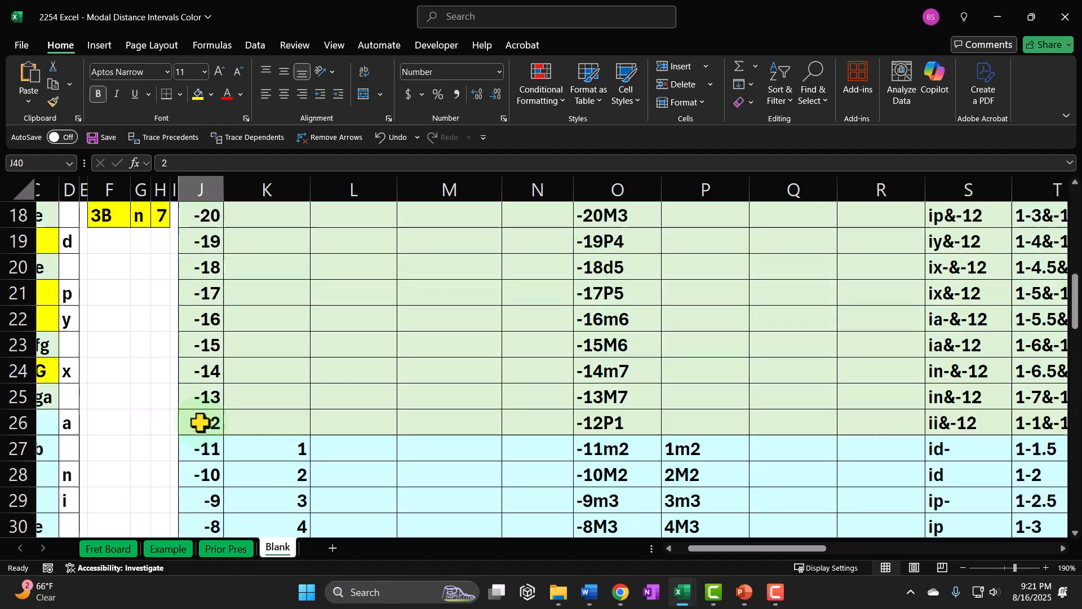
left_click_drag(812, 549, 668, 550)
left_click(128, 426)
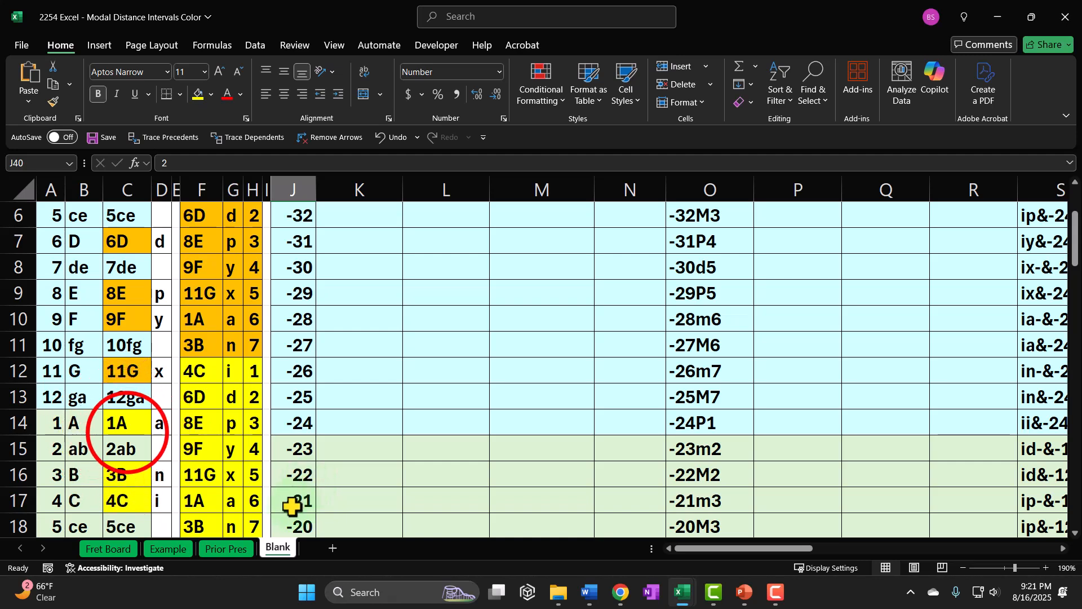
scroll(123, 426, "up", 2)
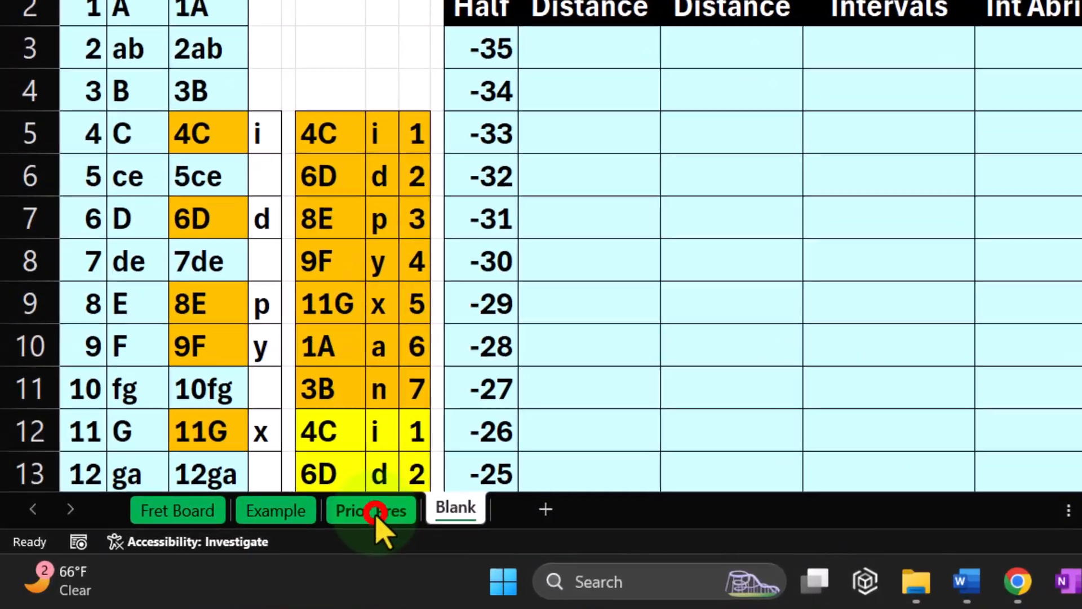
Step: Open the Prior Pres sheet and examine its Shape, HEX .5 and Approx. Color columns C to E
left_click(302, 532)
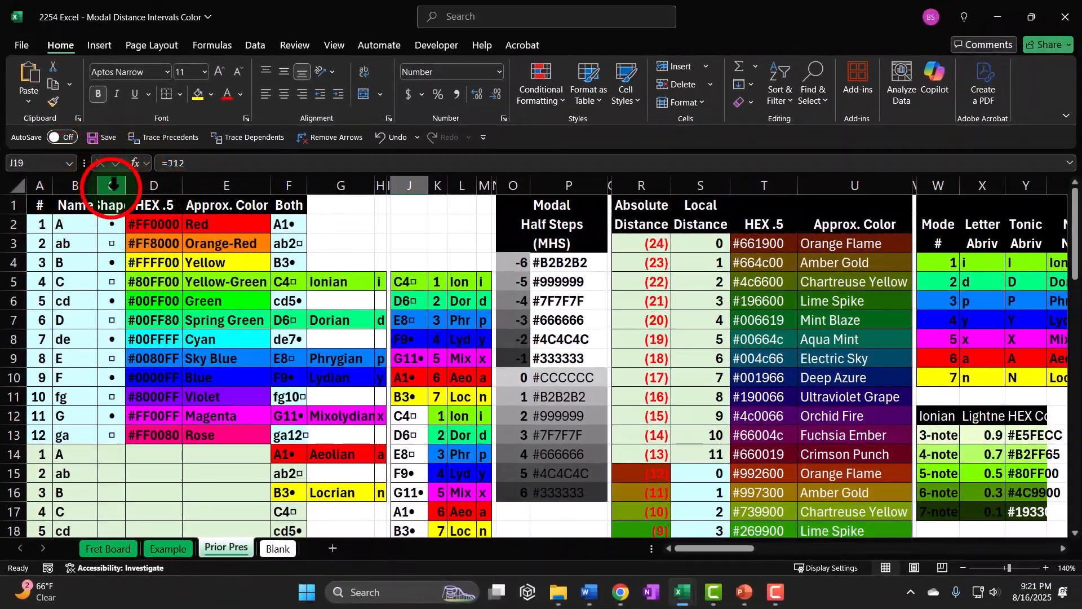
left_click_drag(113, 184, 244, 187)
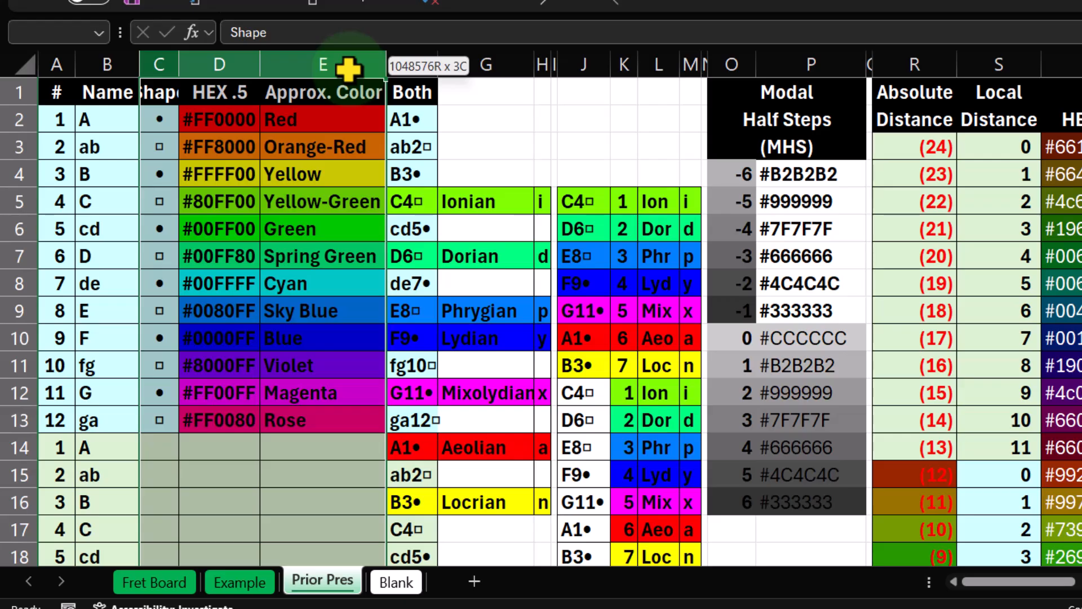
left_click_drag(348, 69, 348, 68)
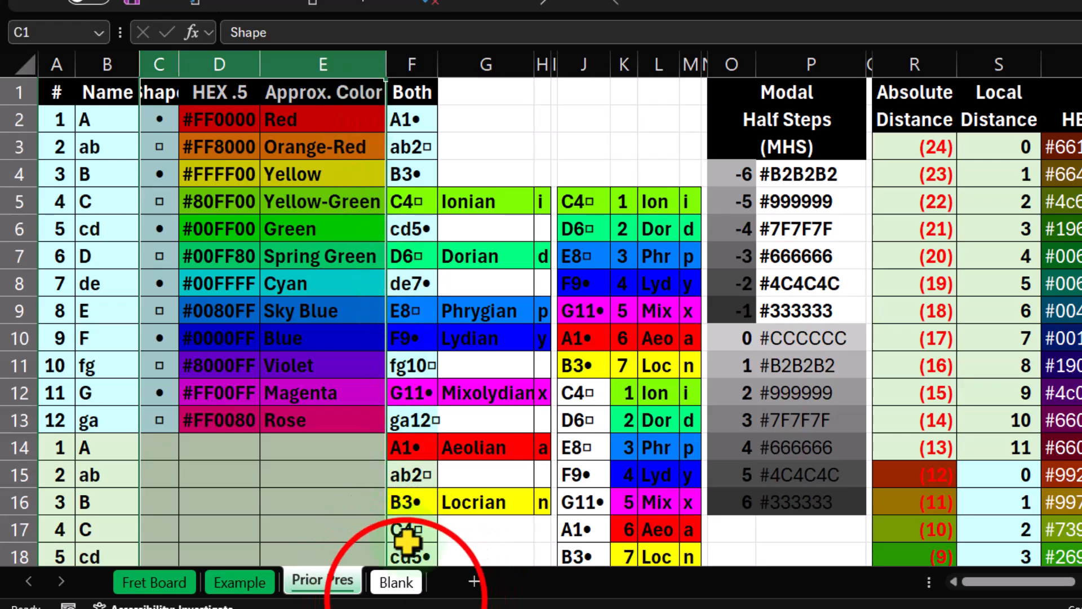
Step: Insert three empty columns between the Let and #Let columns on the Blank sheet
left_click(396, 582)
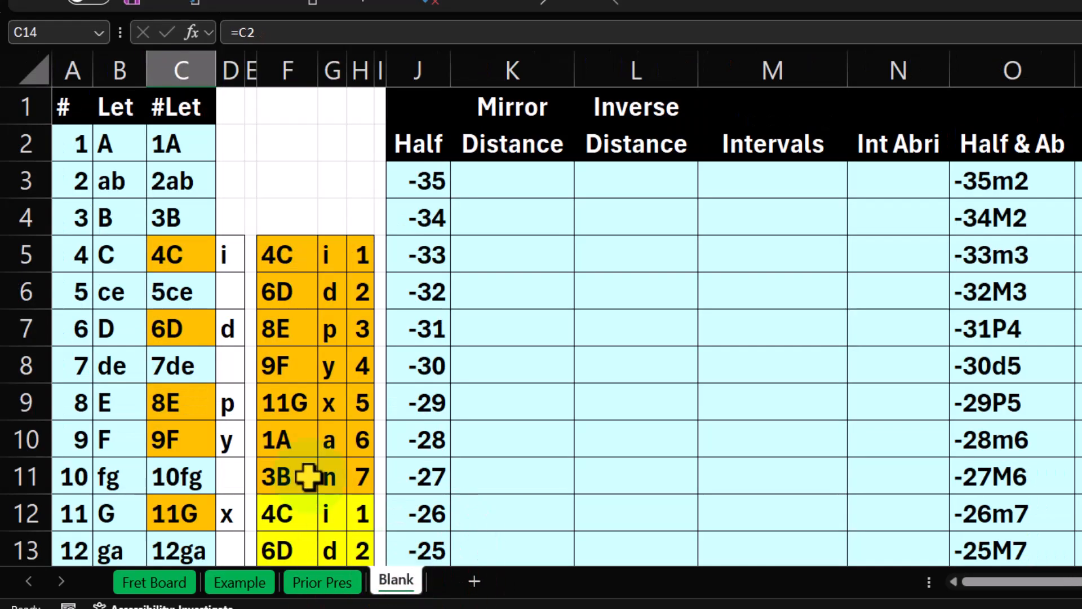
left_click(181, 58)
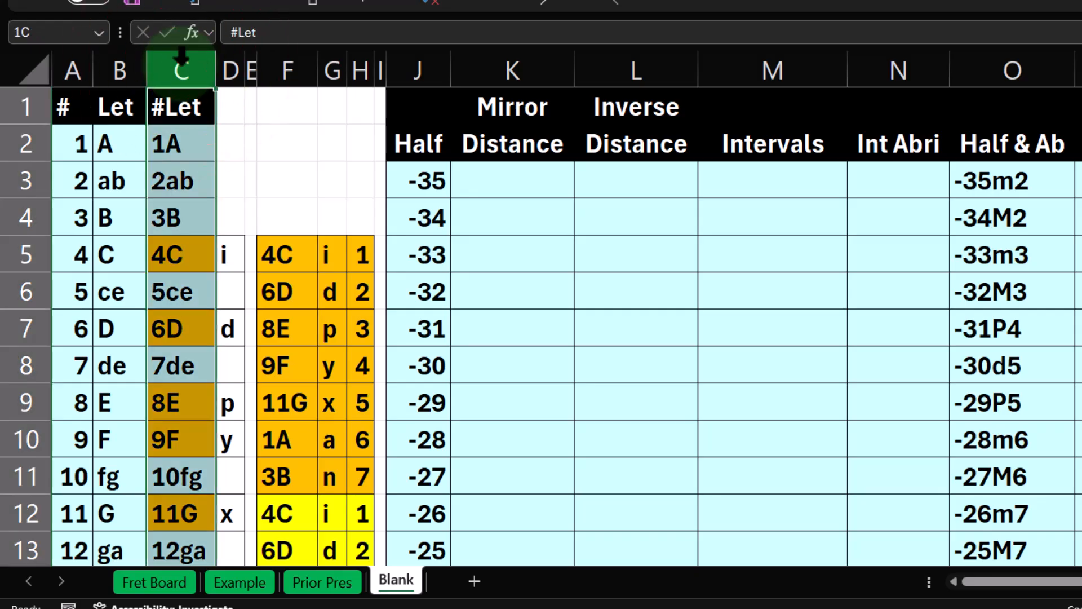
left_click_drag(181, 56, 245, 66)
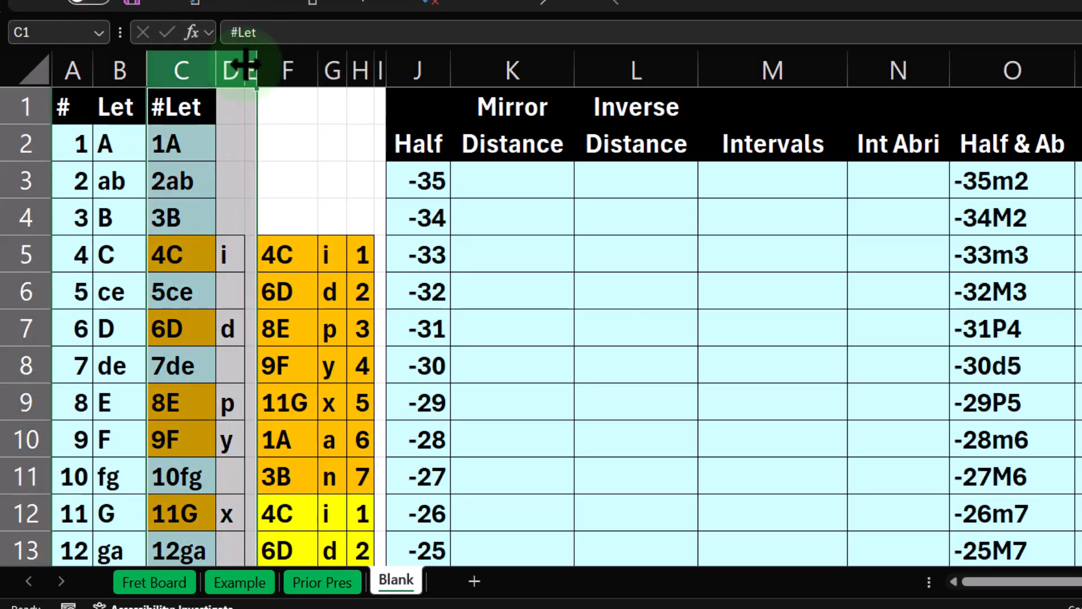
right_click(209, 155)
left_click(264, 354)
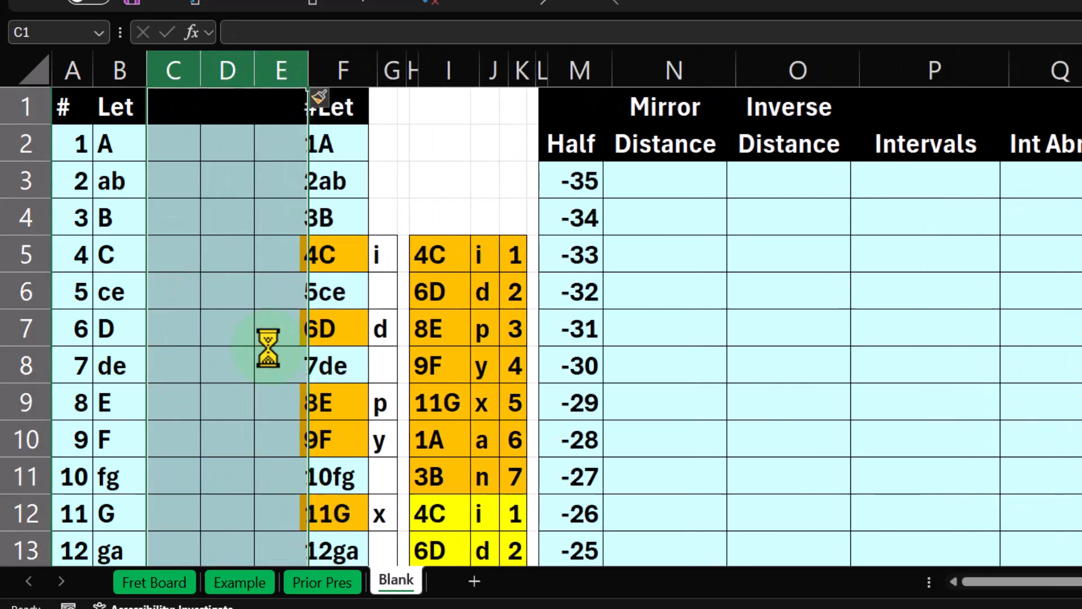
Step: Copy the Shape, HEX .5 and Approx. Color columns C to E from Prior Pres into the Blank sheet at C1
left_click(299, 580)
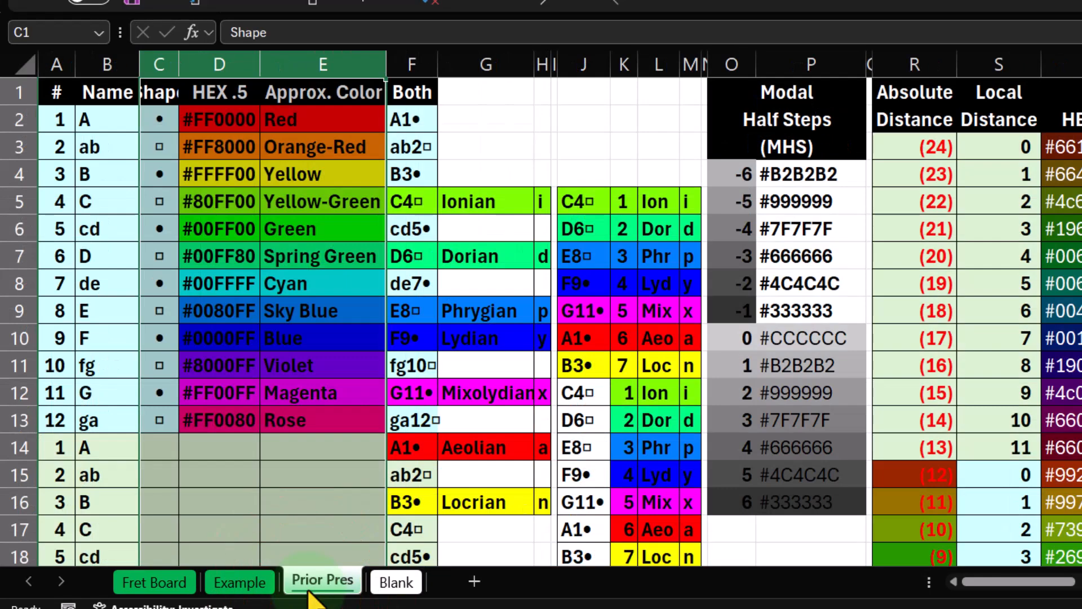
left_click_drag(159, 64, 293, 66)
key("ctrl+c")
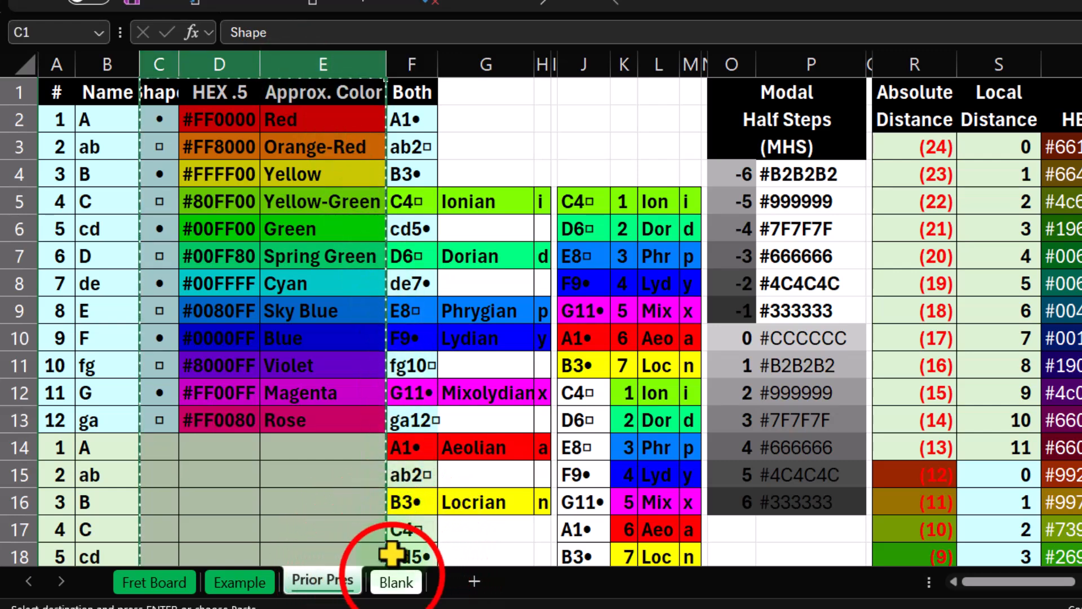
left_click(395, 581)
left_click(181, 104)
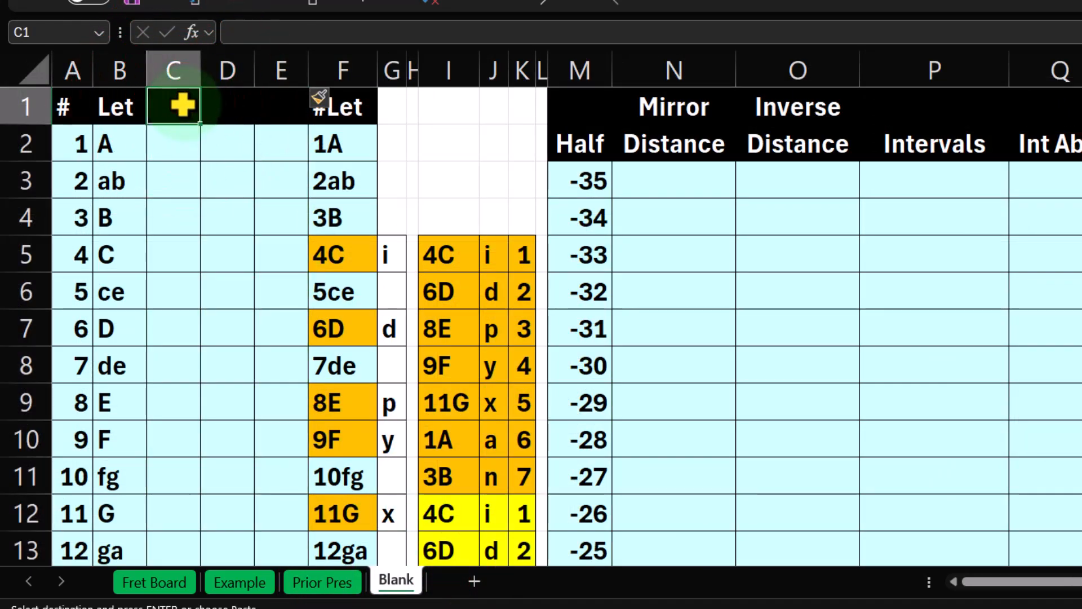
key("ctrl+v")
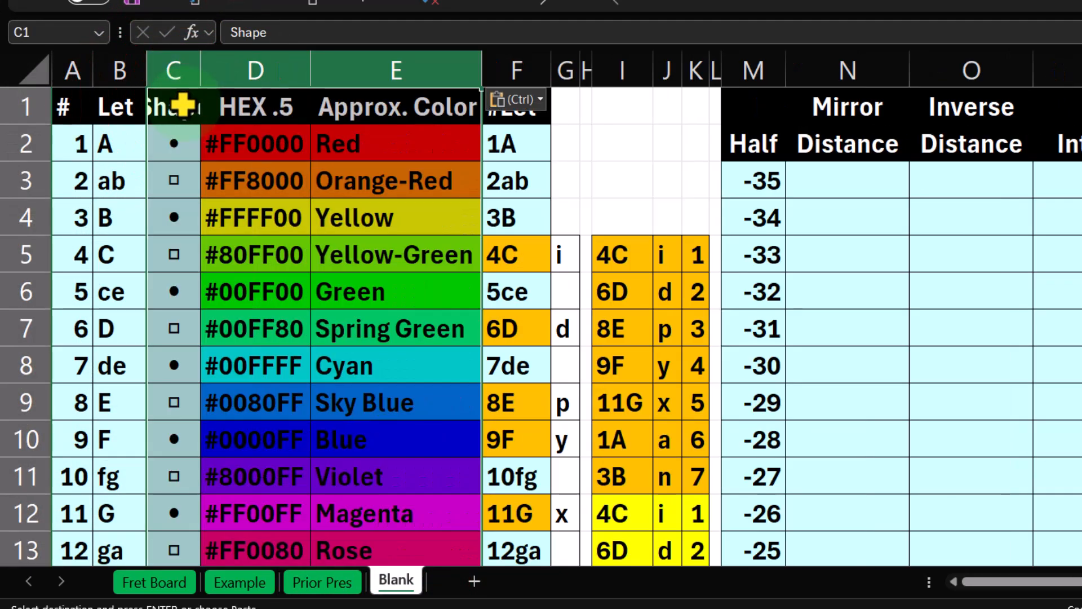
left_click(277, 260)
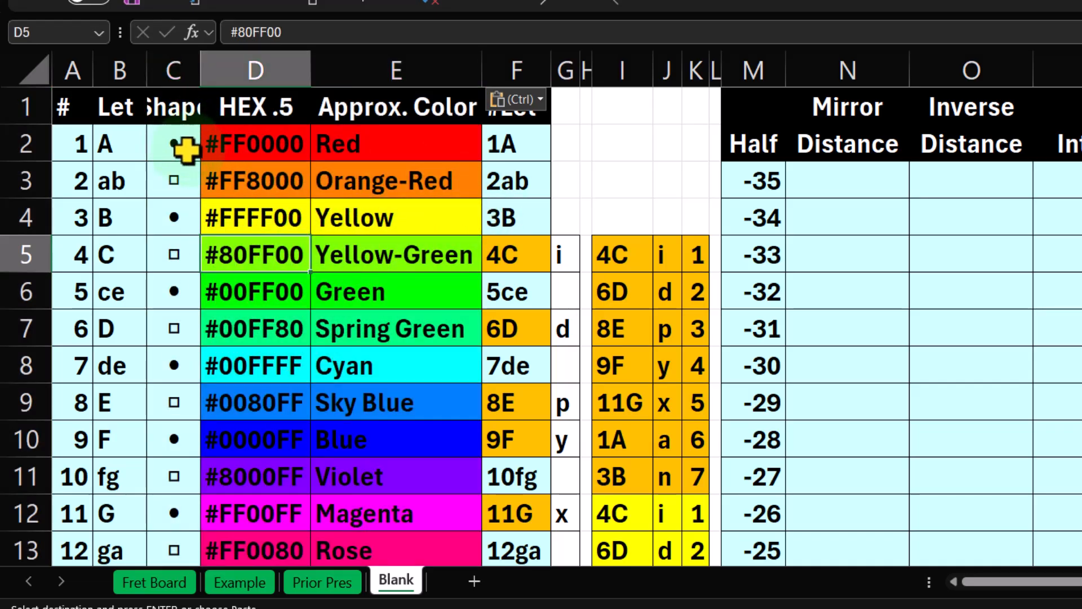
Step: Extend the #Let formula in F2 to =A2&B2&C2 so it includes the shape symbol, and reselect F2
left_click(523, 144)
key("F2")
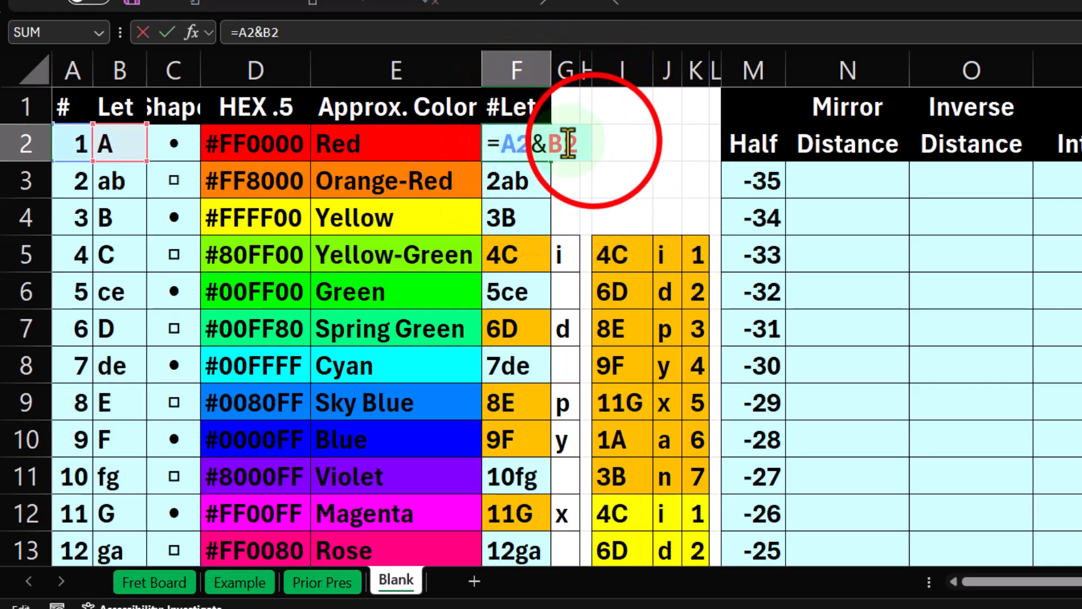
left_click(596, 143)
left_click(526, 141)
key("F2")
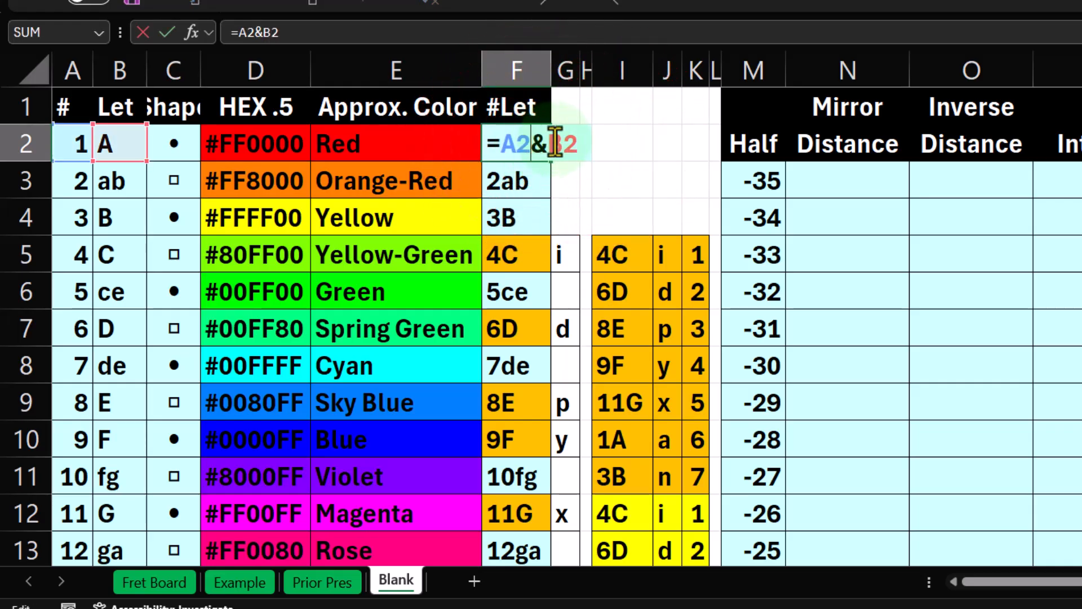
left_click(573, 140)
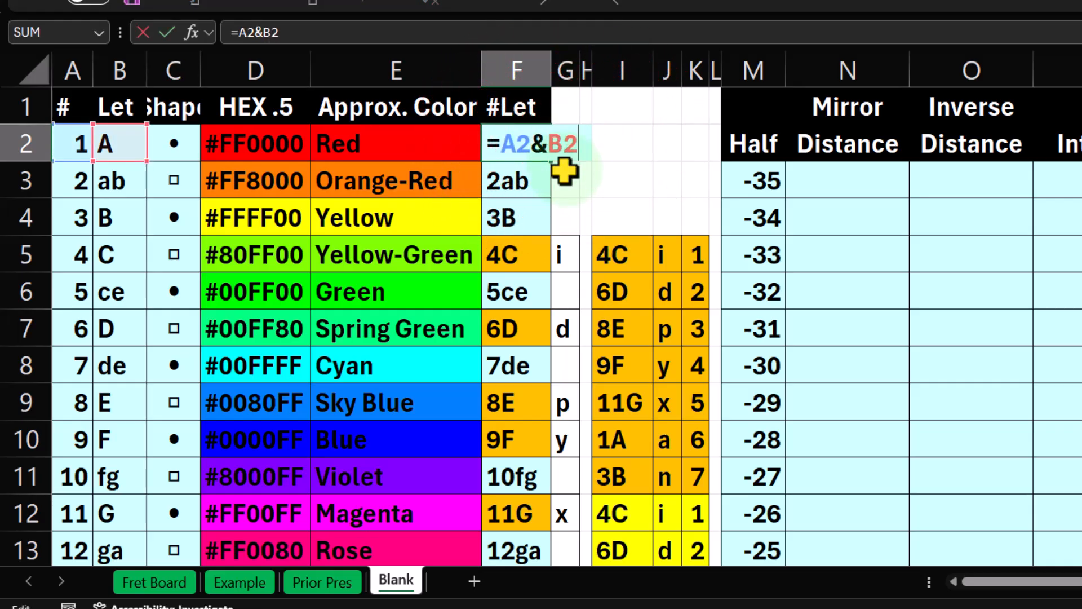
type("*")
key("BackSpace")
type("&")
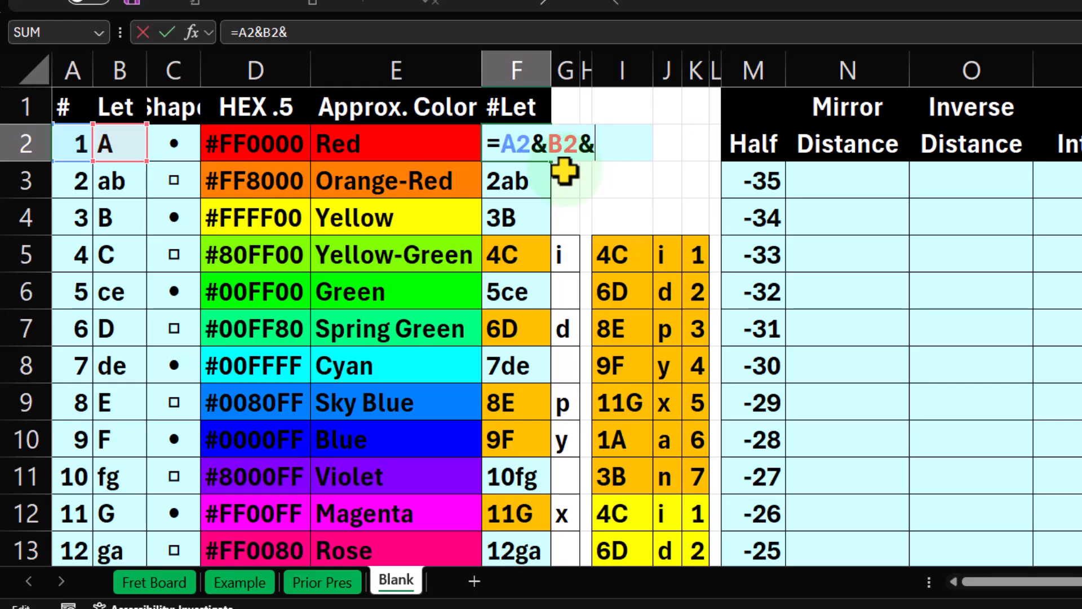
left_click(175, 143)
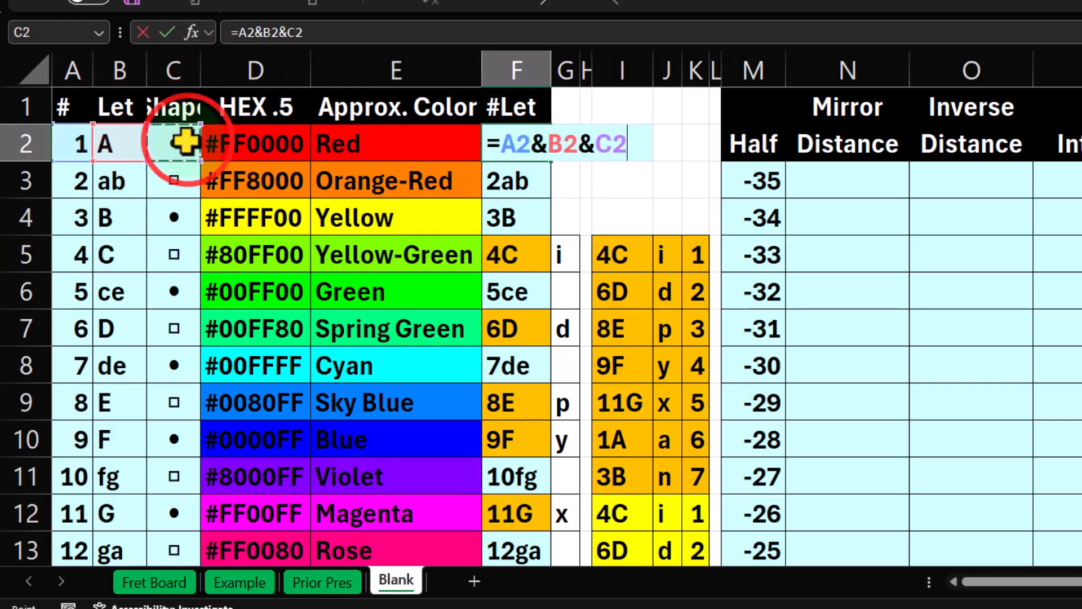
key("Return")
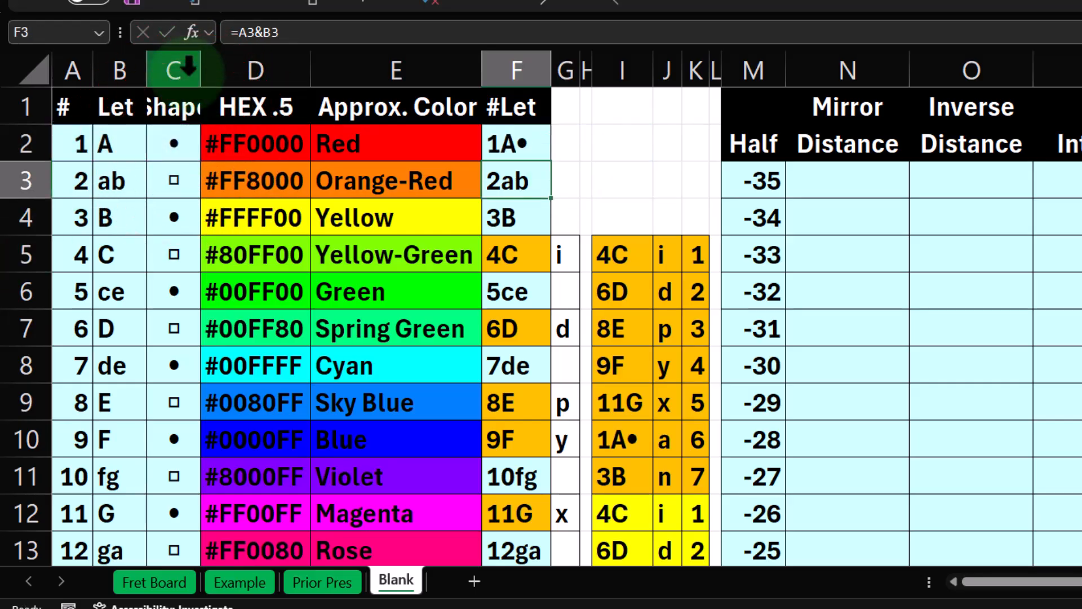
left_click(531, 145)
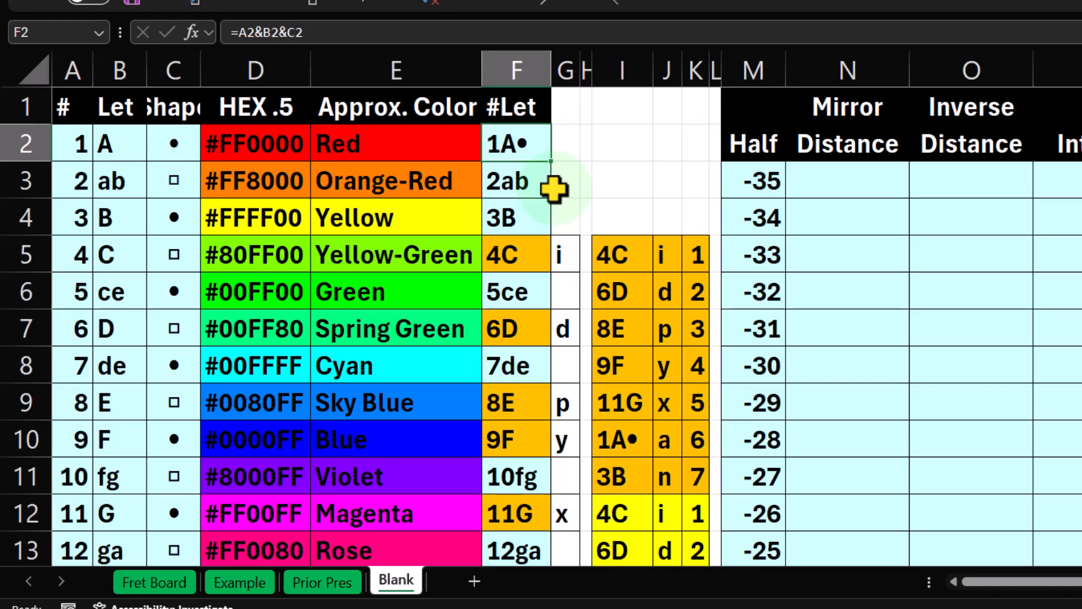
Step: Copy the #Let formula from F2 into F3:F13 so every note label includes its shape symbol
key("ctrl+c")
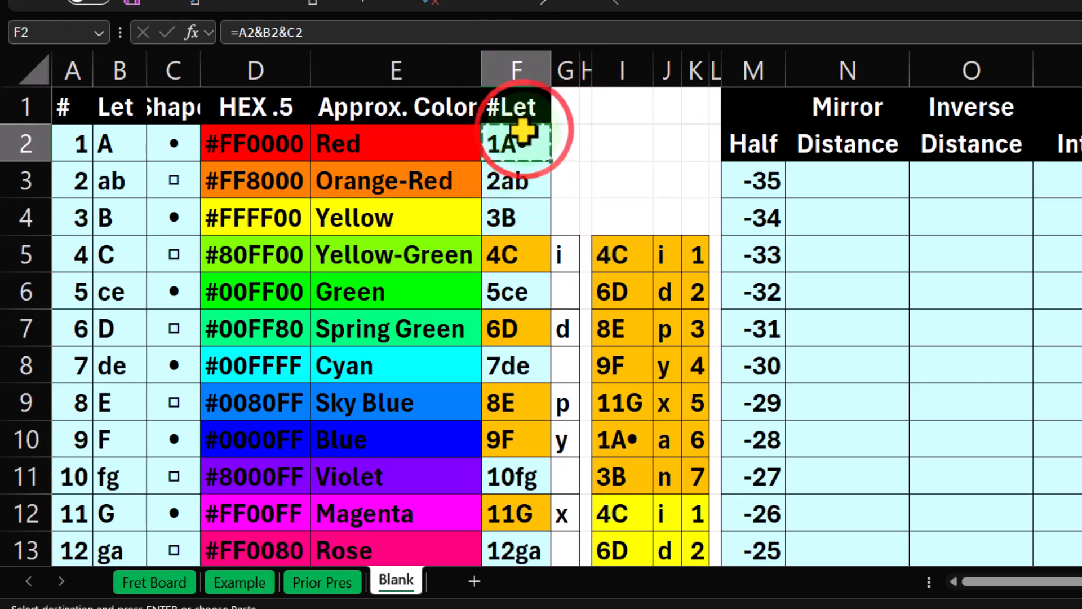
left_click_drag(527, 180, 512, 278)
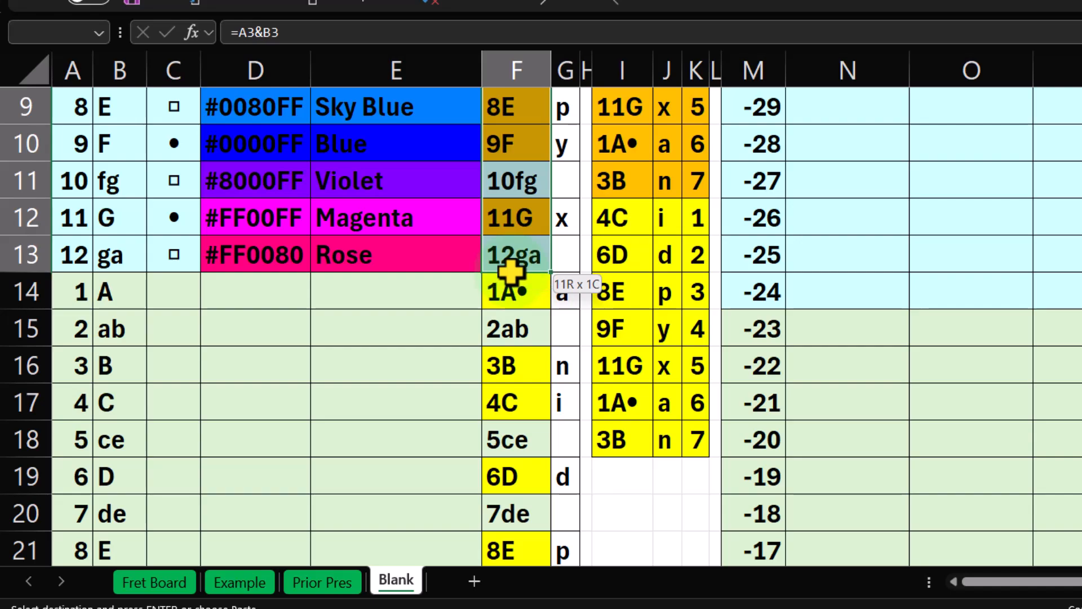
key("ctrl+v")
scroll(515, 225, "down", 4)
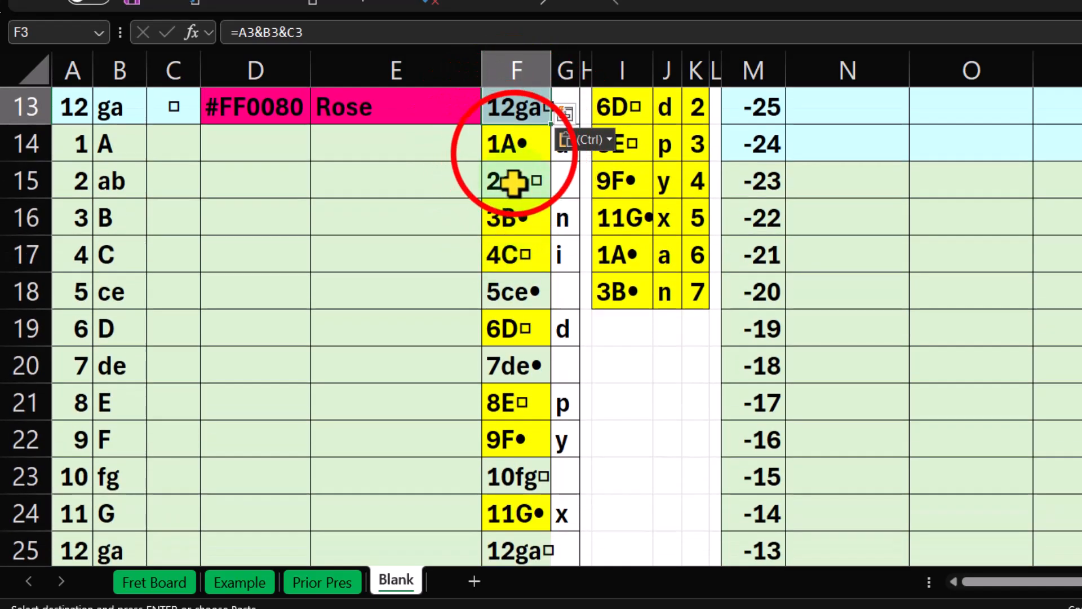
Step: Fill the #Let cells F14:F25 with the lightest green theme colour and reselect F2
left_click_drag(515, 145, 518, 325)
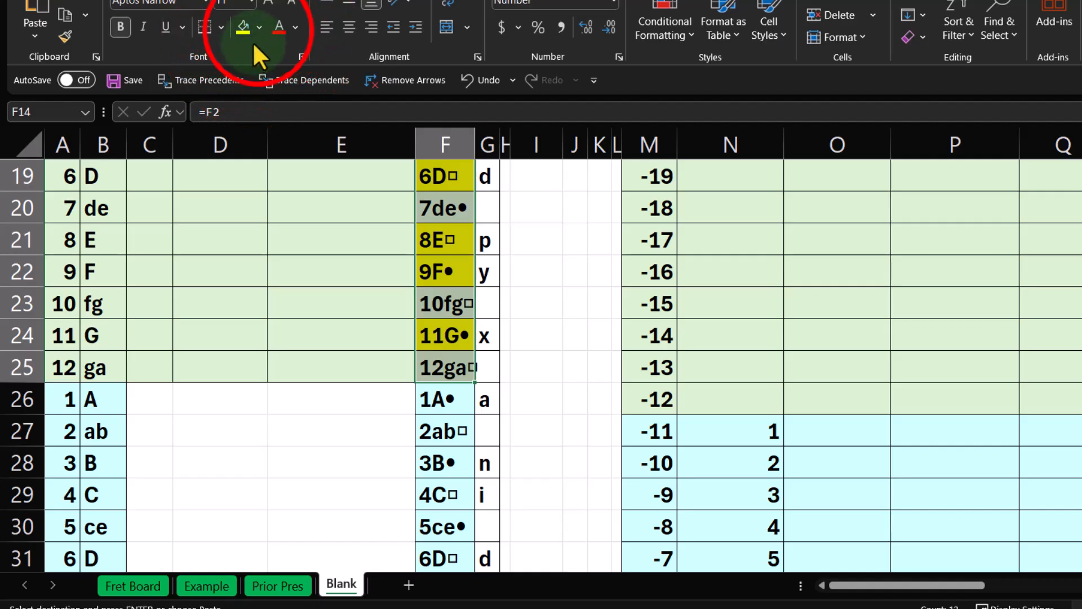
left_click(259, 28)
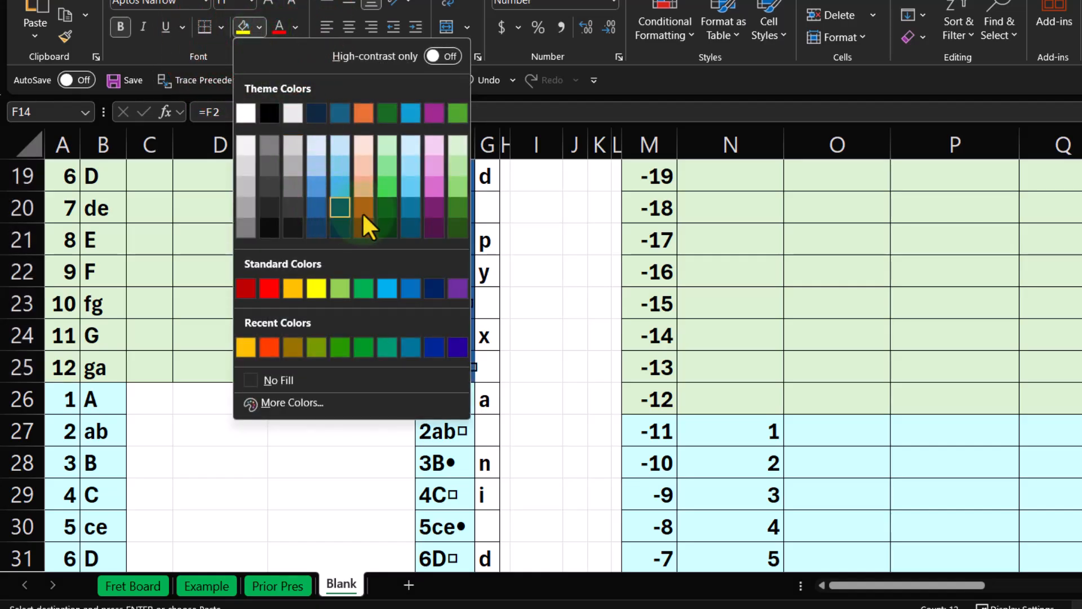
left_click(457, 141)
scroll(456, 141, "up", 6)
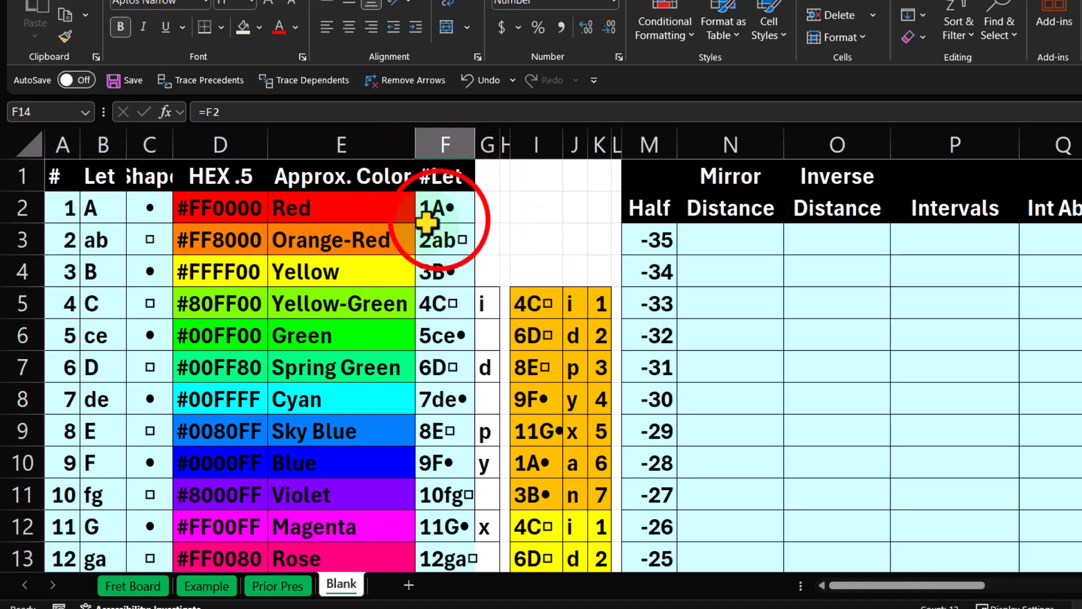
left_click(449, 206)
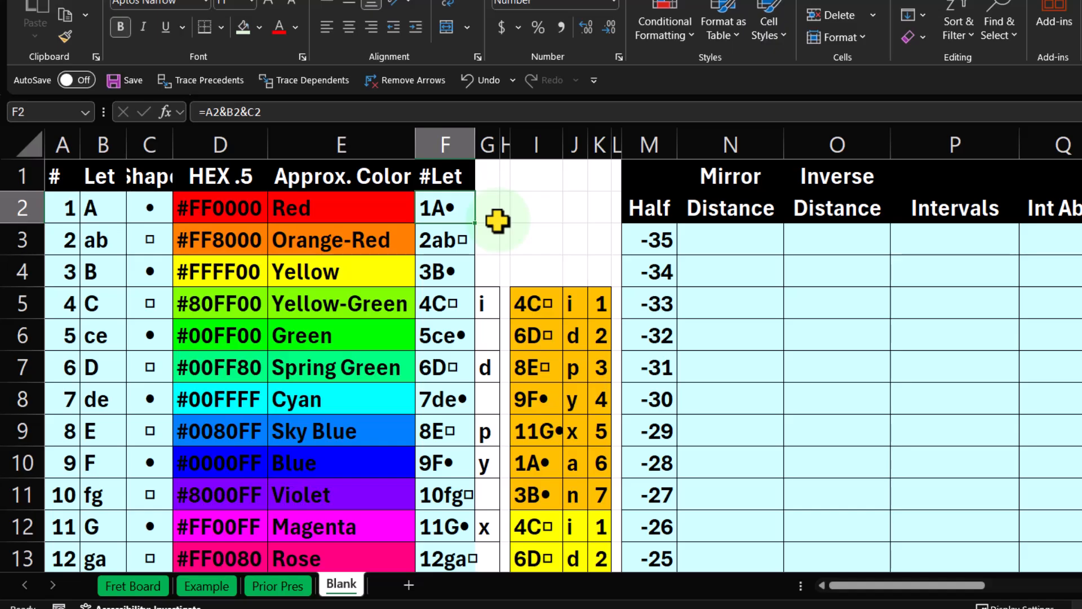
Step: Compare with the Prior Pres layout and insert an empty column G after the #Let column on the Blank sheet
left_click(287, 586)
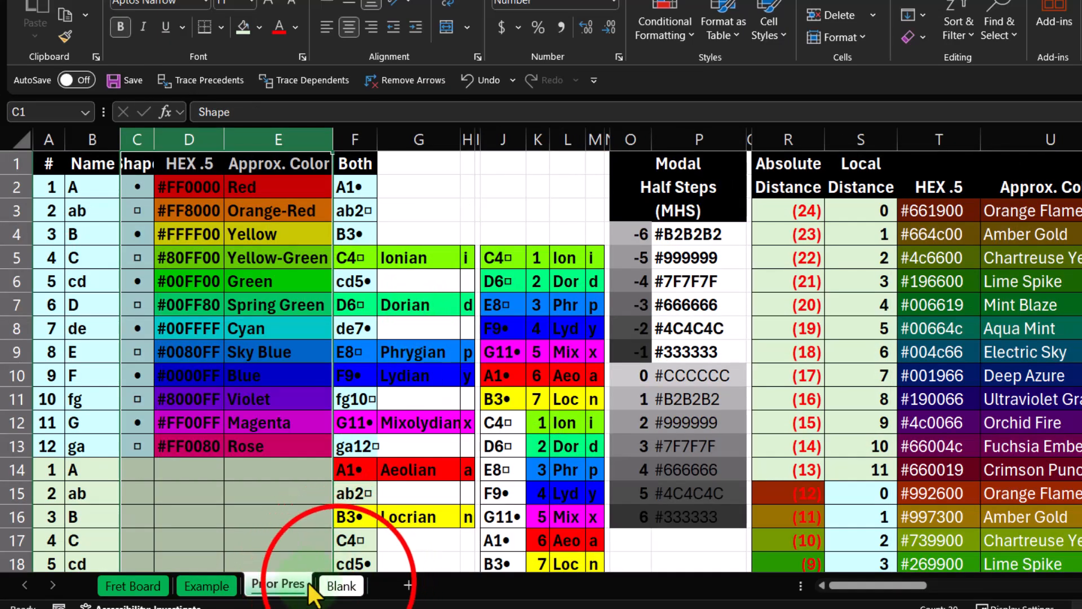
left_click(342, 586)
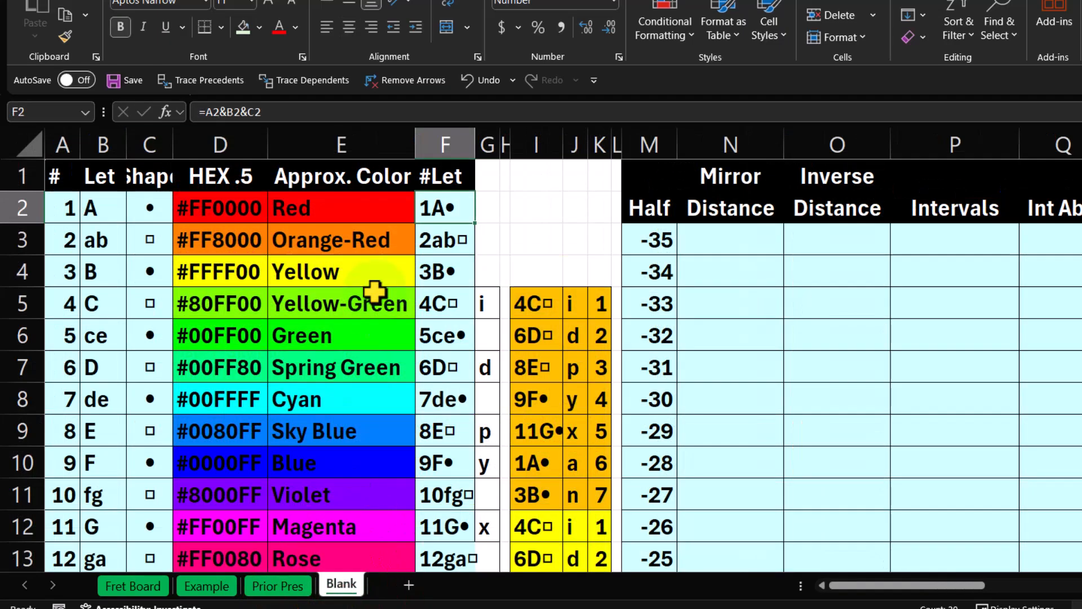
left_click(488, 145)
right_click(488, 191)
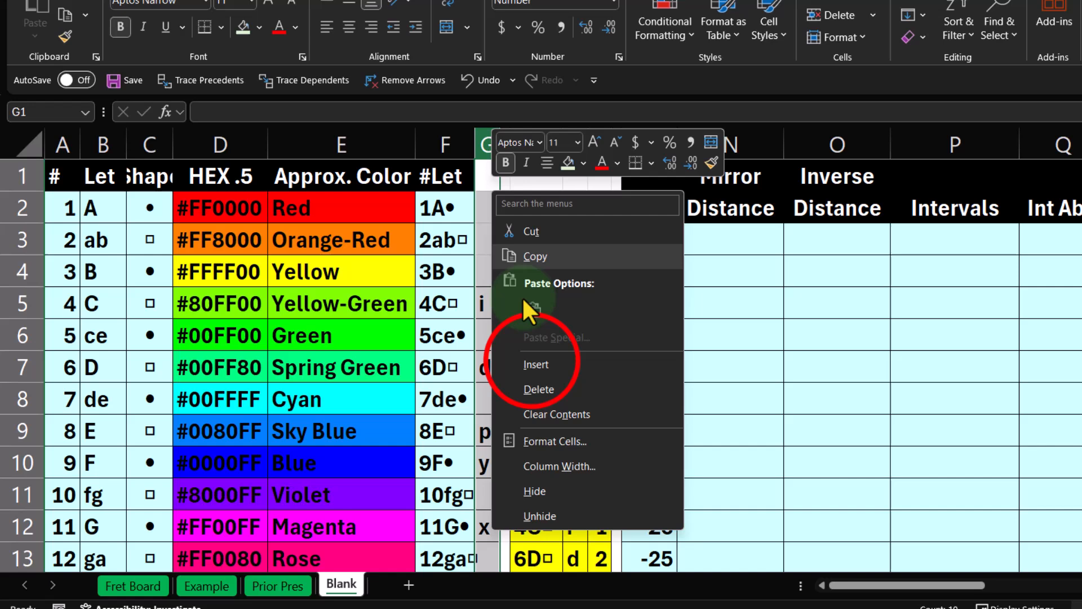
left_click(531, 361)
Step: Copy the full mode names column G from Prior Pres into column G of the Blank sheet
left_click(278, 586)
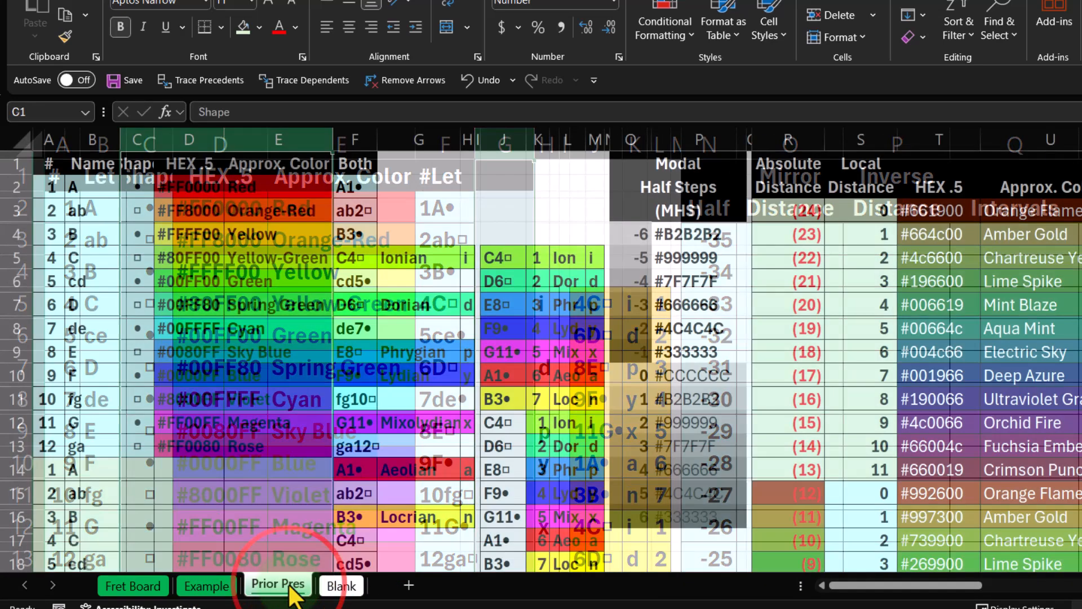
left_click(421, 140)
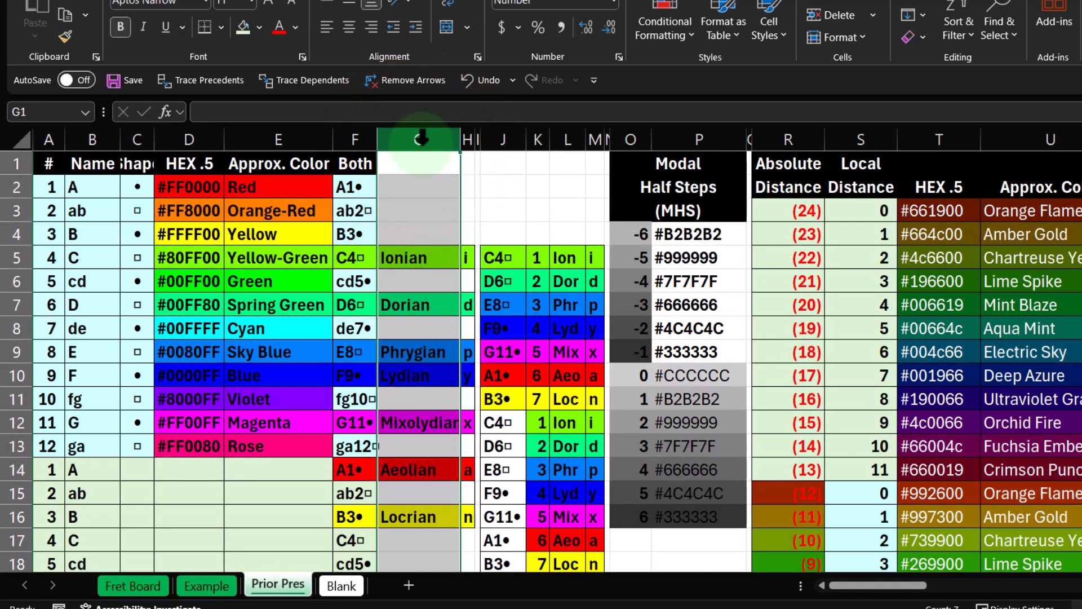
key("ctrl+c")
left_click(345, 585)
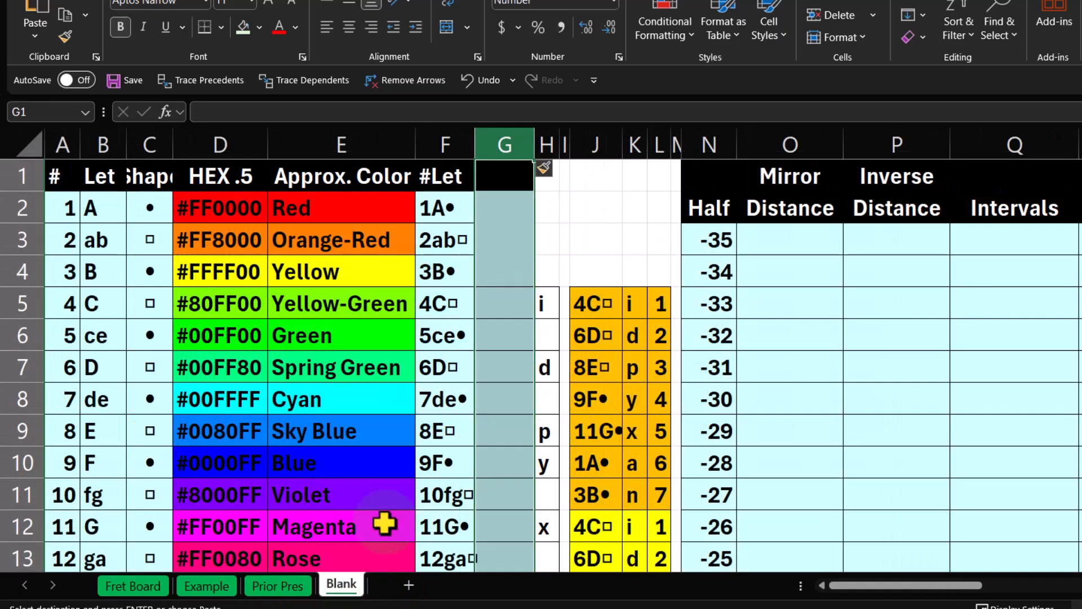
left_click(505, 142)
key("ctrl+v")
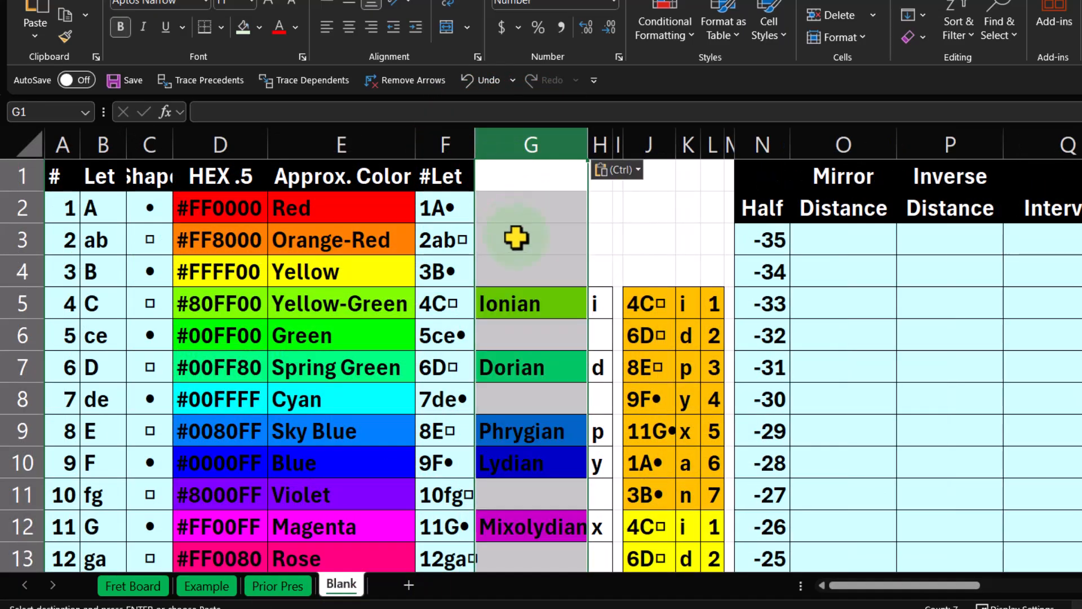
Step: Check the mode table on Prior Pres and insert an empty column K before the mode letters in the Blank sheet's orange table
left_click(288, 585)
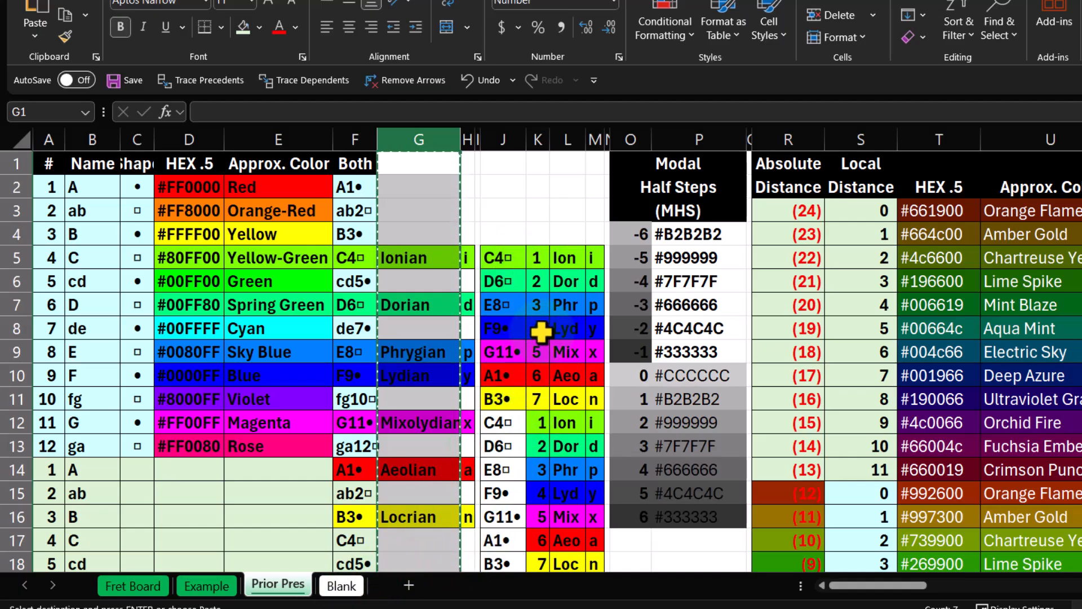
left_click(344, 585)
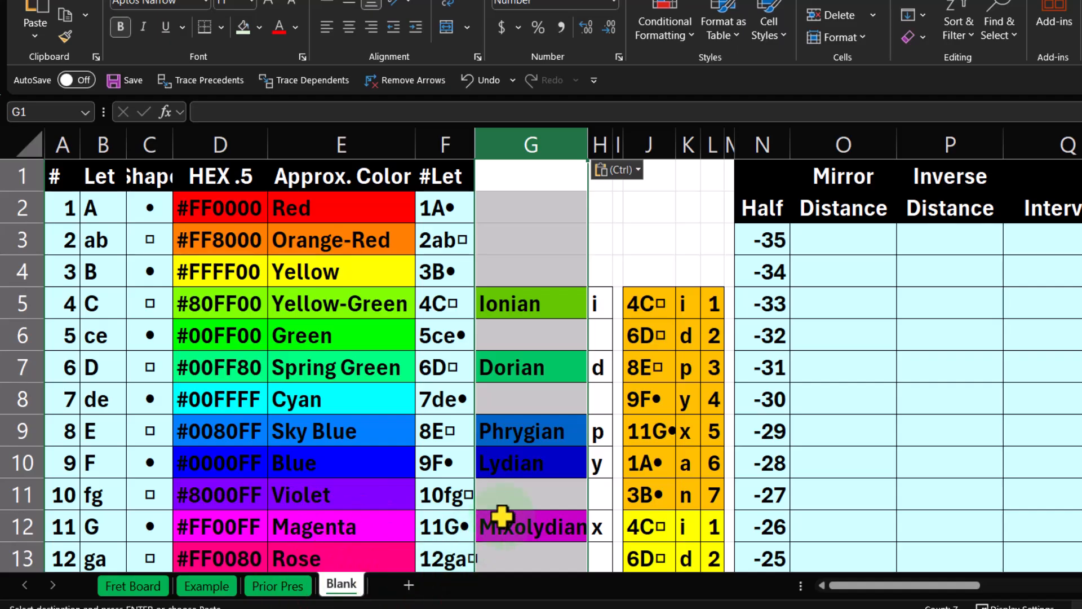
left_click(285, 586)
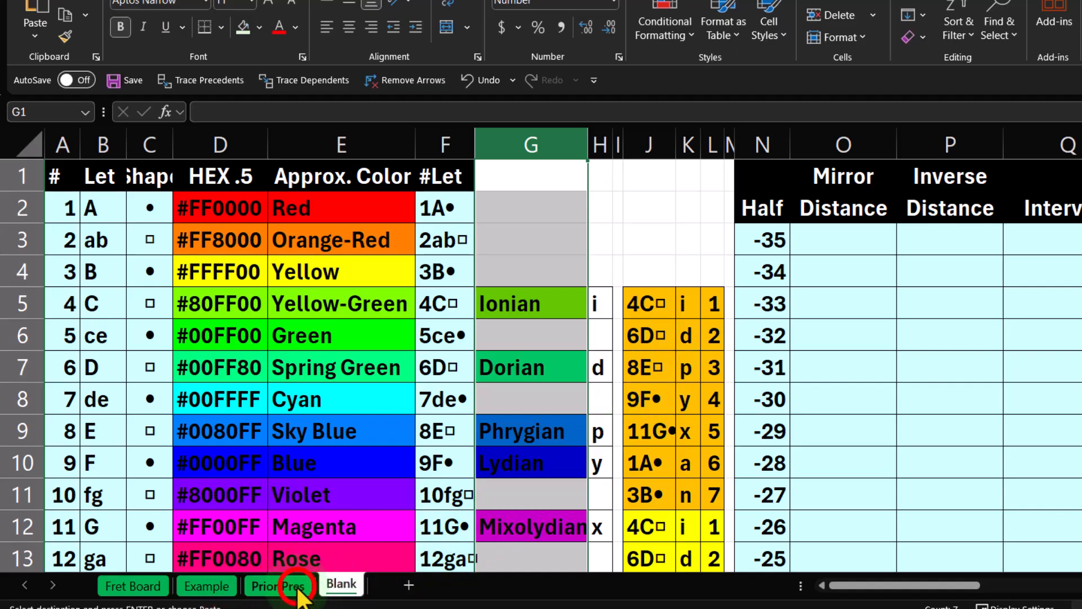
left_click(338, 588)
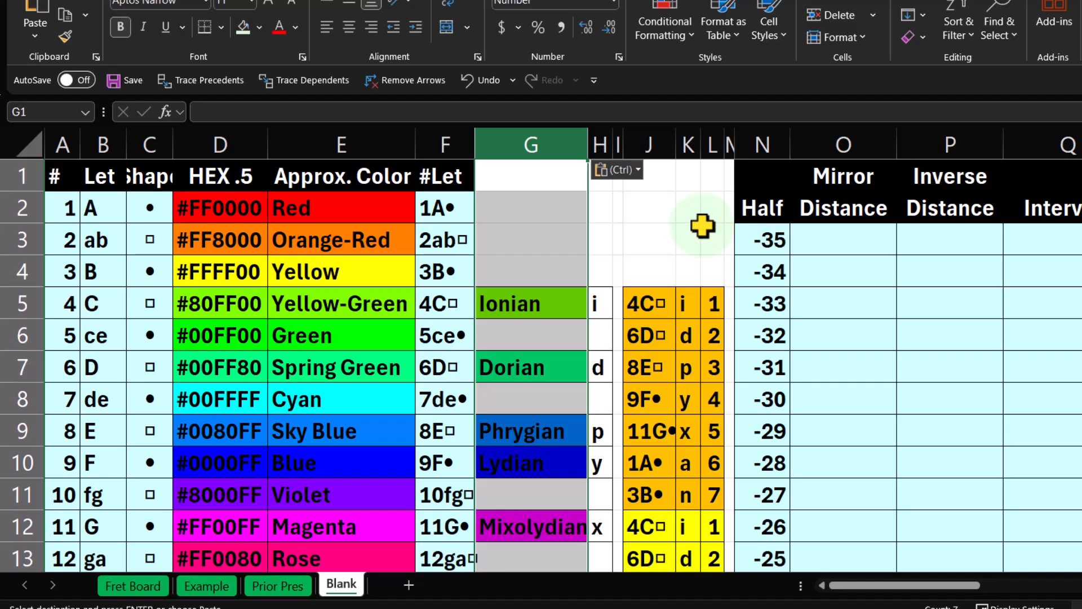
left_click(690, 147)
right_click(690, 181)
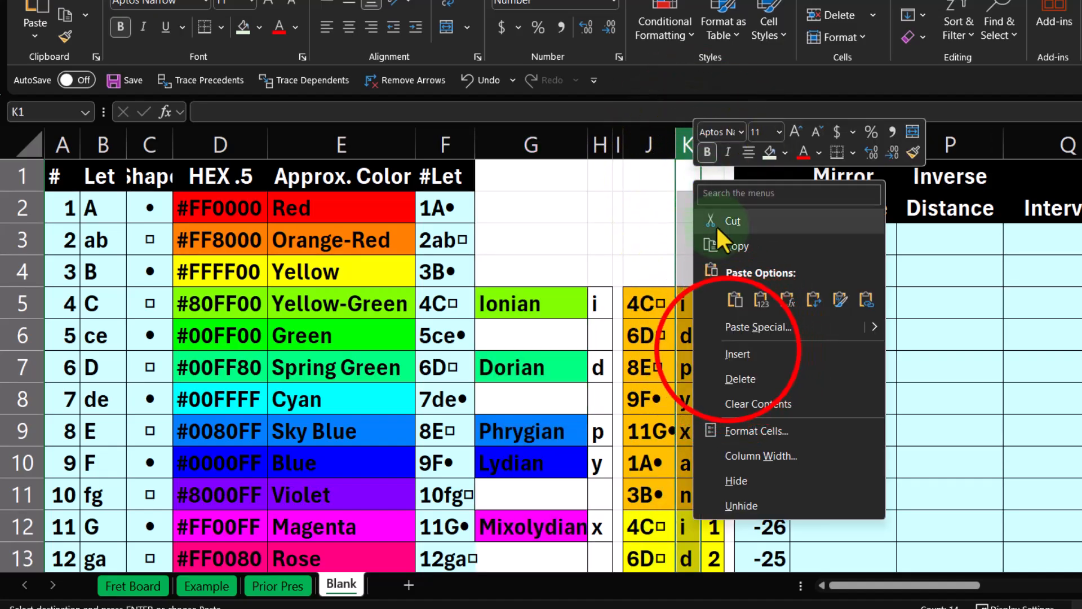
left_click(727, 349)
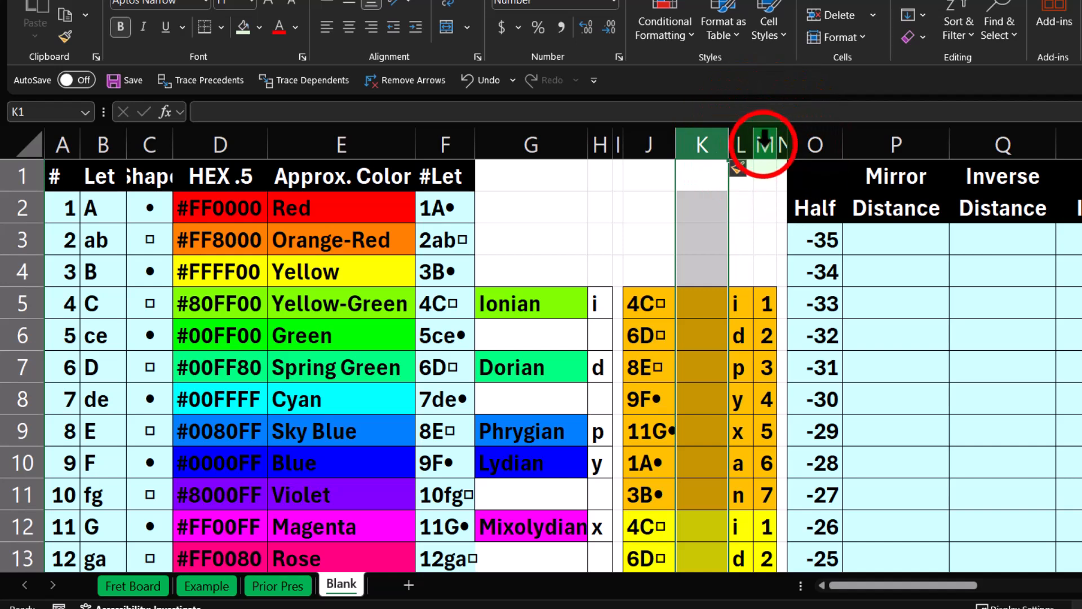
Step: Move the mode numbers from column M into the empty column K, ahead of the mode letters
left_click(763, 145)
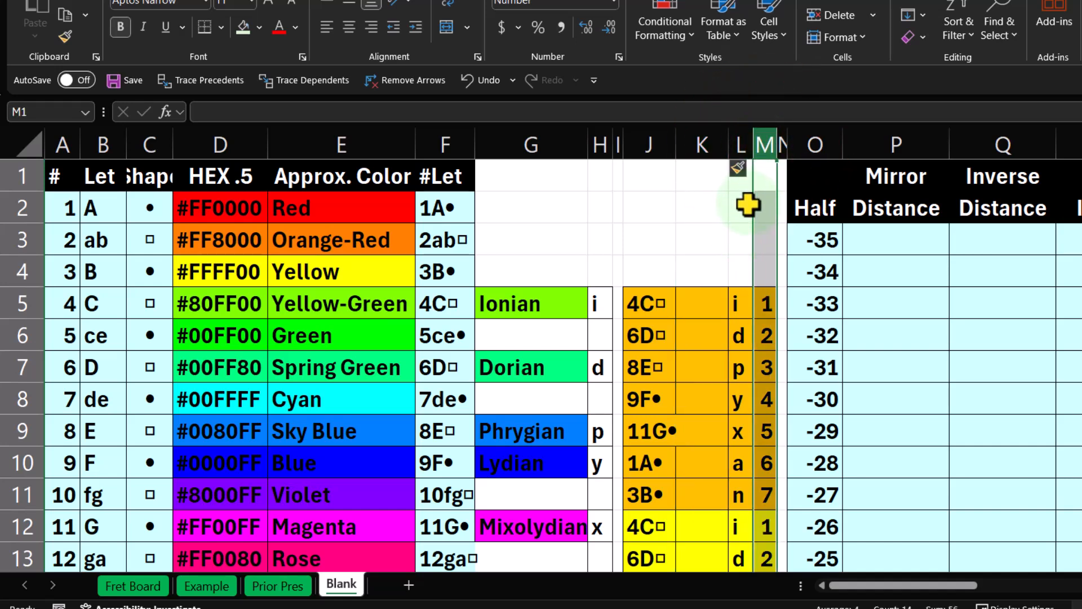
key("ctrl+c")
left_click(697, 173)
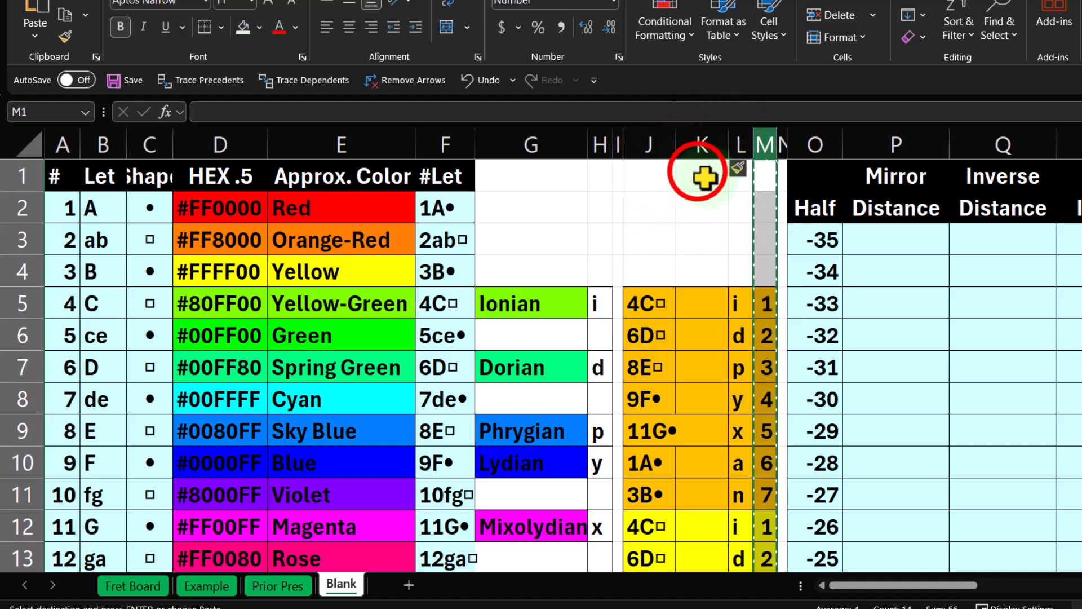
key("Return")
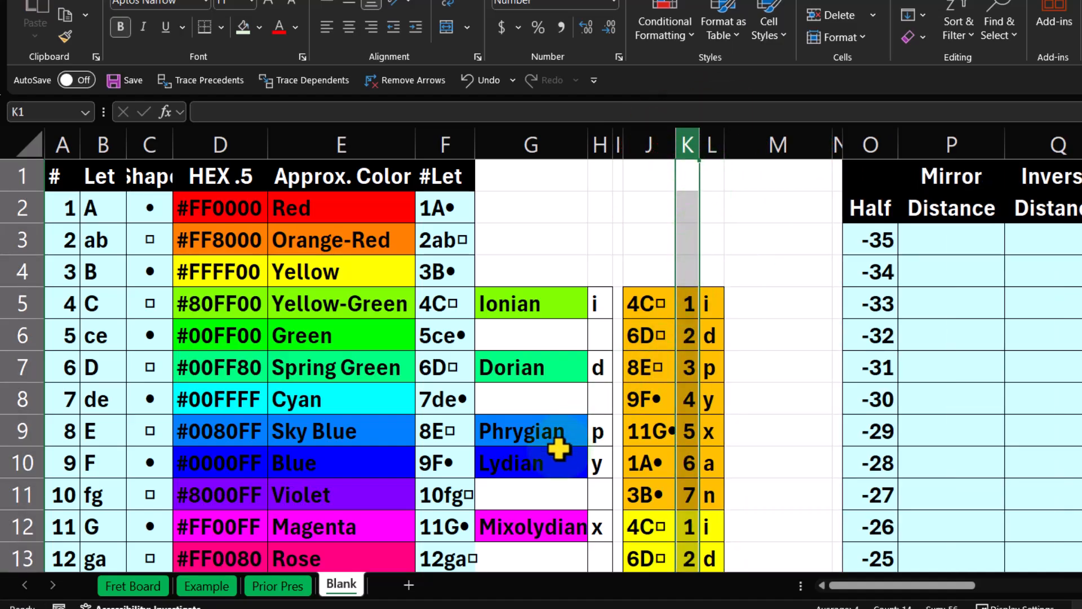
left_click(285, 589)
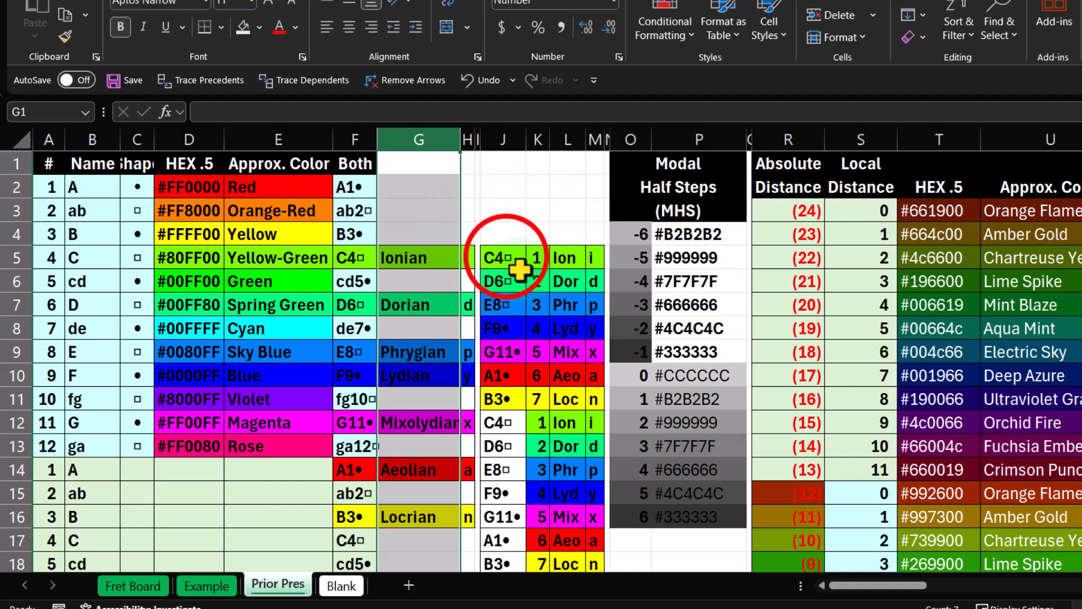
left_click(504, 258)
left_click(538, 258)
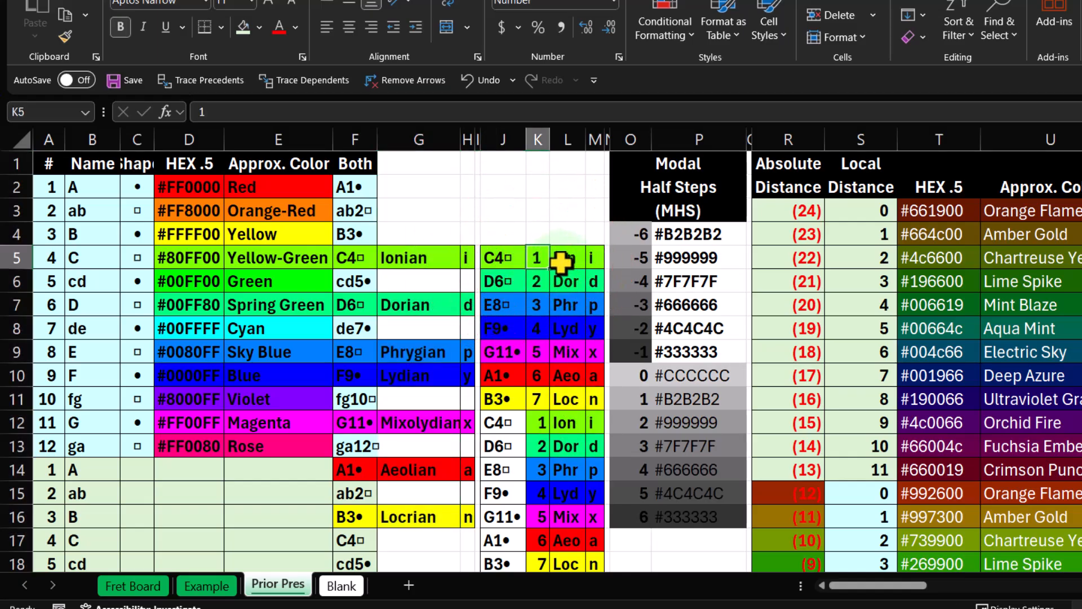
left_click(575, 138)
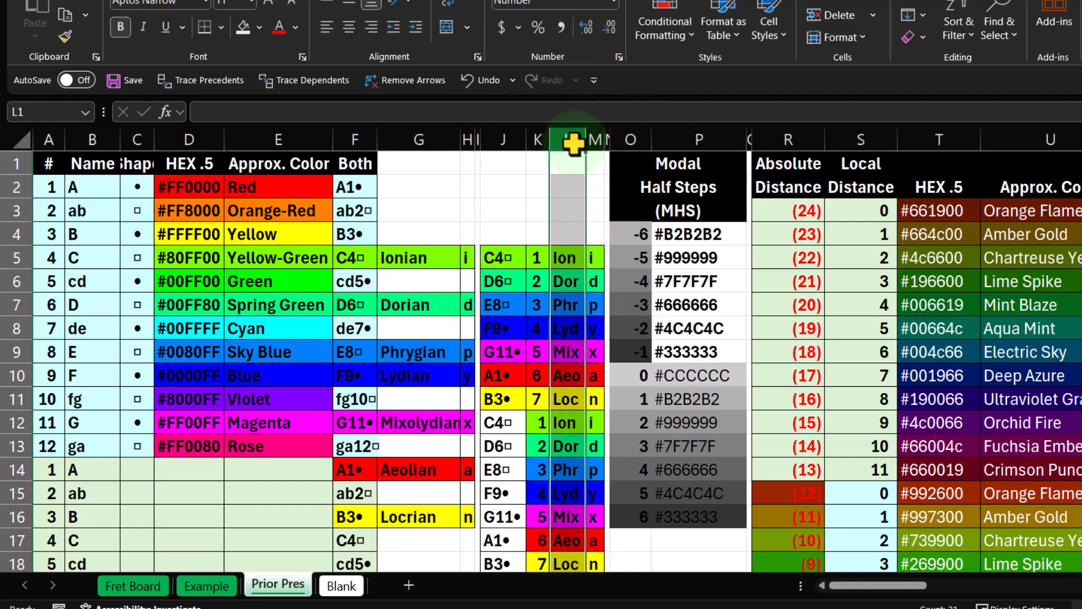
key("ctrl+c")
left_click(341, 586)
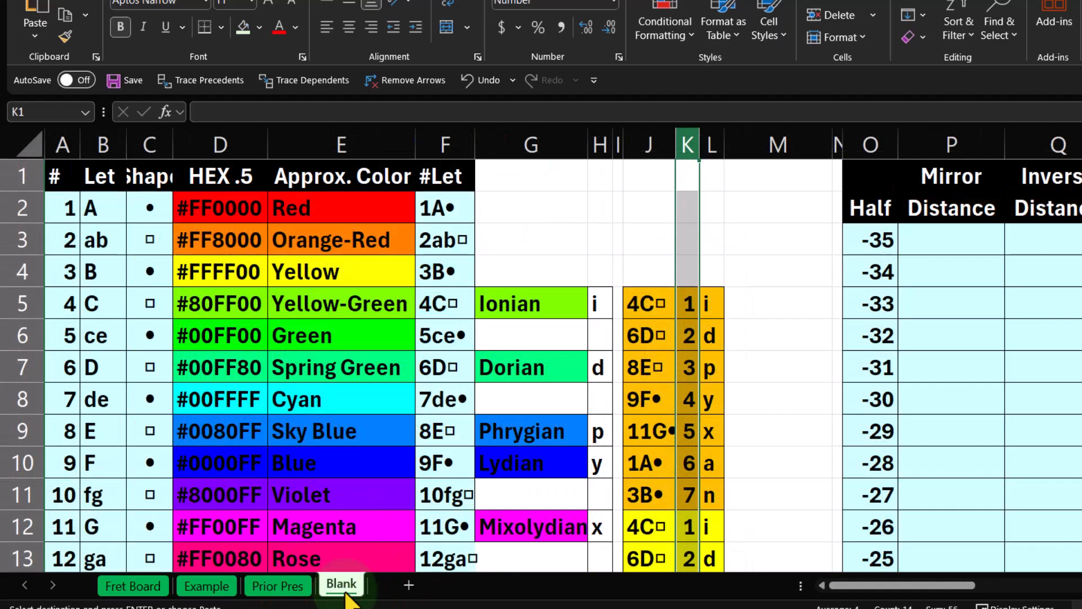
left_click(758, 176)
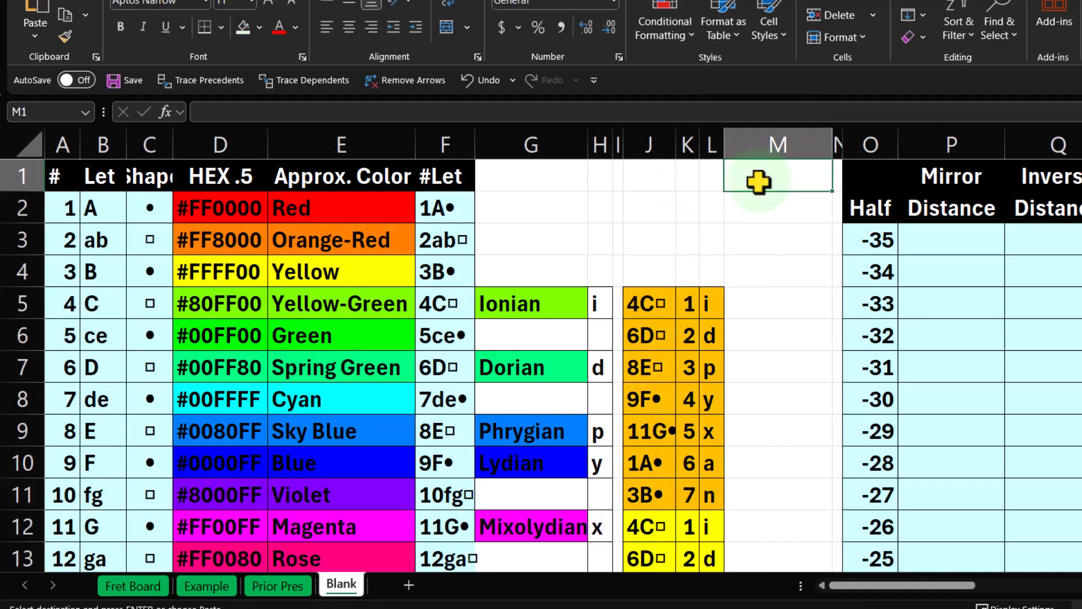
Step: Move the single-letter mode column from column L to column M on the Blank sheet
left_click(711, 144)
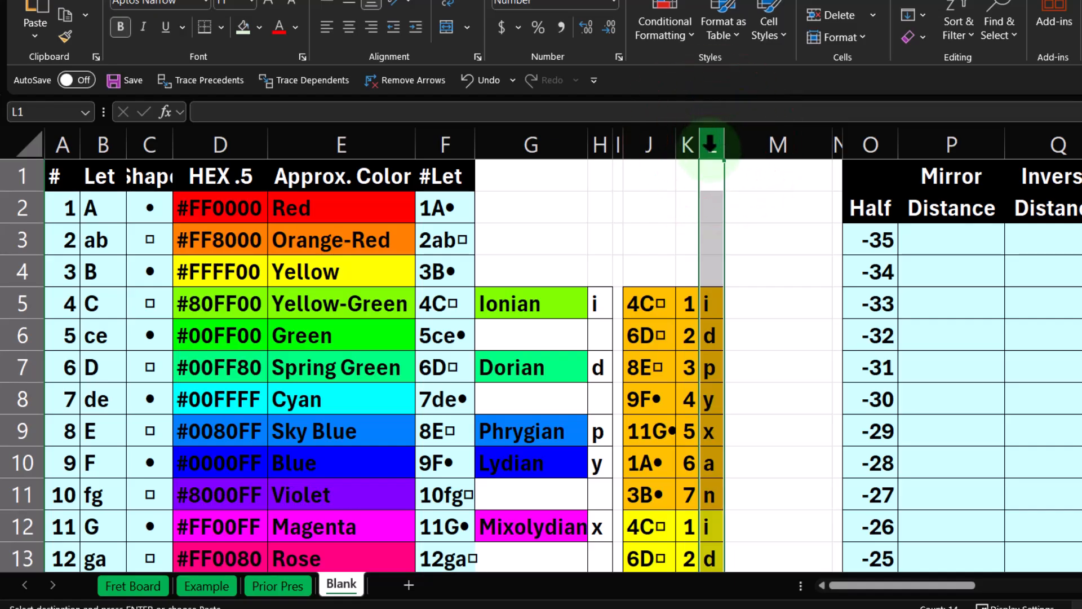
left_click(773, 181)
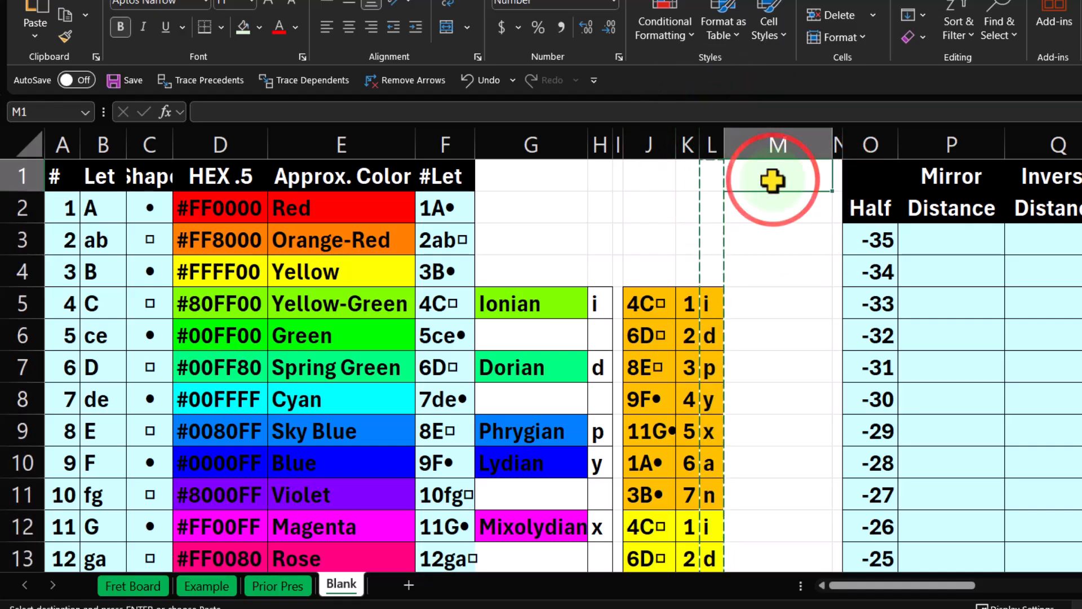
key("ctrl+v")
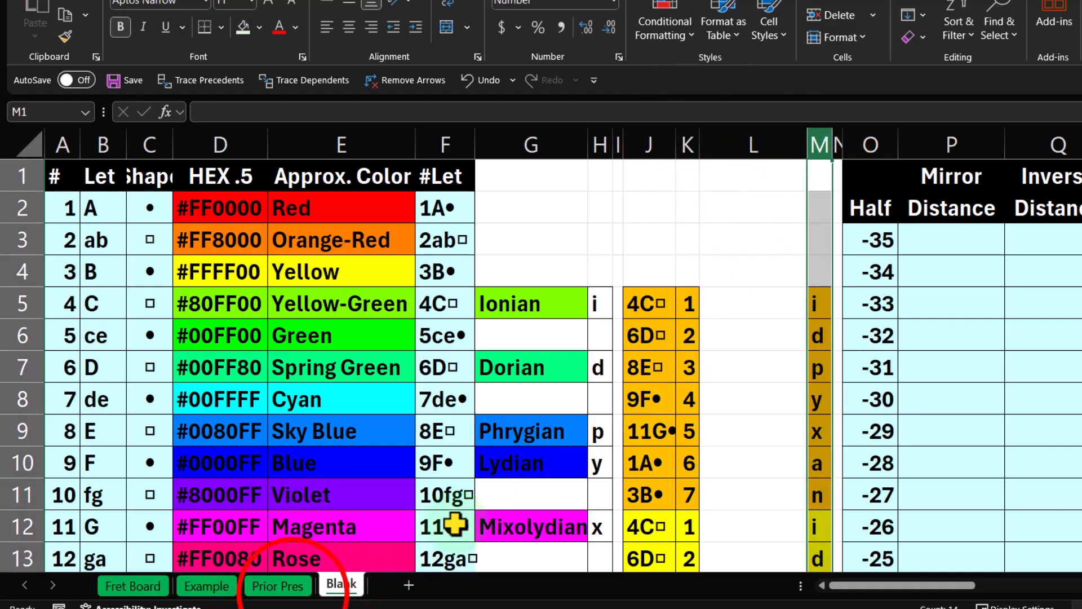
Step: Copy the abbreviated mode names column L from Prior Pres into the Blank sheet at L1
left_click(282, 585)
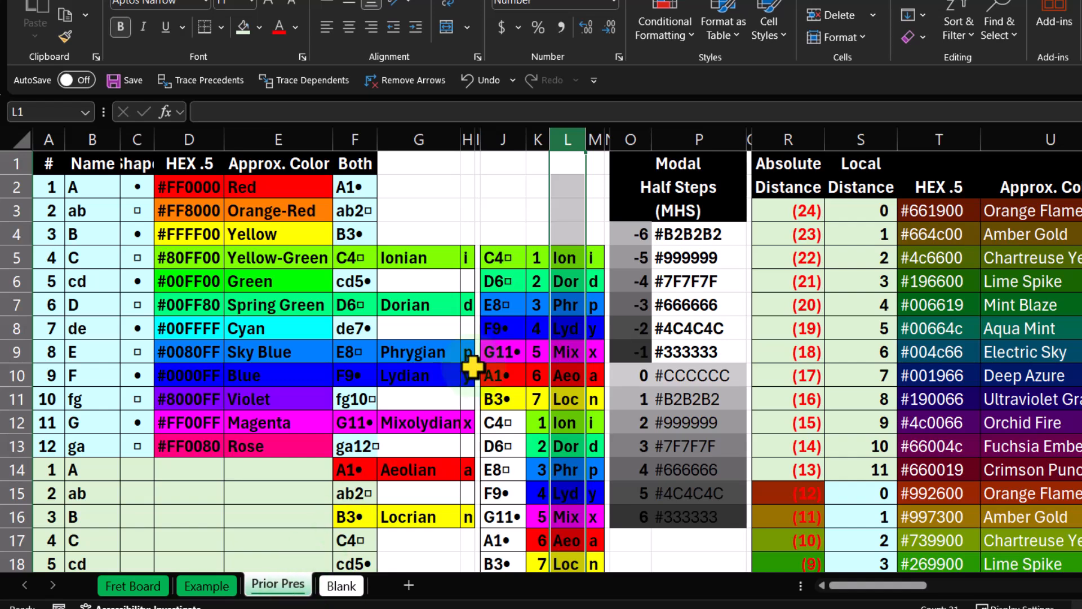
key("ctrl+x")
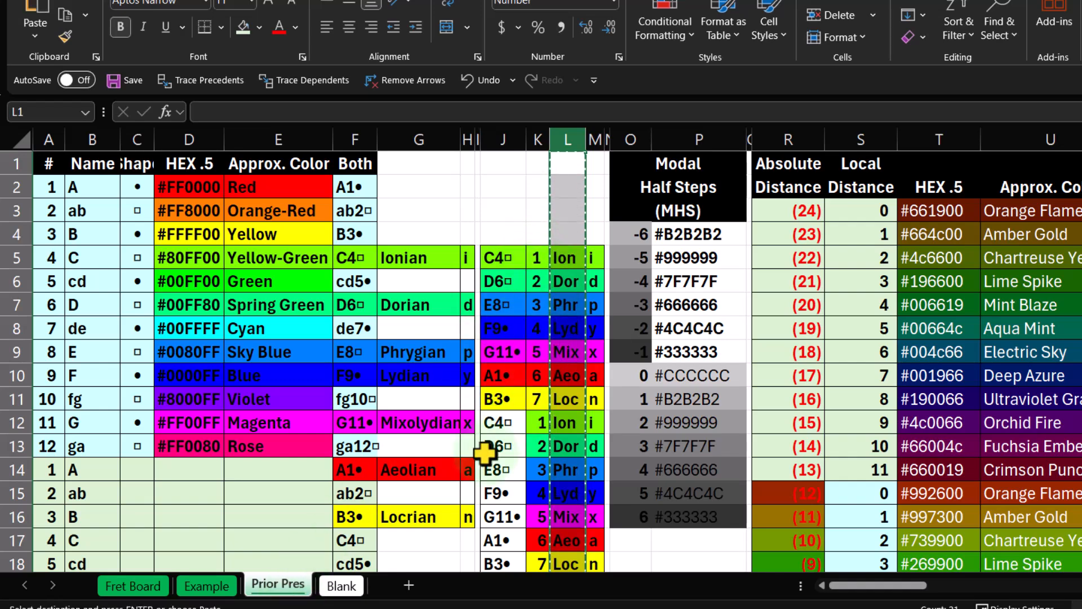
left_click(342, 596)
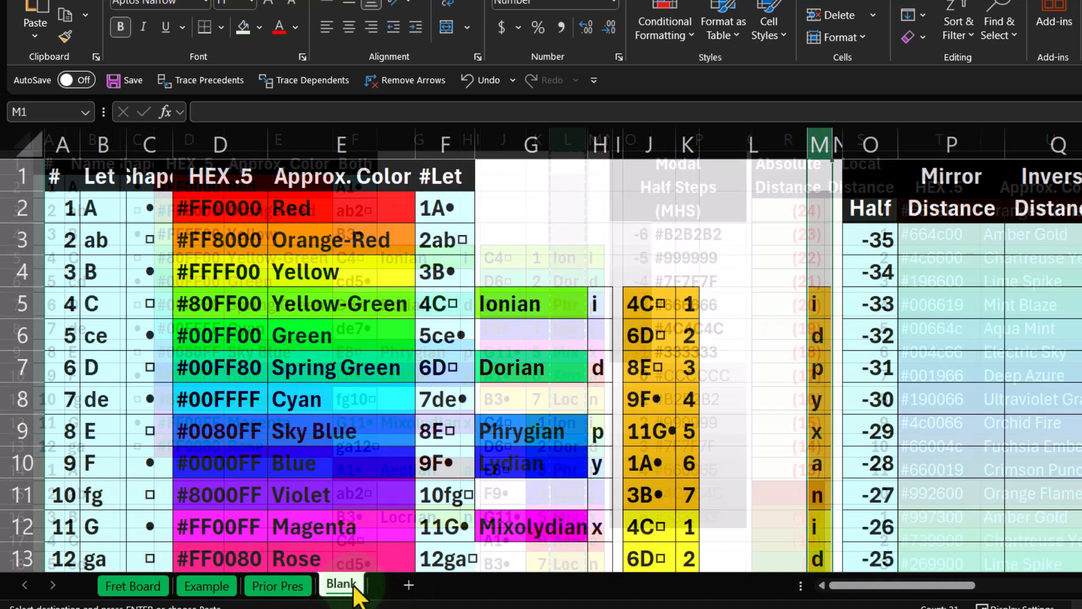
left_click(755, 182)
key("ctrl+v")
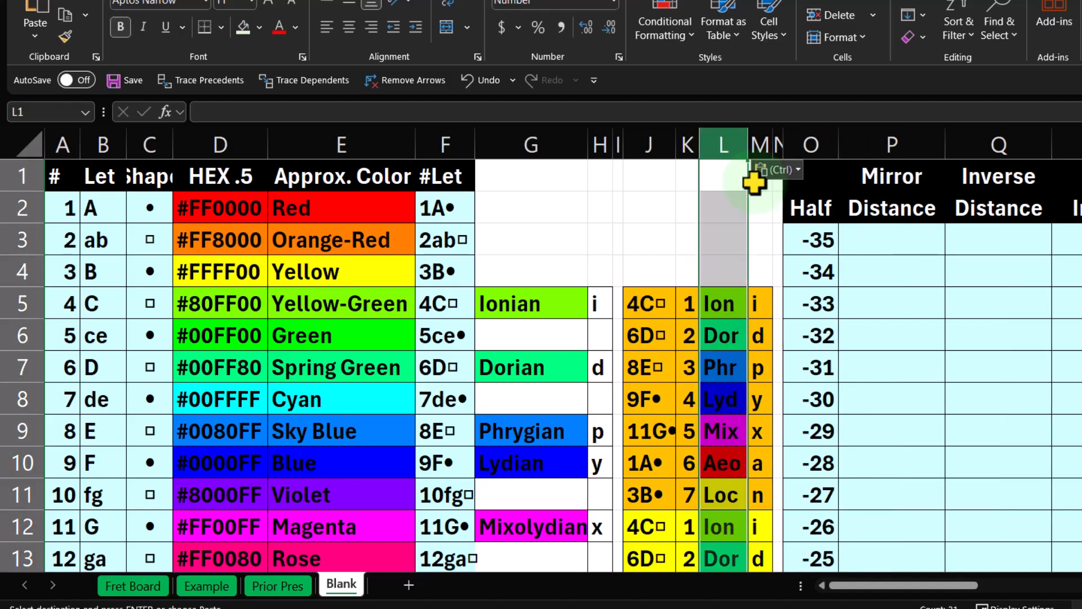
Step: Check the custom fill colour values of the Ionian cell G5, leaving the colour as it is
left_click(689, 343)
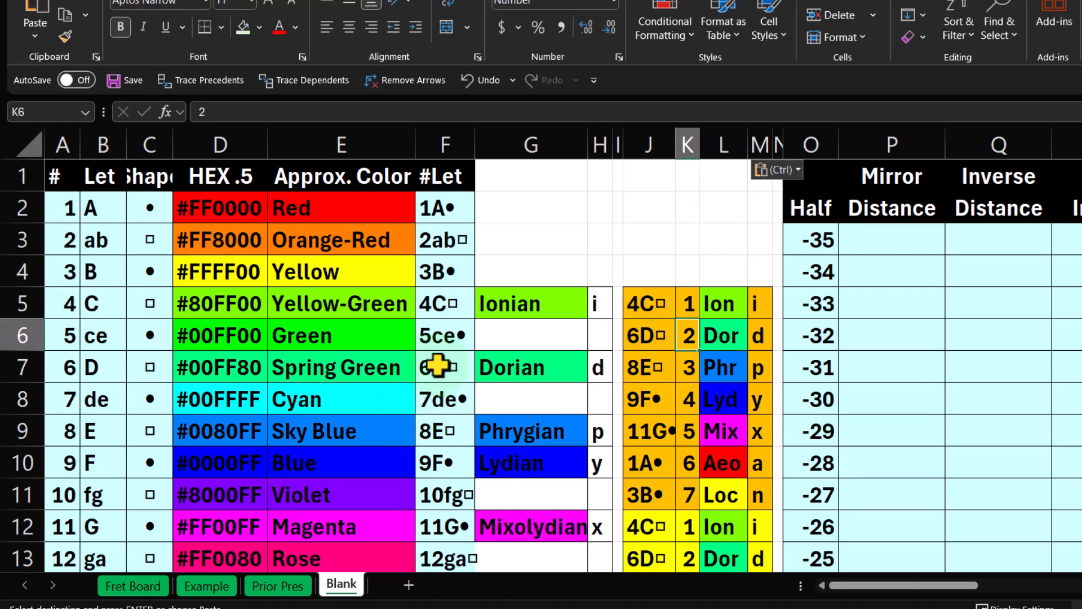
left_click(507, 314)
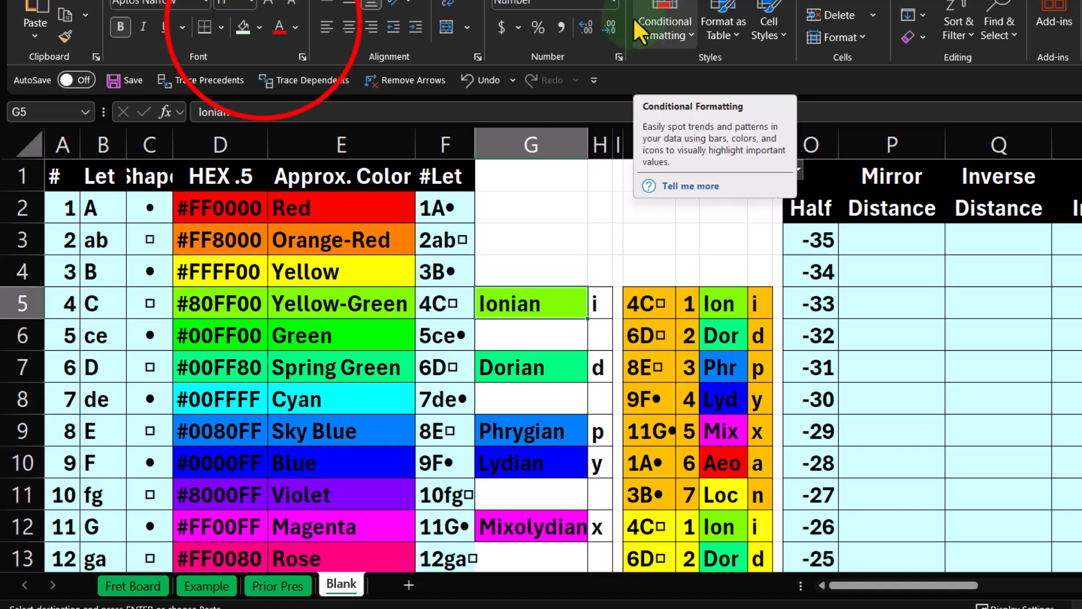
left_click(260, 27)
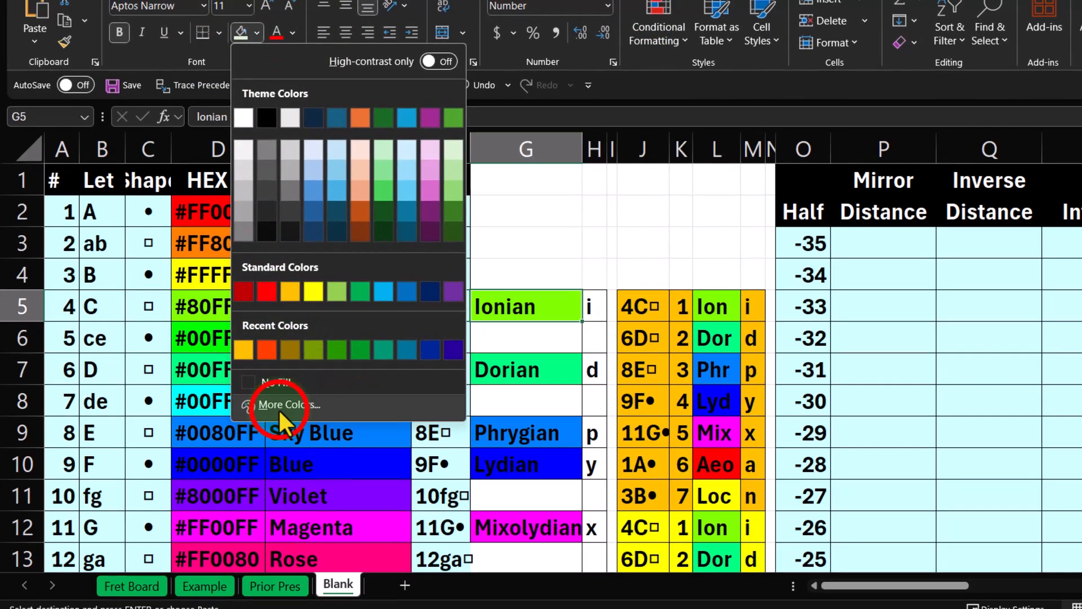
left_click(275, 404)
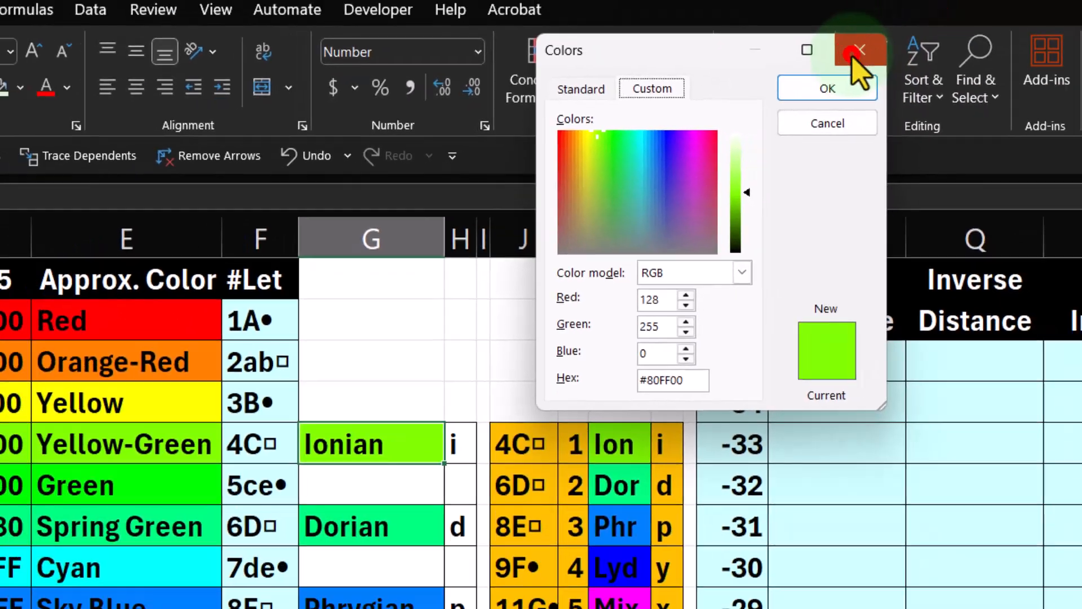
left_click(909, 82)
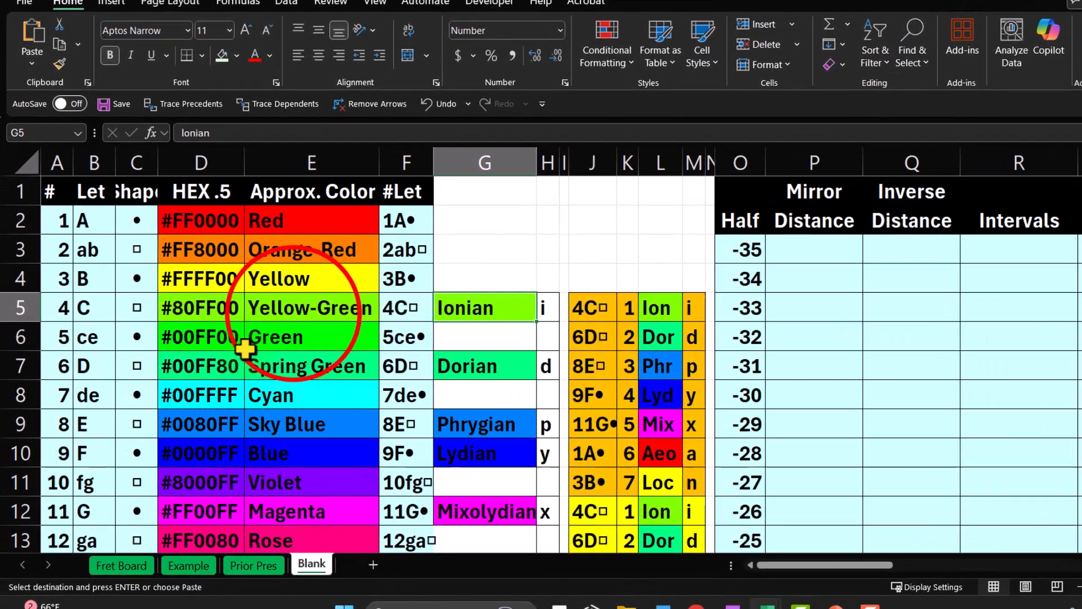
Step: Copy the Yellow-Green formatting from E5 onto F5, H5 and the Ionian row J5:M5 with Format Painter
left_click(260, 324)
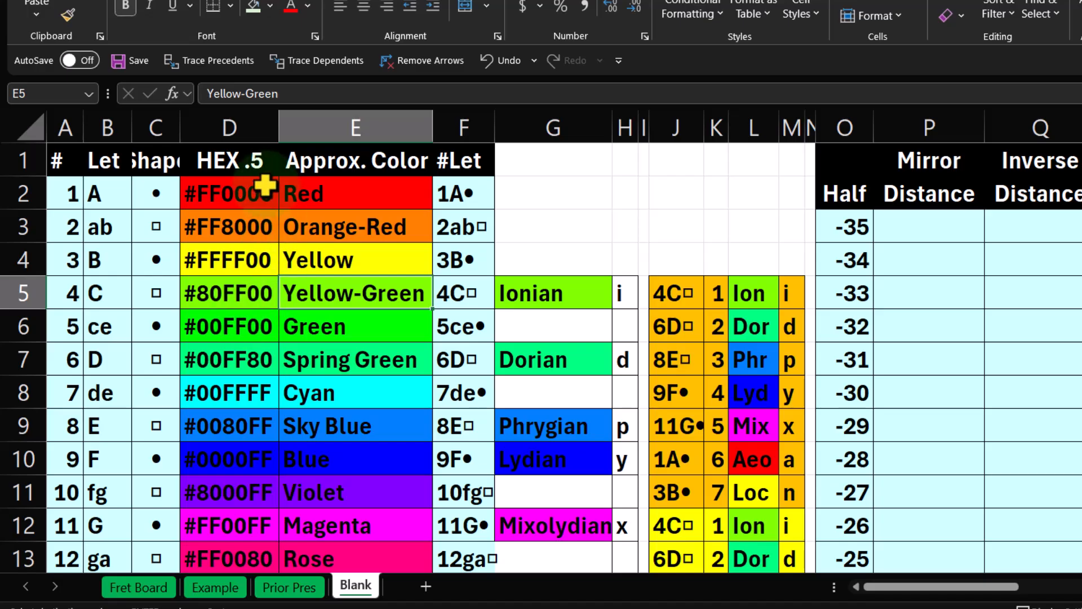
left_click(68, 15)
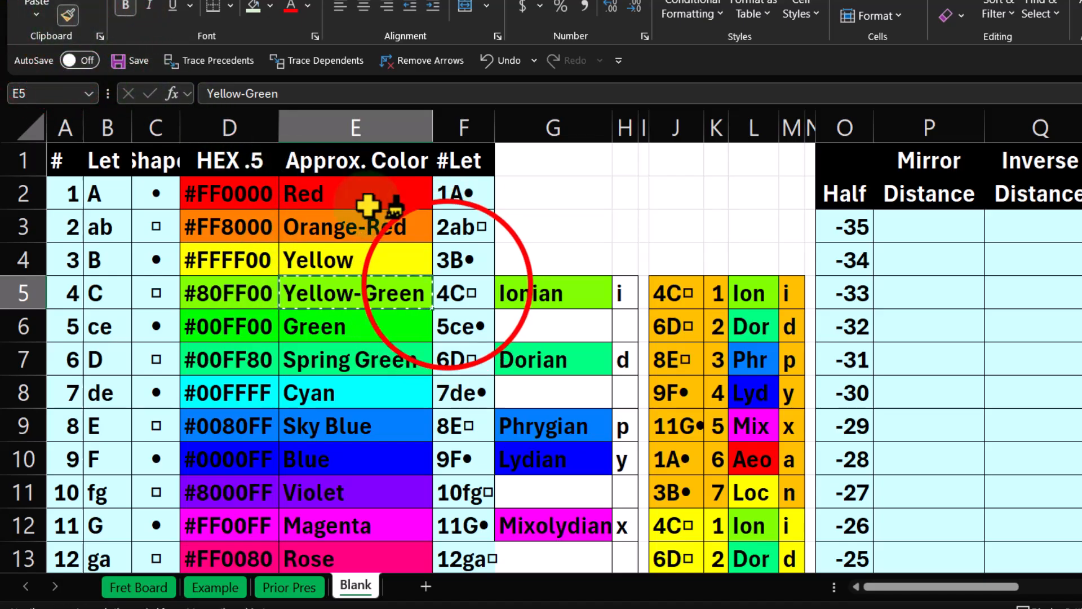
left_click(445, 289)
left_click(67, 15)
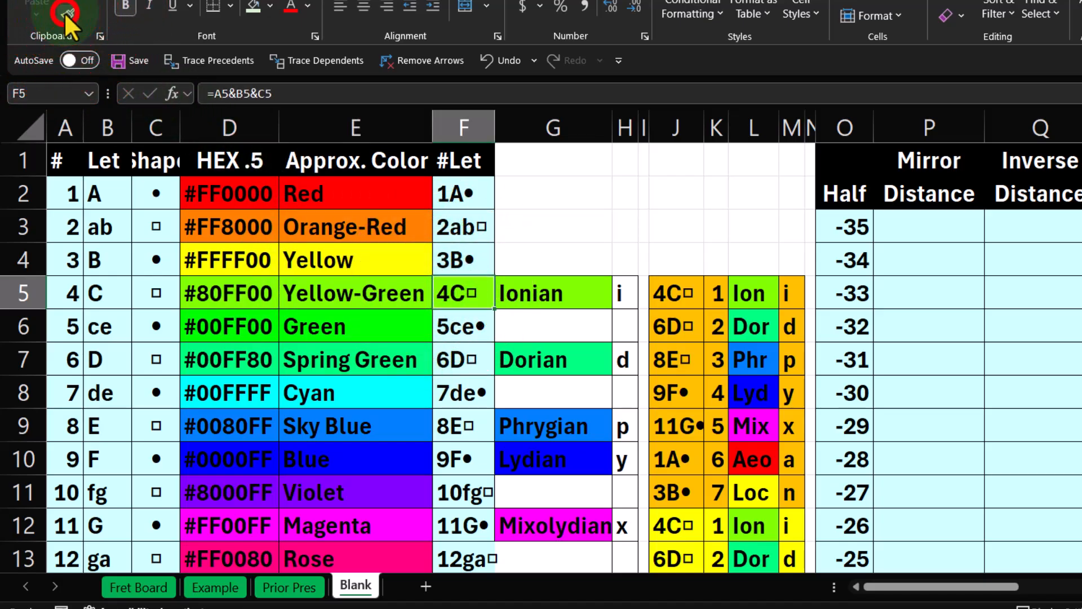
left_click(625, 288)
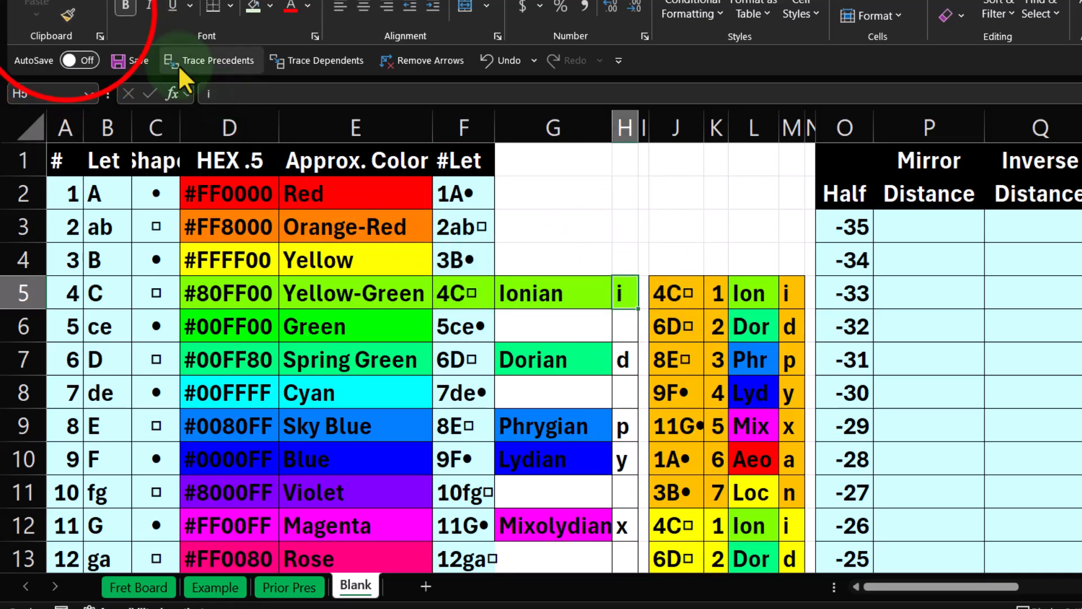
left_click(67, 16)
left_click_drag(684, 291, 786, 291)
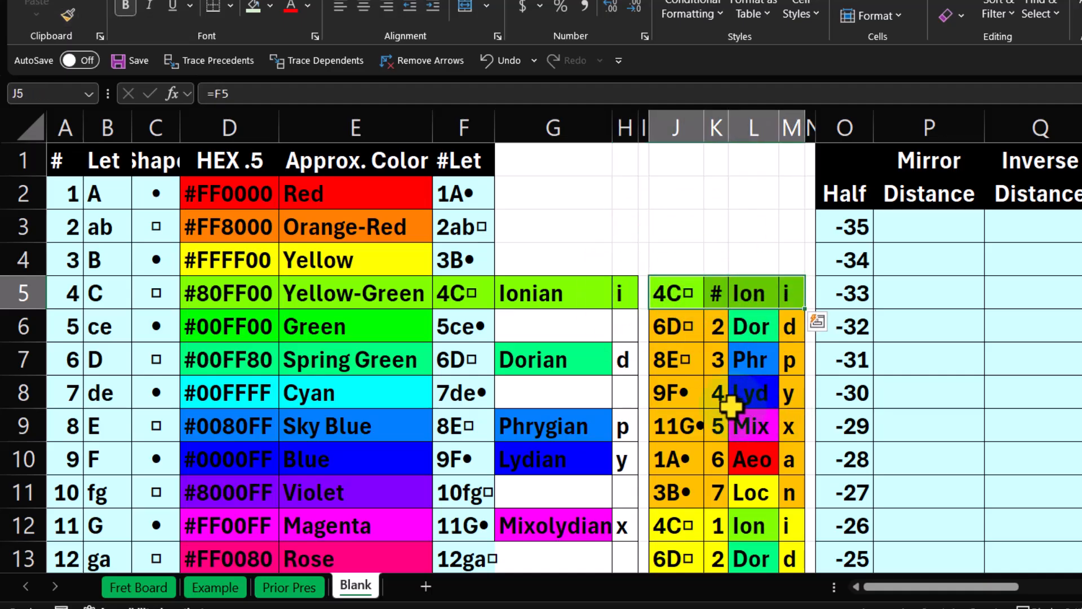
Step: Copy the Spring Green formatting of row 7 onto F7:H7 and the Dorian row J6:M6 with Format Painter
left_click(336, 195)
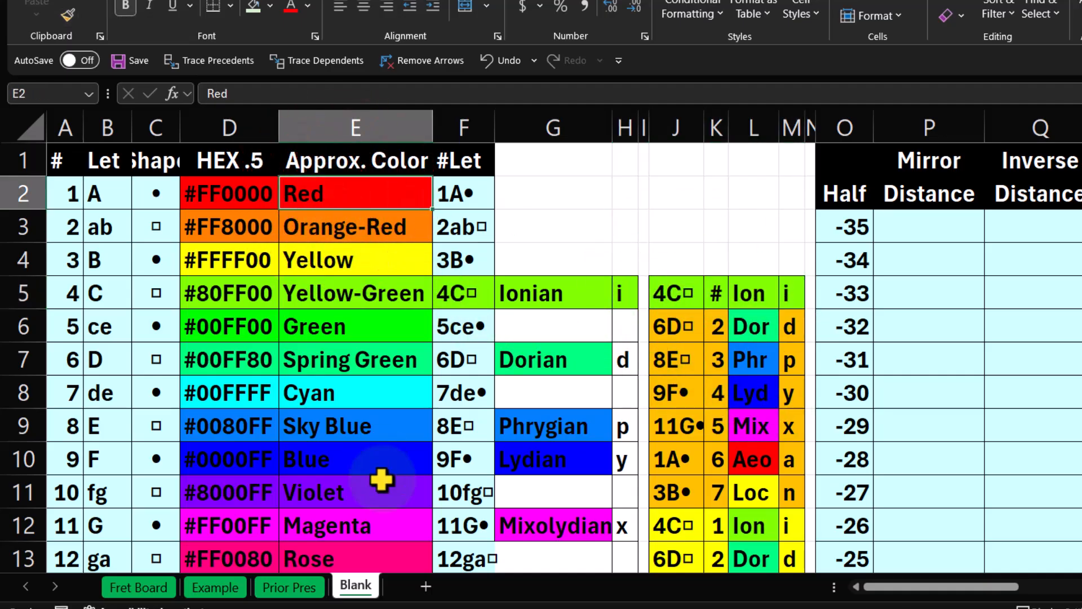
left_click(365, 361)
left_click(66, 16)
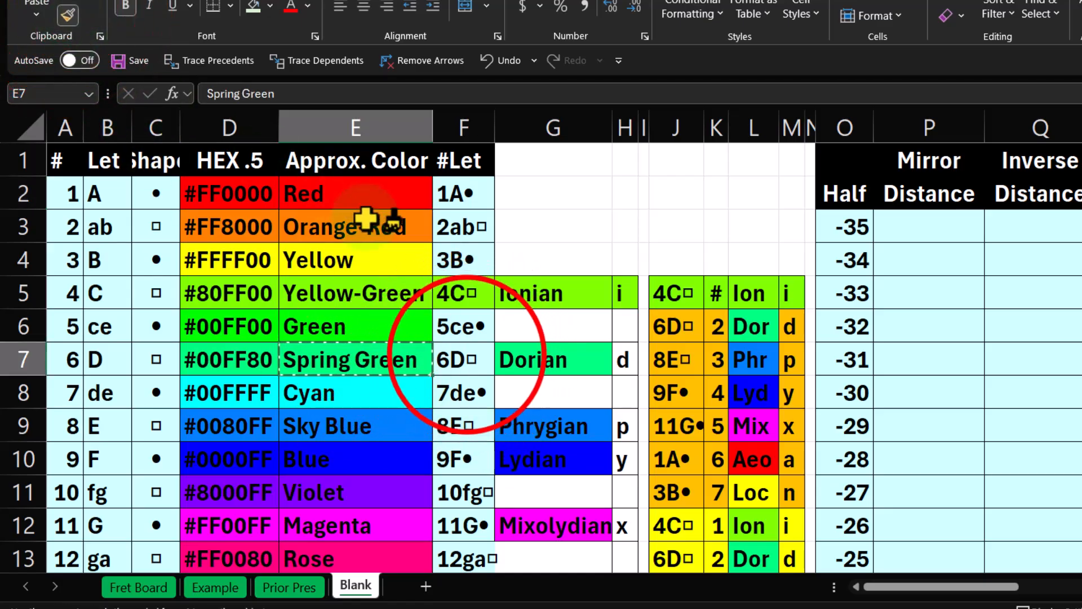
left_click_drag(461, 359, 617, 355)
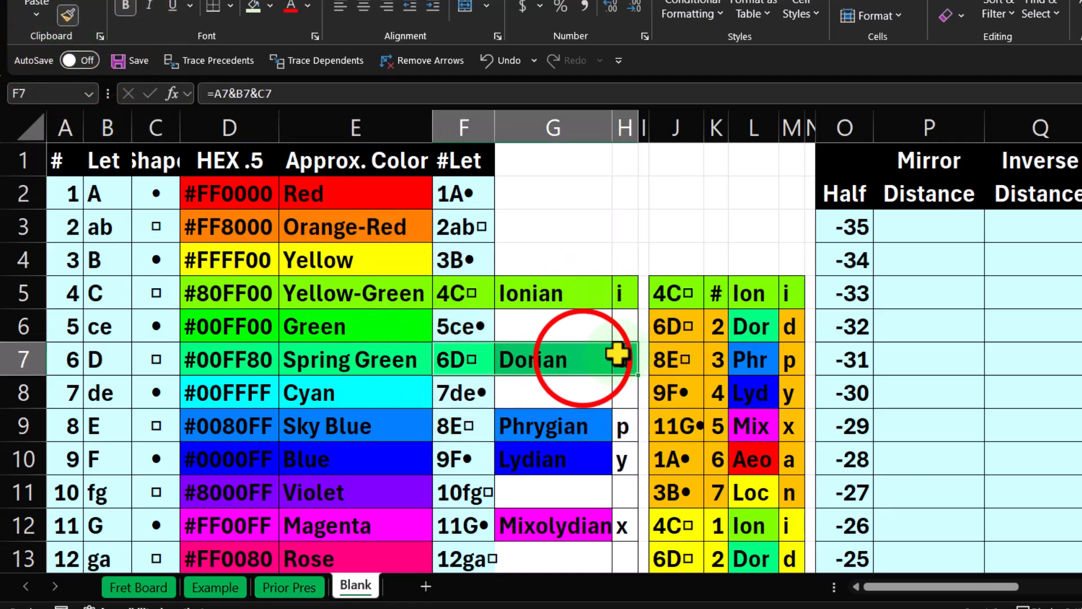
left_click(583, 360)
left_click(71, 14)
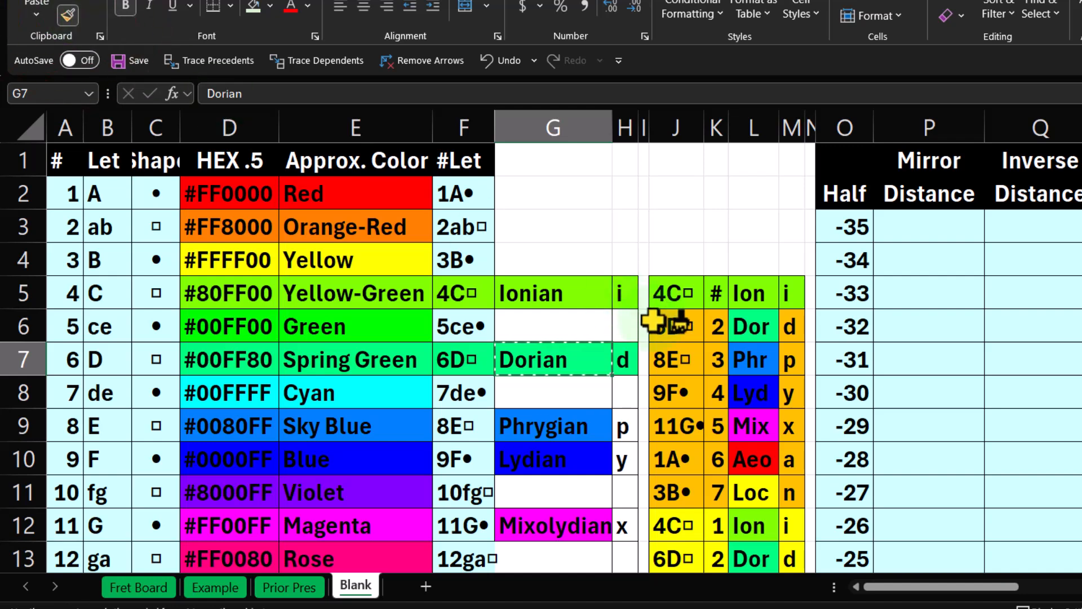
left_click_drag(657, 317, 790, 328)
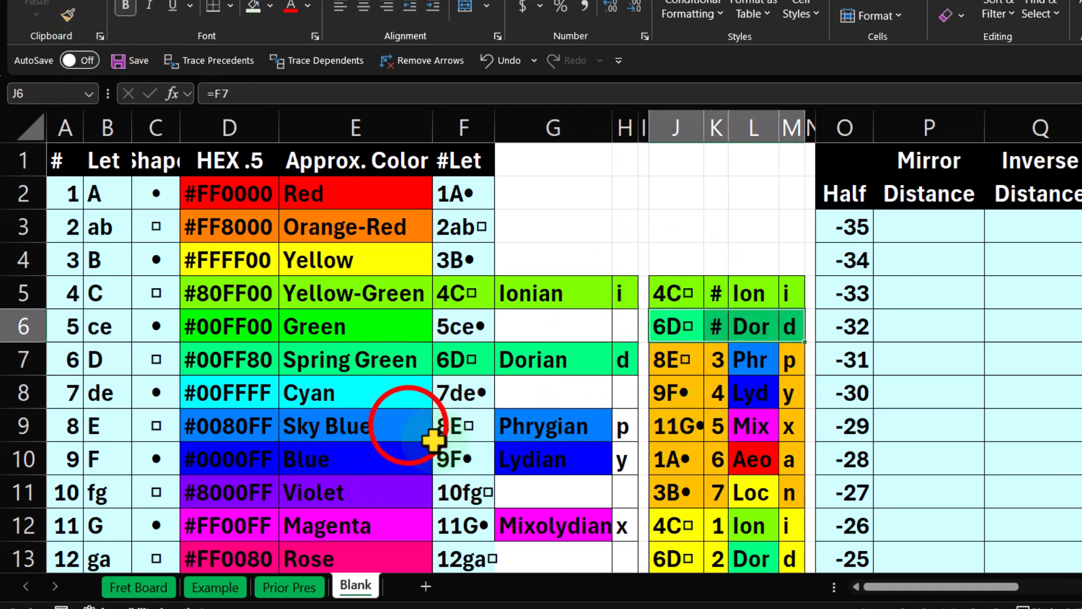
Step: Copy the Sky Blue formatting of row 9 onto F9:H9 and the Phrygian row J7:M7
left_click(409, 426)
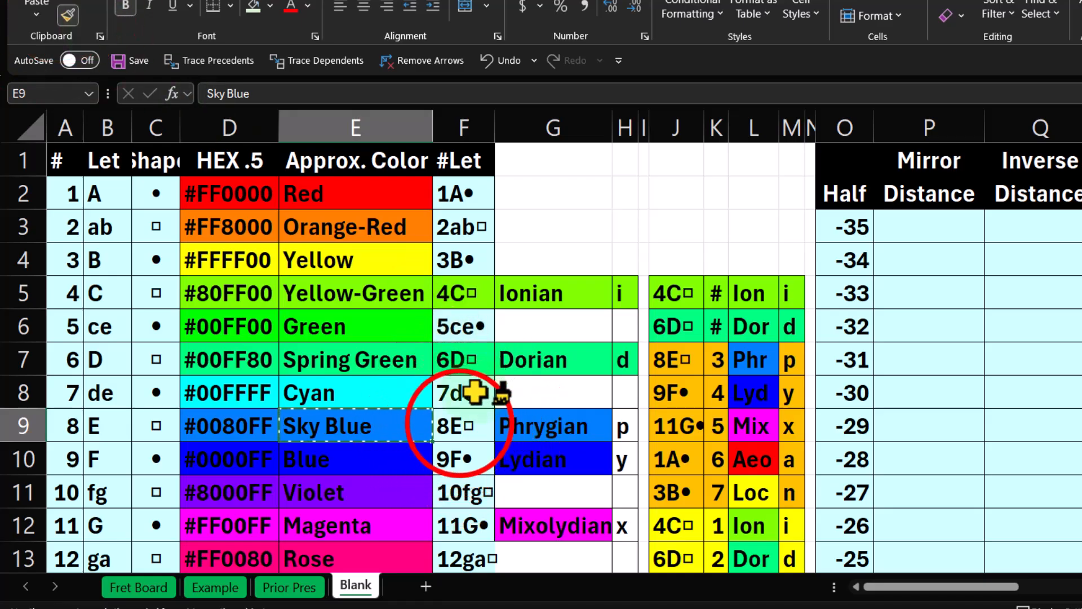
left_click_drag(463, 425, 620, 422)
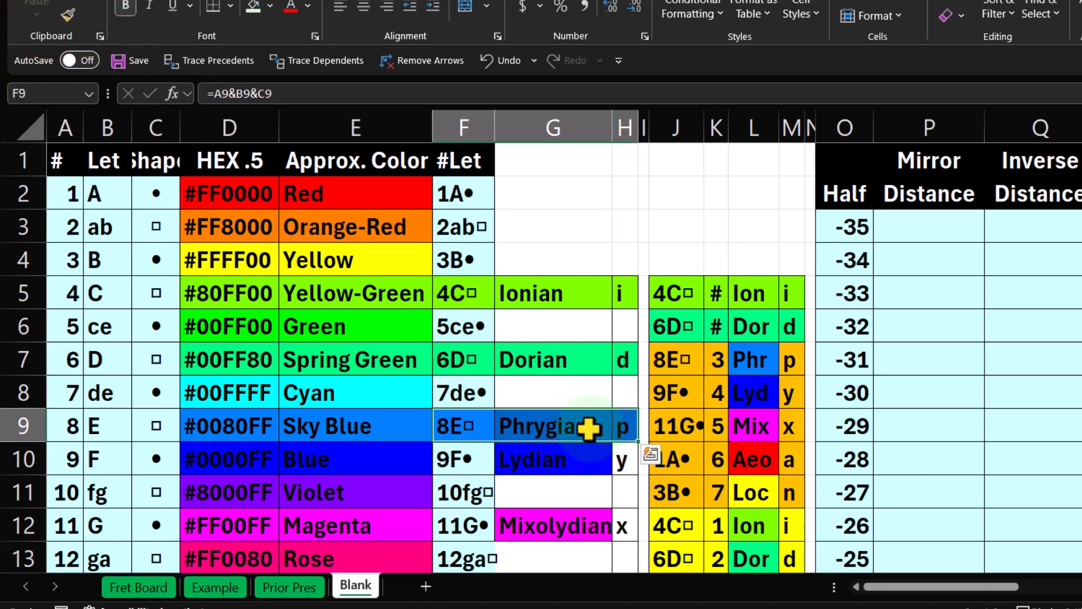
left_click(587, 426)
left_click(68, 15)
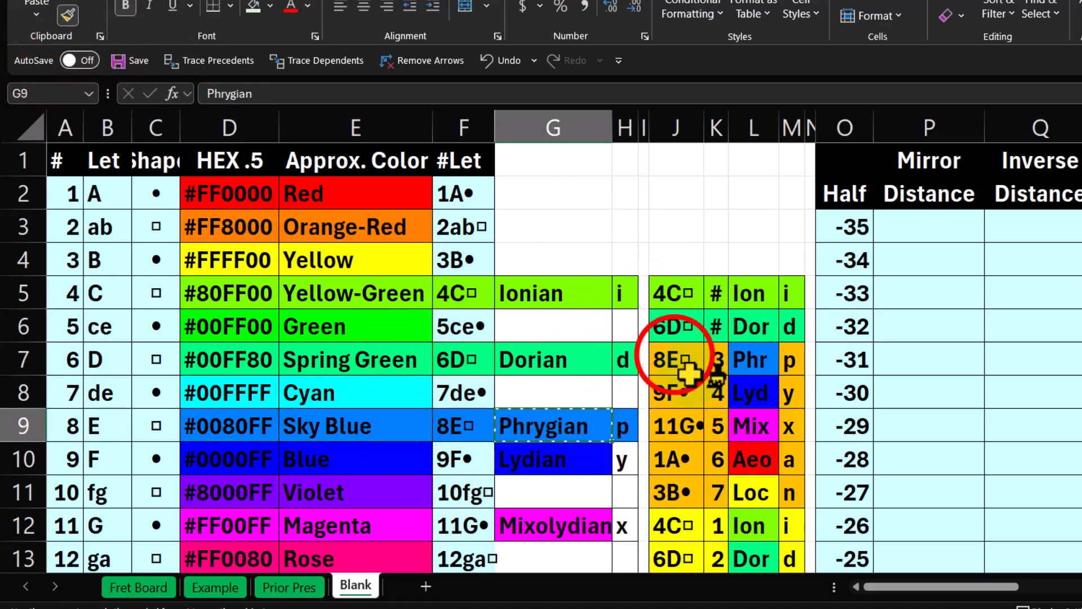
left_click_drag(676, 360, 786, 359)
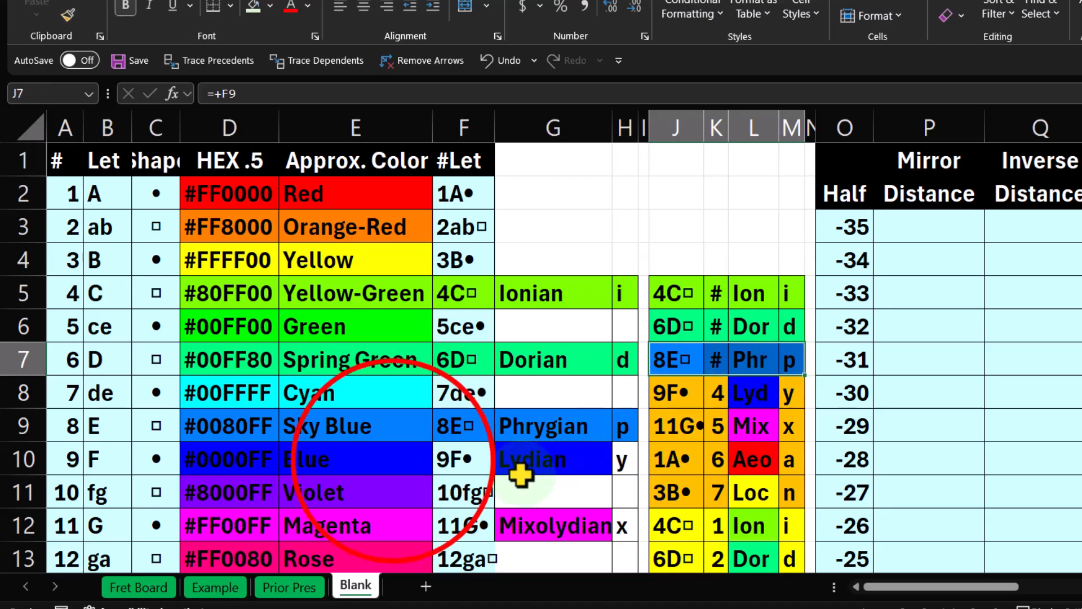
Step: Copy the Blue formatting from E10 onto F10:H10 and the Magenta formatting from E12 onto F12:H12
left_click(394, 459)
left_click(68, 15)
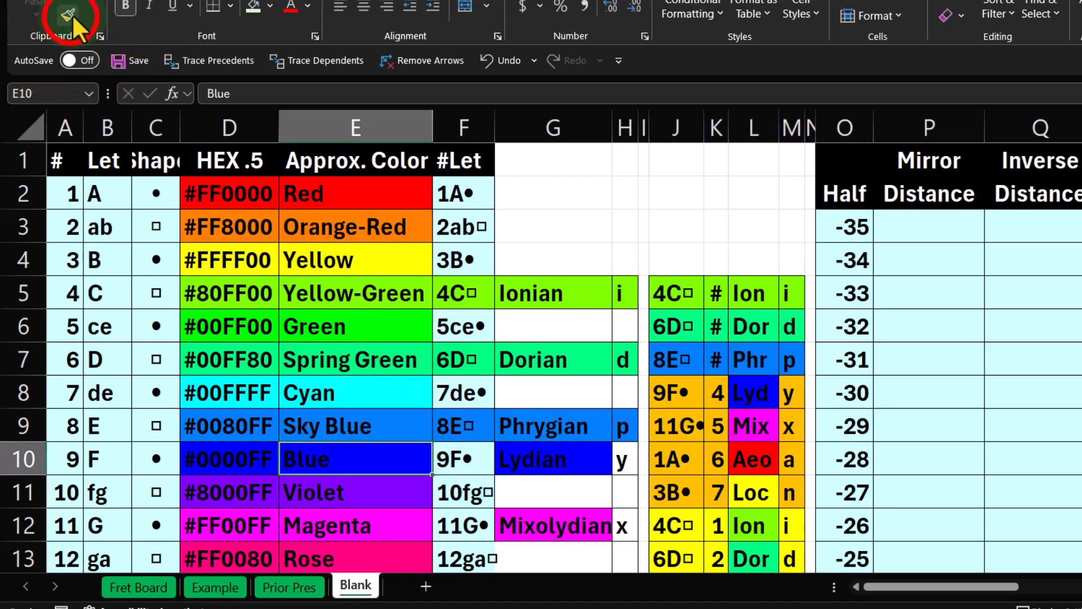
mouse_move(454, 458)
left_mouse_down()
mouse_move(459, 448)
mouse_move(564, 457)
left_mouse_up()
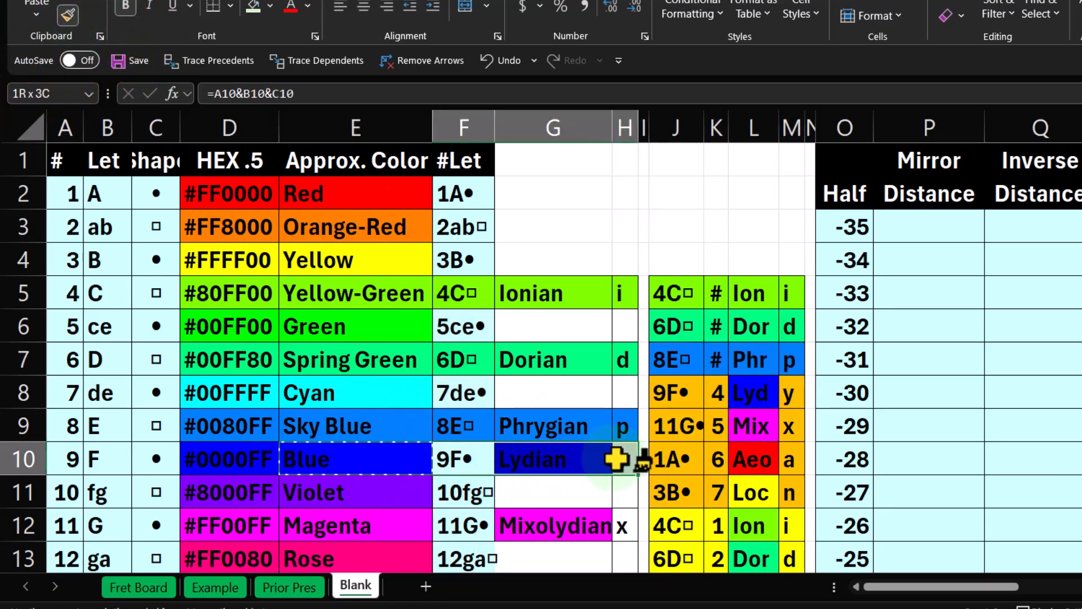
scroll(495, 387, "down", 1)
left_click(352, 448)
left_click(345, 418)
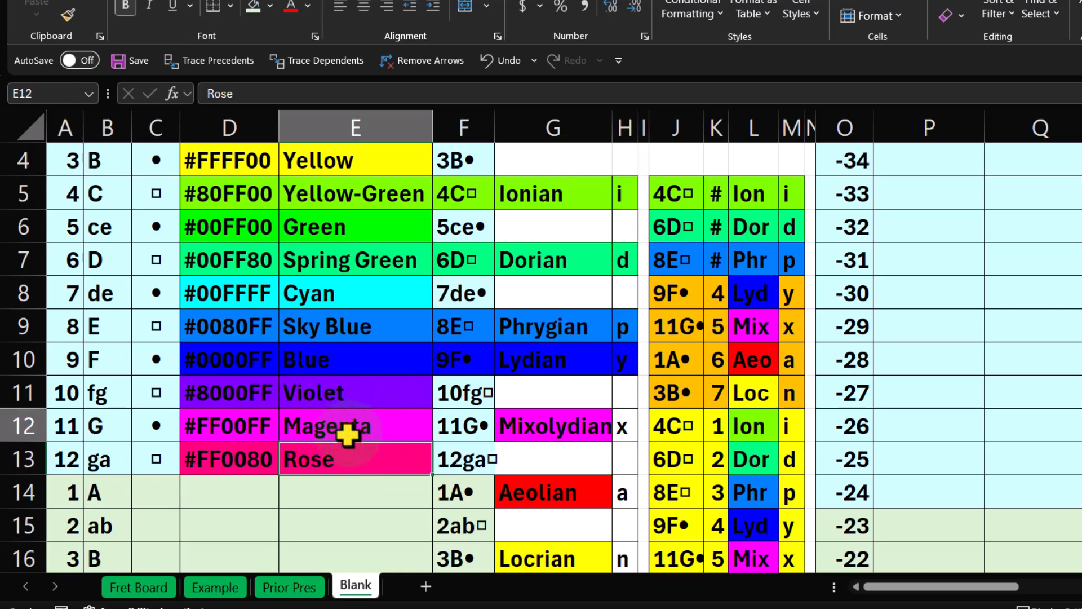
left_click(67, 16)
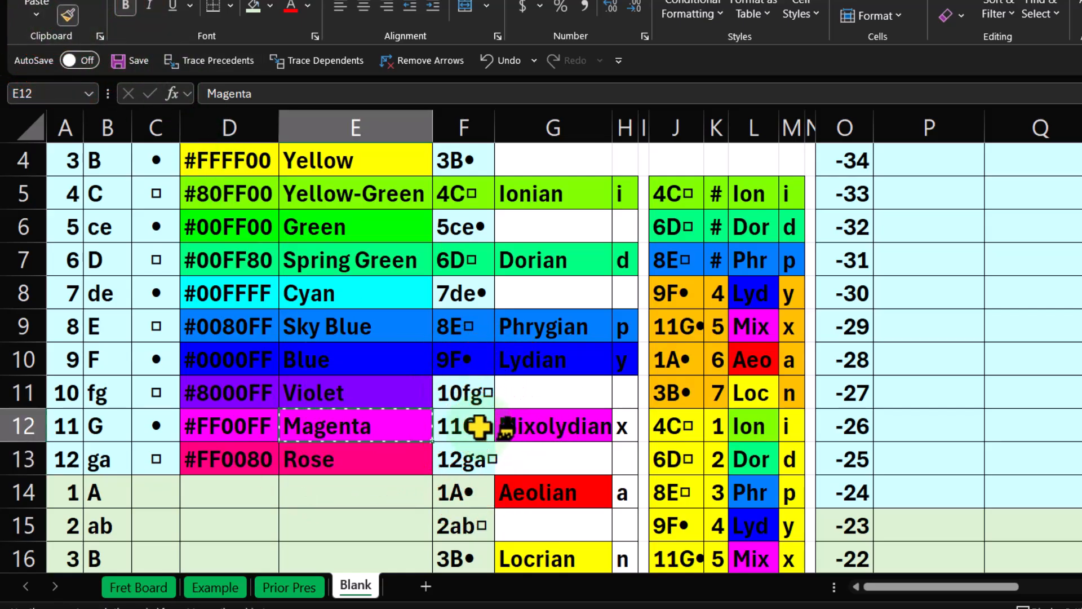
left_click_drag(475, 425, 606, 425)
Step: Copy the Red formatting from E2 onto the Aeolian cells F14:H14
scroll(573, 422, "up", 1)
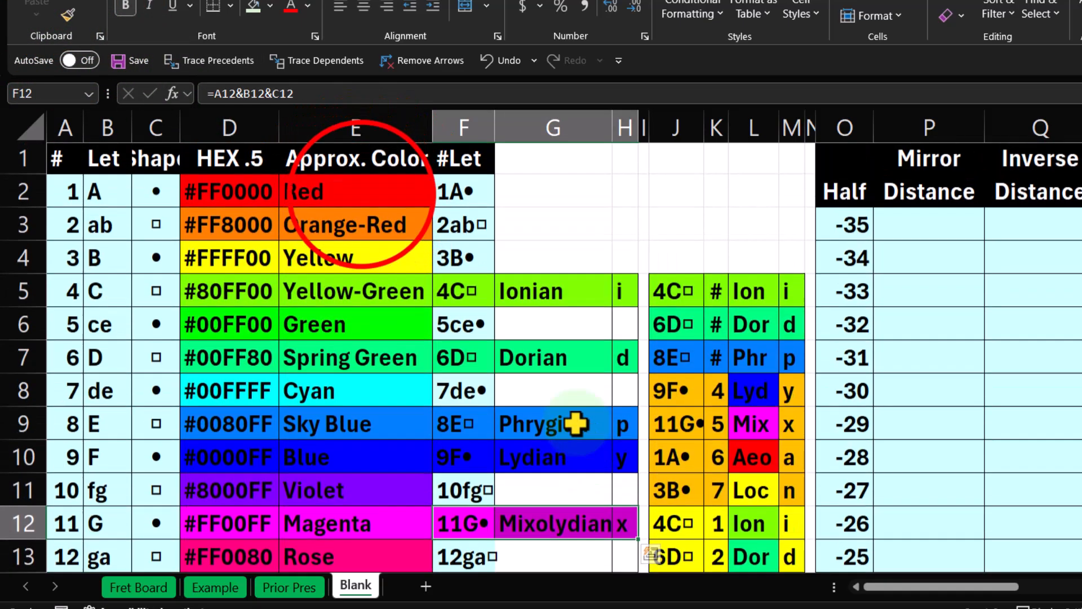
left_click(363, 194)
left_click(68, 15)
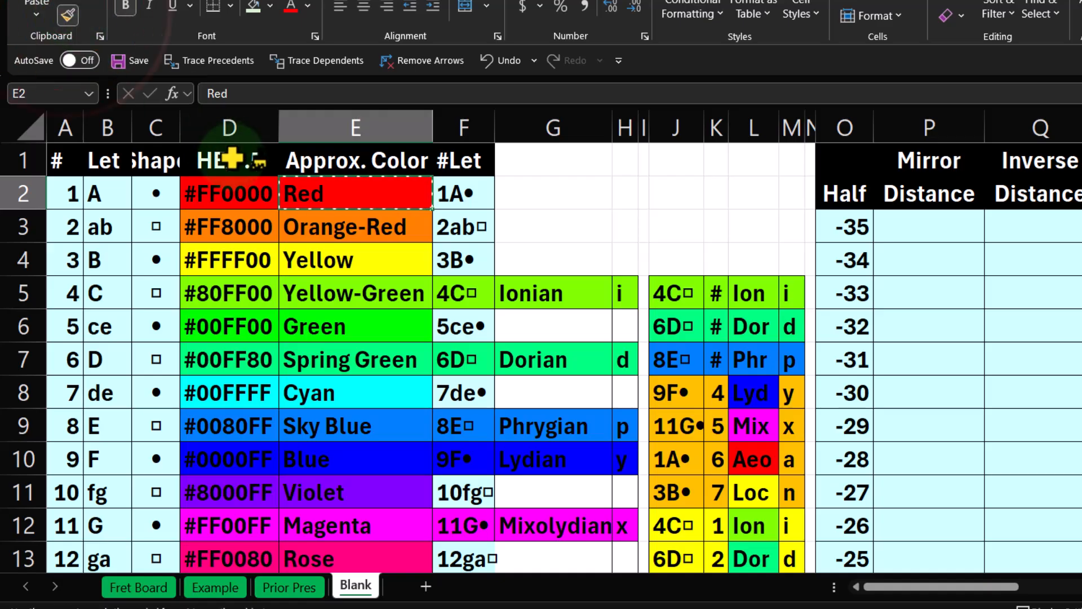
scroll(237, 149, "down", 3)
left_click_drag(470, 289, 604, 295)
Step: Copy the Yellow formatting from E4 onto the Locrian cells F16:H16
scroll(524, 359, "up", 3)
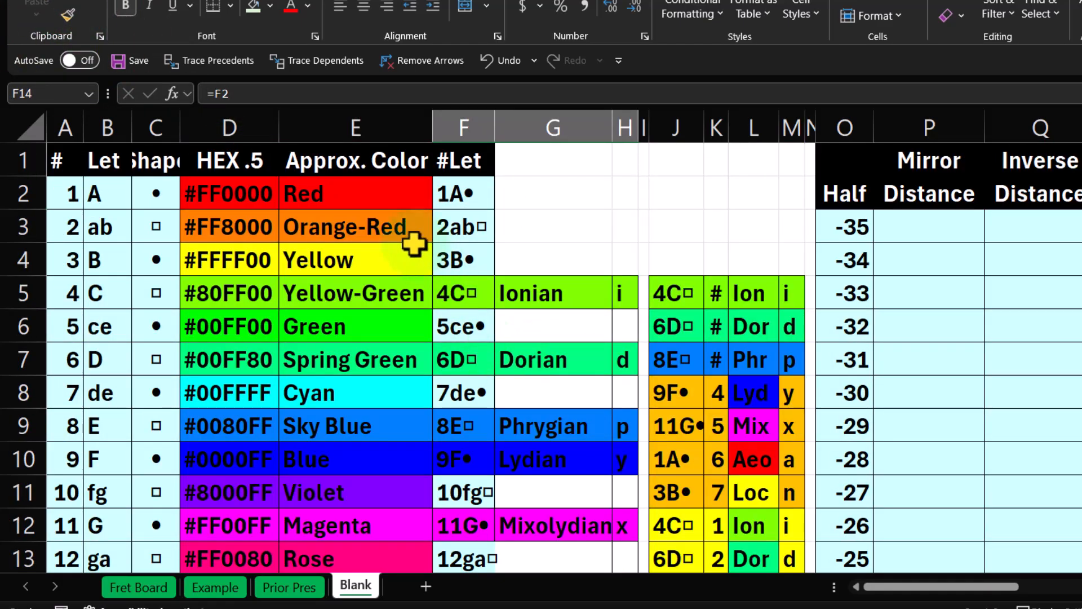
left_click(389, 257)
left_click(68, 15)
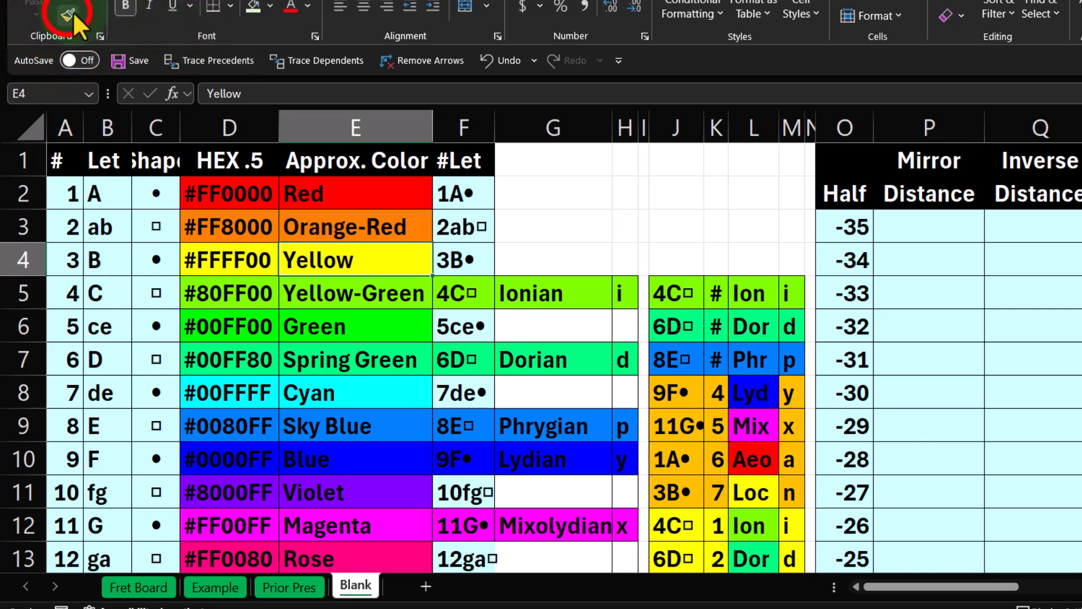
scroll(338, 358, "down", 3)
left_click_drag(454, 358, 623, 355)
Step: Copy the formatting of columns J:M on Prior Pres onto columns J:M of the Blank sheet with Format Painter
scroll(592, 404, "up", 3)
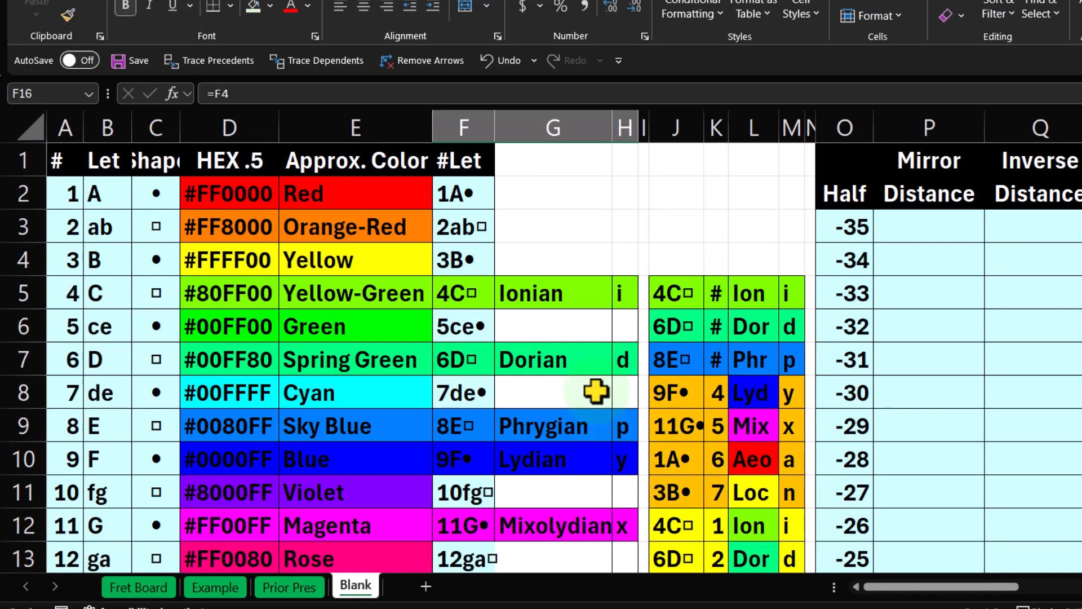
left_click(289, 587)
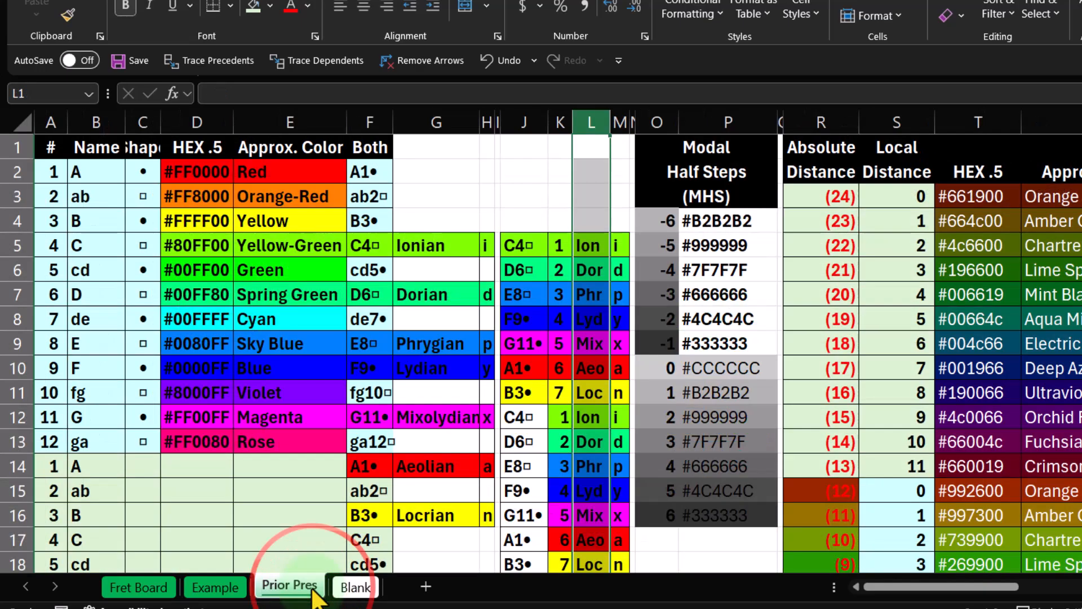
left_click_drag(519, 246, 590, 536)
left_click_drag(525, 113, 614, 127)
left_click(69, 16)
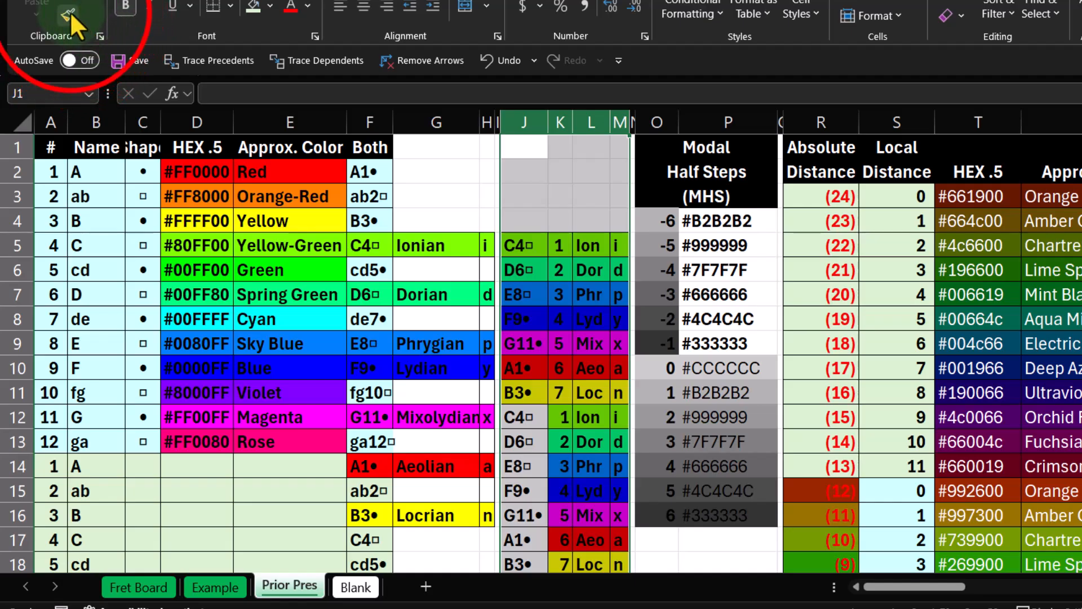
left_click(356, 586)
left_click_drag(674, 129, 786, 133)
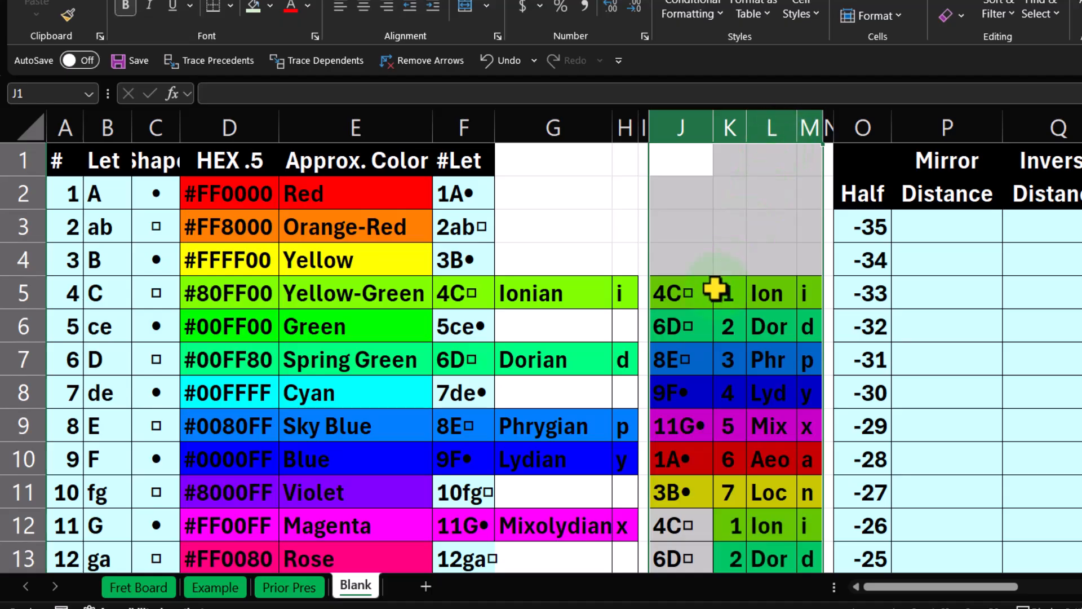
scroll(715, 291, "down", 4)
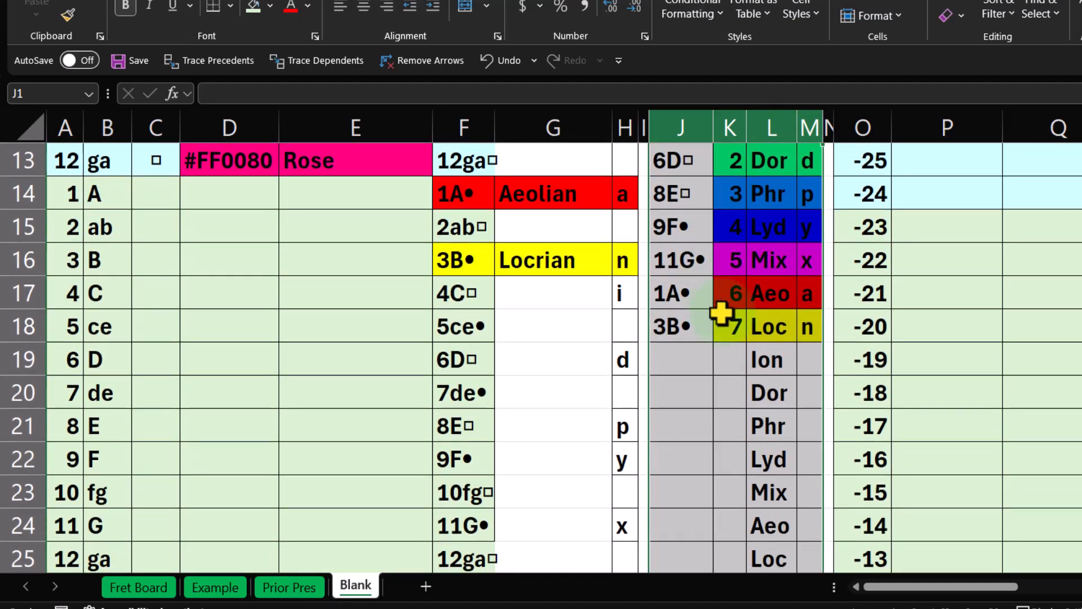
scroll(722, 313, "up", 4)
left_click(228, 193)
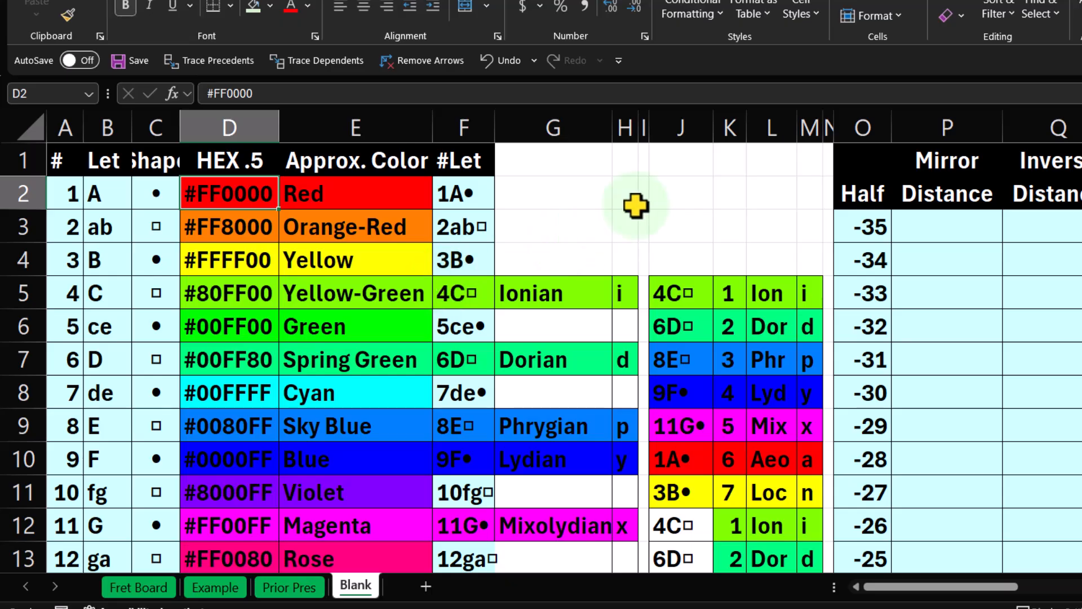
key("Right")
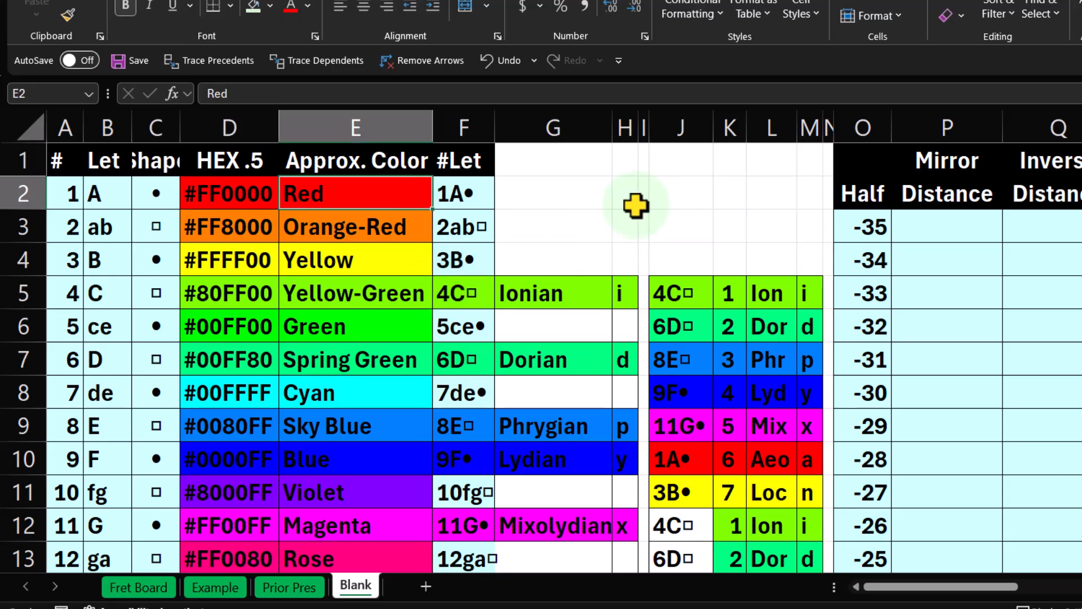
key("Down")
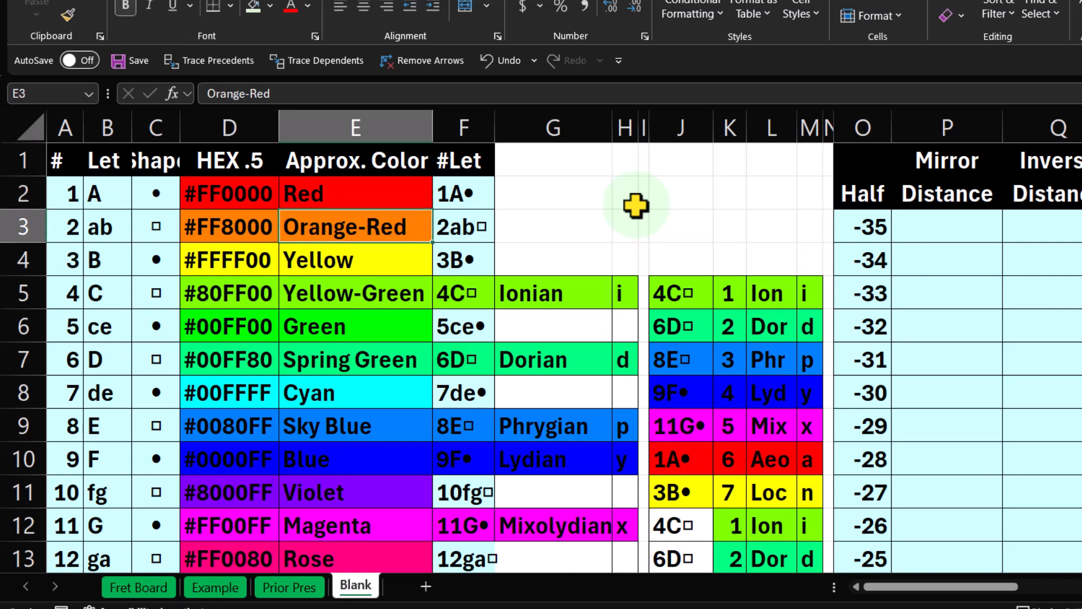
Step: Examine the colour names in column E alongside the combined number, letter and shape formulas in F2:F5
key("Down")
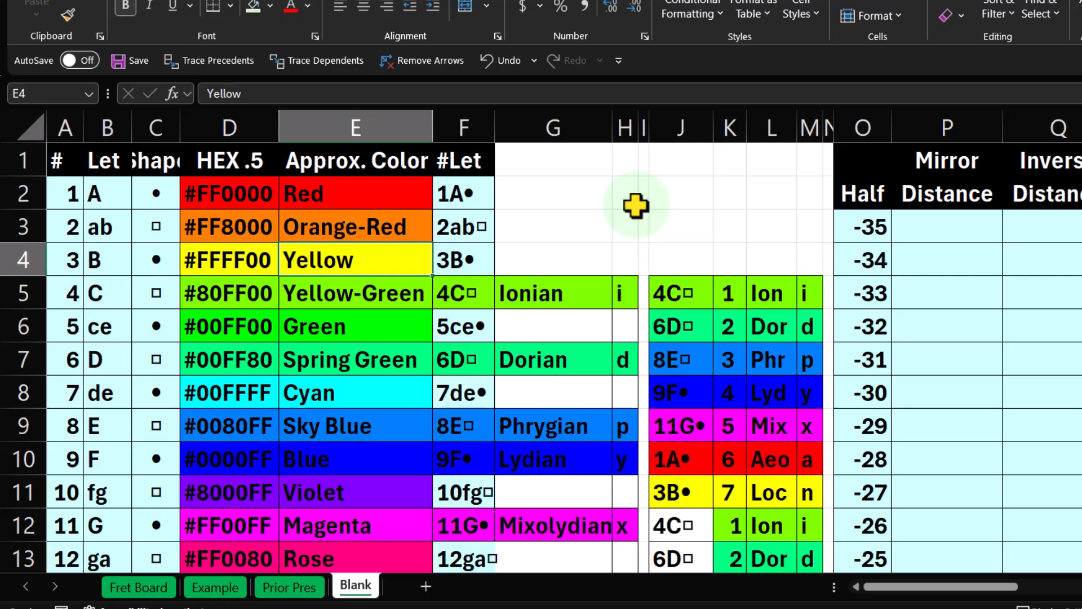
key("Down")
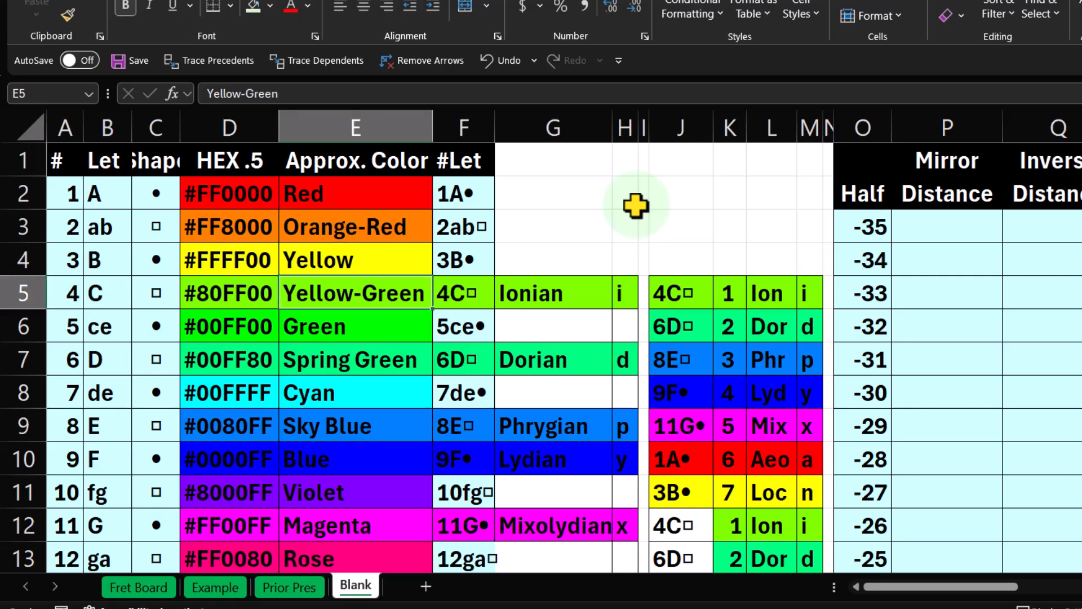
key("Right")
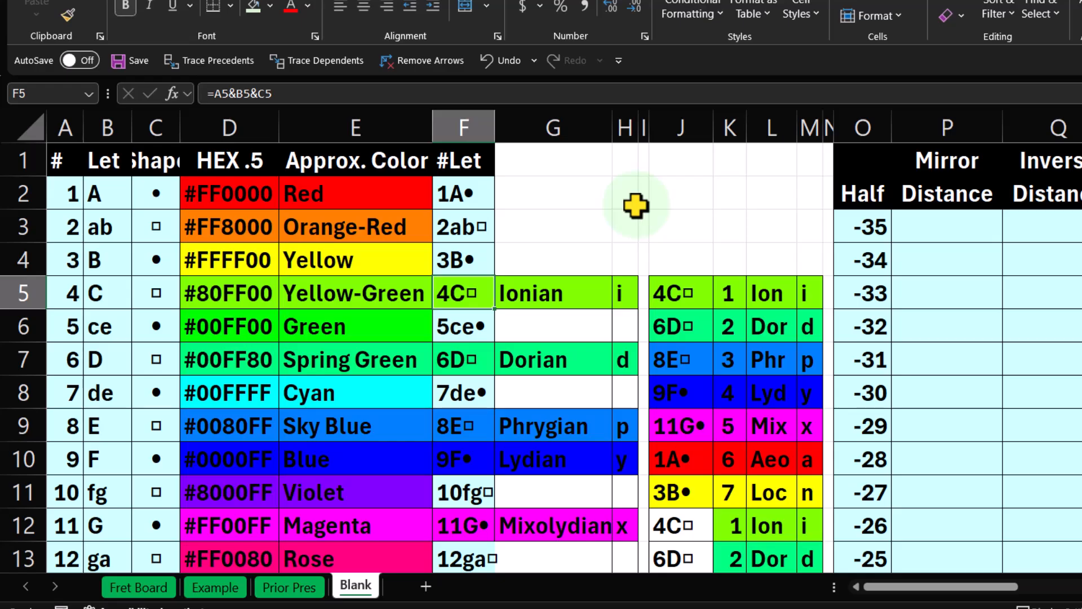
key("Right")
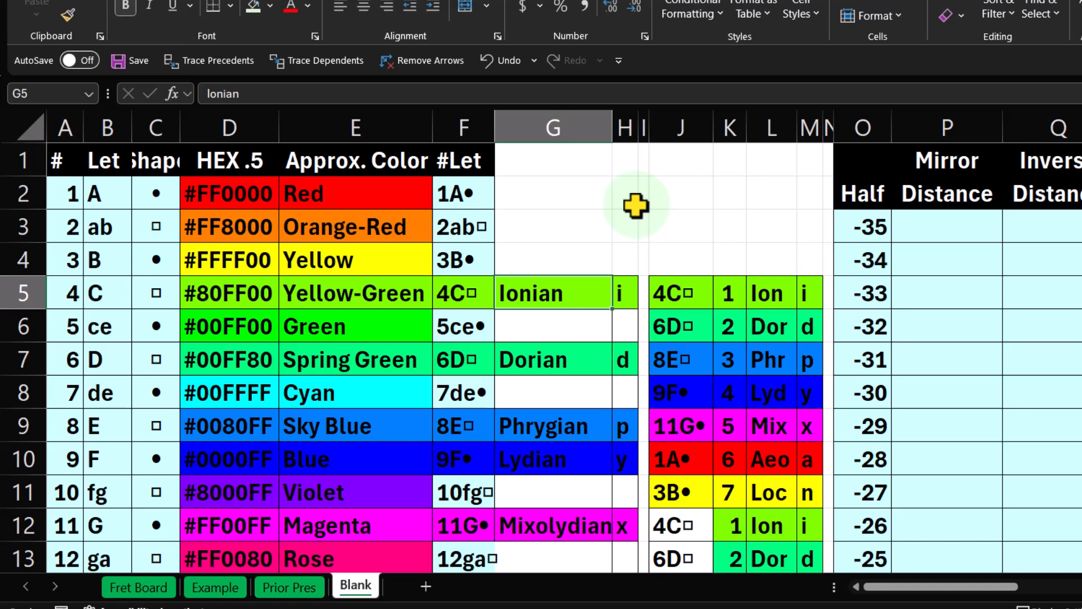
key("Up")
key("Up")
key("Up")
key("Left")
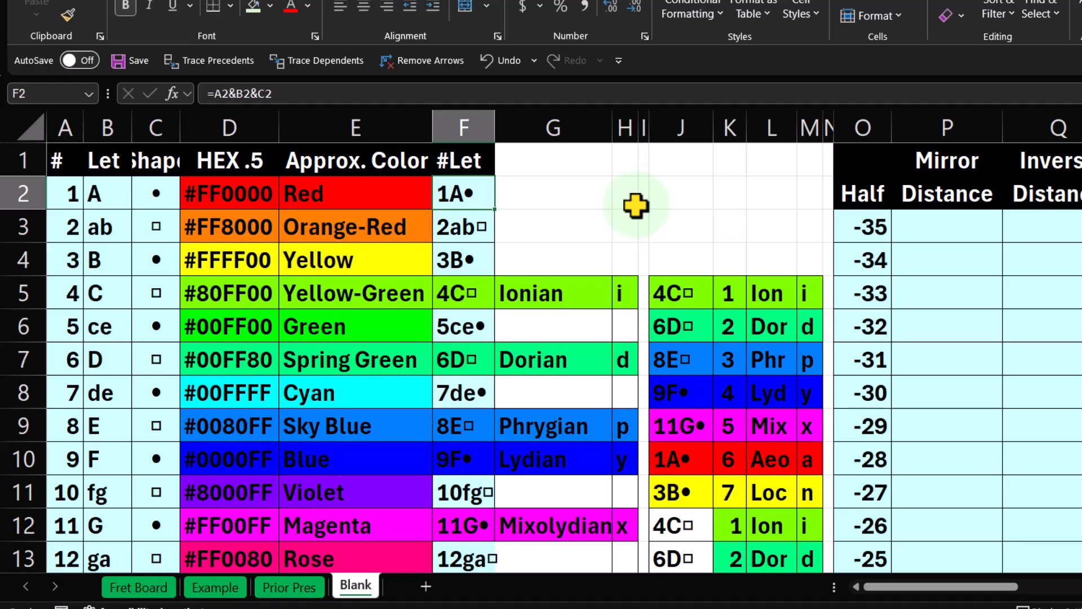
key("Left")
key("Right")
key("Down")
key("Down")
key("Down")
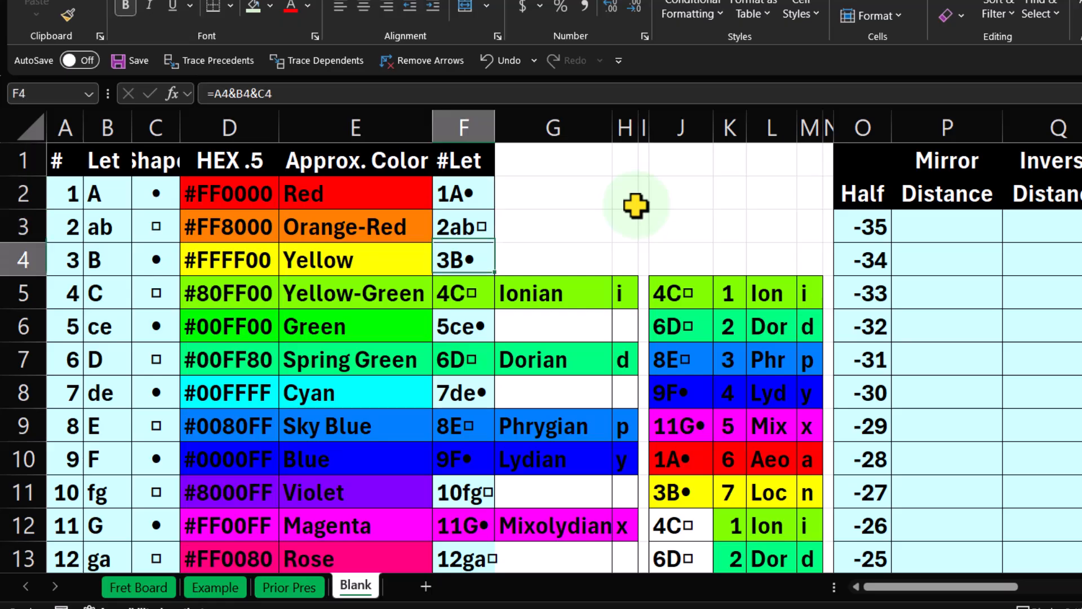
key("Down")
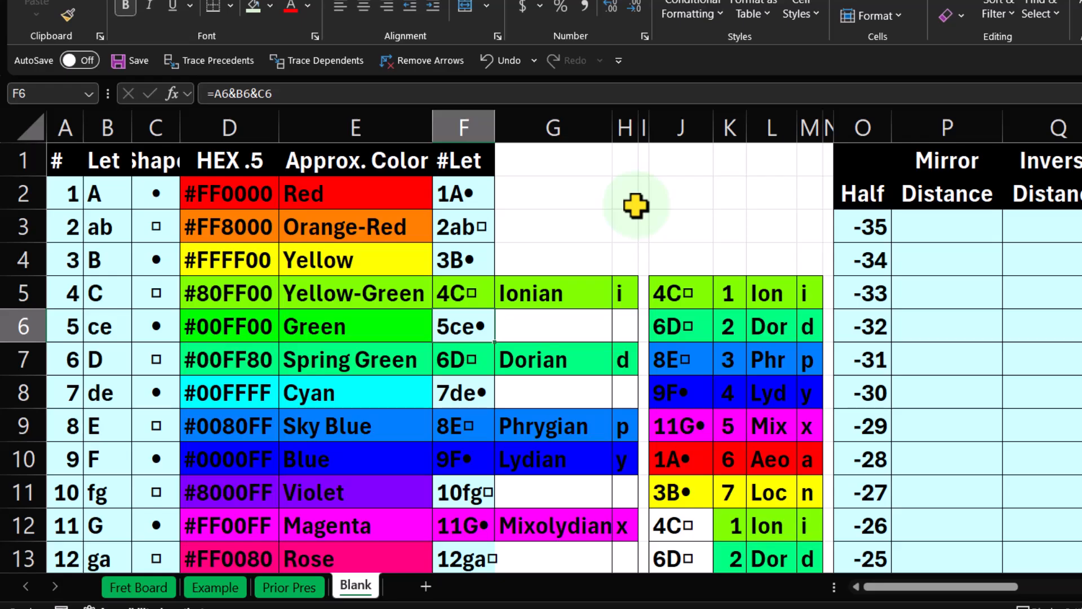
Step: Correct the note letter in B6 to cd and check the combined label in F6
key("Left")
key("Left")
key("Left")
key("Left")
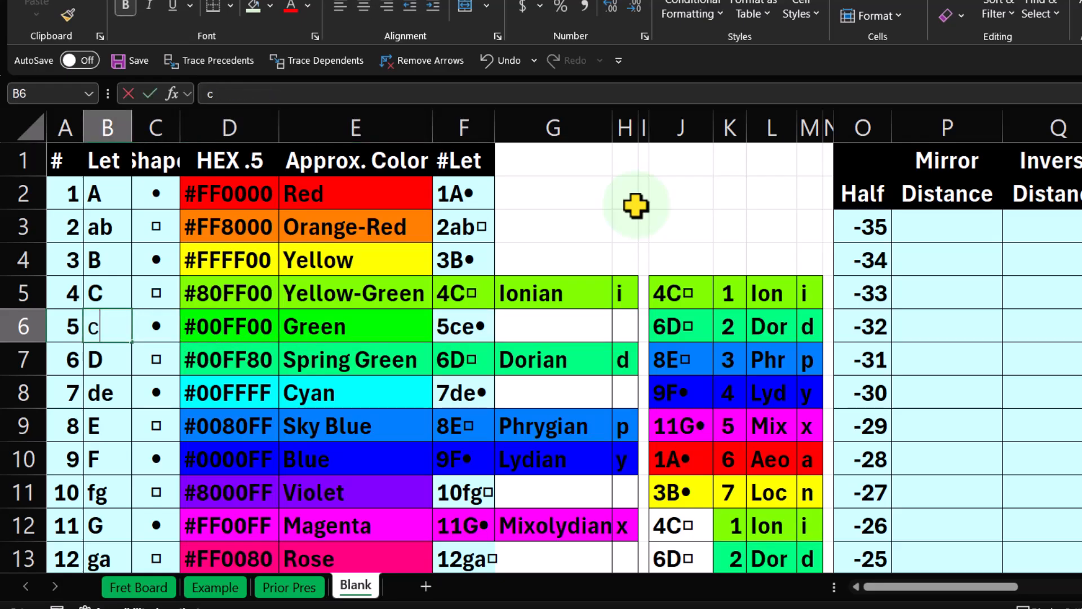
type("cd")
key("Return")
key("Up")
key("Right")
key("Right")
key("Right")
key("Right")
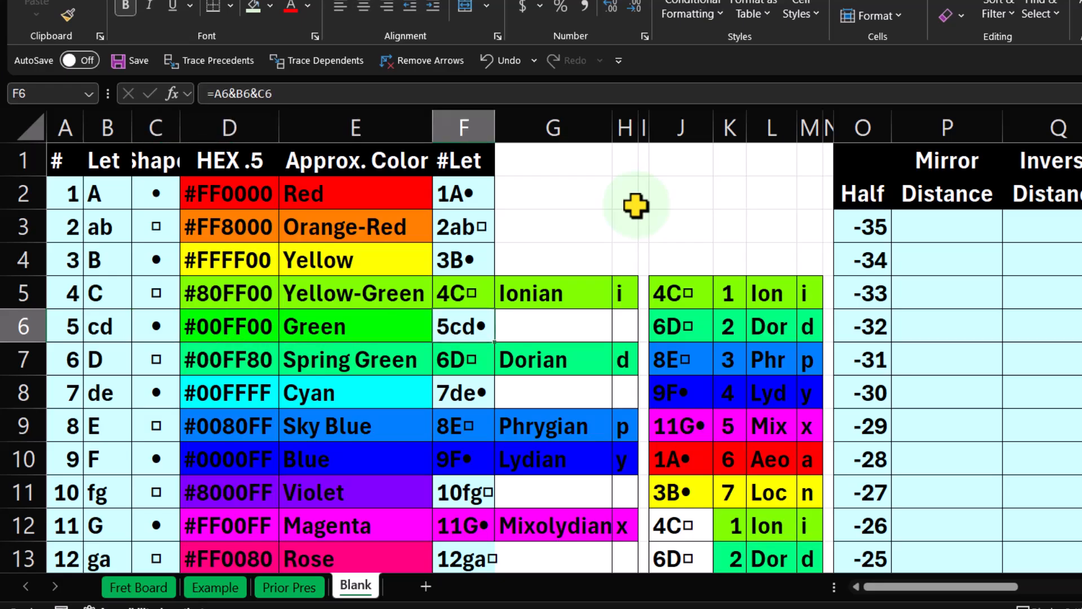
Step: Examine the note letter, shape and HEX colour of the Dorian entry in row 7
key("Down")
key("Left")
key("Left")
key("Left")
key("Left")
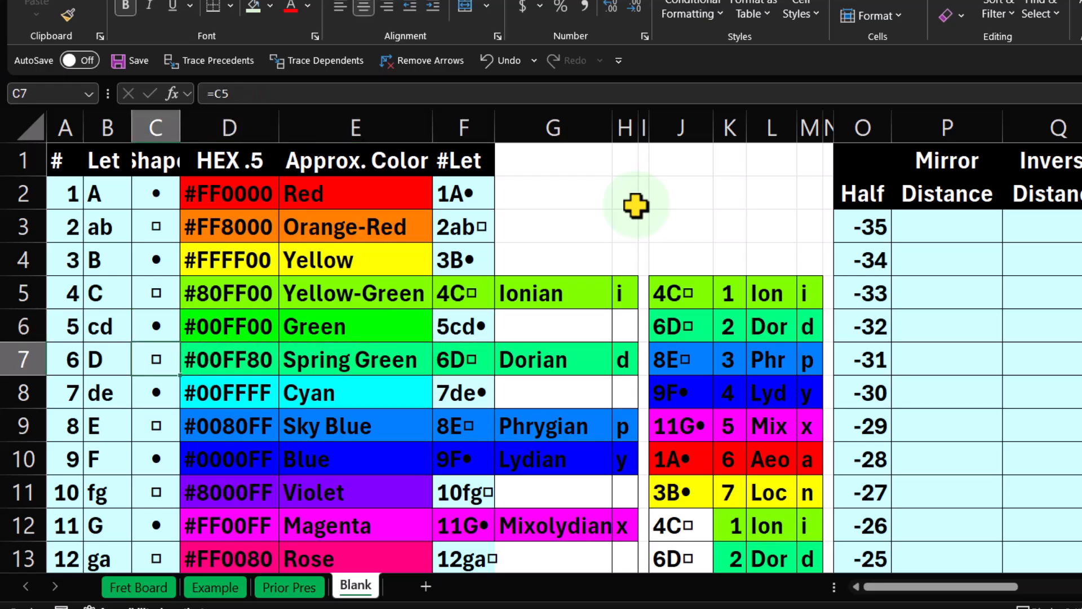
key("Right")
key("Right")
key("Right")
key("Right")
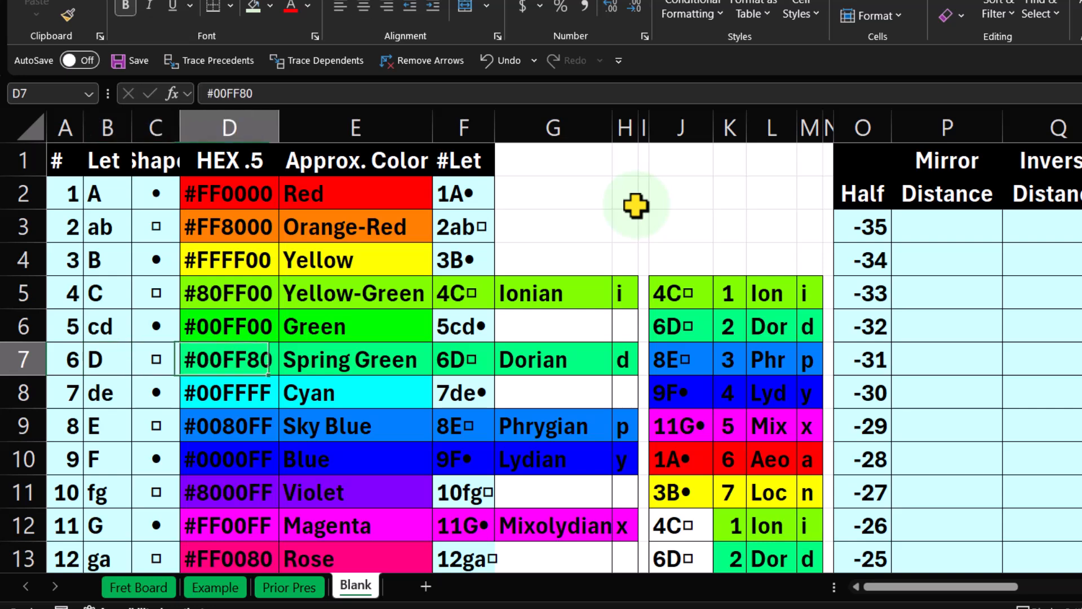
Step: Examine row 9 from the note E through its Sky Blue colour and combined label to the Phrygian mode name
key("Down")
key("Down")
key("Left")
key("Left")
key("Left")
key("Left")
key("Left")
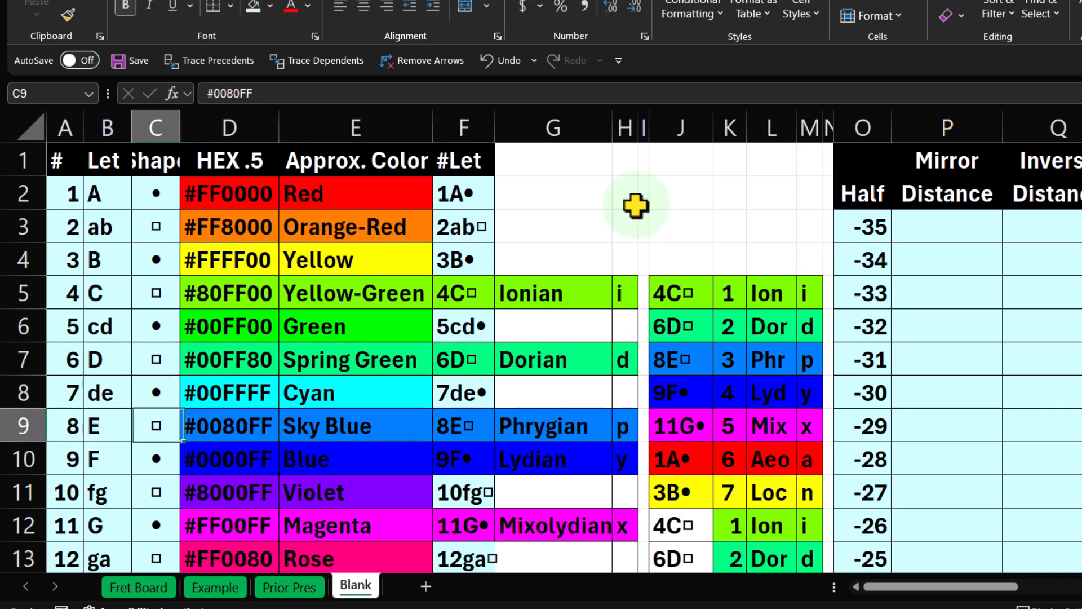
key("Right")
key("Right")
key("Right")
key("Right")
key("Right")
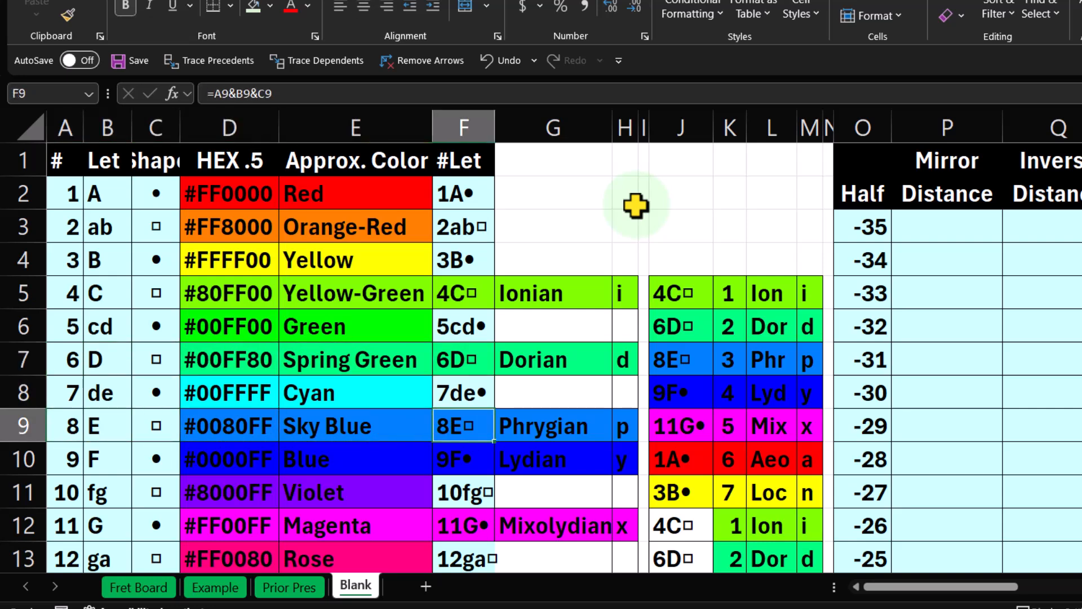
key("Down")
key("Left")
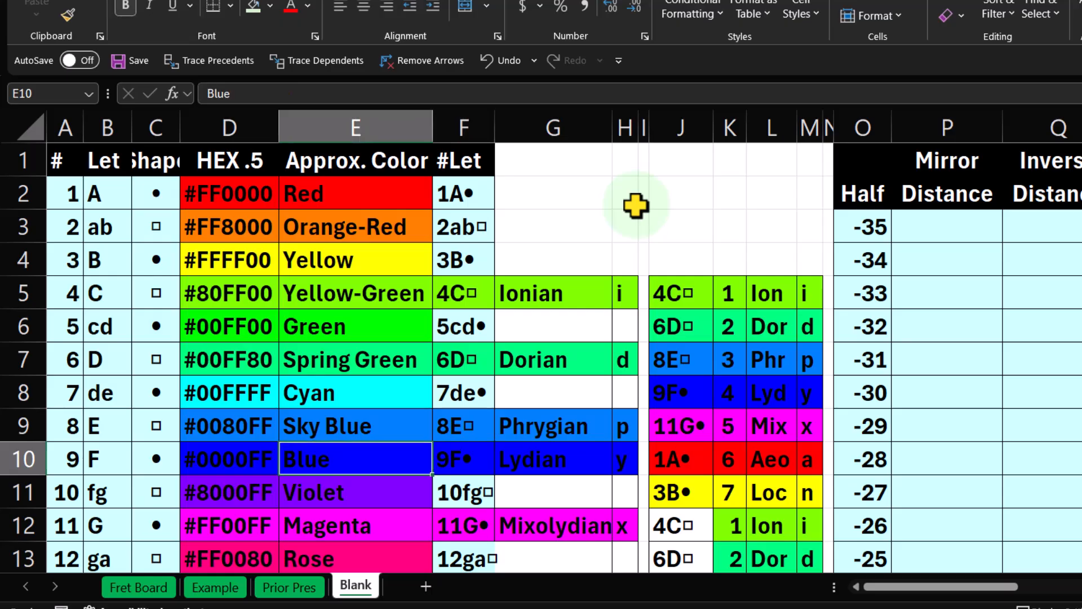
key("Right")
key("Up")
key("Right")
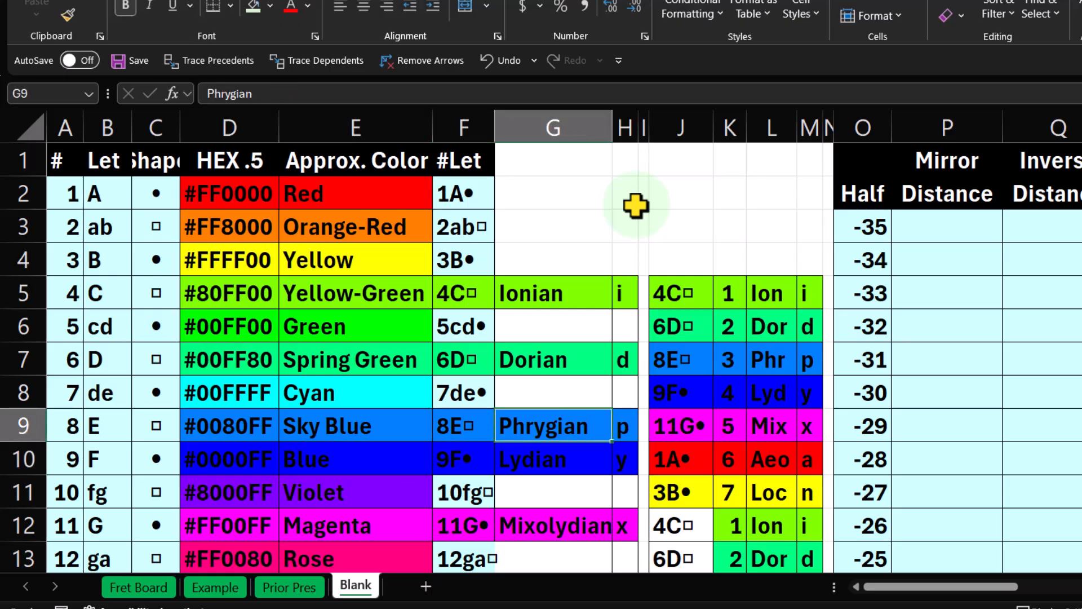
Step: Examine row 10 from the note F and its number across the Blue colour to the Lydian mode name
key("Down")
key("Left")
key("Left")
key("Left")
key("Left")
key("Left")
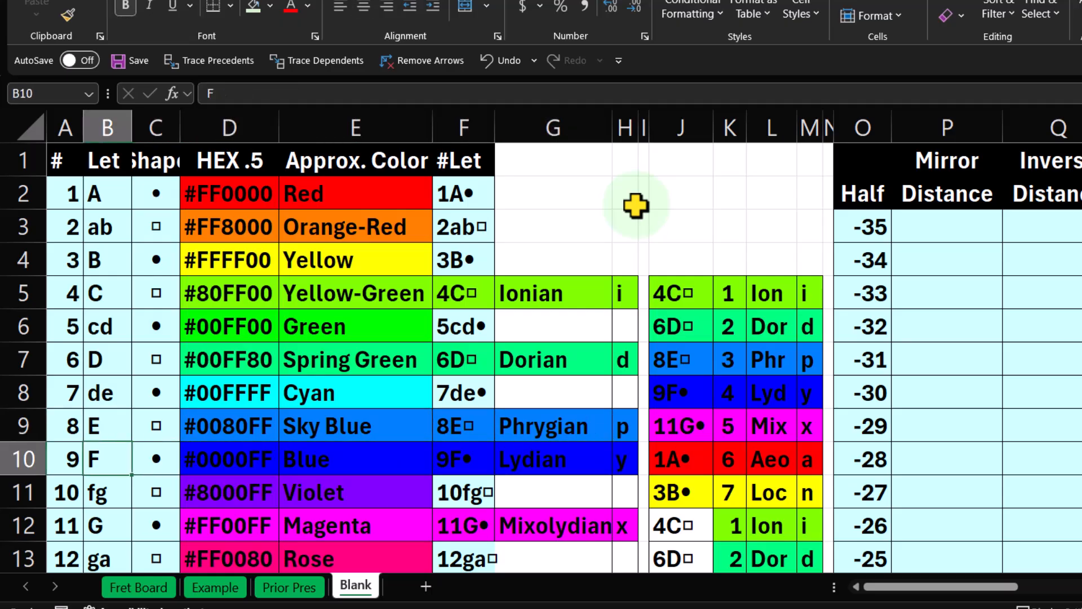
key("Left")
key("Right")
key("Right")
key("Right")
key("Right")
key("Right")
key("Right")
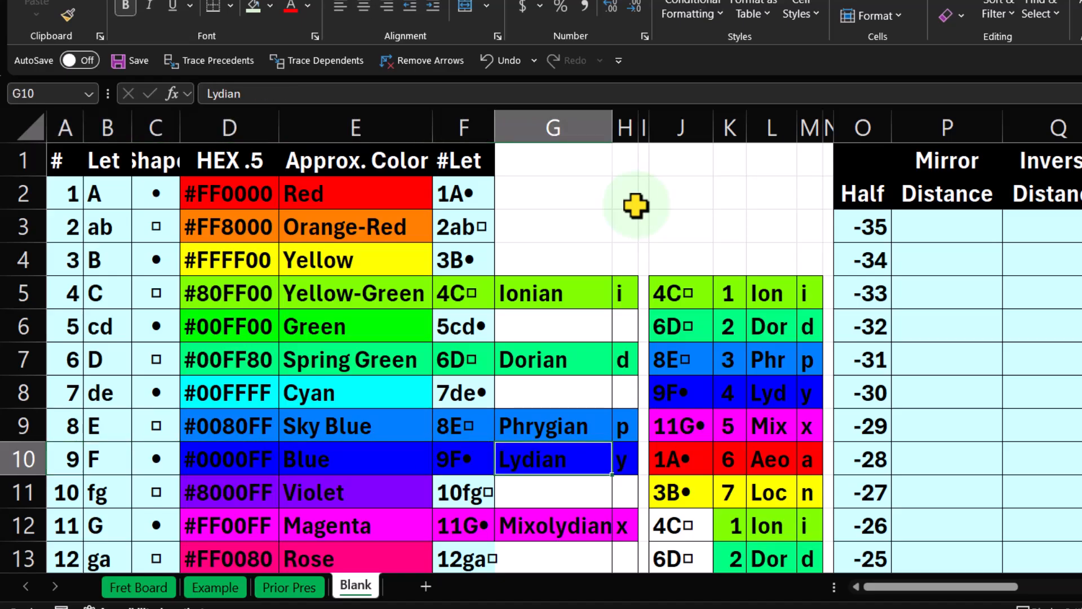
Step: Examine the number, letter and Violet colour entries for the fg note in row 11
key("Down")
key("Left")
key("Left")
key("Left")
key("Left")
key("Left")
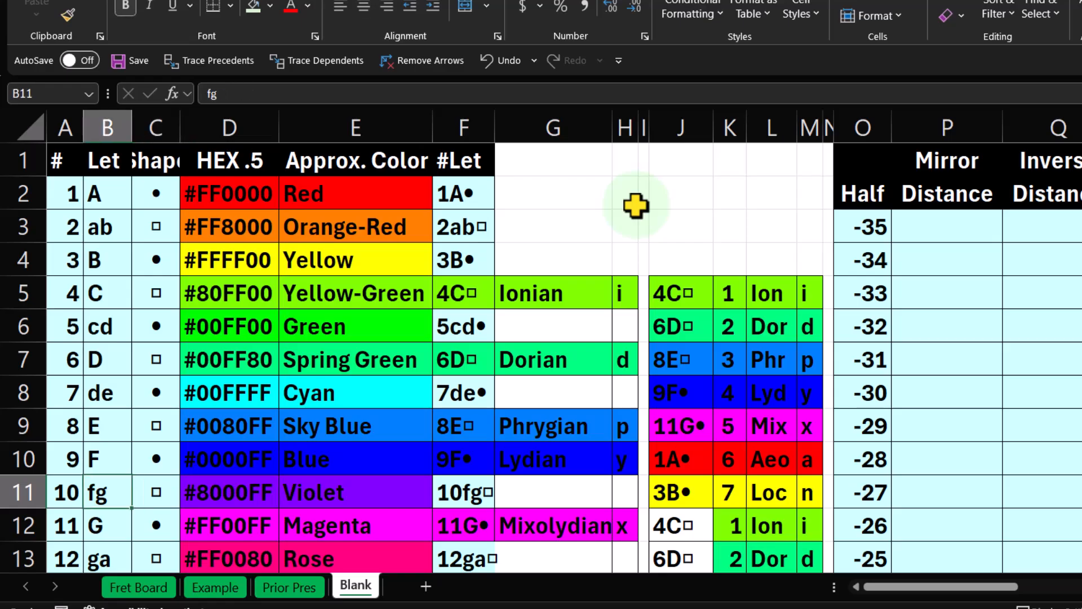
key("Left")
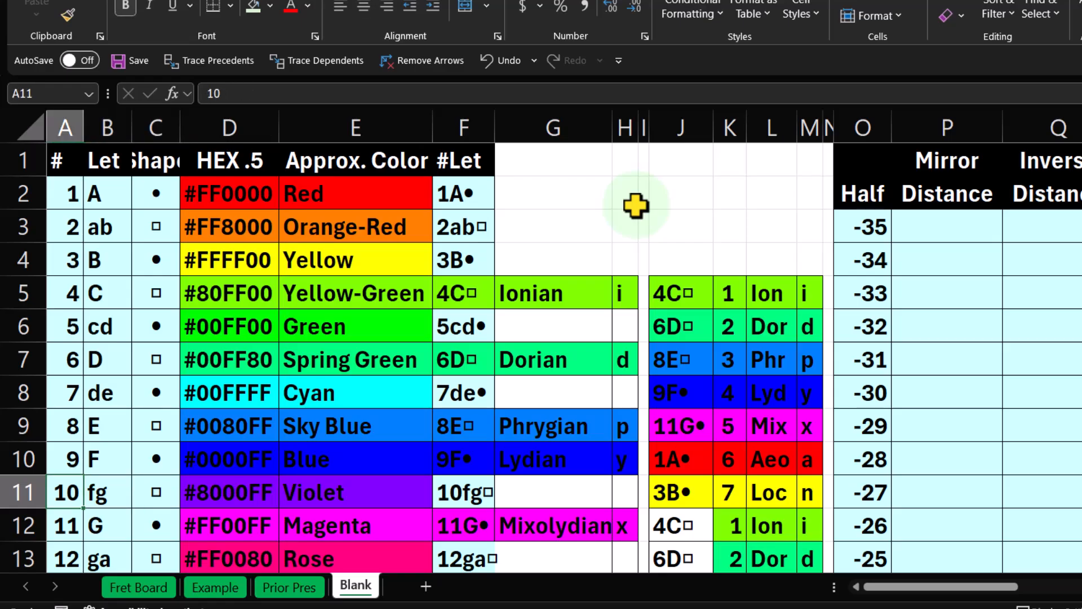
key("Right")
key("Right")
key("Right")
key("Right")
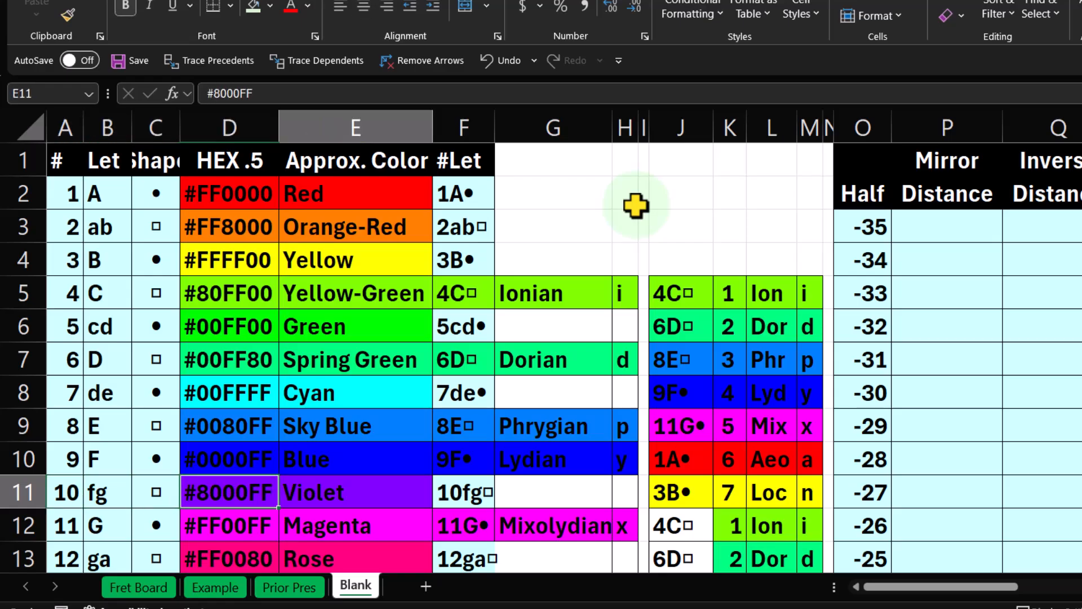
Step: Examine row 12 from the note G across the Magenta colour to the Mixolydian mode name and abbreviation
key("Down")
key("Left")
key("Left")
key("Left")
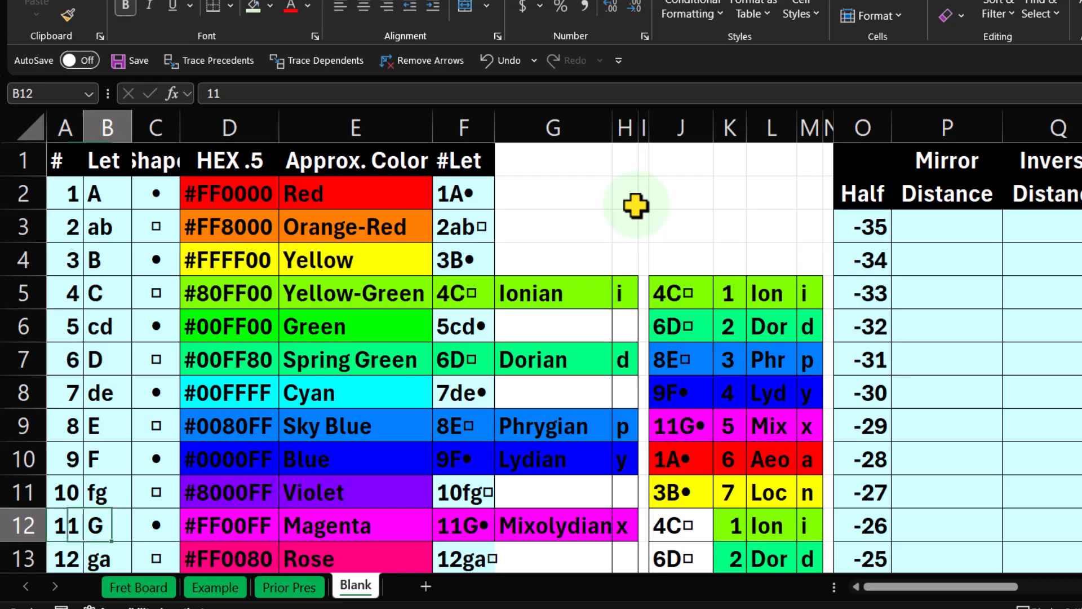
key("Right")
key("Right")
key("Right")
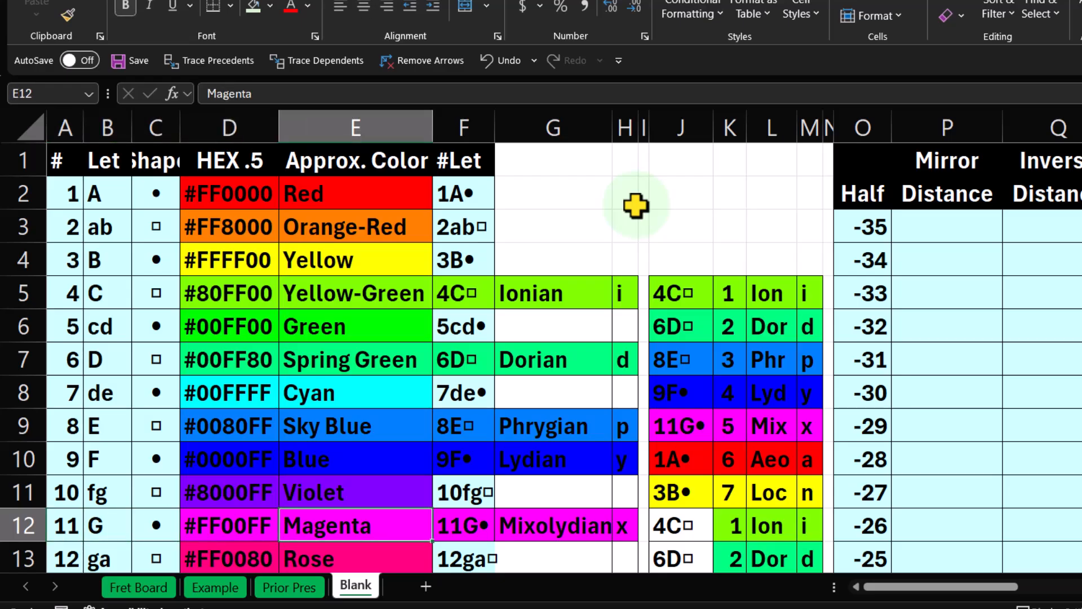
key("Right")
key("Right")
key("Right")
key("Left")
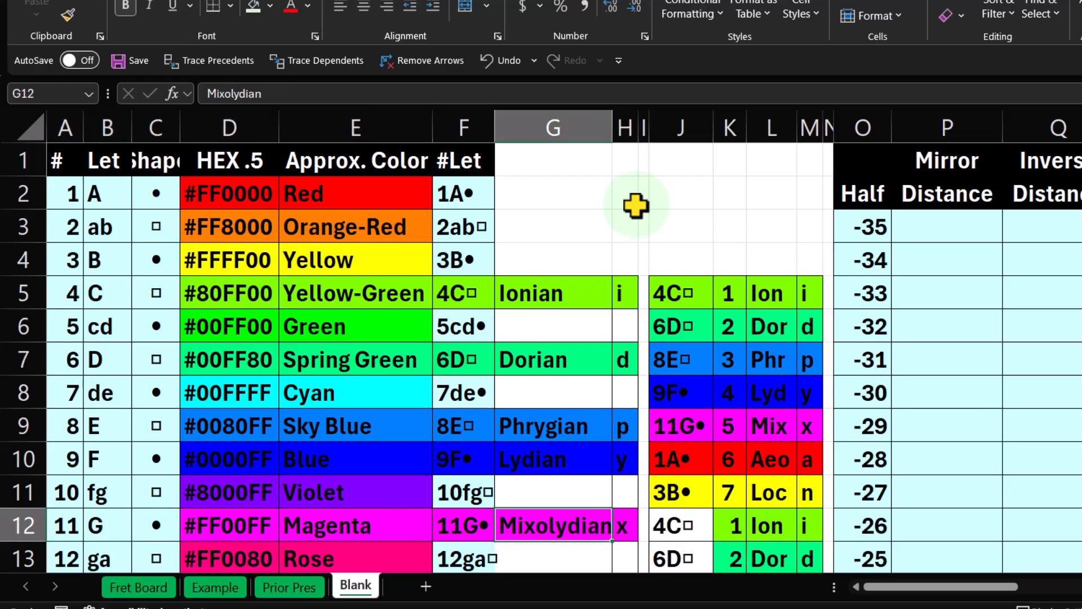
key("Left")
key("Left")
Step: Compare the Aeolian and Locrian cells in rows 14 and 16 with the Red and Yellow entries in rows 2 and 4
key("Down")
key("Down")
key("Down")
key("Down")
key("Down")
key("Down")
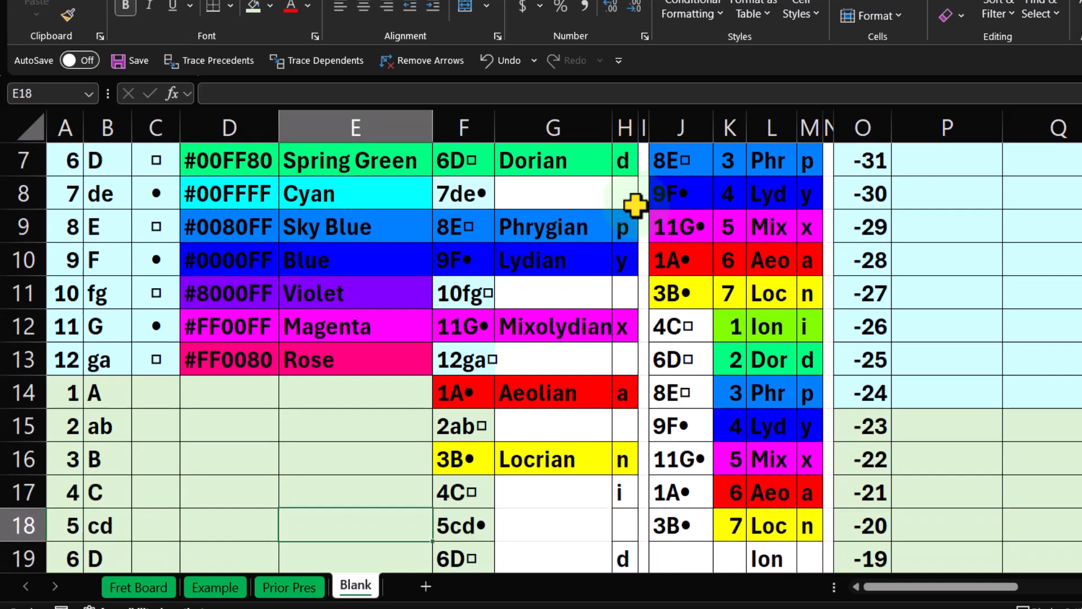
key("Up")
key("Up")
key("Up")
key("Up")
key("Right")
key("Right")
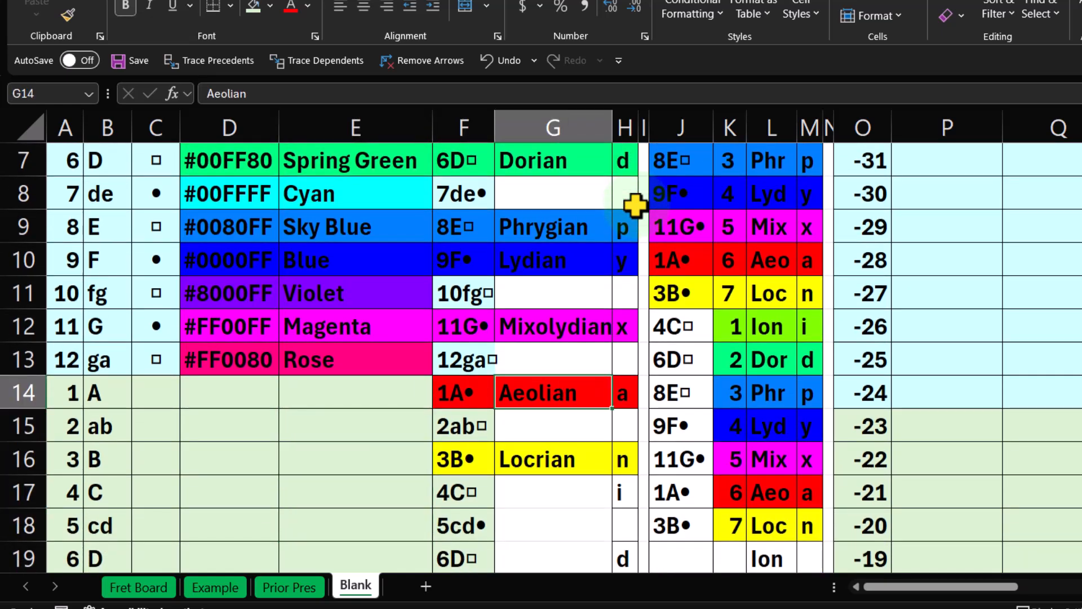
scroll(439, 304, "up", 2)
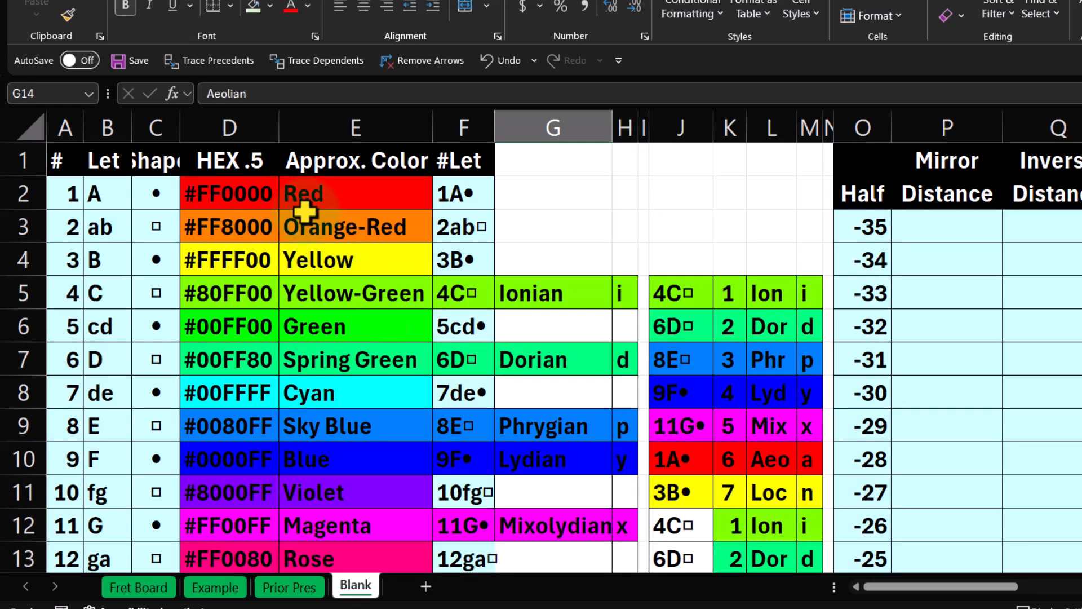
scroll(331, 244, "down", 2)
left_click(580, 459)
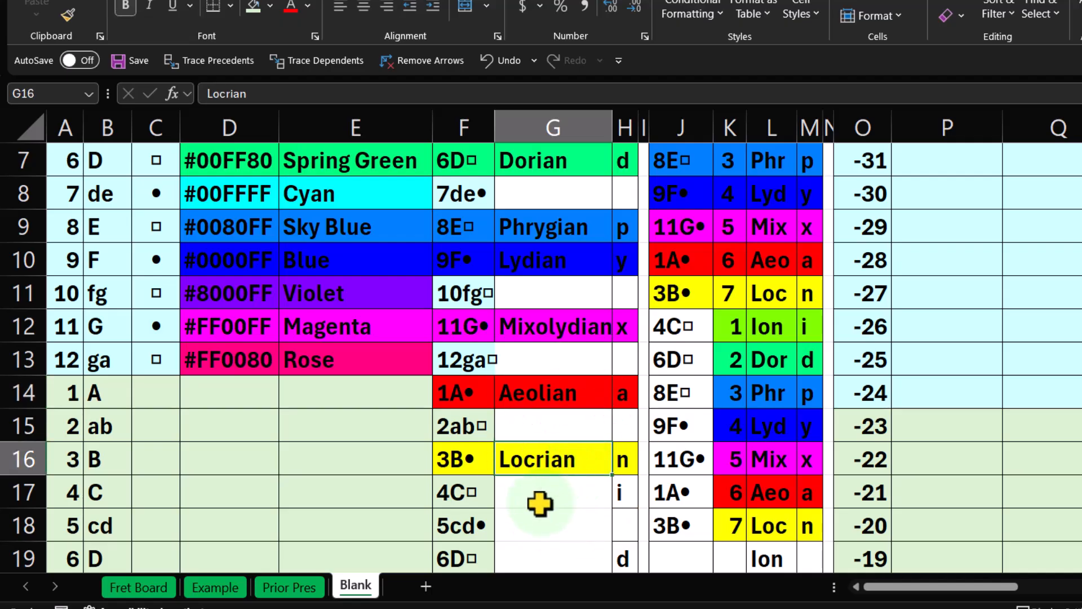
scroll(536, 502, "up", 2)
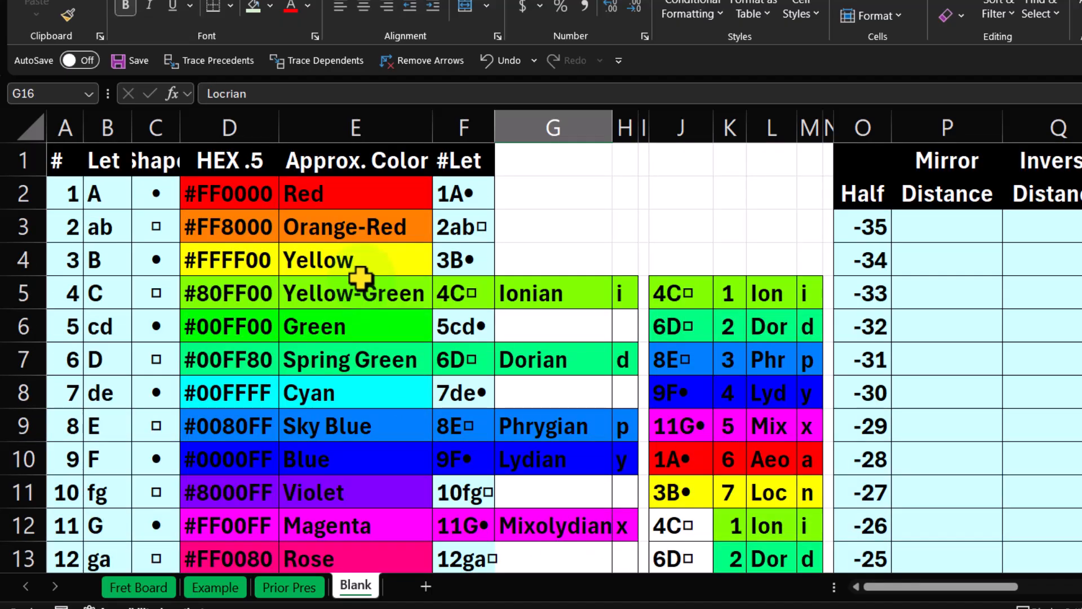
Step: Examine the condensed mode table in J5:M10, checking its cell references and abbreviated mode names
key("ctrl")
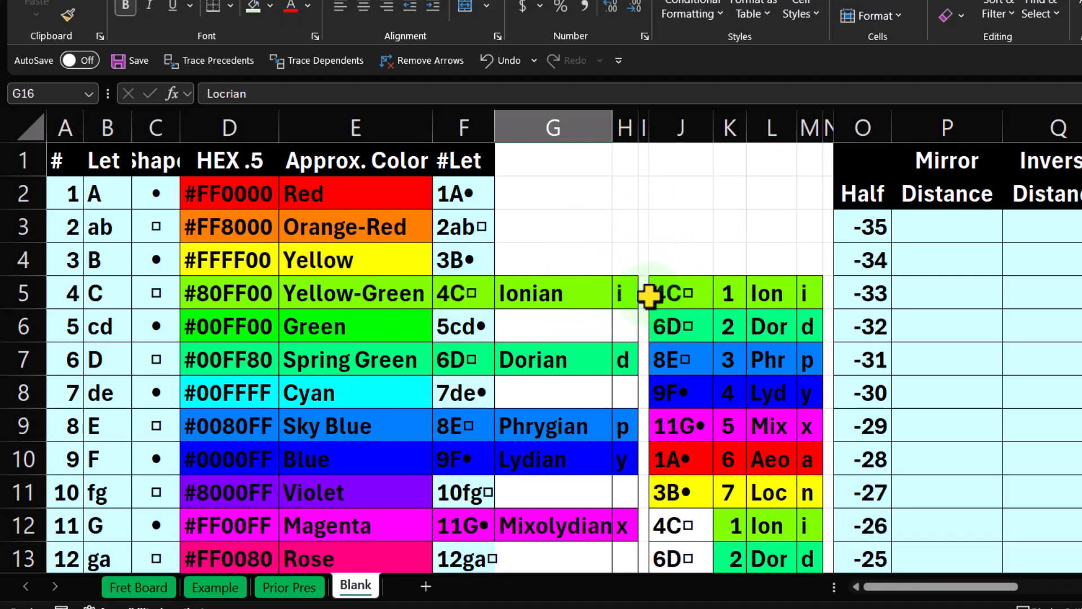
left_click(649, 294)
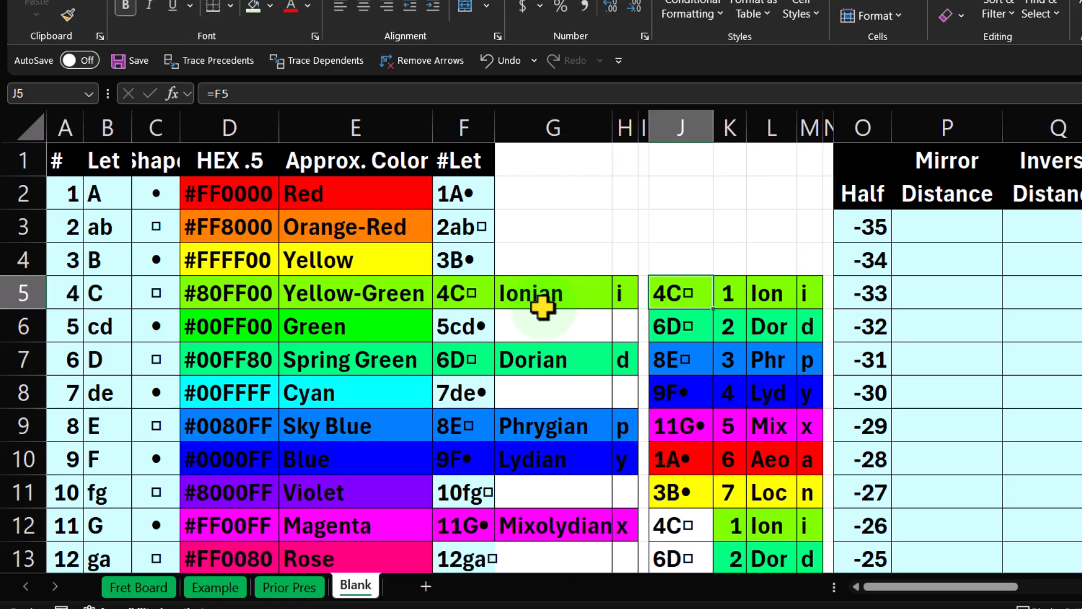
key("Right")
key("Right")
key("Right")
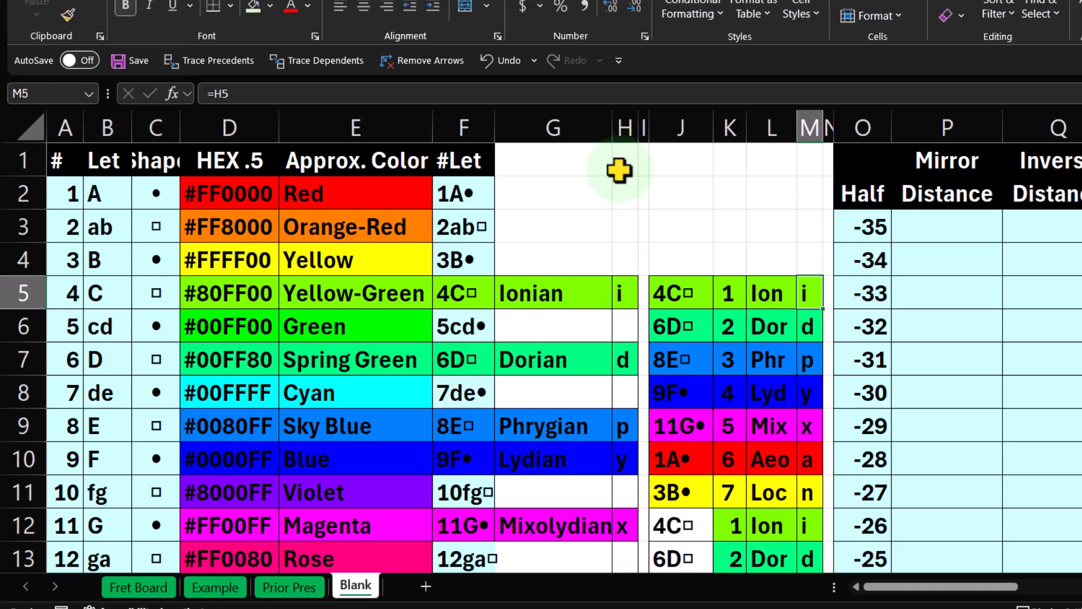
key("Down")
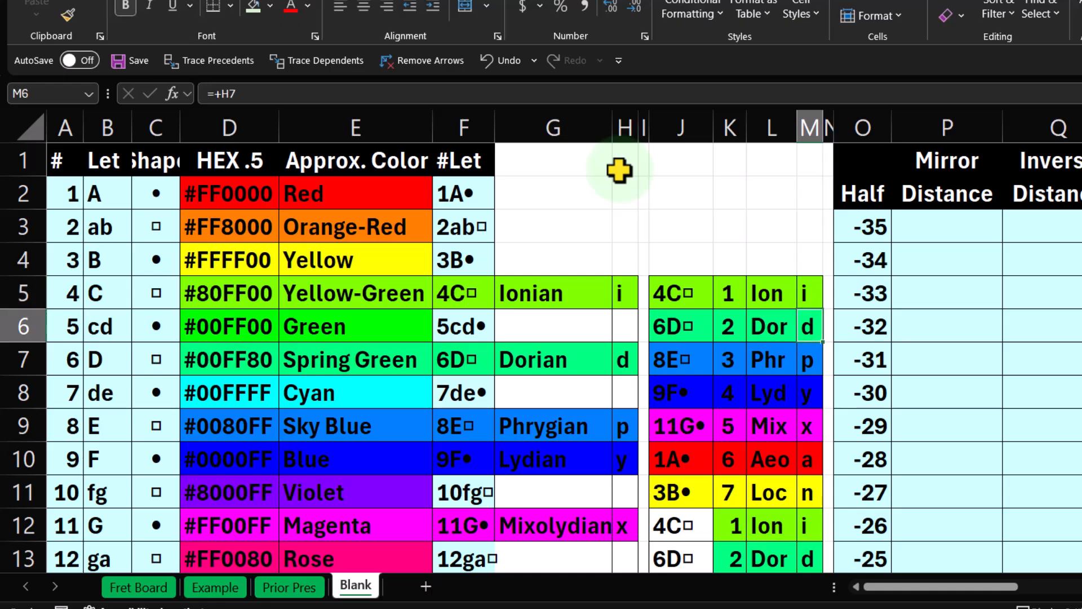
key("Down")
key("Left")
key("Down")
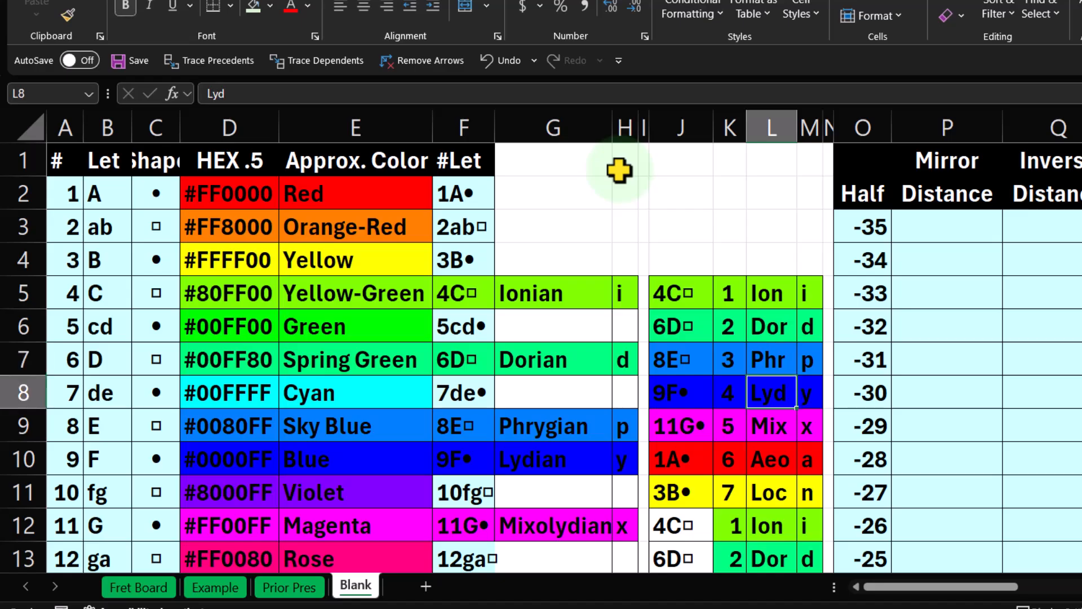
key("Down")
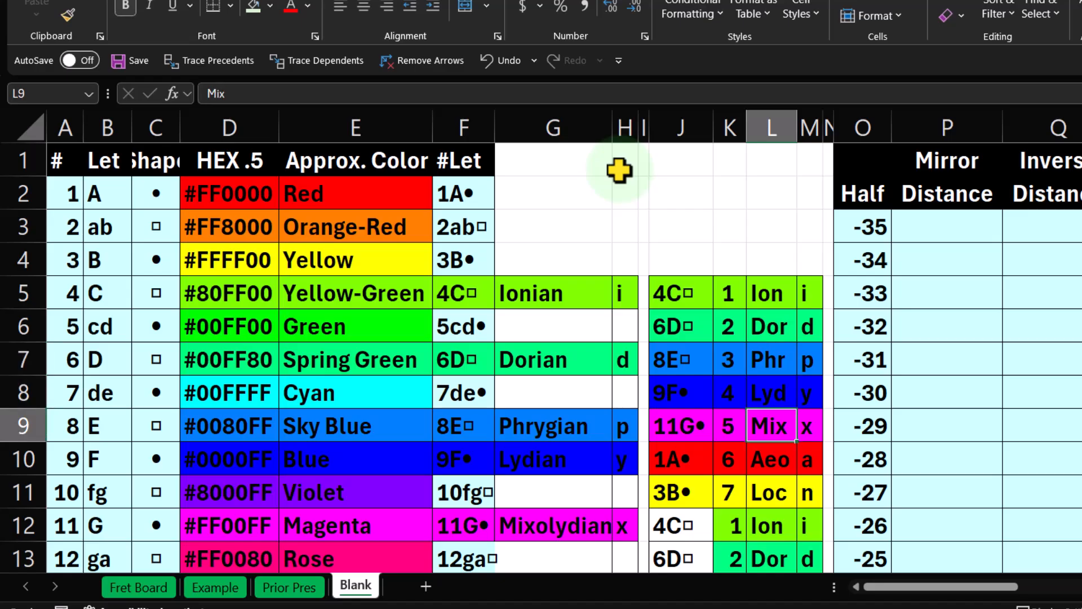
key("Down")
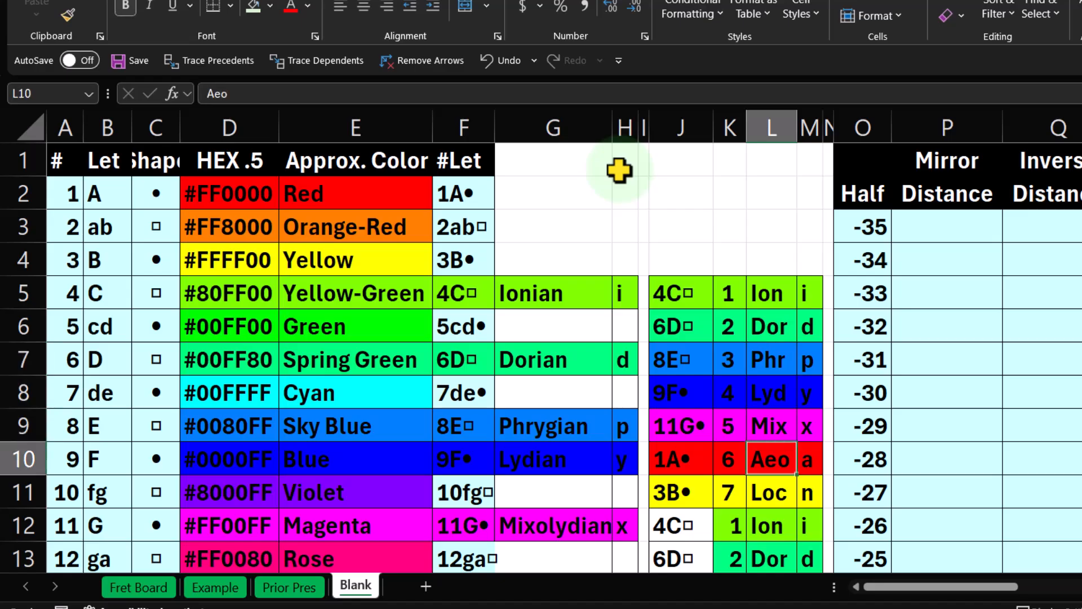
Step: Review the Absolute Distance, Local Distance and colour columns and the Modal Half Steps table on the Prior Pres sheet
key("Down")
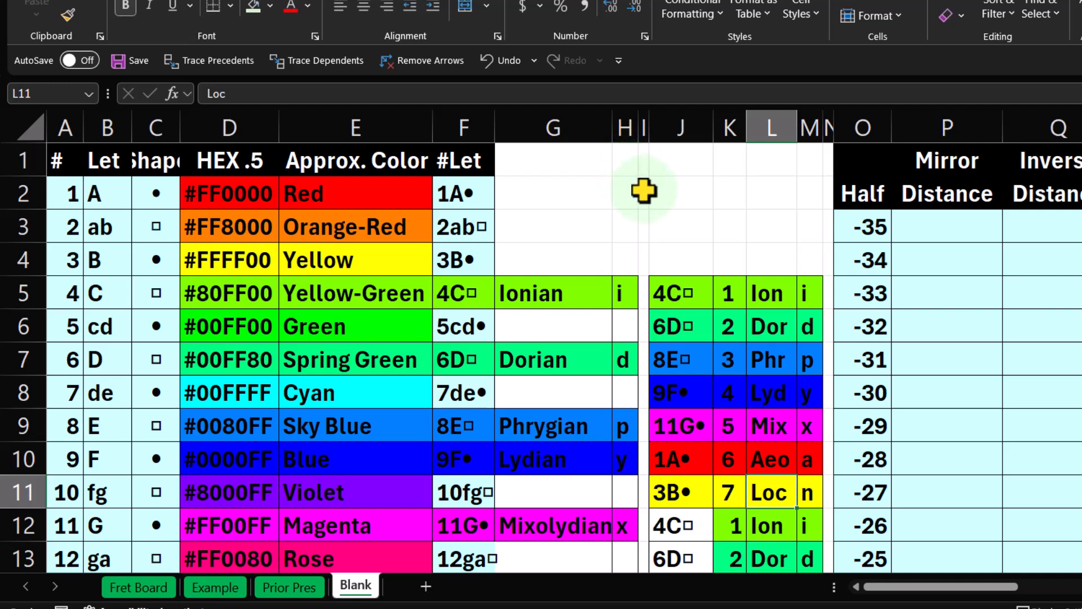
left_click(288, 586)
left_click(846, 303)
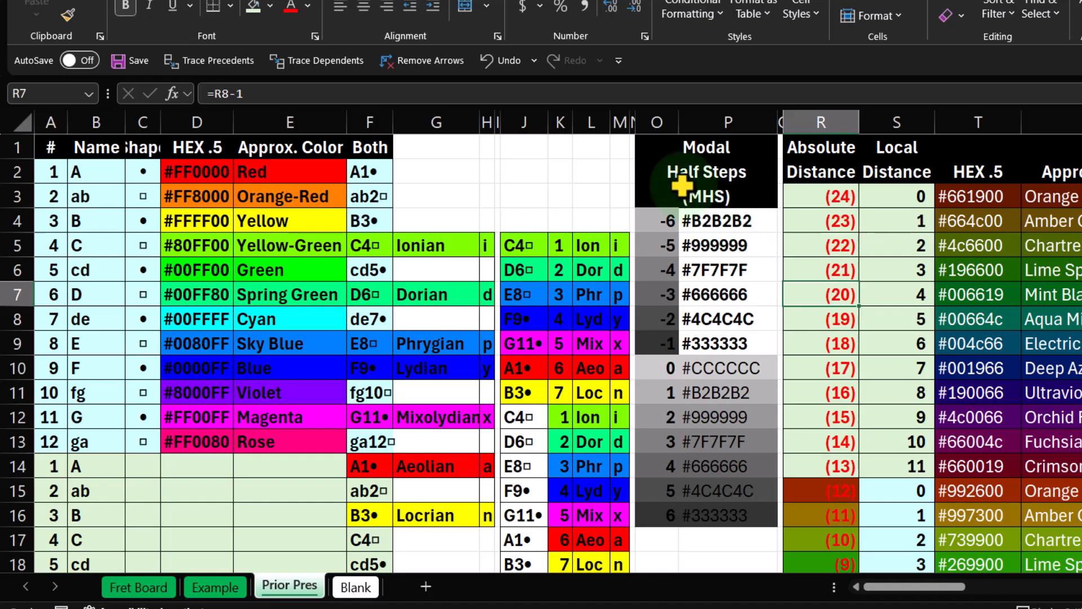
left_click_drag(818, 121, 1078, 135)
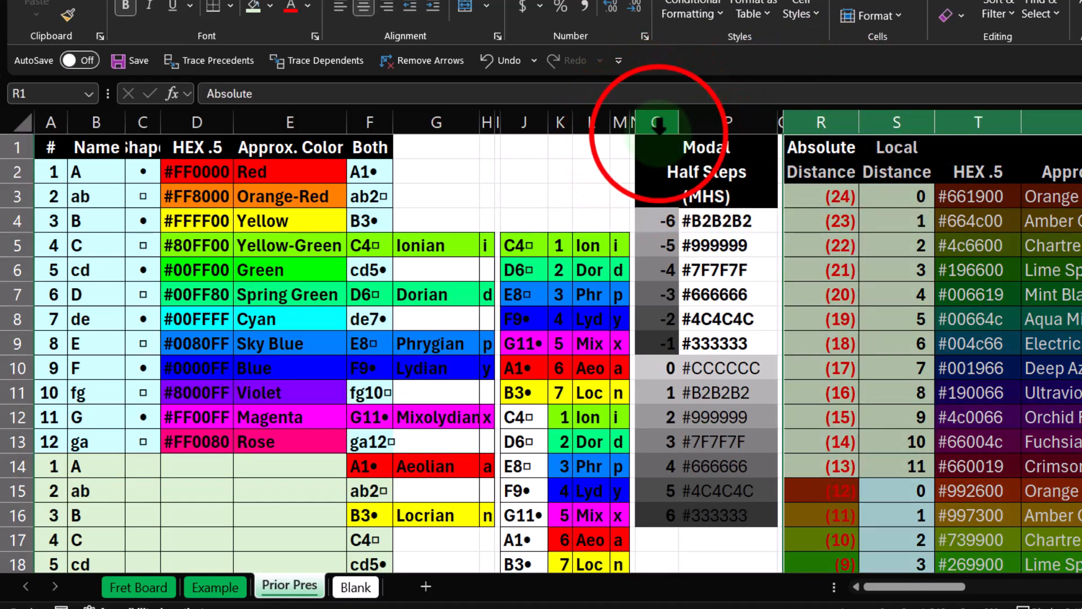
left_click_drag(657, 116, 737, 132)
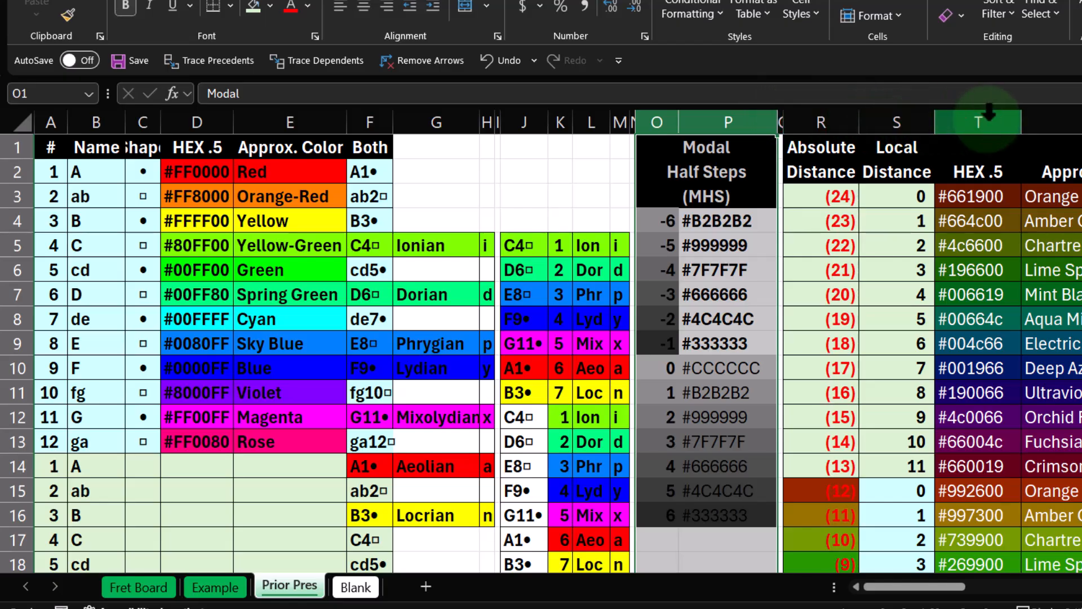
Step: Insert eight blank columns at O:V on the Blank sheet, ahead of the Half column
left_click(356, 587)
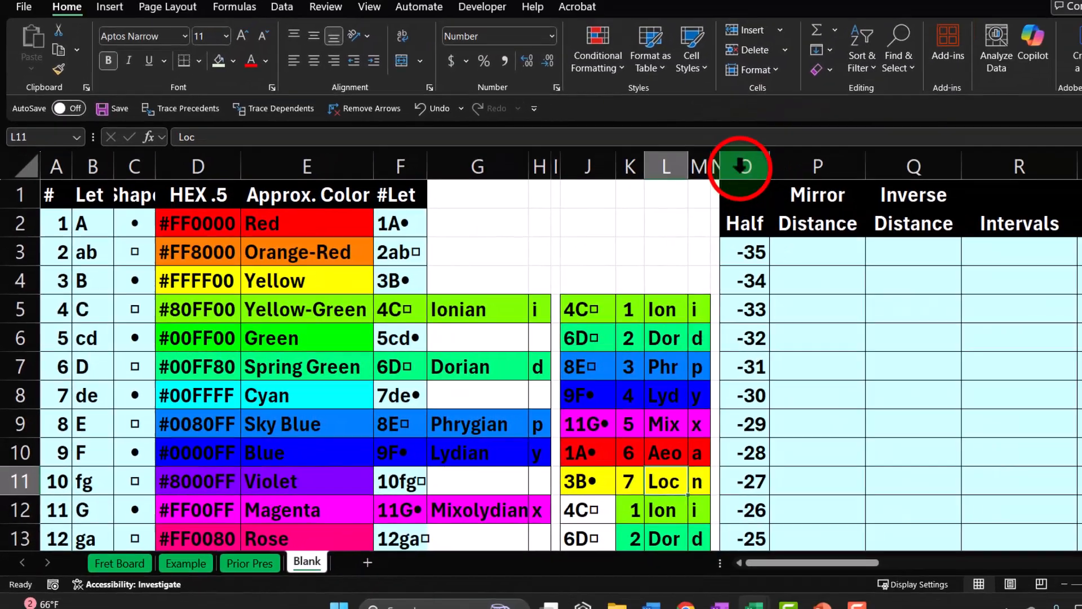
left_click_drag(677, 190, 940, 231)
right_click(758, 303)
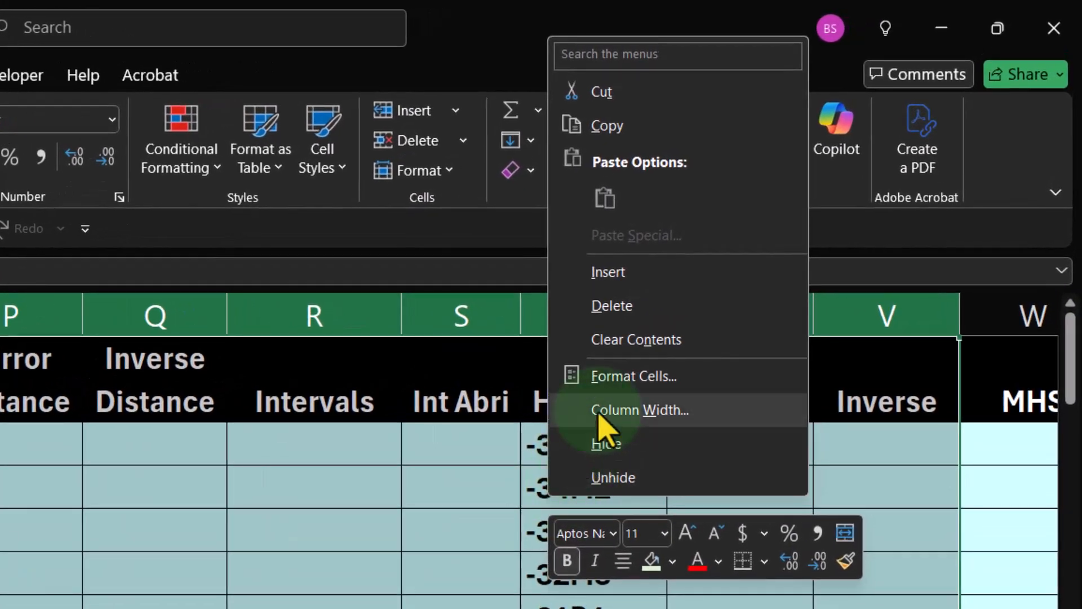
left_click(608, 273)
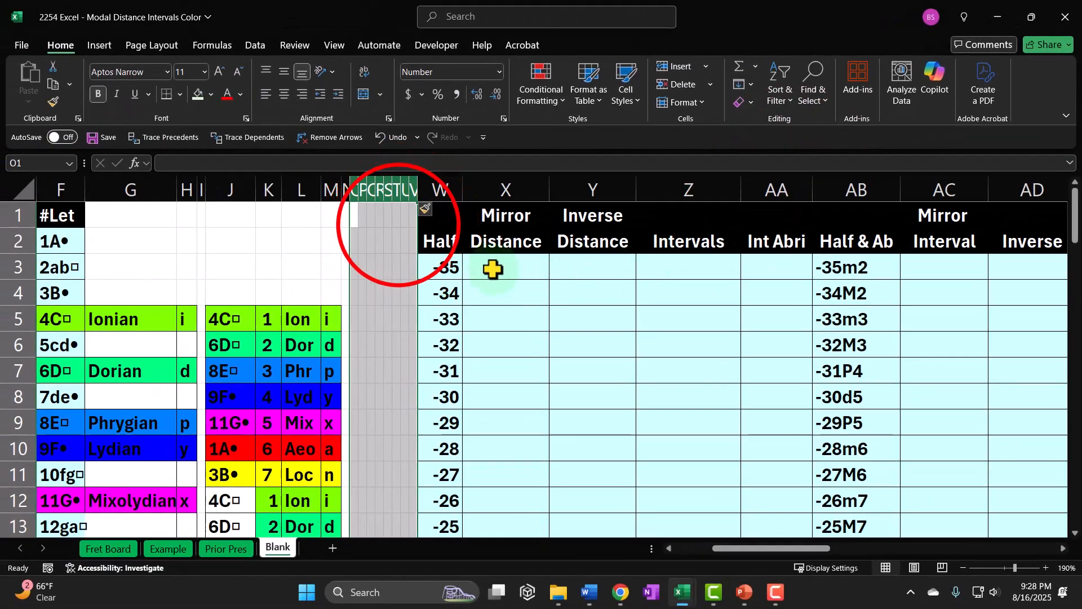
left_click(394, 220)
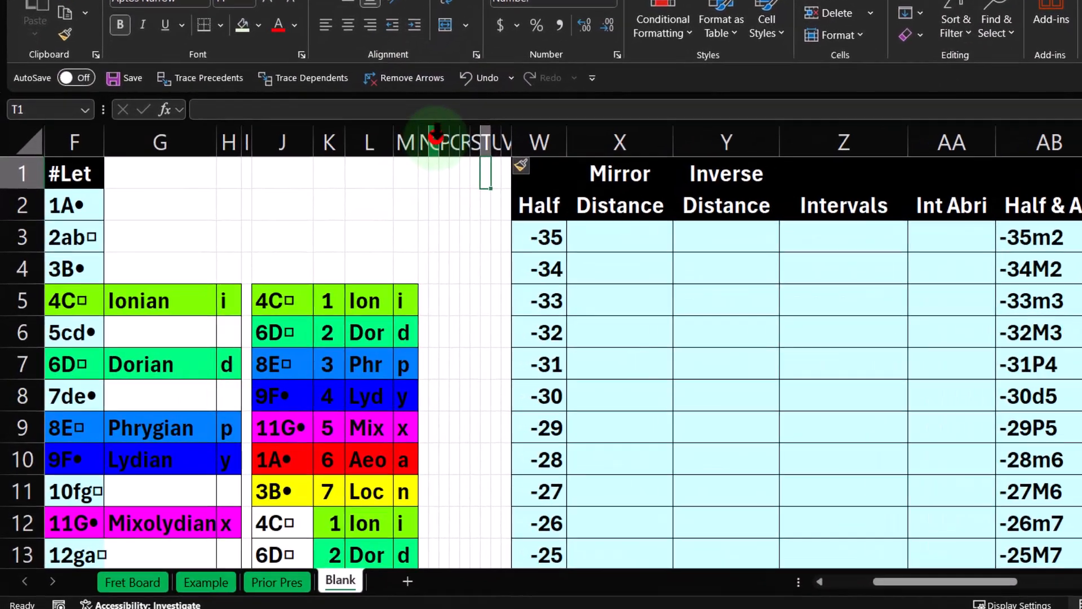
Step: Widen the inserted blank columns O:U evenly on the Blank sheet
left_click_drag(437, 135, 500, 157)
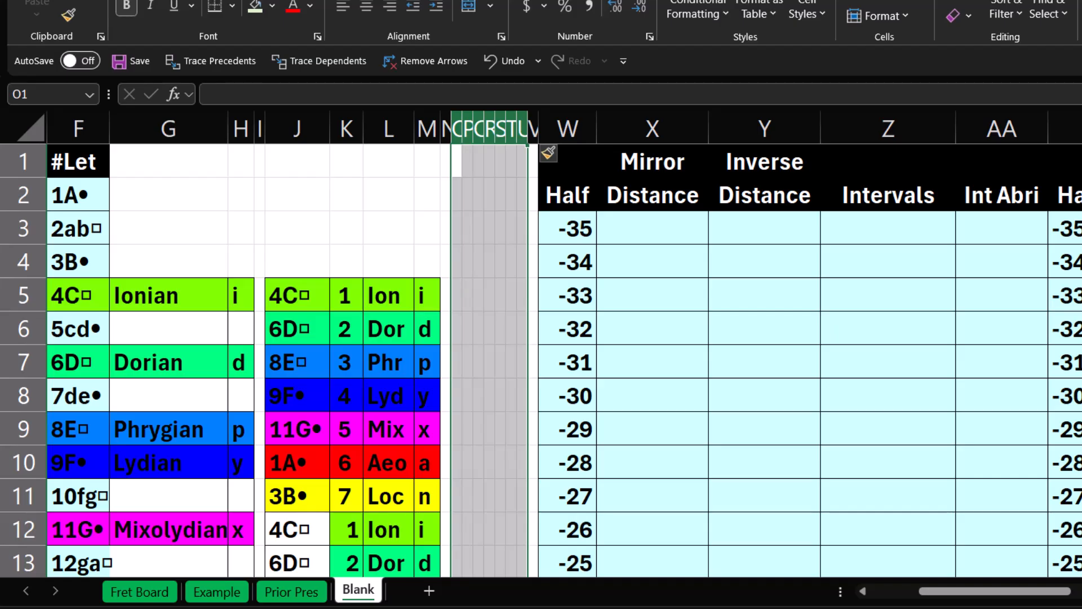
left_click(524, 161)
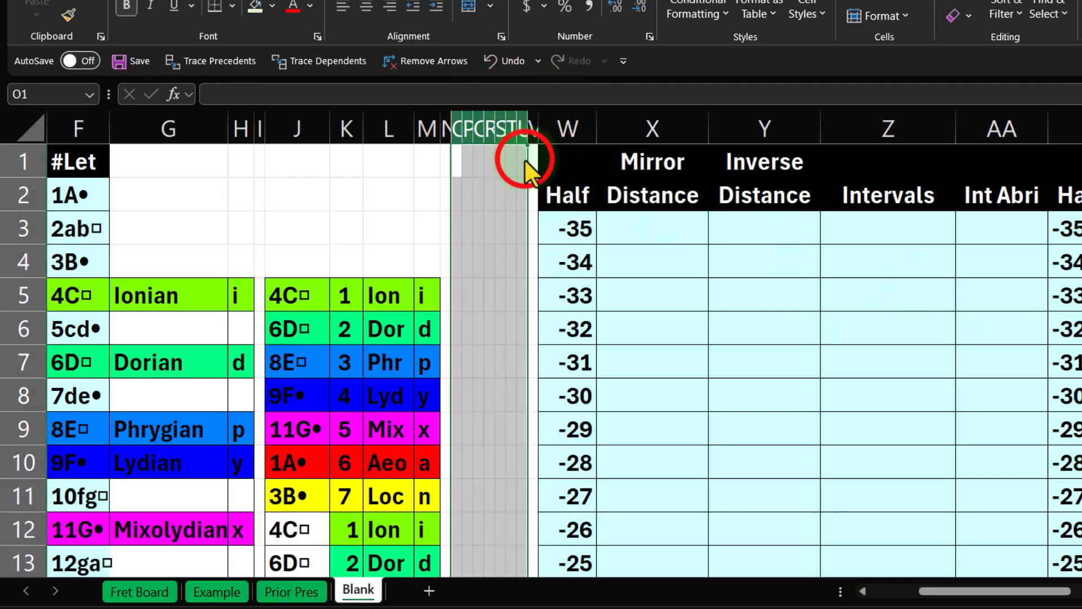
right_click(527, 133)
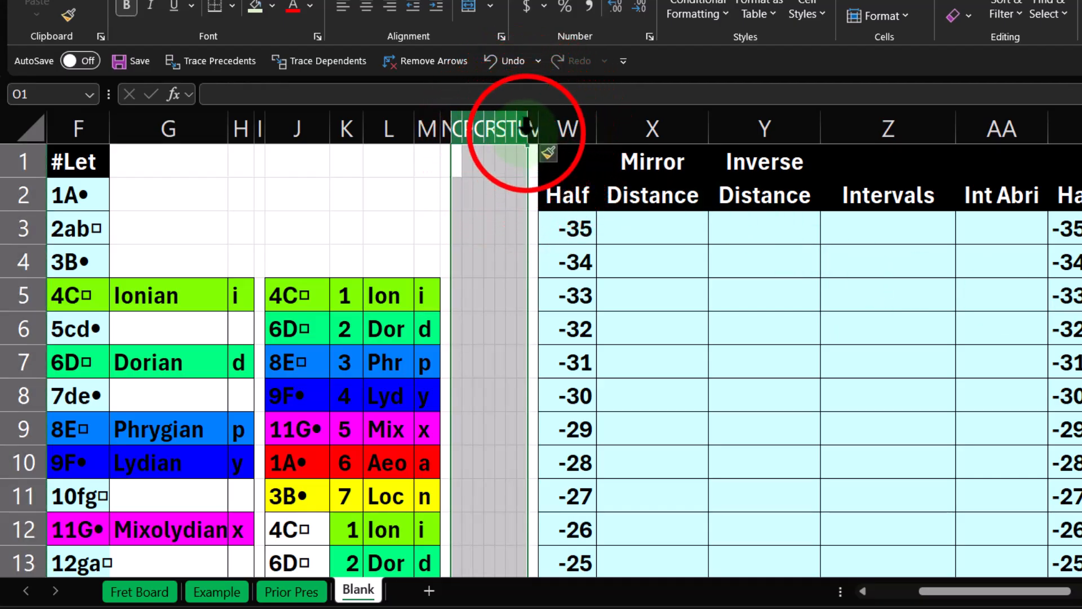
left_click_drag(526, 129, 576, 129)
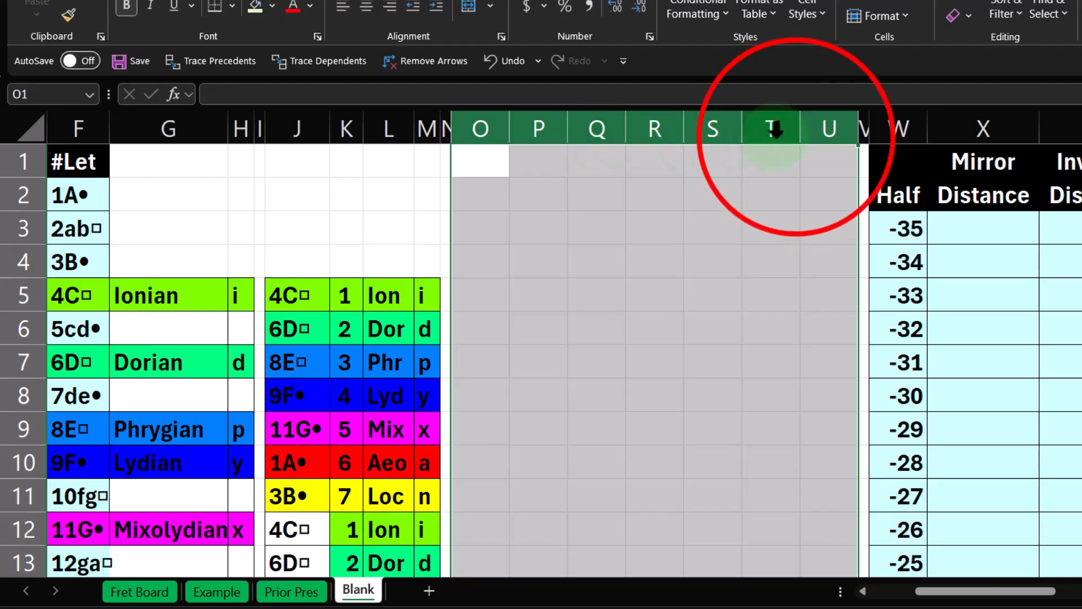
left_click_drag(800, 131, 811, 134)
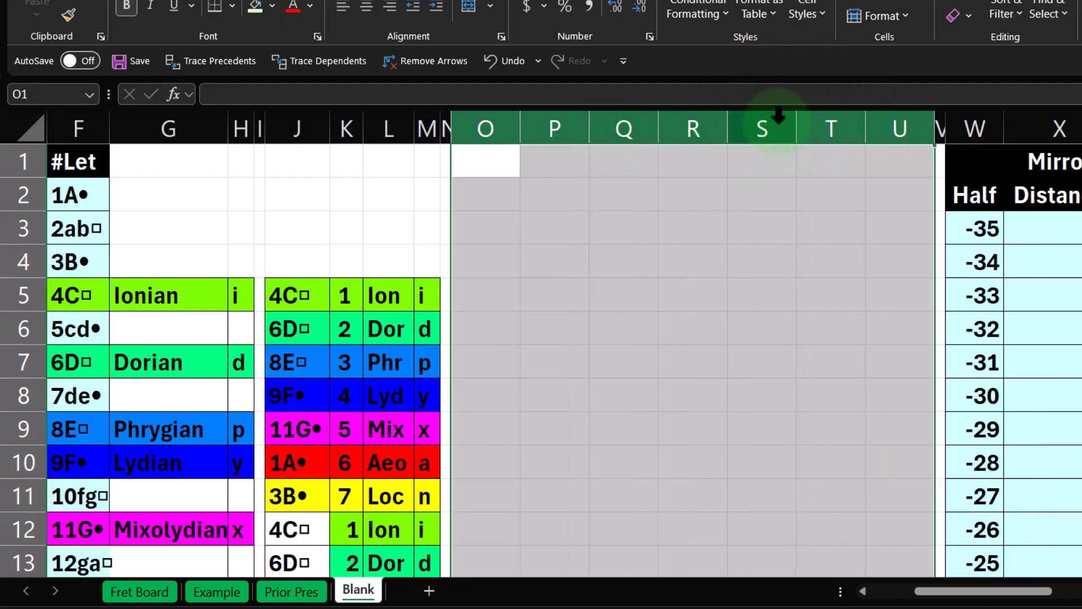
Step: Copy columns Q:V with the Absolute Distance, Local Distance, HEX .5 and Approx. Color data from Prior Pres into Blank starting at column N
left_click(291, 591)
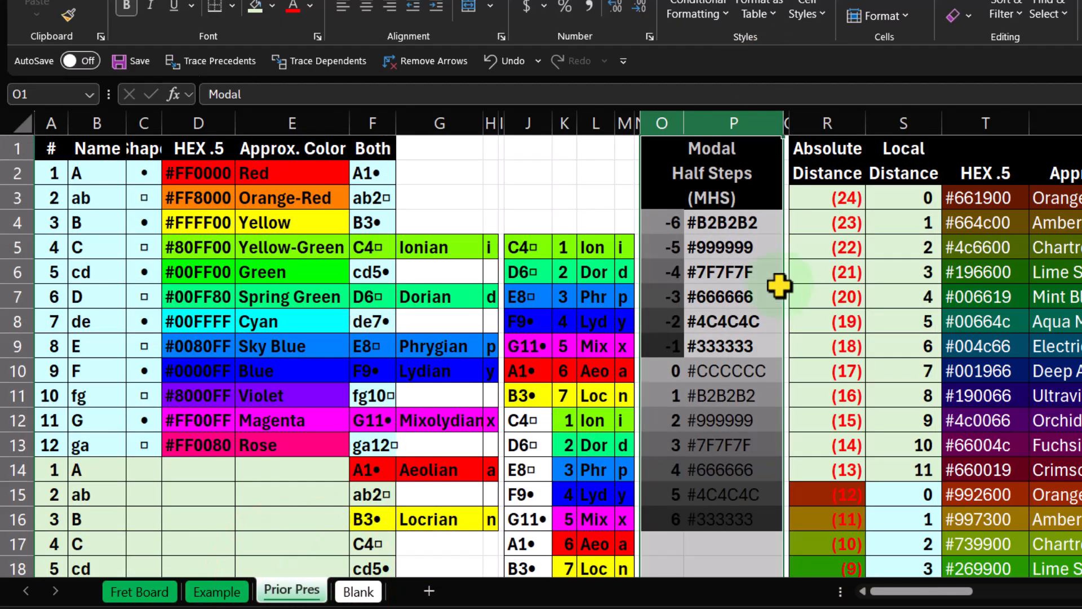
left_click_drag(786, 119, 822, 117)
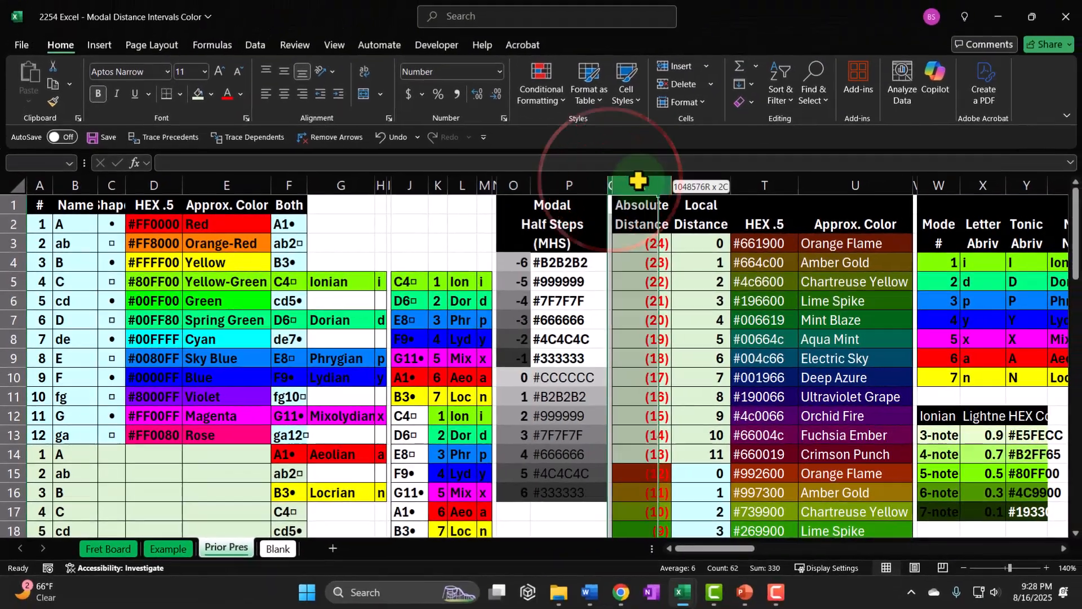
left_click_drag(638, 180, 914, 181)
key("ctrl+c")
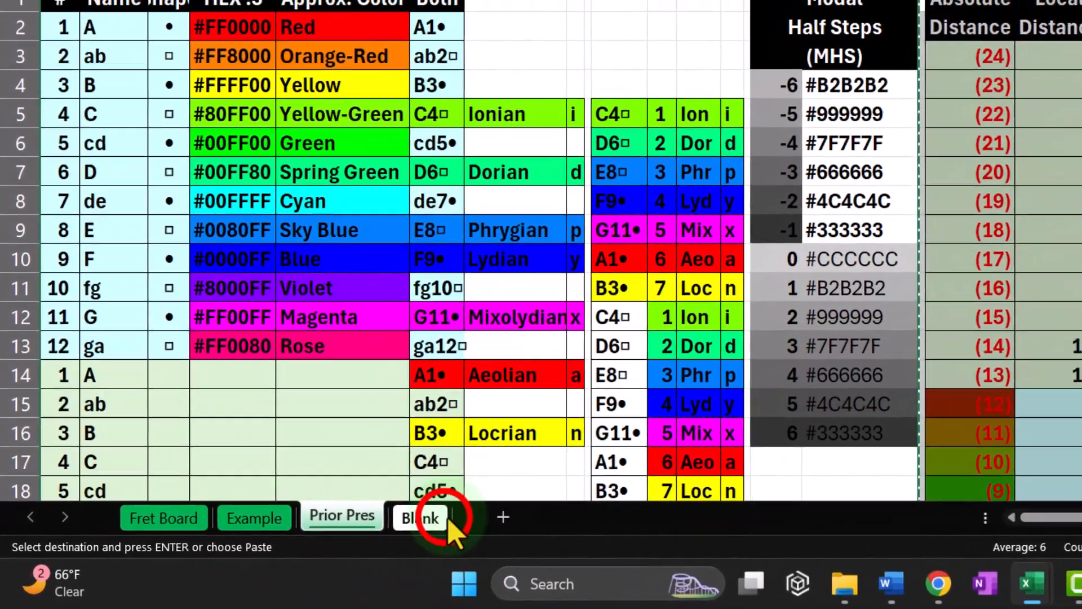
left_click(288, 549)
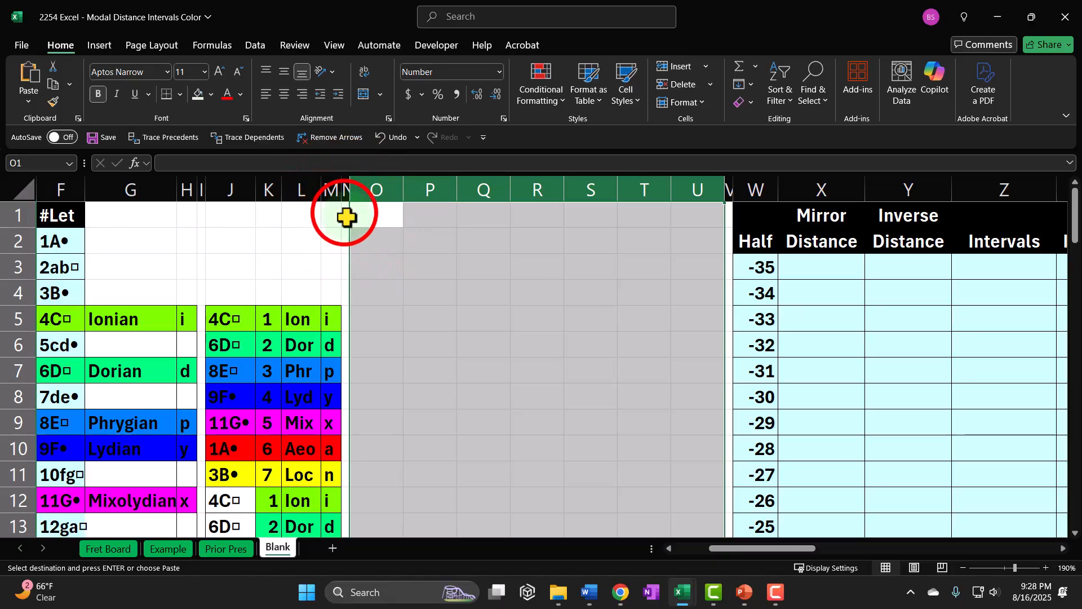
left_click(378, 185)
key("ctrl+v")
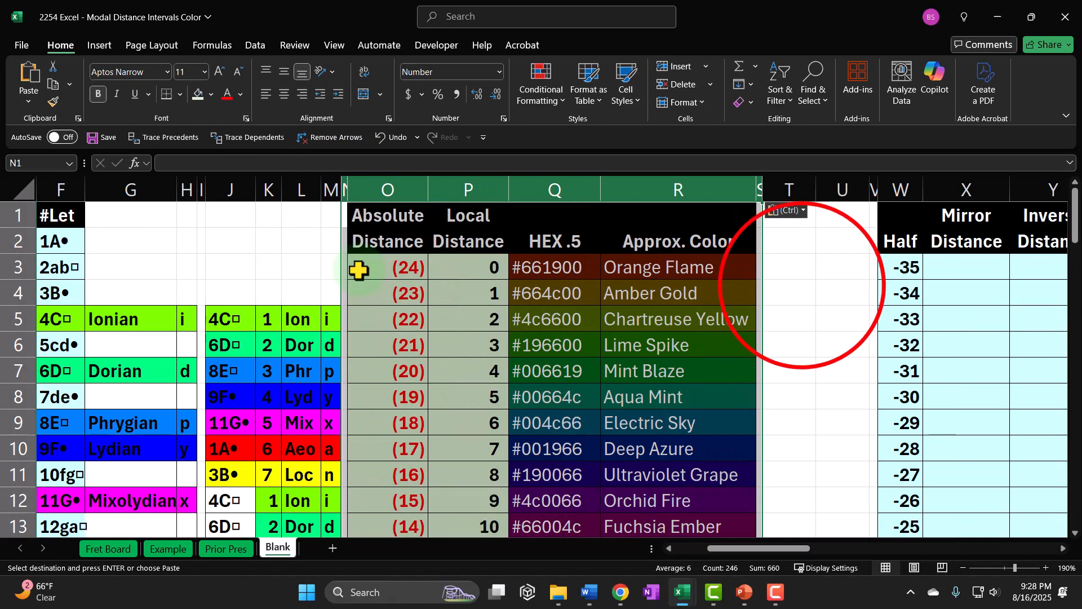
Step: Delete the leftover blank columns T:V between the pasted colour table and the Half column
left_click(800, 290)
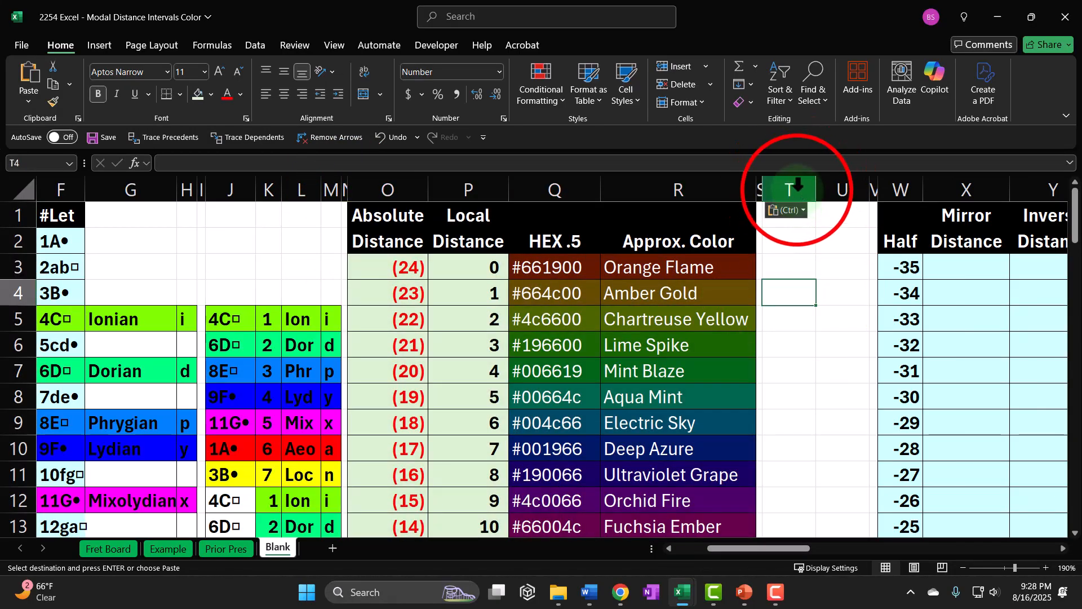
left_click_drag(792, 189, 865, 186)
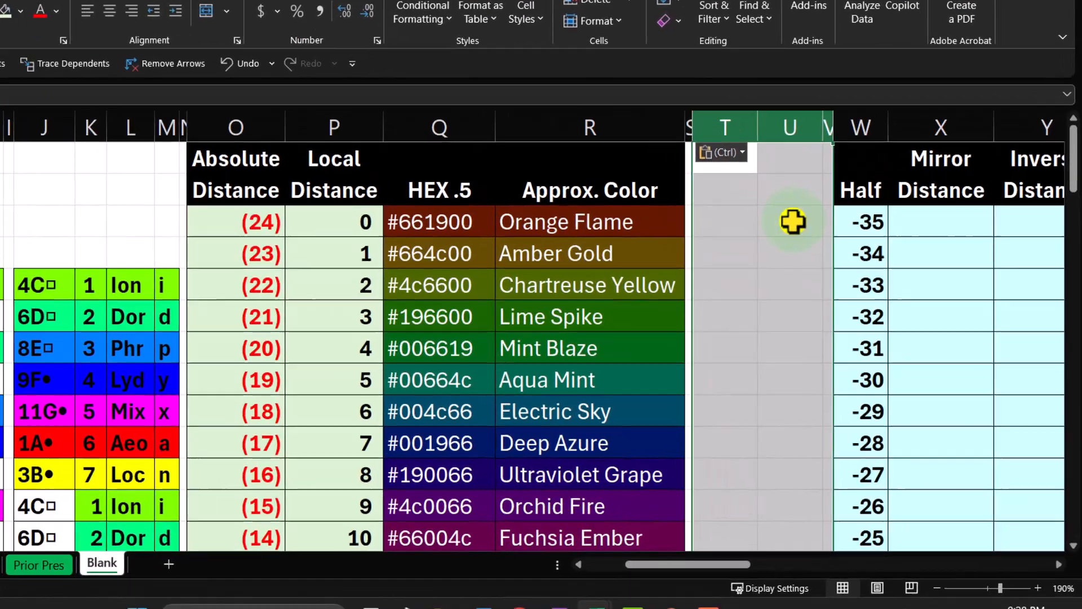
right_click(851, 272)
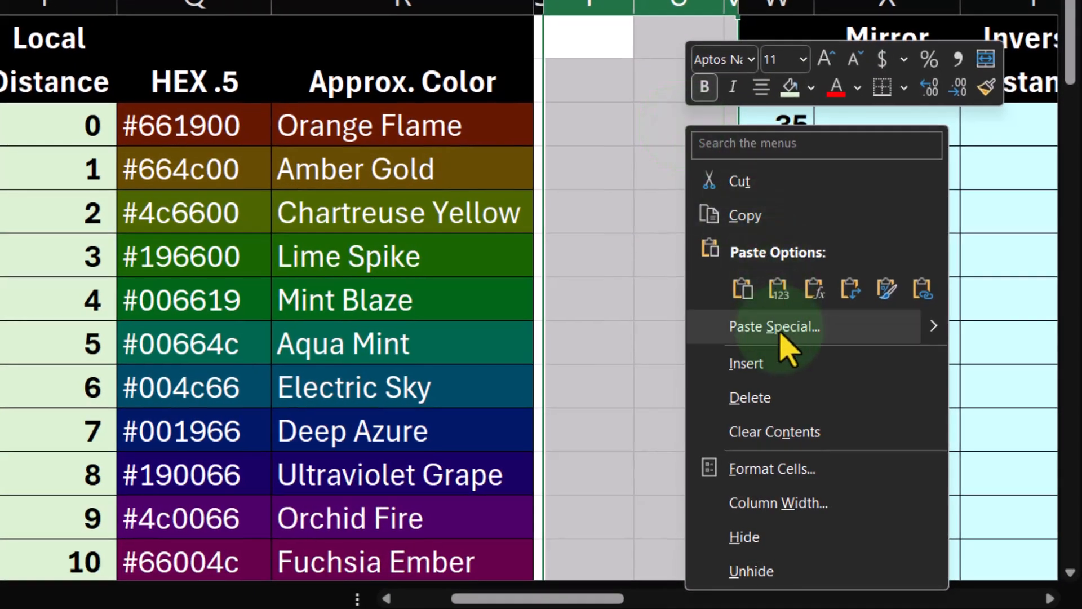
left_click(754, 401)
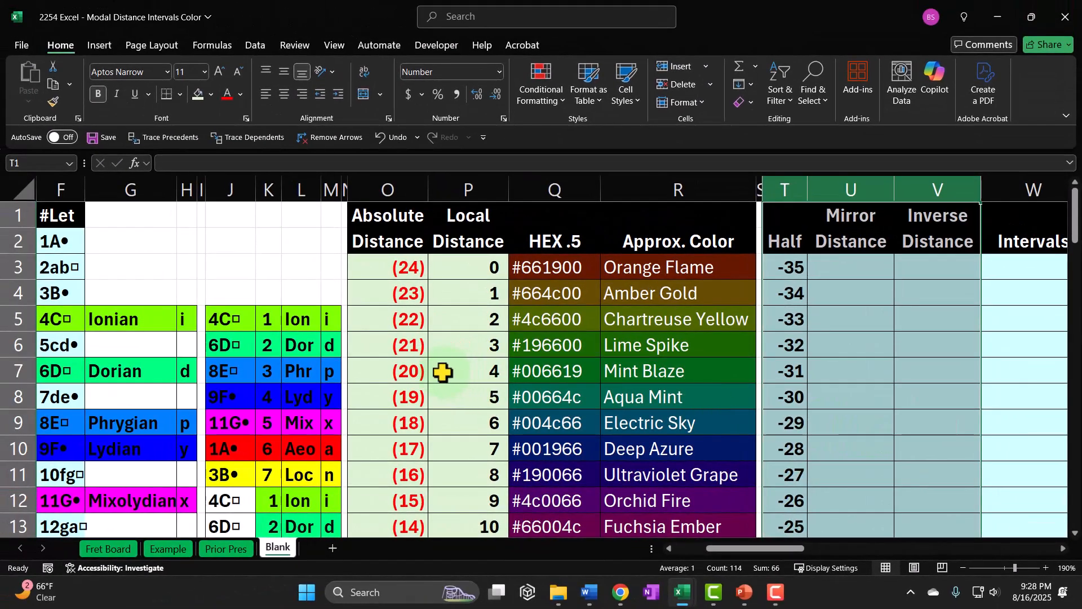
left_click(122, 317)
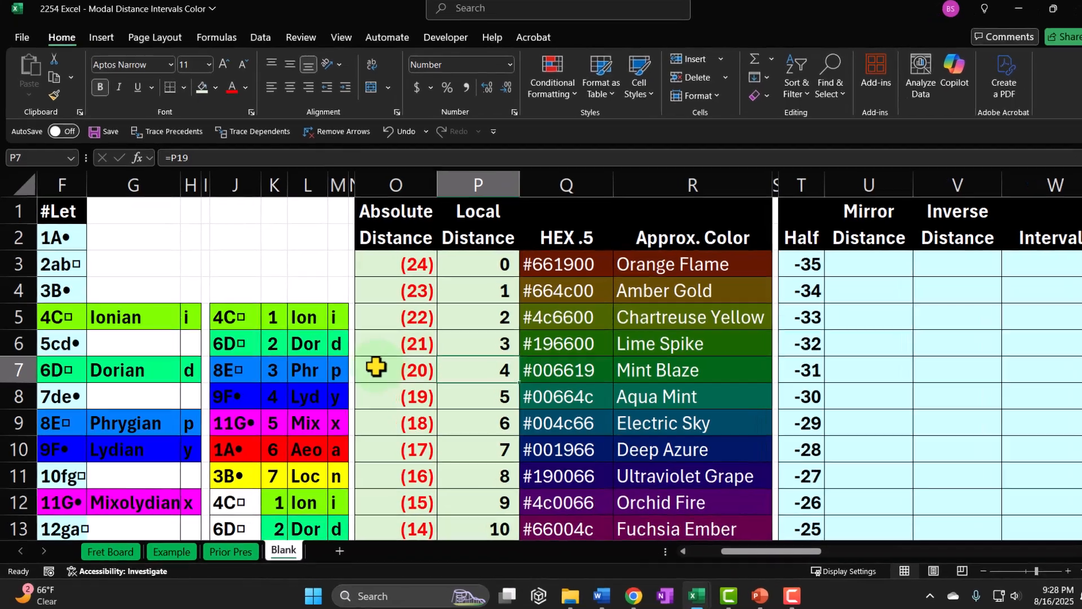
Step: Examine the pasted distance colour table down to the Orange Flame row, including its hex code and local distance
scroll(395, 361, "down", 4)
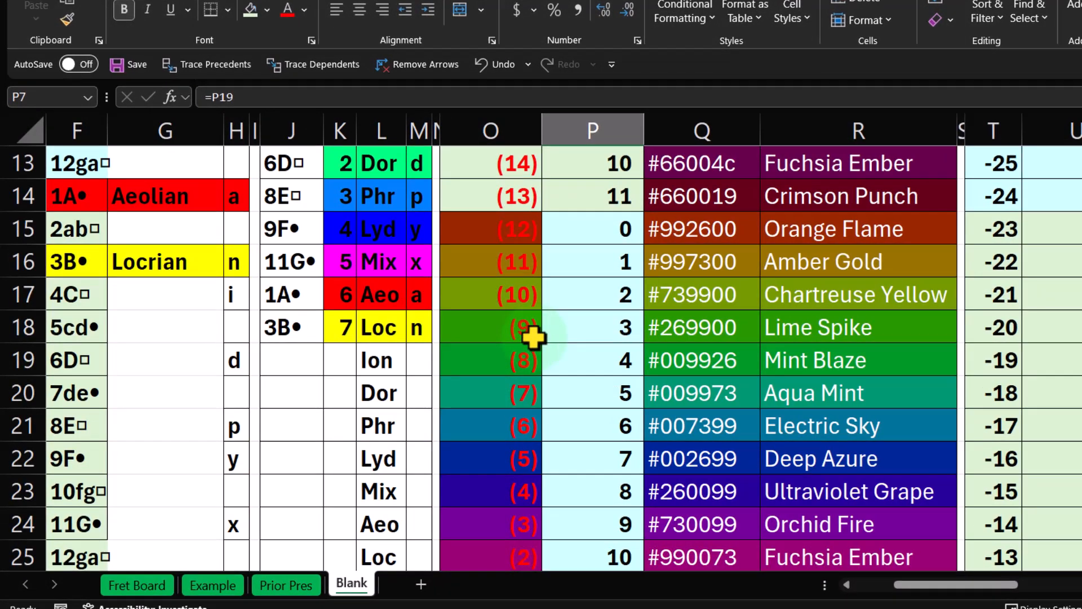
scroll(532, 337, "down", 7)
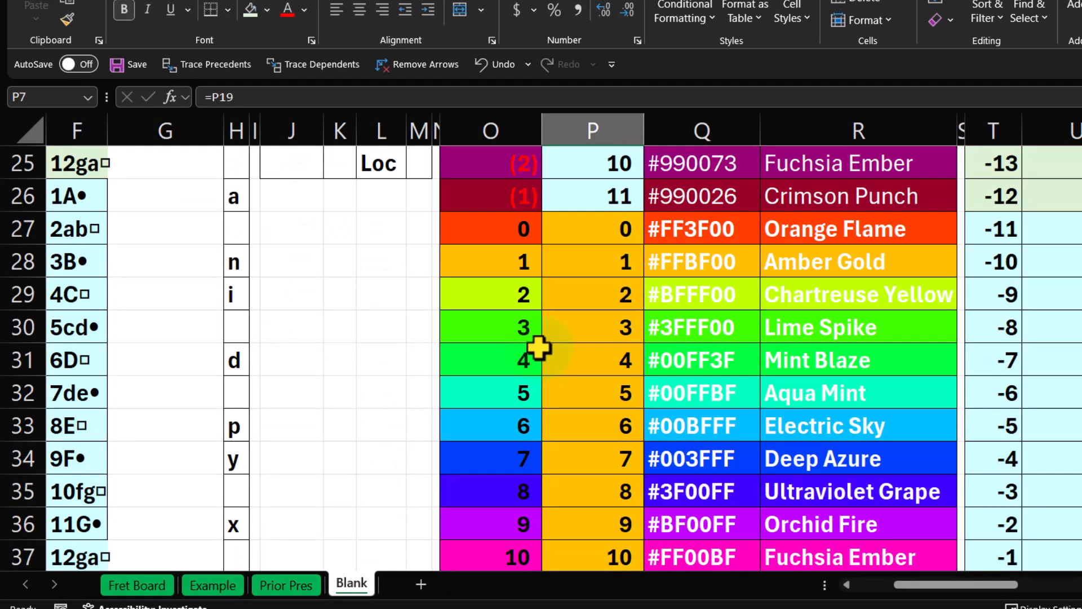
scroll(542, 341, "up", 2)
scroll(544, 334, "up", 1)
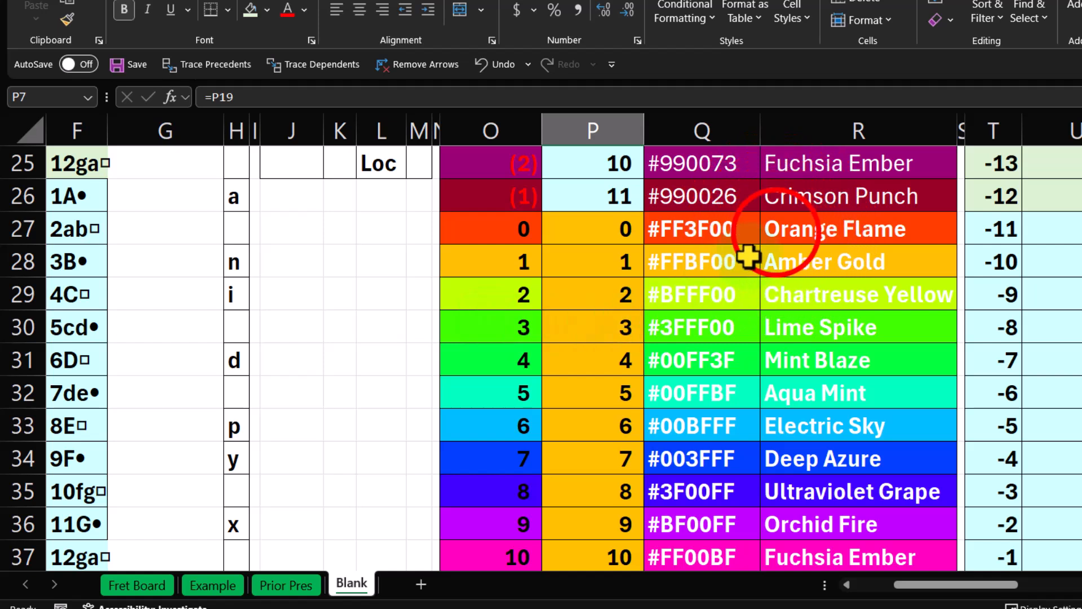
left_click(764, 234)
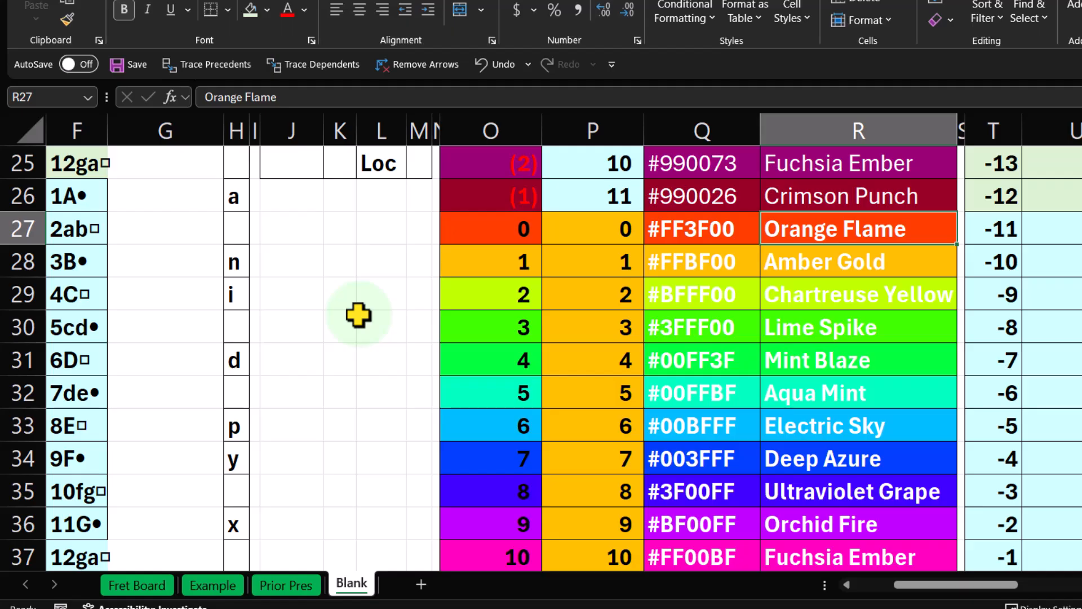
key("Left")
key("Left")
key("Right")
key("Right")
Step: Examine the distance colour names in column R one by one from Amber Gold to Fuchsia Ember
key("Down")
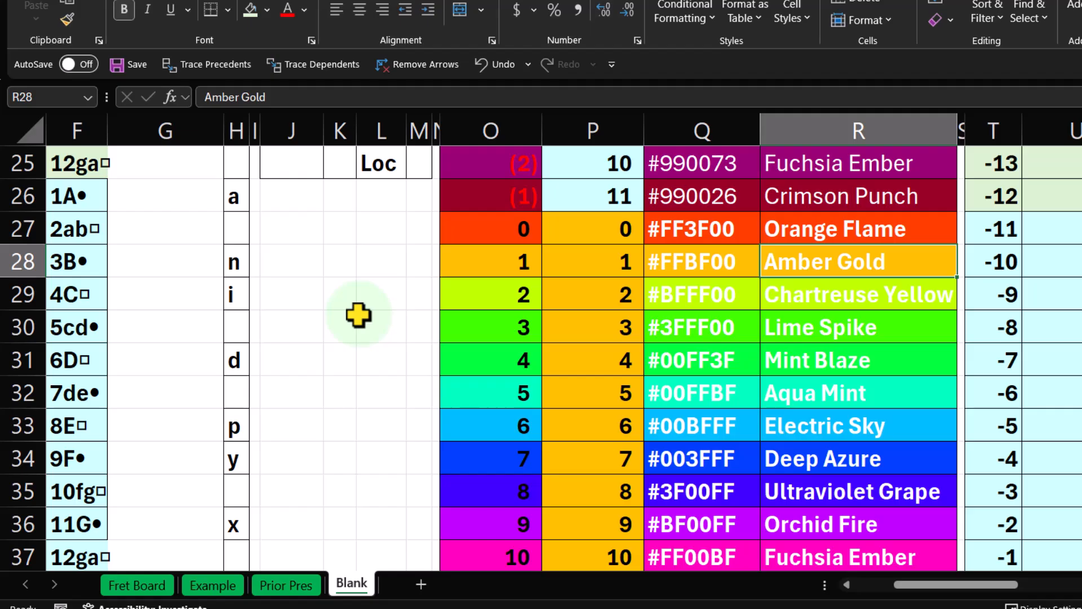
key("Down")
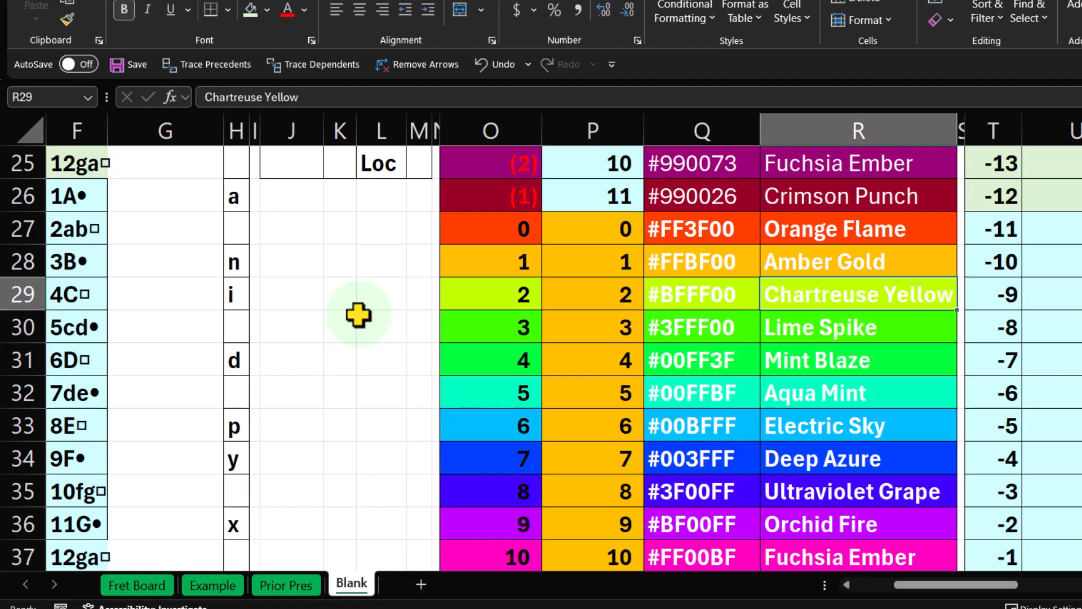
key("Down")
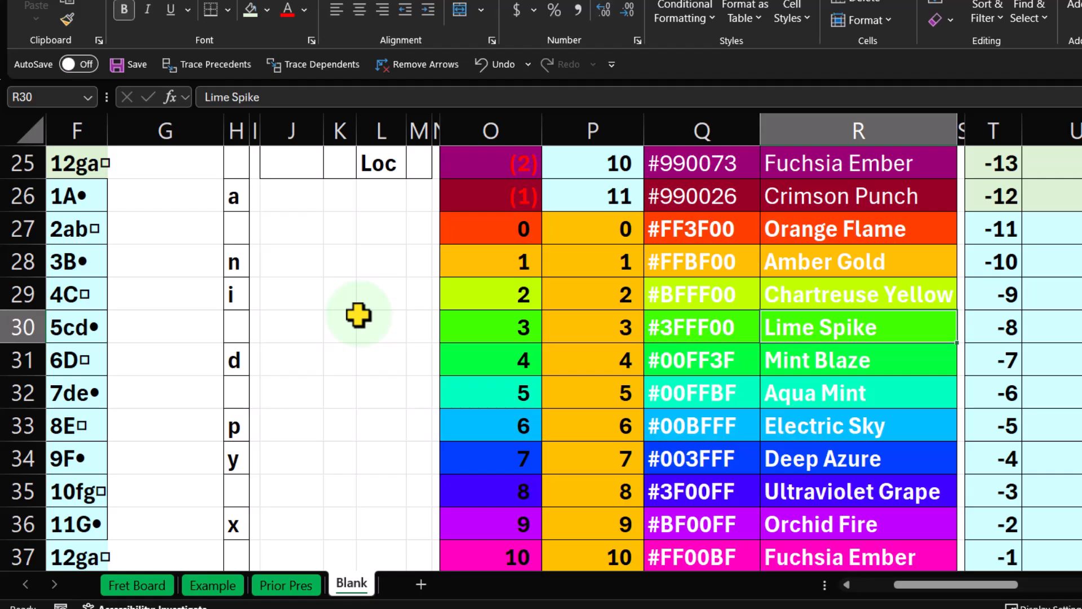
key("Down")
key("Down")
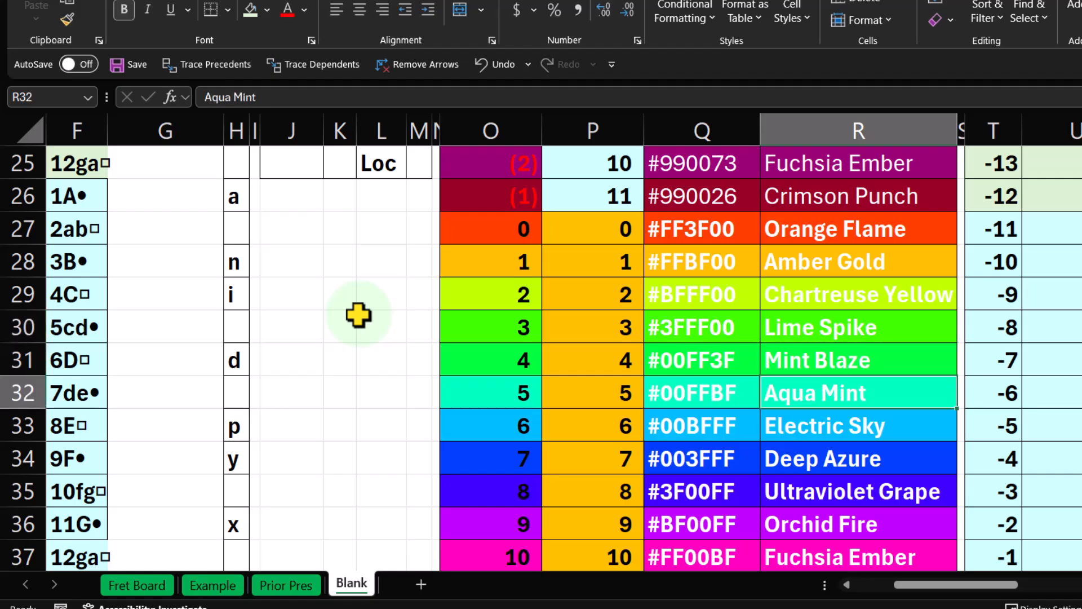
key("Down")
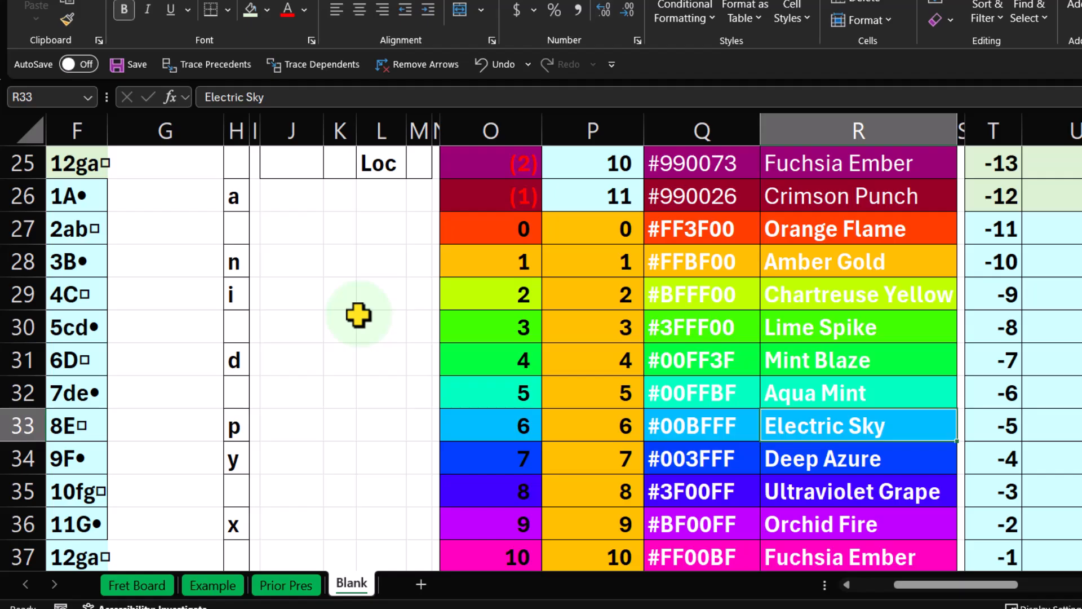
key("Down")
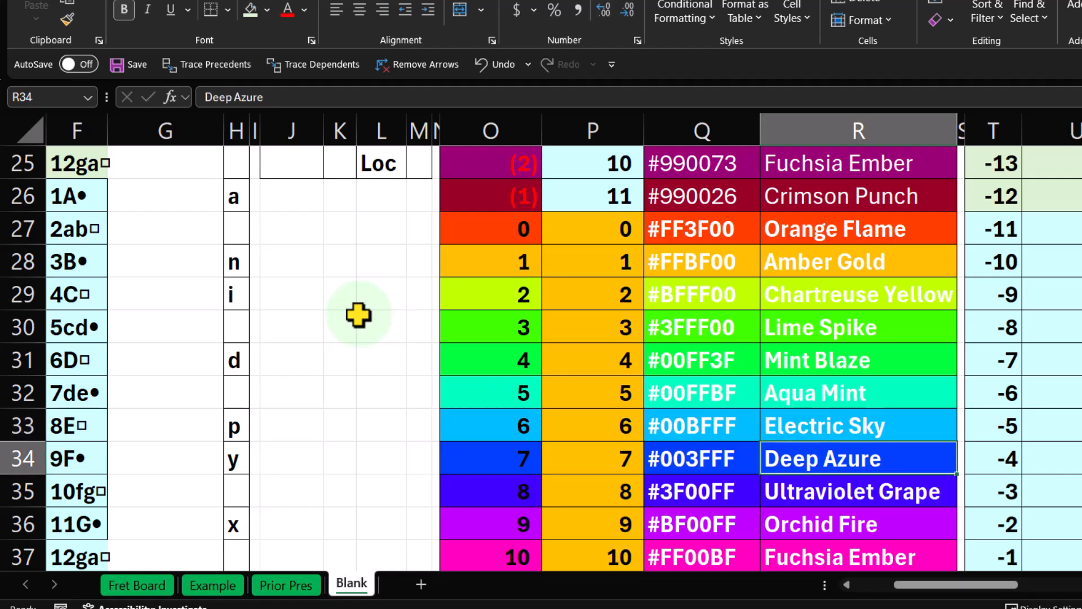
key("Down")
key("Down")
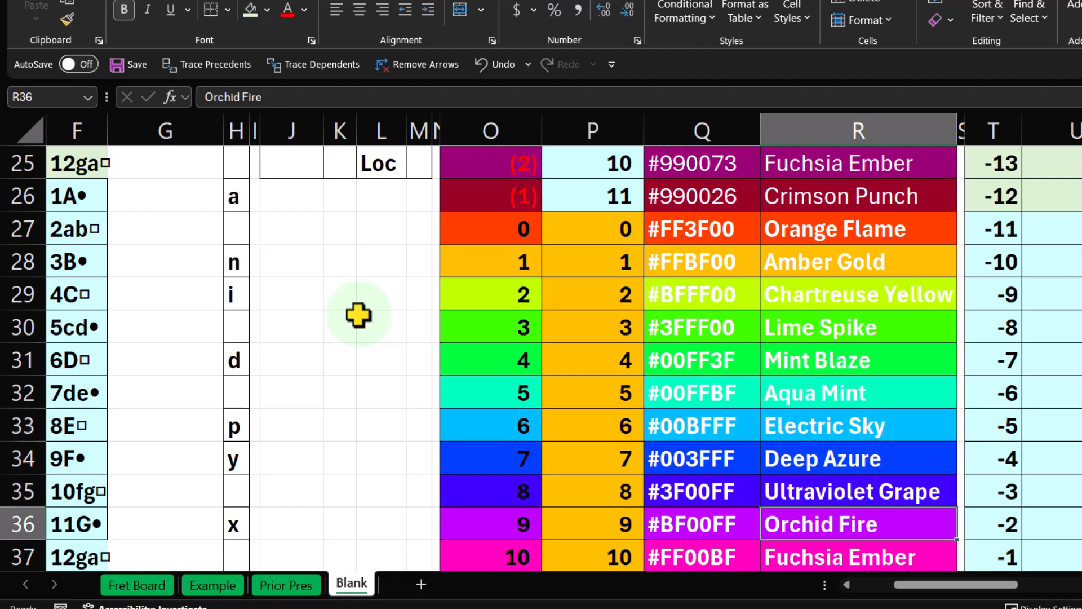
key("Down")
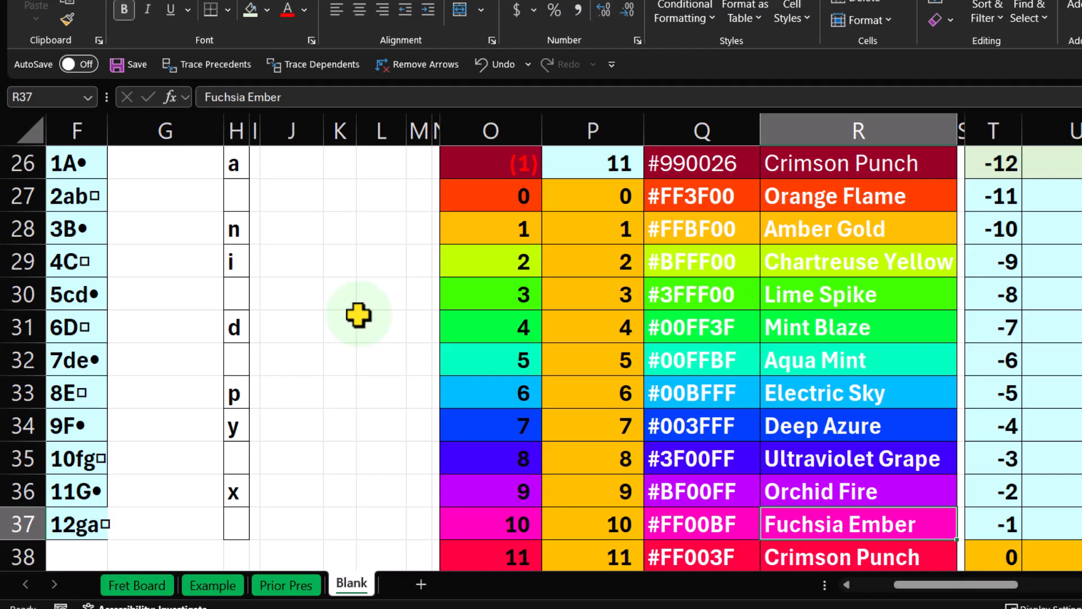
Step: Examine the Crimson Punch row 38 and the distance and colour name formulas of the Orange Flame row 39
key("Down")
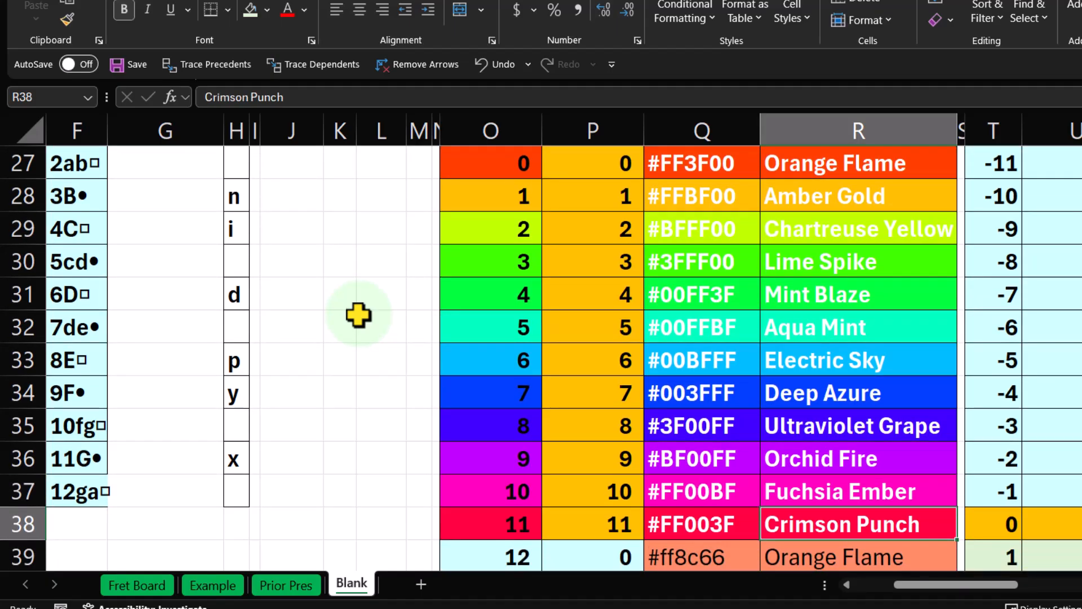
key("Down")
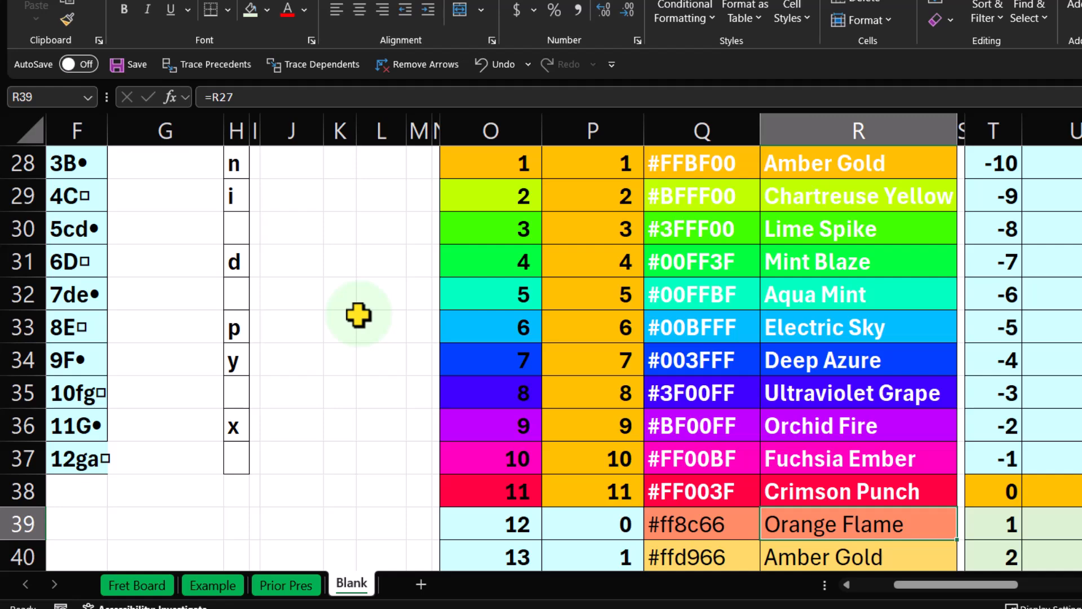
key("Left")
key("Left")
key("Left")
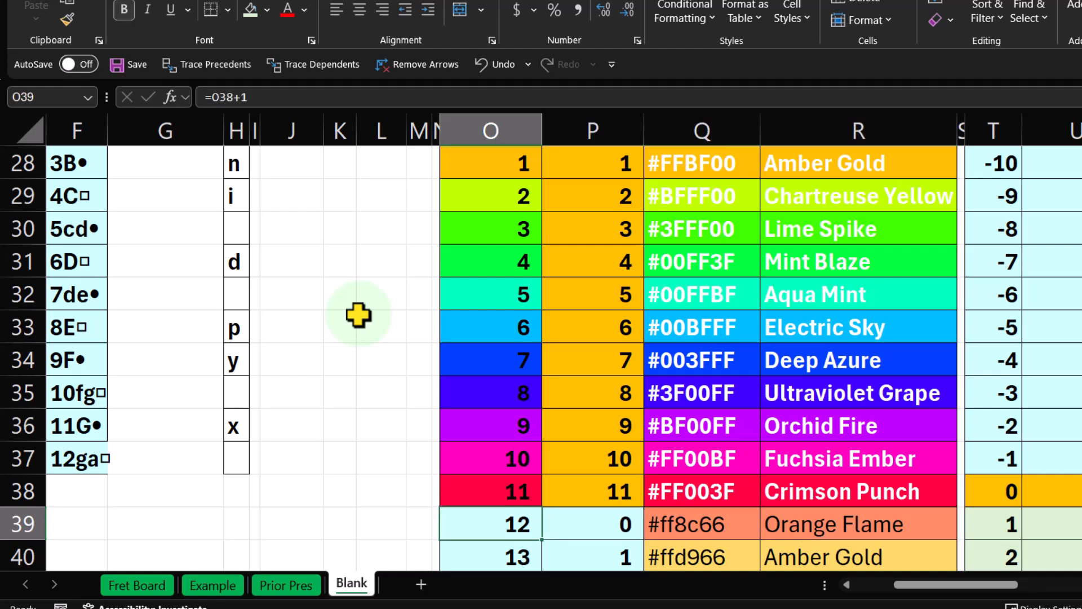
key("Right")
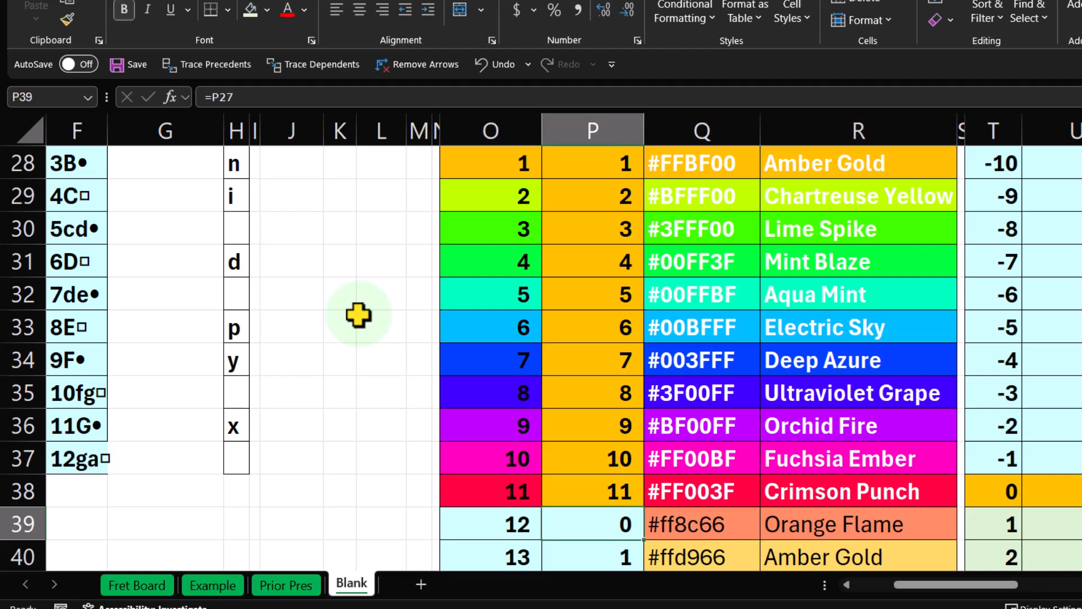
scroll(358, 315, "up", 1)
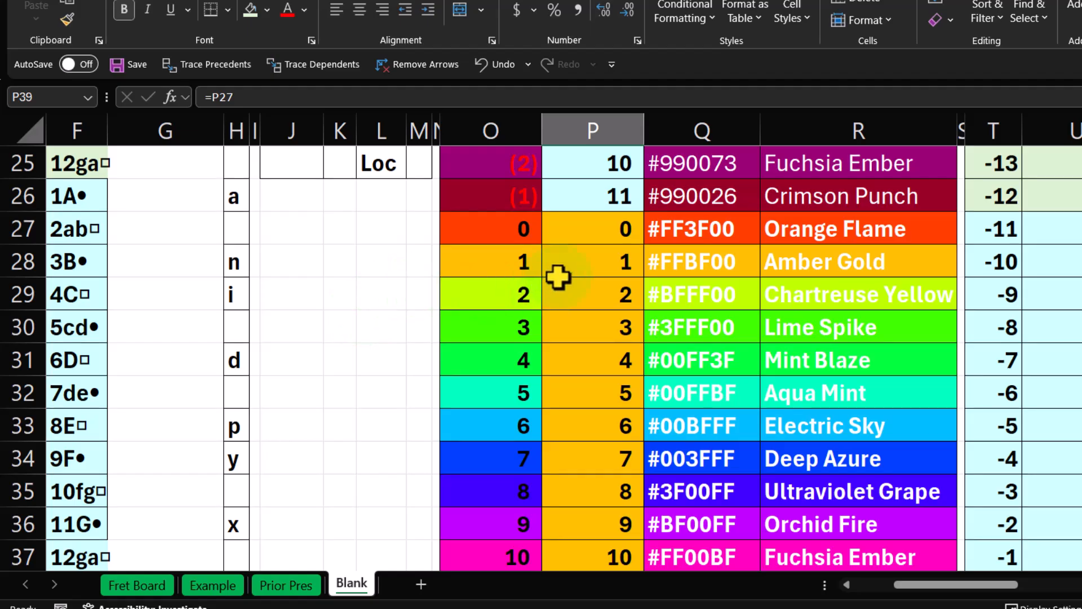
scroll(438, 307, "down", 2)
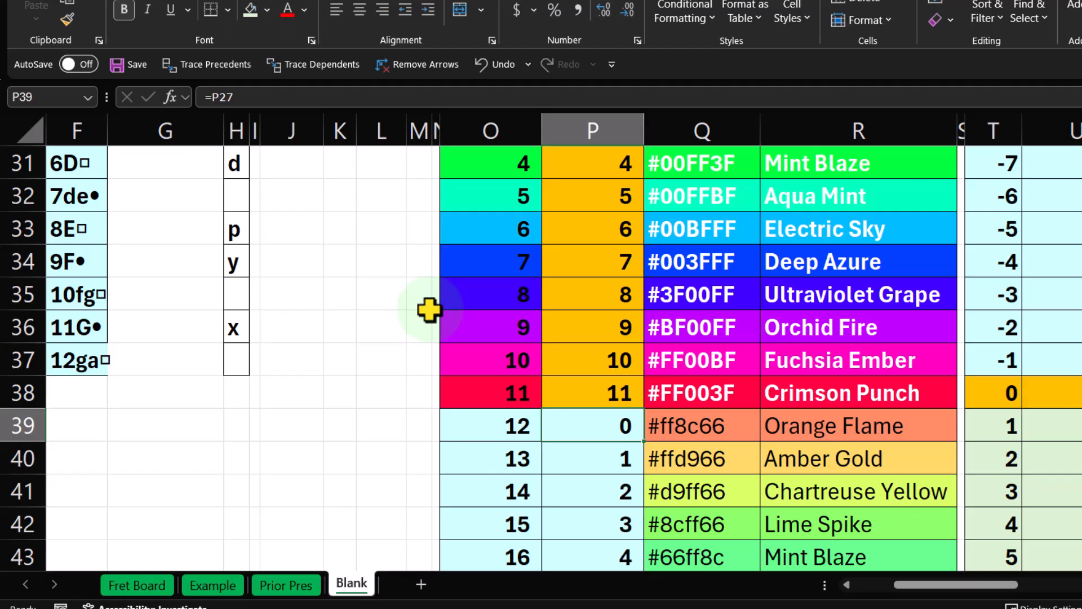
key("Right")
key("Right")
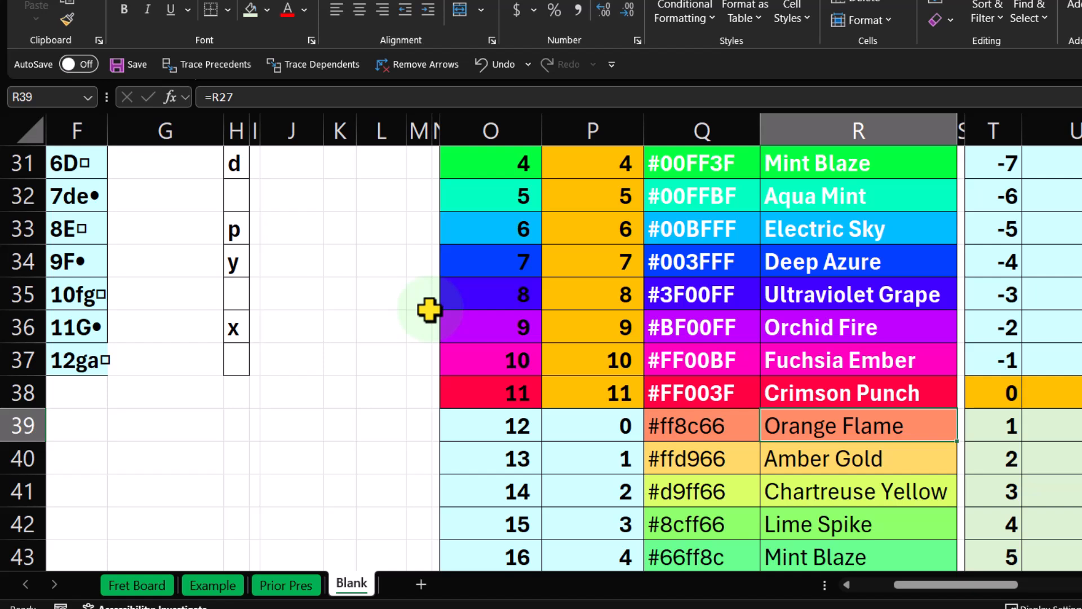
Step: Examine the absolute distance, local distance and colour name formulas in rows 40 to 42, from Amber Gold to Lime Spike
key("Down")
key("Left")
key("Left")
key("Left")
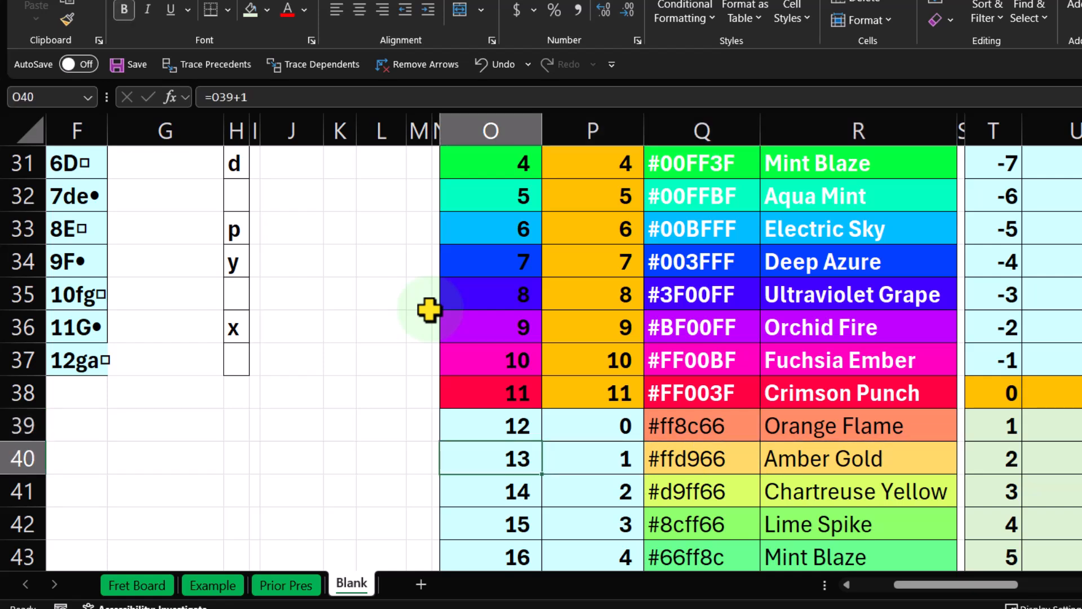
key("Right")
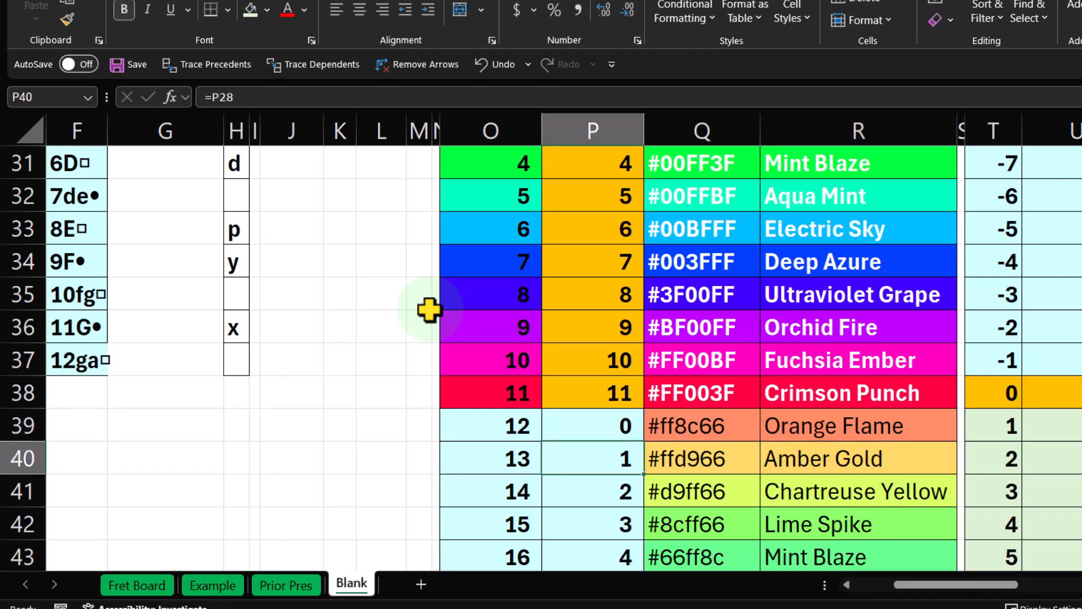
key("Right")
key("Right")
key("Down")
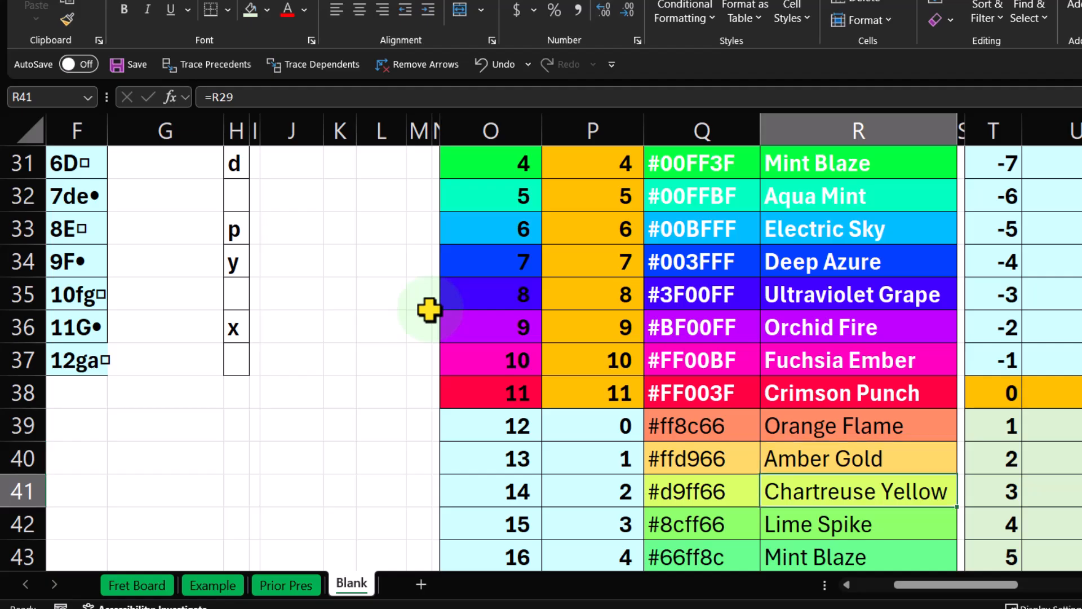
key("Left")
key("Left")
key("Left")
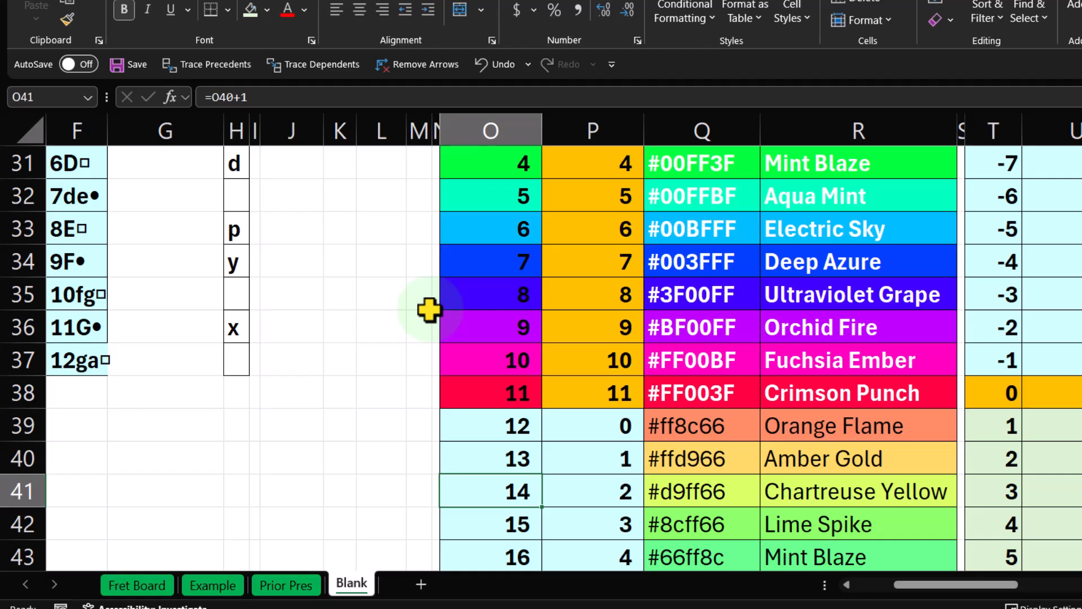
key("Right")
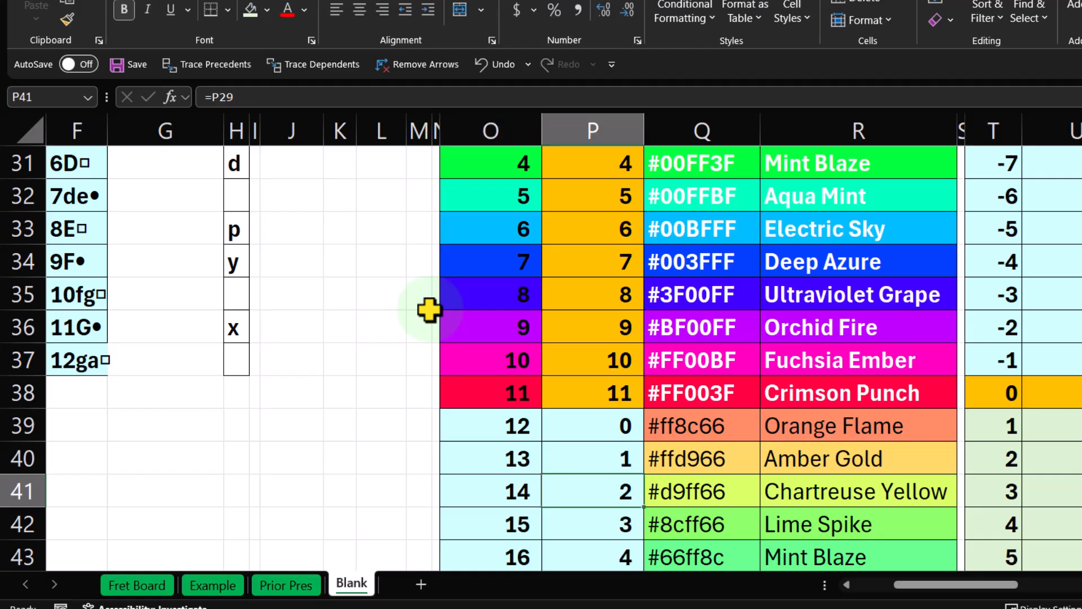
key("Right")
key("Right")
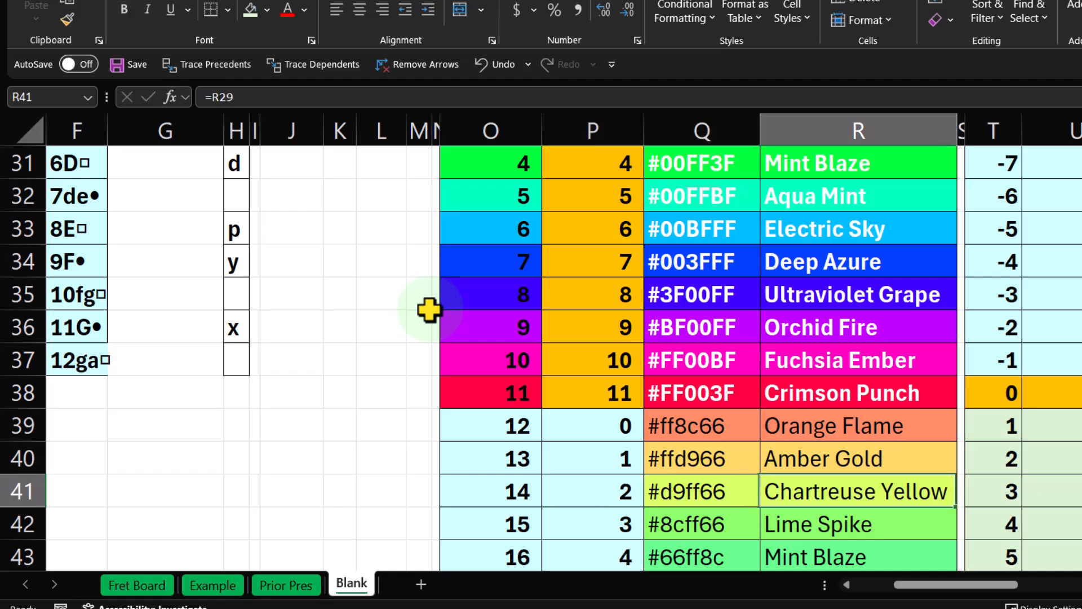
key("Down")
key("Left")
key("Left")
key("Left")
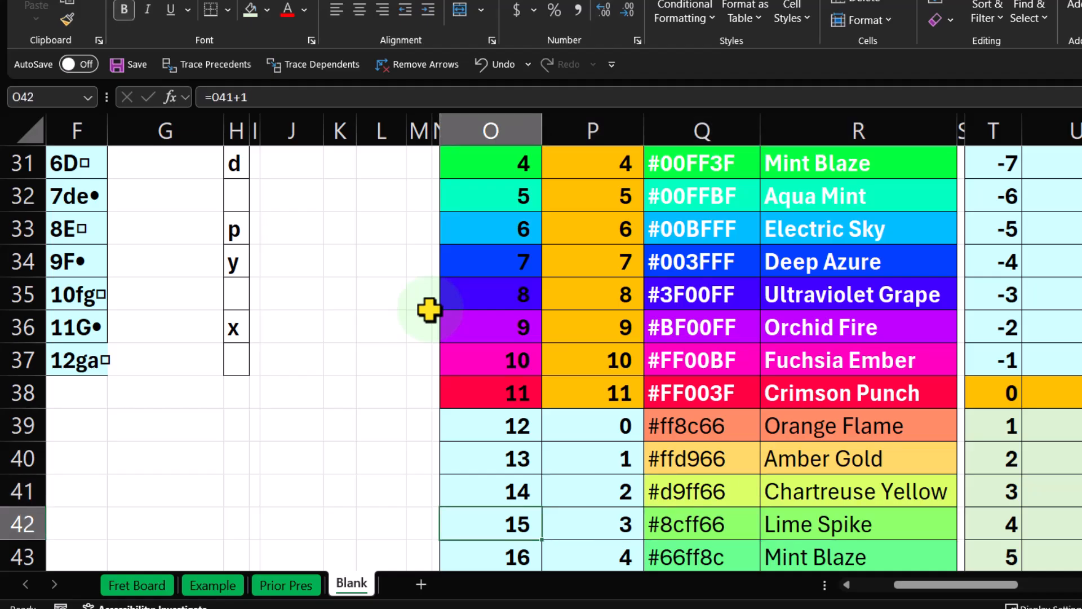
key("Right")
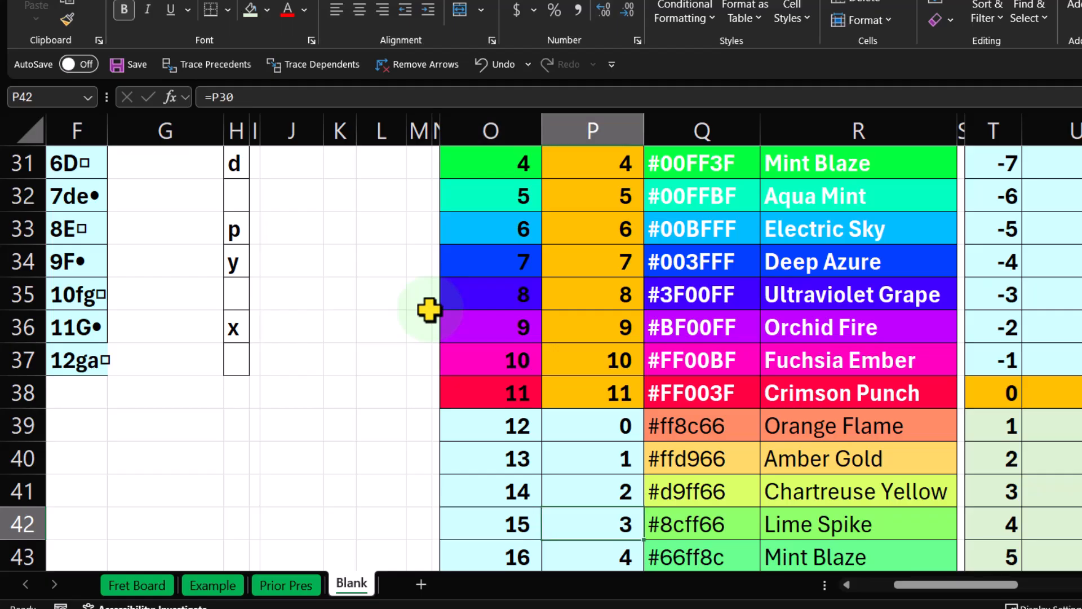
key("Right")
key("Right")
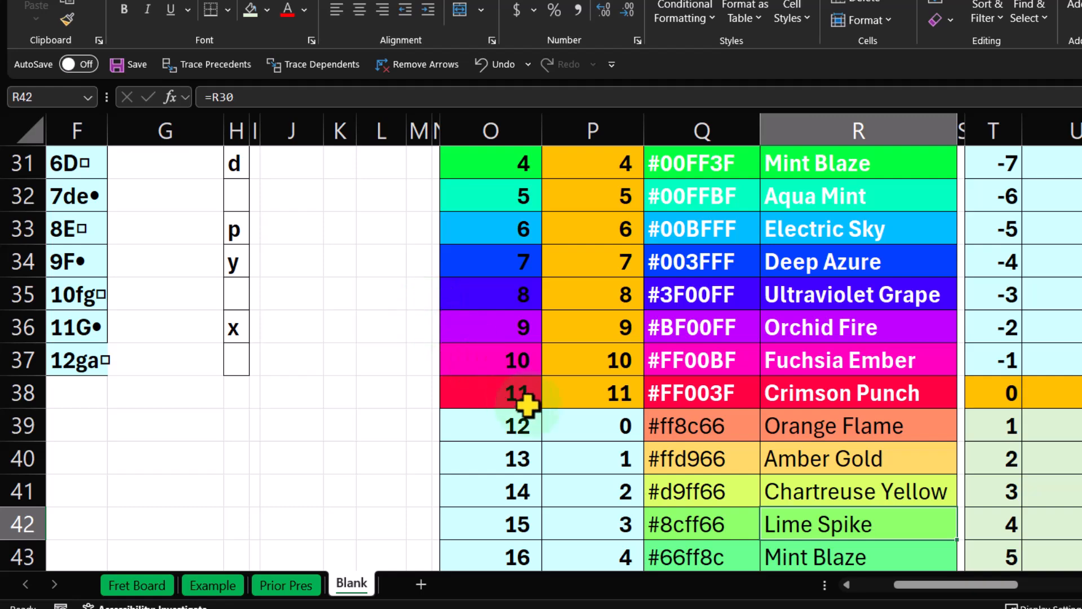
Step: Examine the zero-distance cell O27 and the distance and colour name formulas of the Crimson Punch row 26 above it
scroll(527, 401, "up", 5)
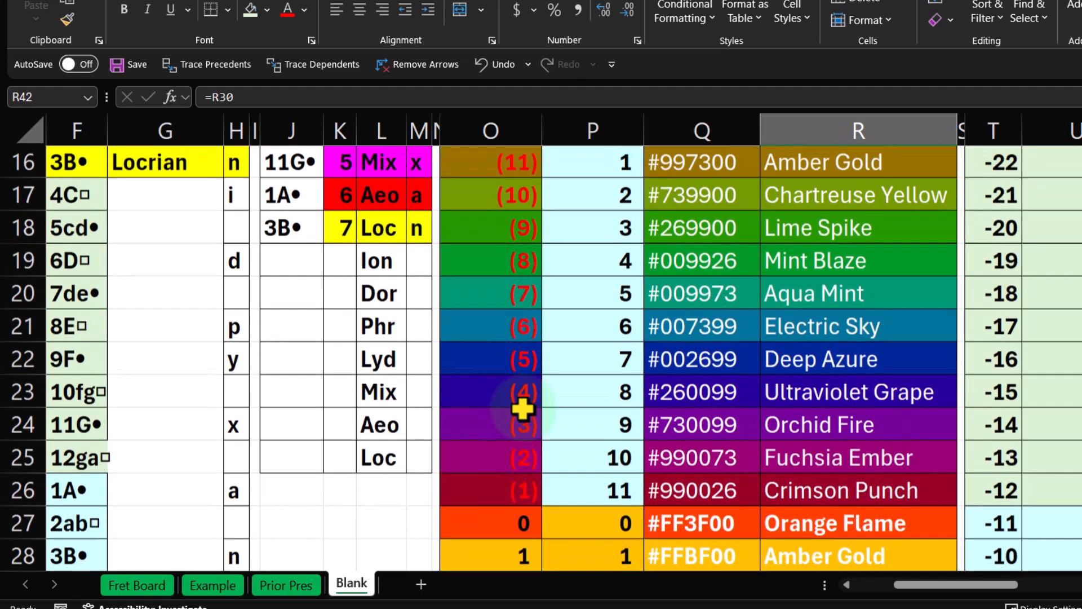
left_click(523, 524)
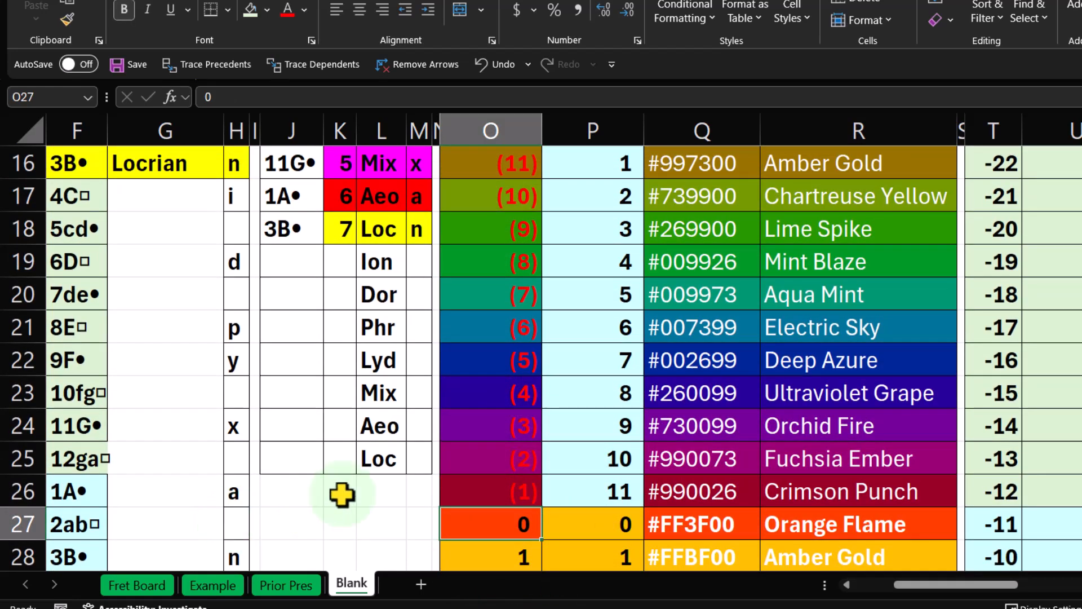
key("Up")
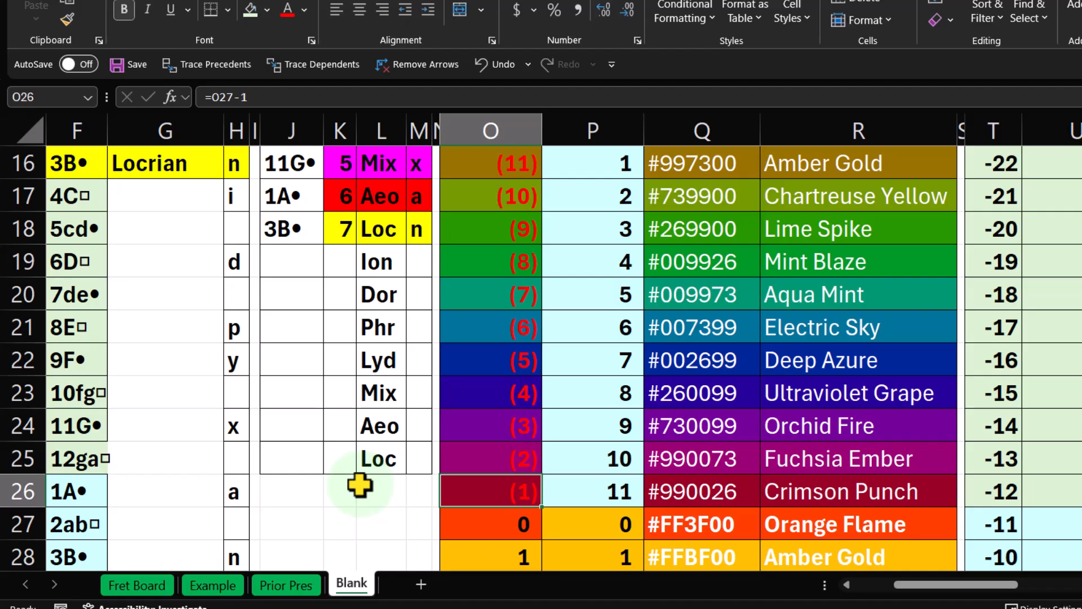
key("Right")
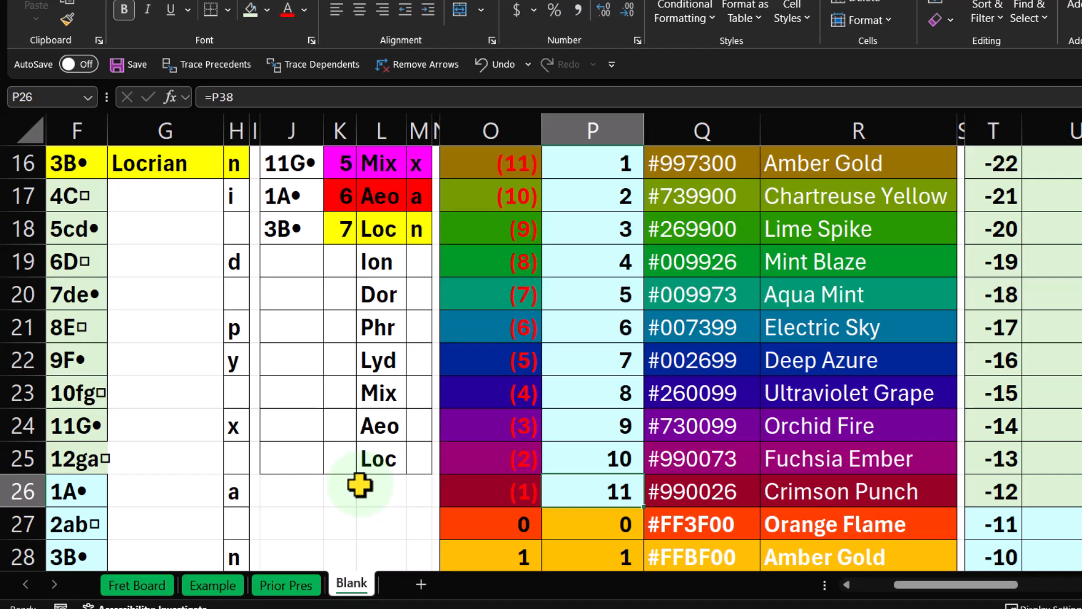
key("Right")
key("Right")
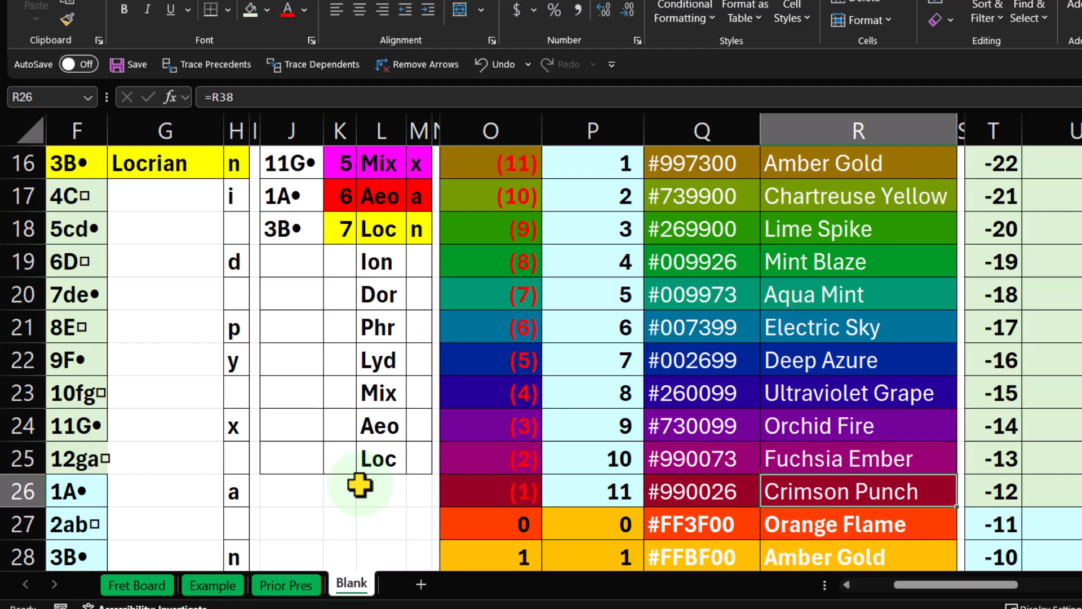
Step: Examine the Half, Mirror Distance, Inverse Distance and interval columns T to AB, down to the Unison row
scroll(359, 485, "up", 5)
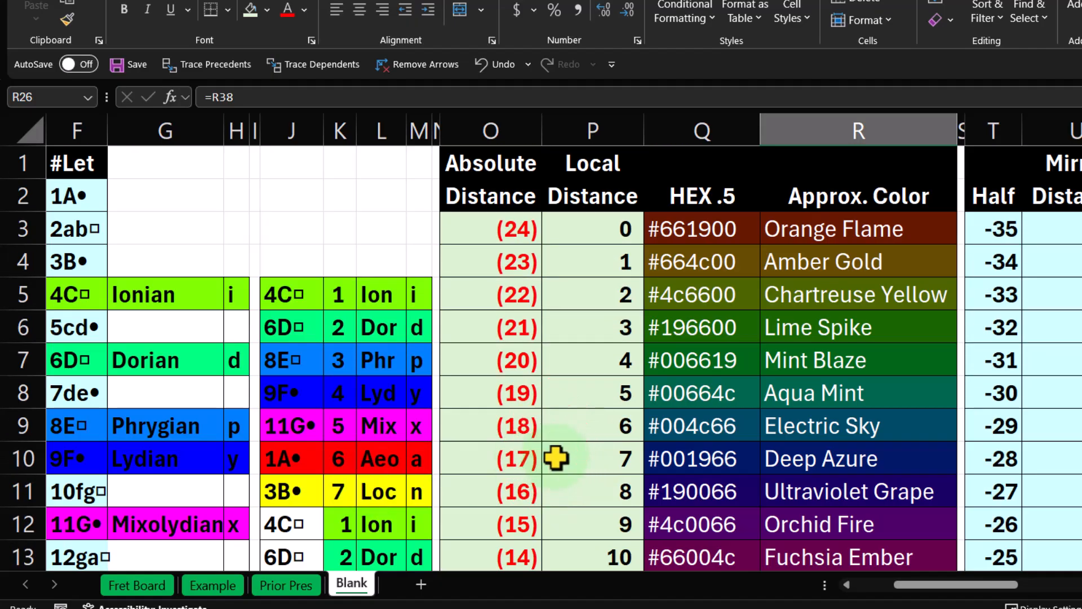
left_click(557, 457)
key("Right")
key("Right")
key("Right")
key("Right")
key("Right")
key("Right")
key("Right")
key("Right")
key("Right")
key("Right")
key("Right")
key("Right")
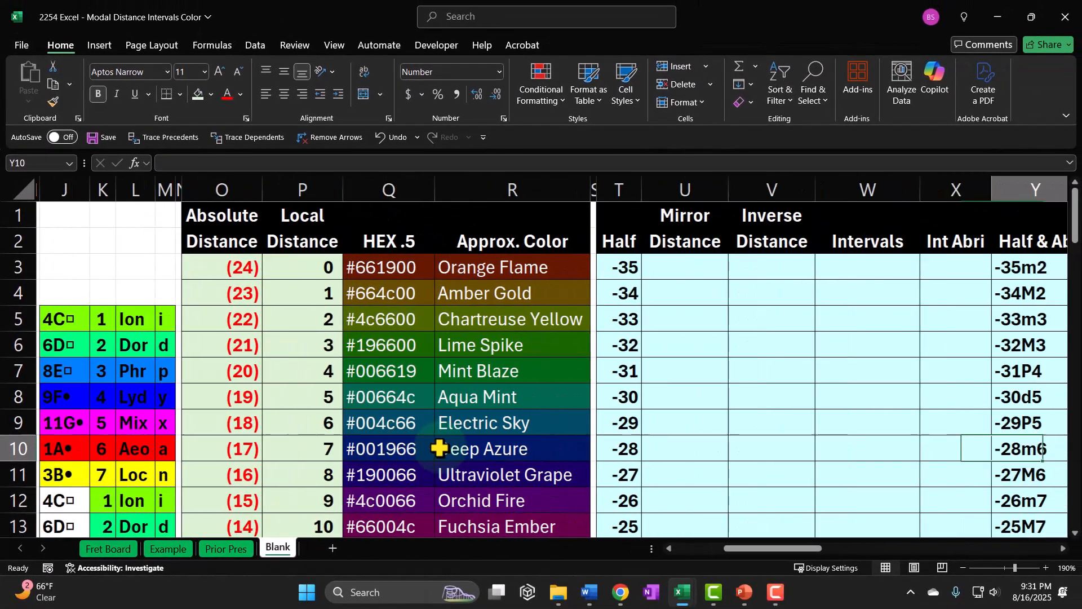
scroll(452, 443, "down", 4)
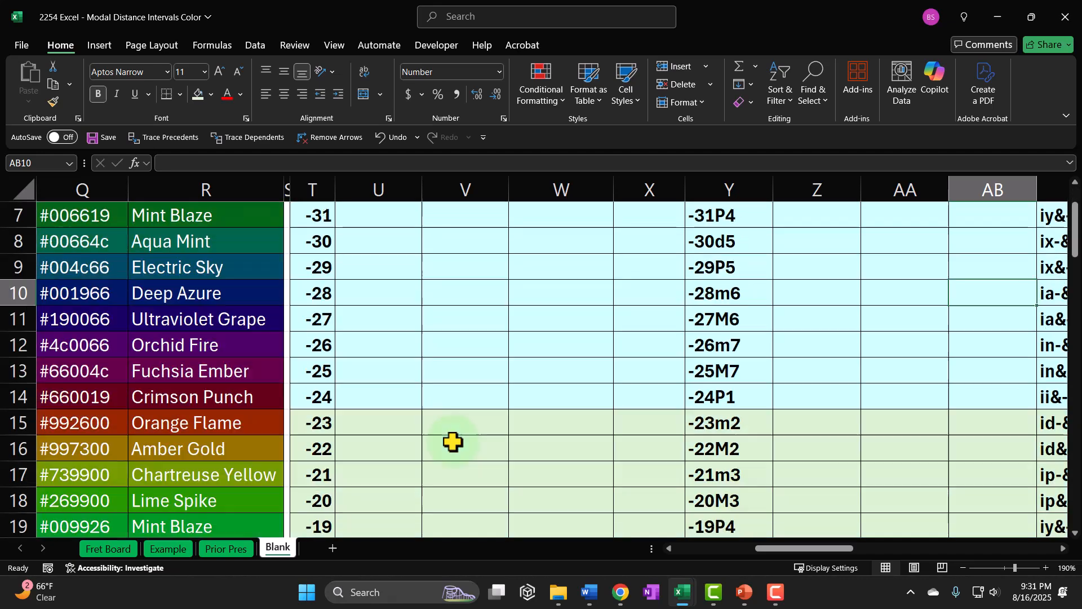
scroll(451, 440, "down", 5)
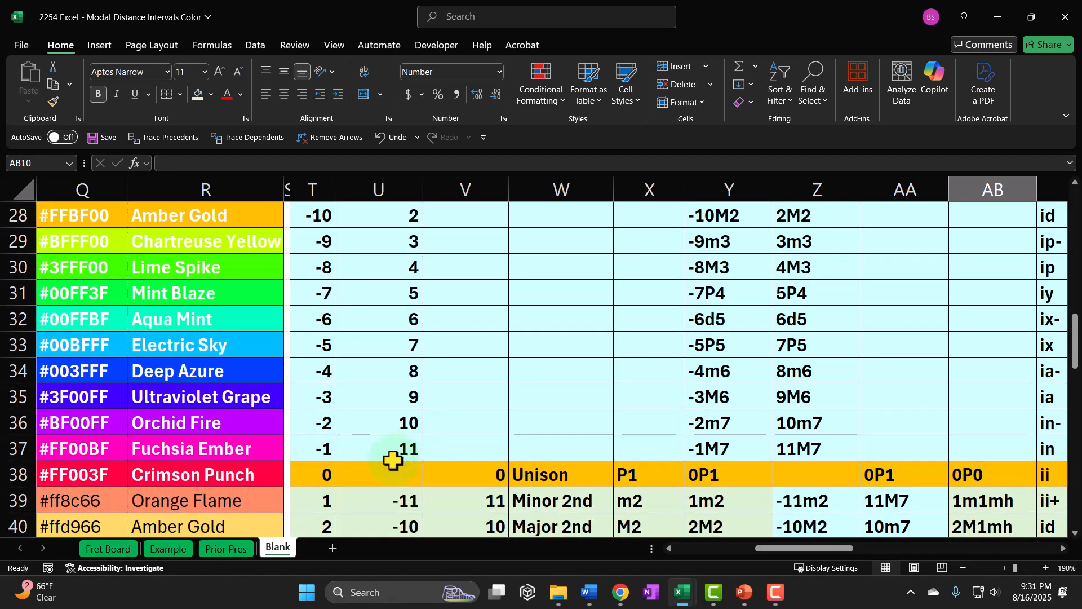
scroll(386, 473, "up", 1)
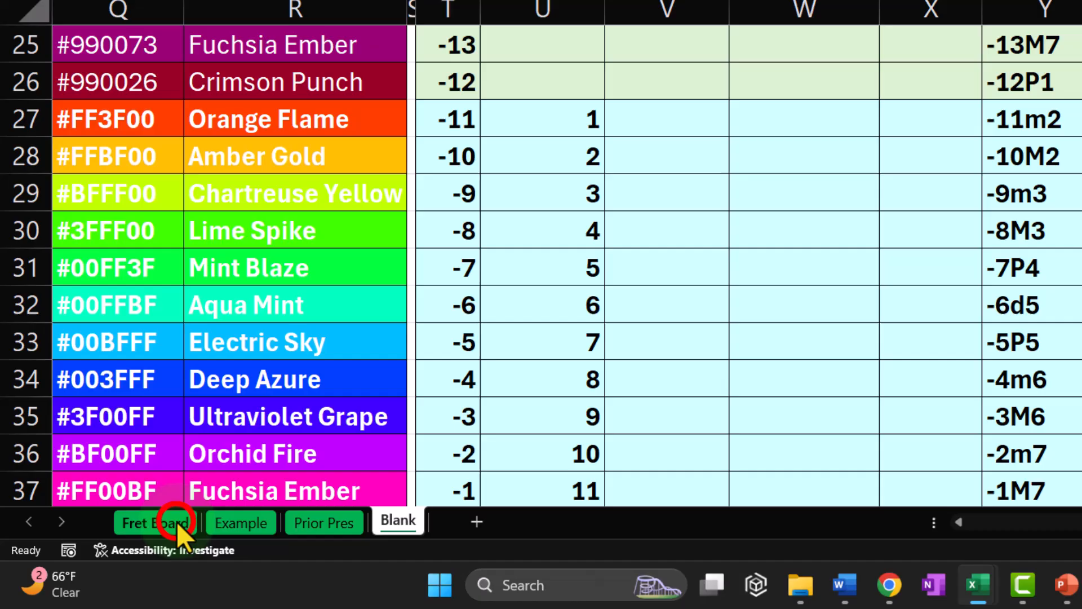
Step: On the Fret Board sheet, set the mode letter in cell FY9 to i
left_click(162, 519)
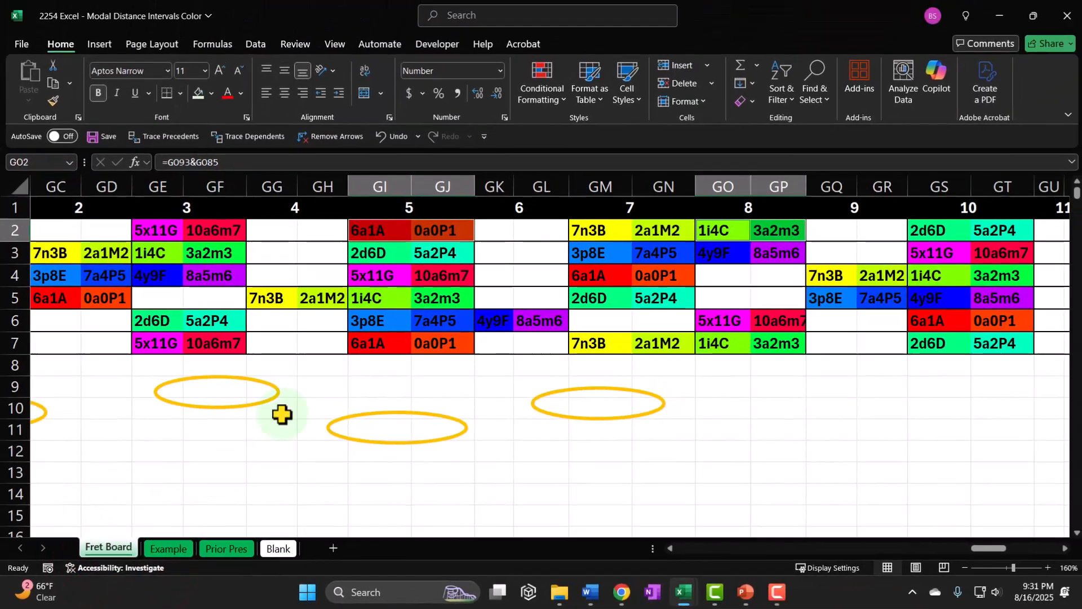
left_click(330, 243)
key("ctrl+v")
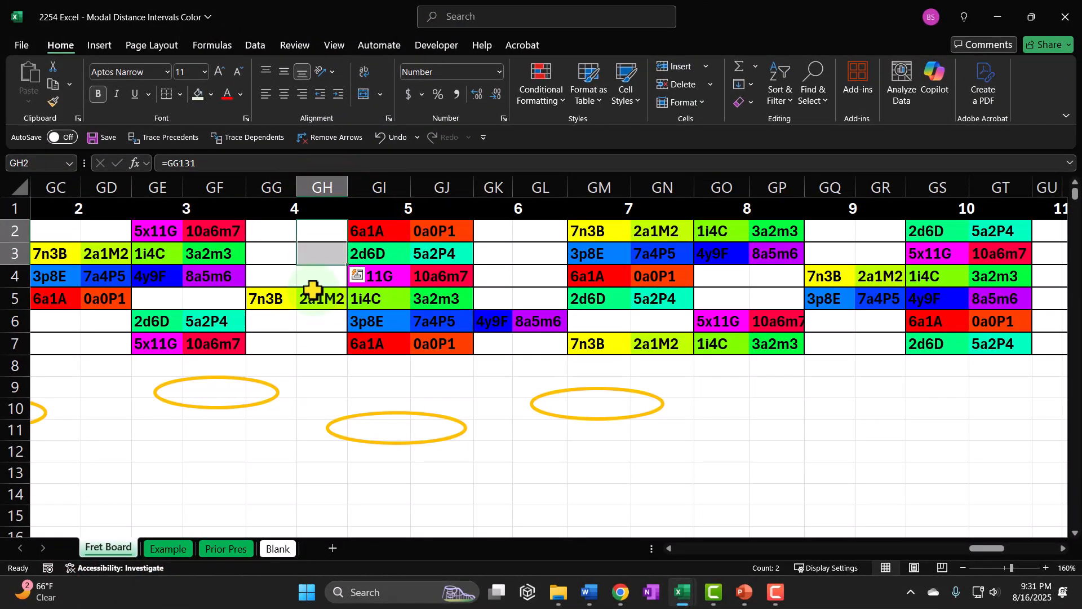
key("Left")
key("Left")
key("Left")
key("Left")
key("Left")
key("Left")
key("Left")
key("Left")
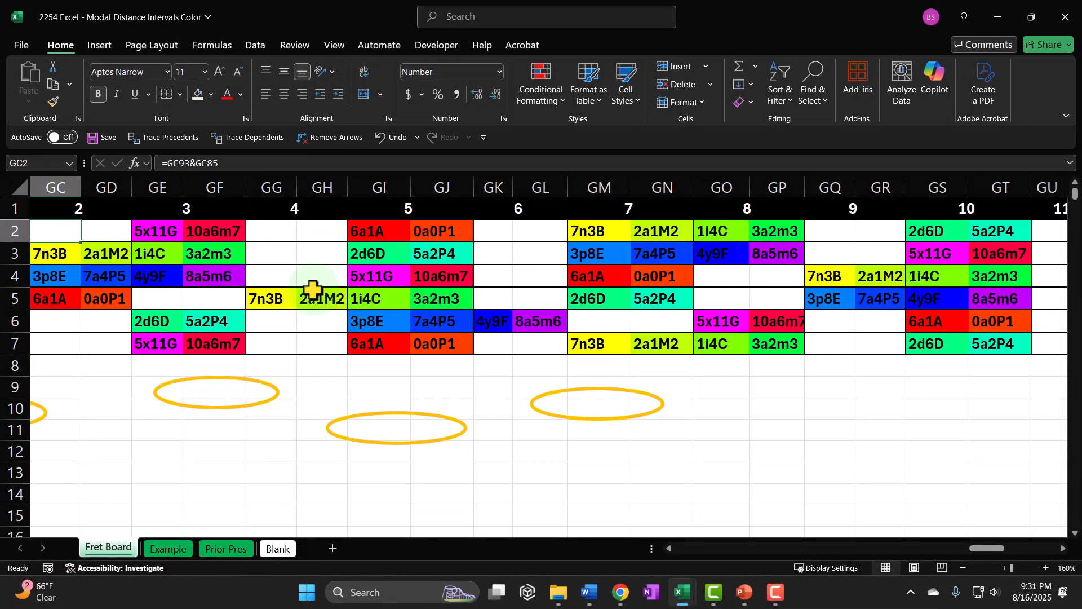
key("Left")
key("Left")
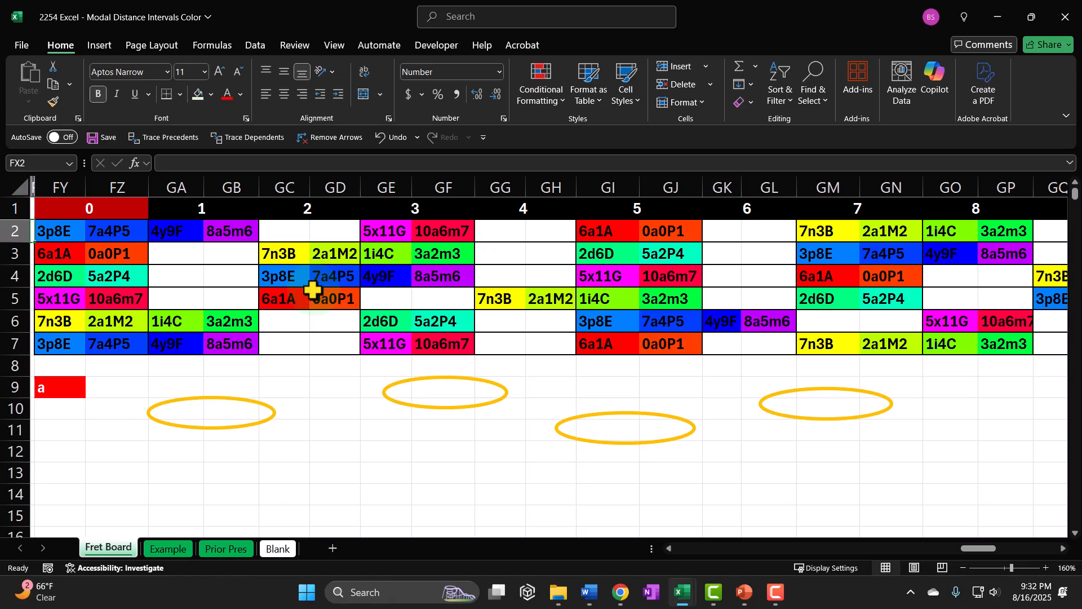
key("Down")
key("Down")
key("Down")
key("Down")
key("Down")
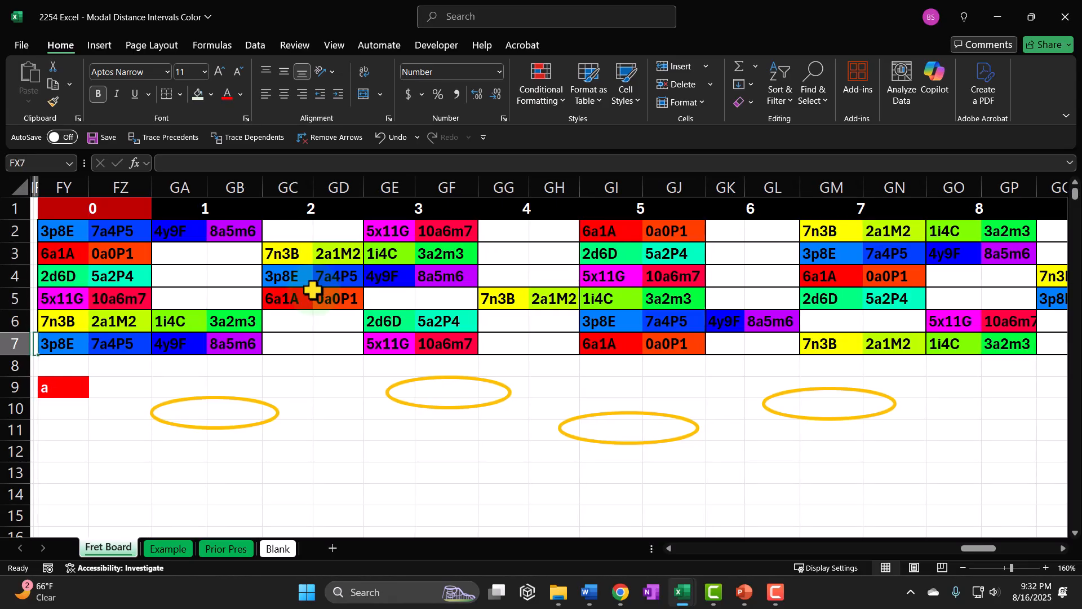
key("Right")
key("Down")
key("Down")
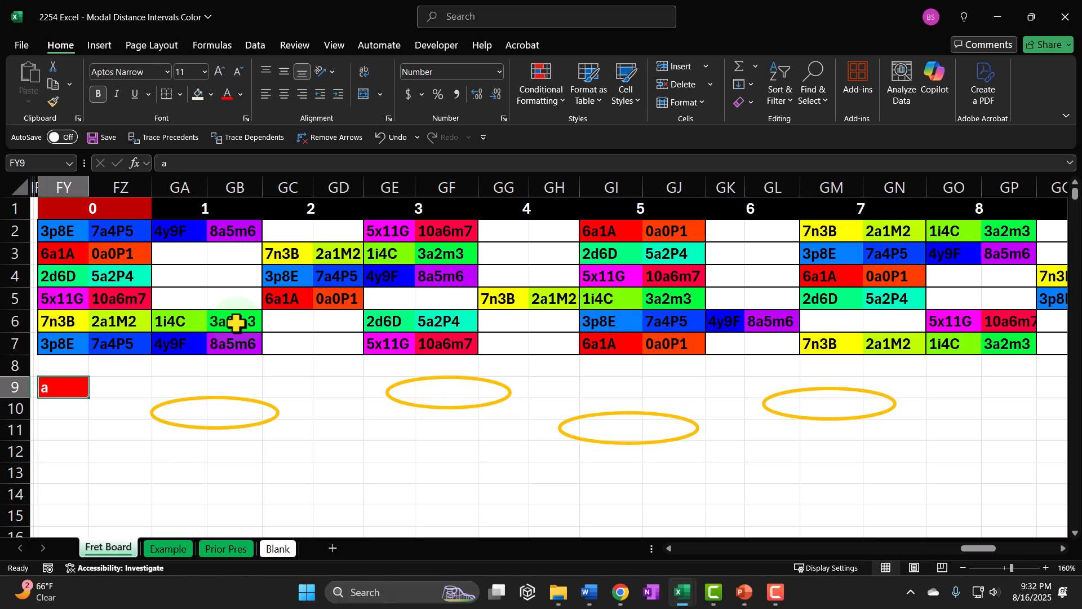
type("i")
key("Return")
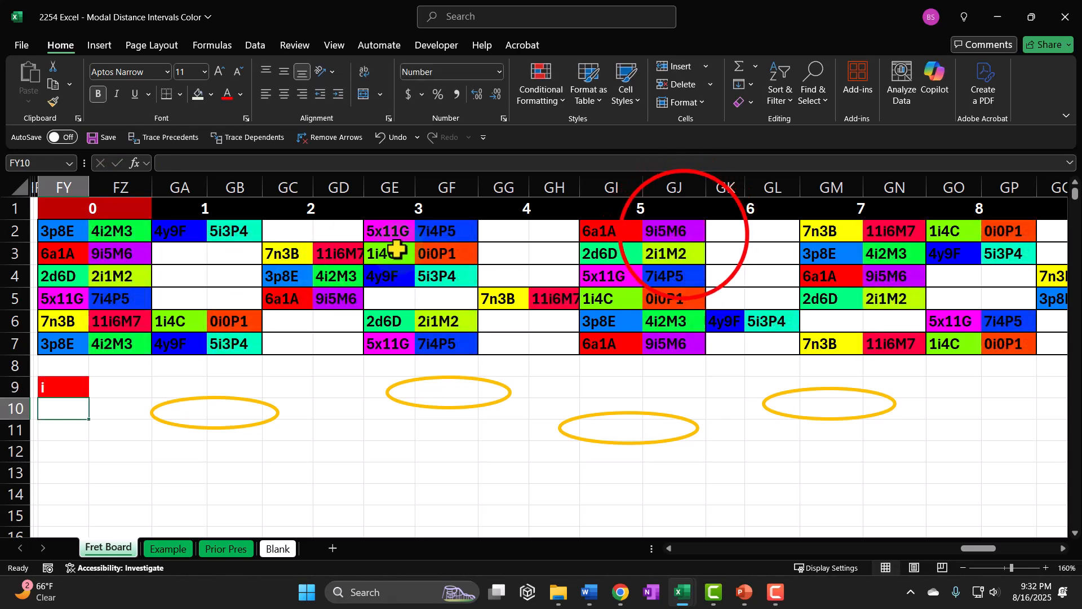
Step: Inspect the formula in Fret Board cell GJ2 at fret 5, and return to the Blank sheet
left_click(658, 235)
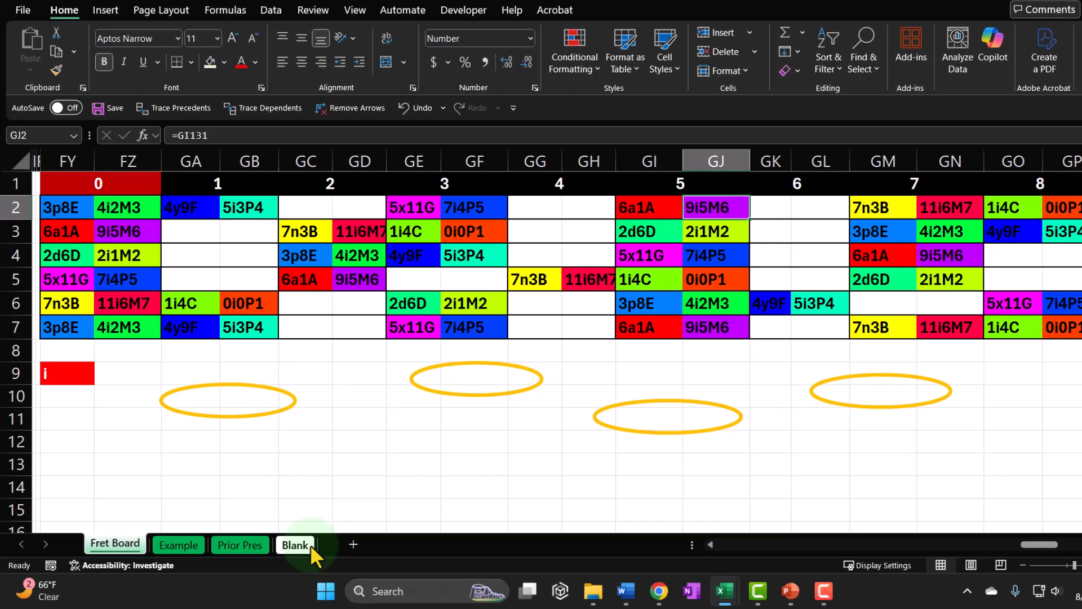
left_click(291, 547)
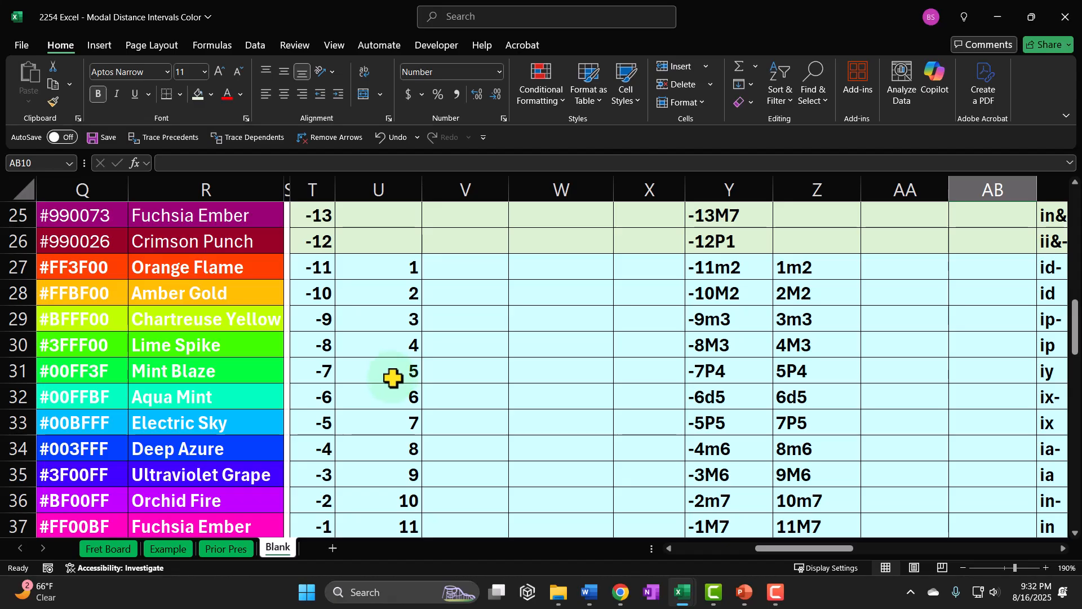
Step: Examine the half distances in T27:T28 and the mirror distance formula in U27 alongside the Orange Flame row
left_click_drag(313, 268, 326, 289)
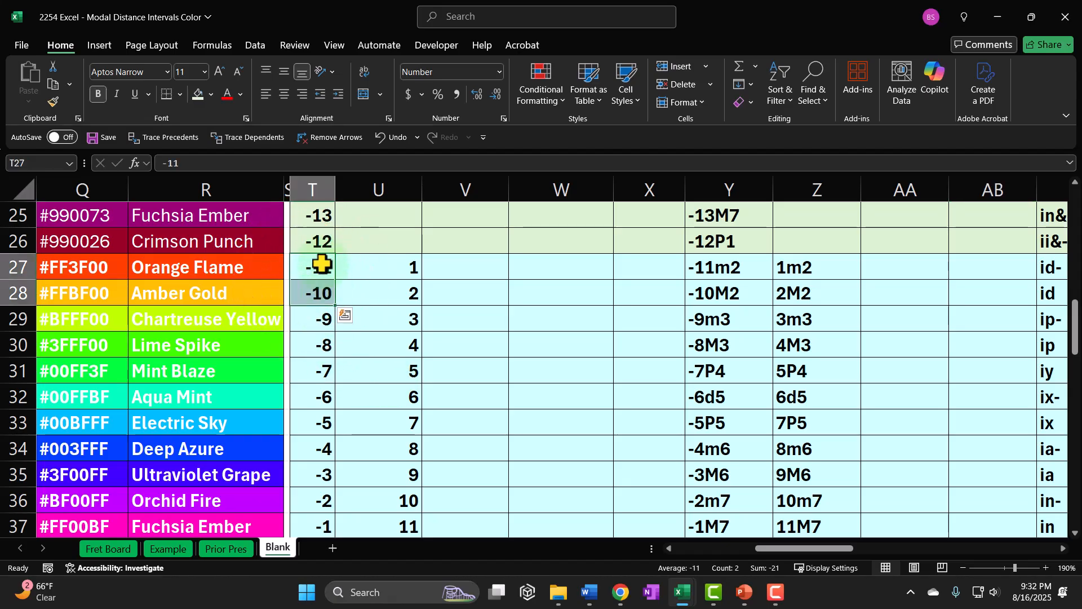
key("Right")
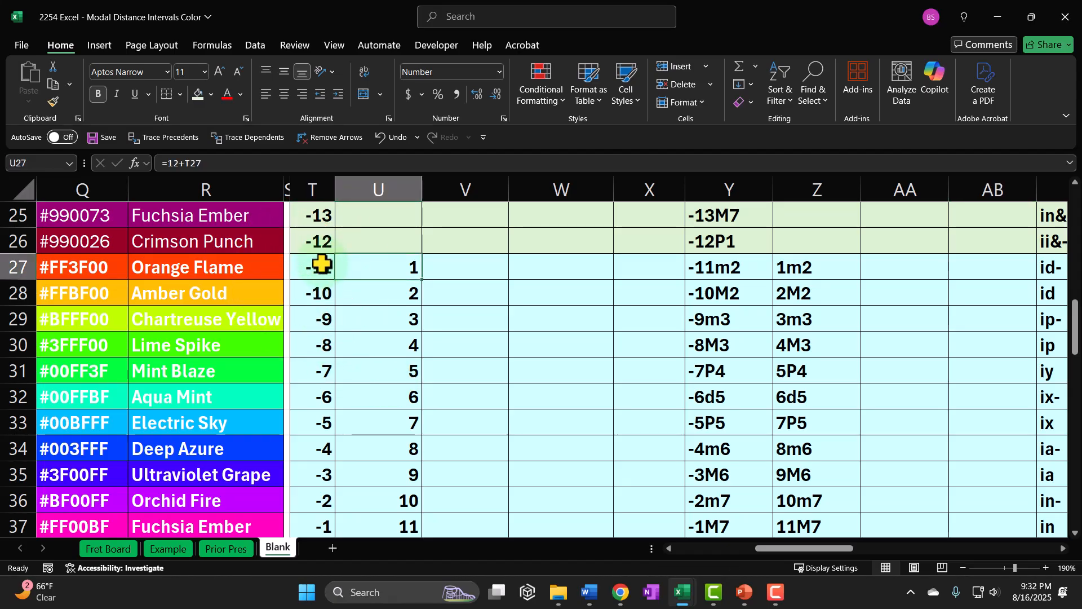
key("Left")
key("Left")
key("Left")
key("Left")
key("Left")
key("Left")
key("Left")
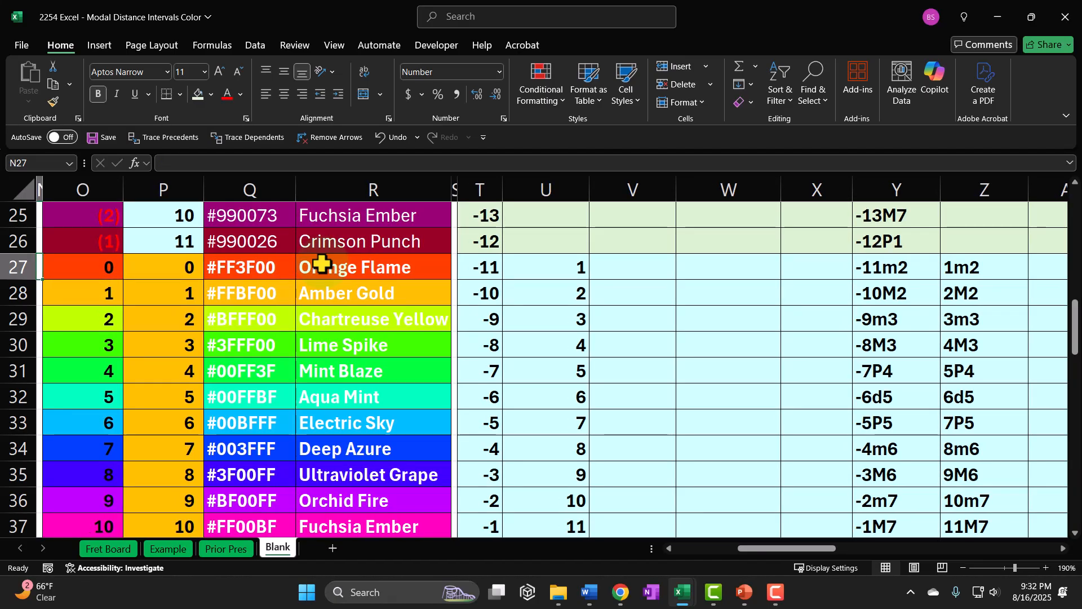
Step: Compare the colour distances in columns O to R with the half values in T39:T41, returning to zero-distance cell O27
scroll(323, 277, "down", 3)
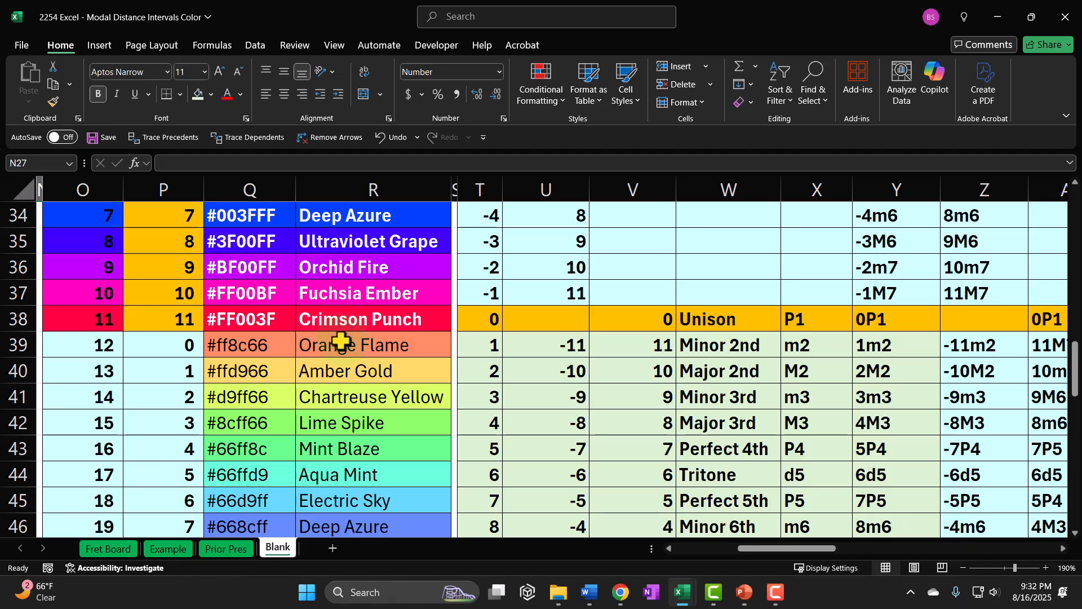
scroll(361, 355, "up", 3)
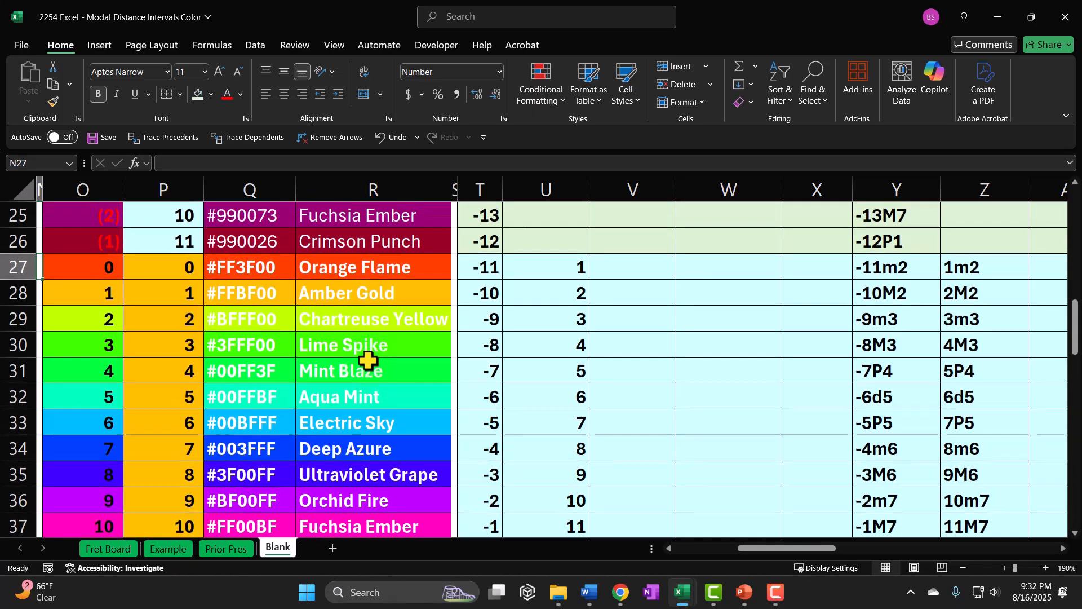
scroll(417, 372, "down", 3)
left_click_drag(488, 353, 489, 390)
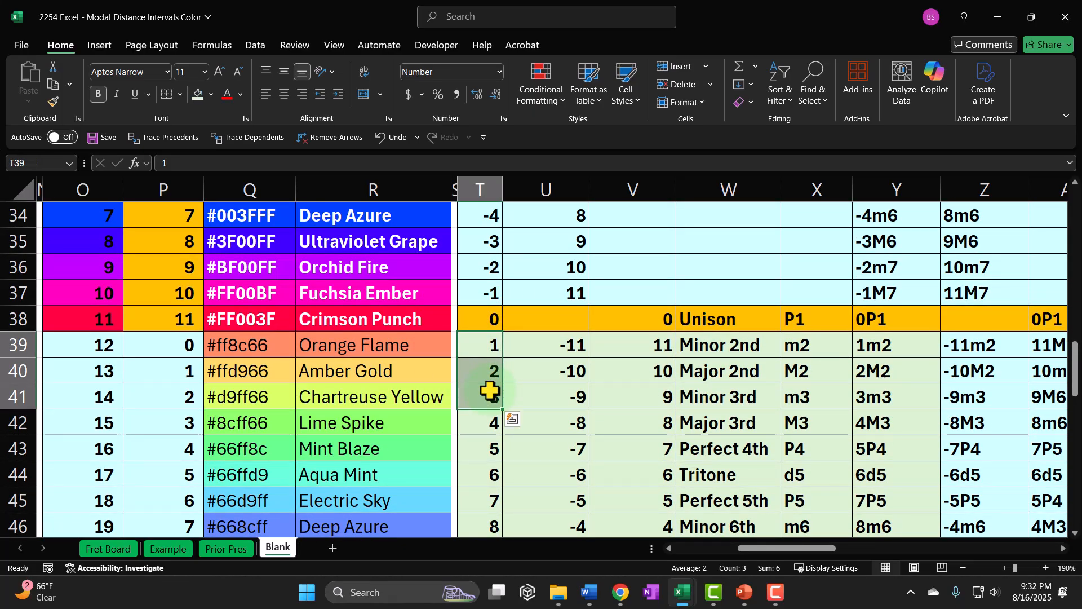
scroll(502, 389, "down", 1)
scroll(505, 388, "up", 1)
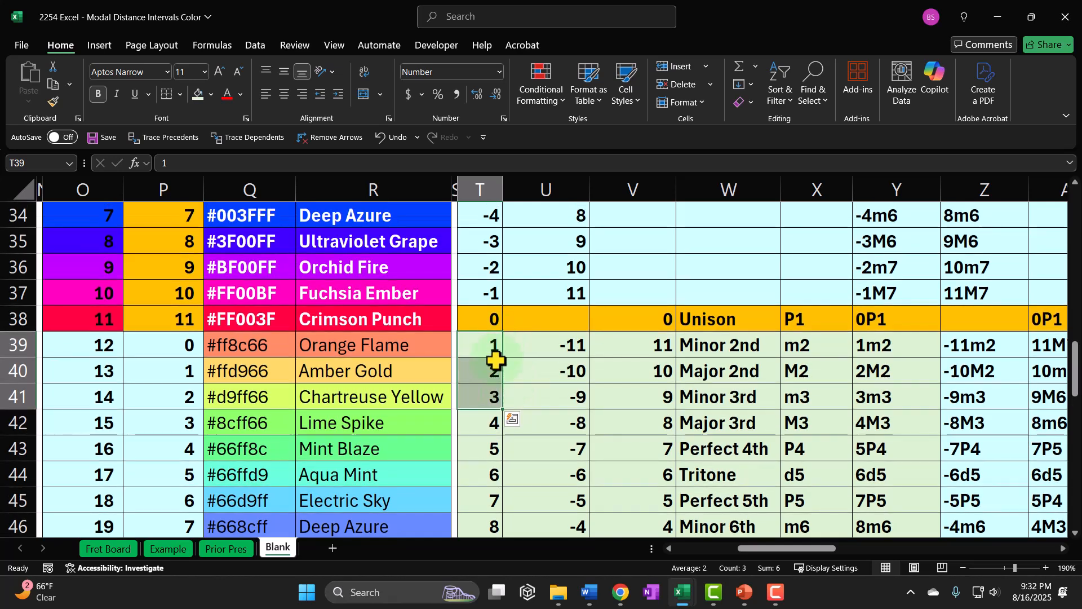
scroll(496, 362, "up", 2)
scroll(496, 362, "up", 3)
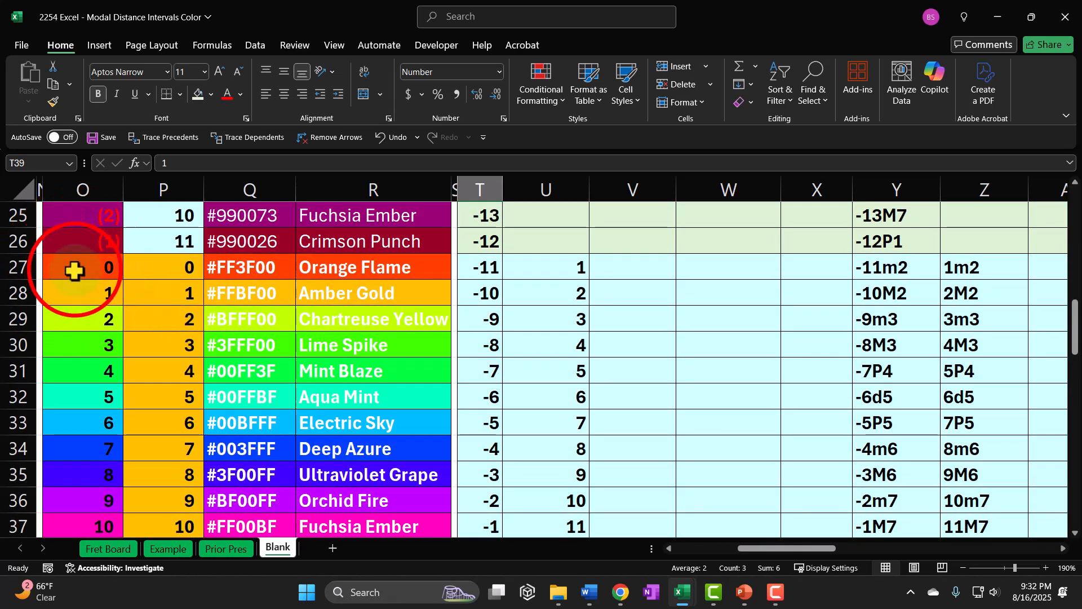
left_click(74, 271)
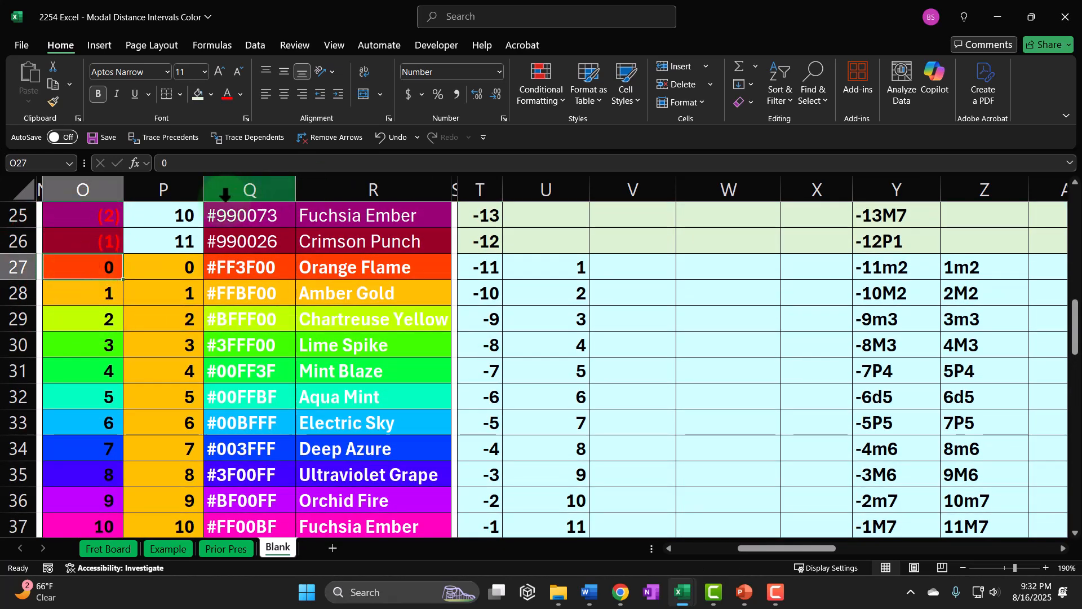
Step: Copy the Orange Flame formatting from colour code cell Q27 onto the zero half-distance cell T38 with Format Painter
left_click_drag(777, 548, 756, 546)
left_click_drag(435, 268, 455, 278)
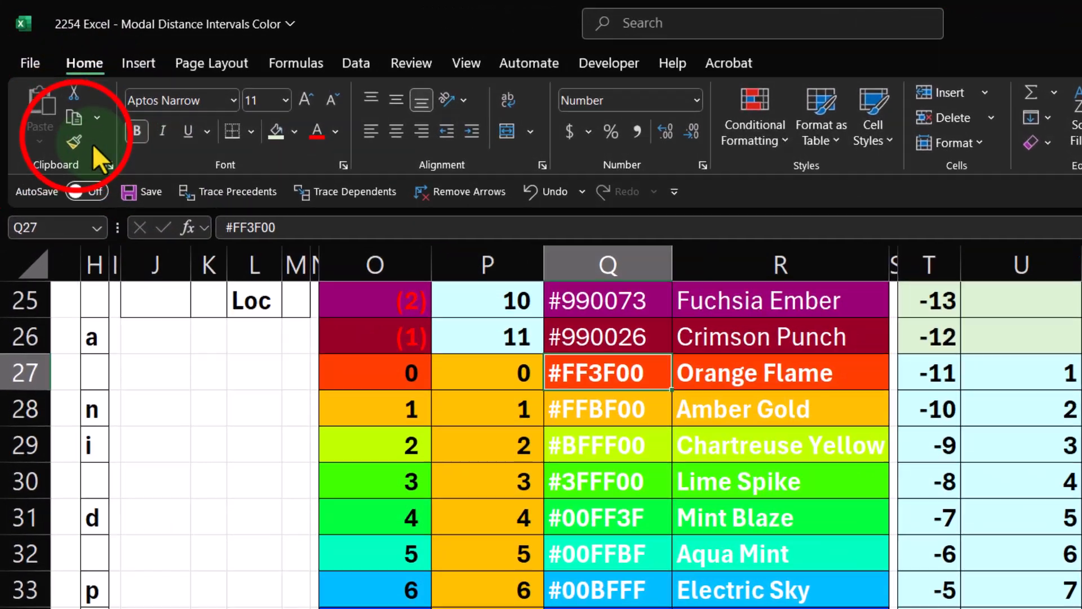
left_click(76, 142)
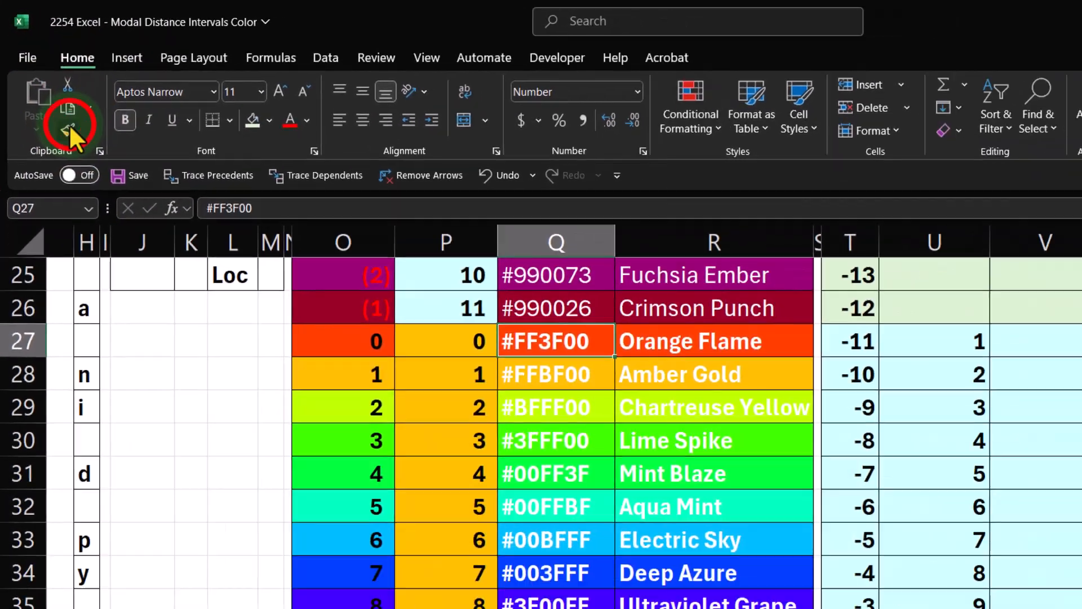
scroll(833, 394, "down", 1)
scroll(354, 345, "up", 1)
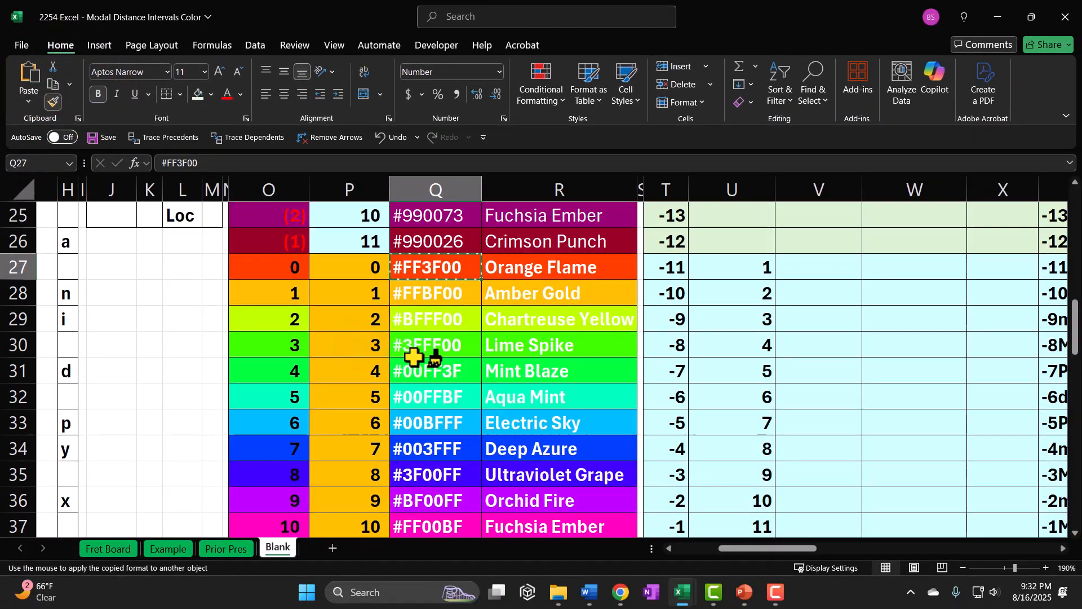
scroll(416, 355, "down", 2)
scroll(441, 384, "up", 2)
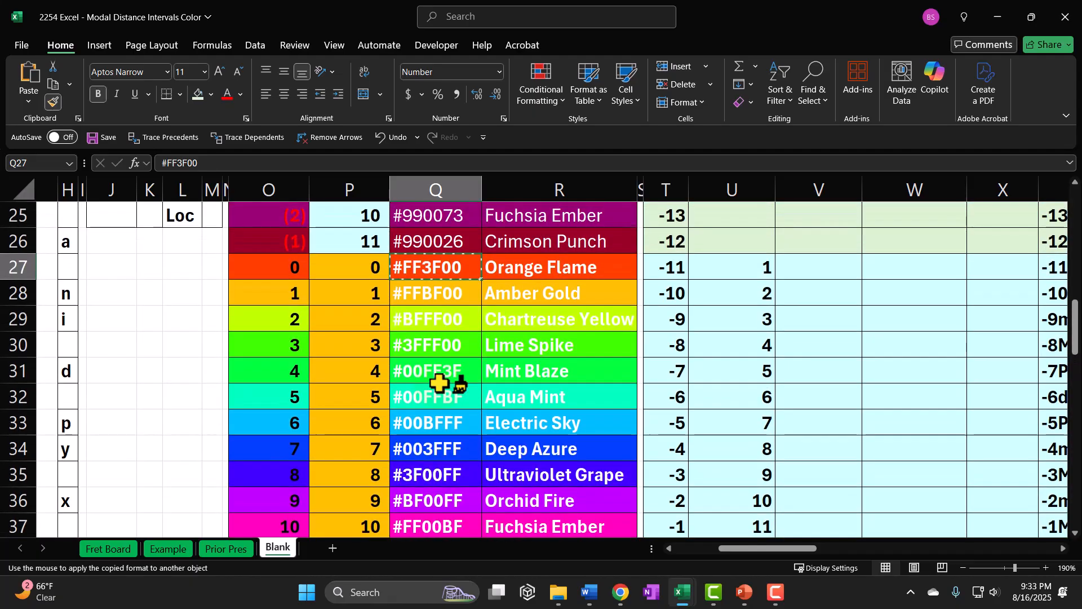
scroll(686, 415, "down", 4)
scroll(694, 366, "up", 1)
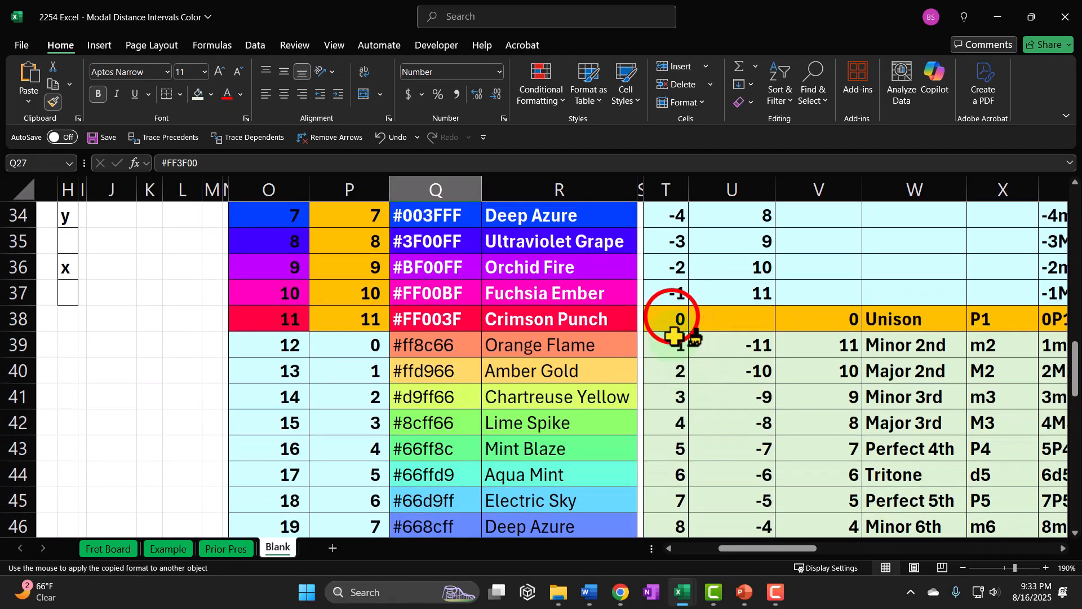
left_click(675, 319)
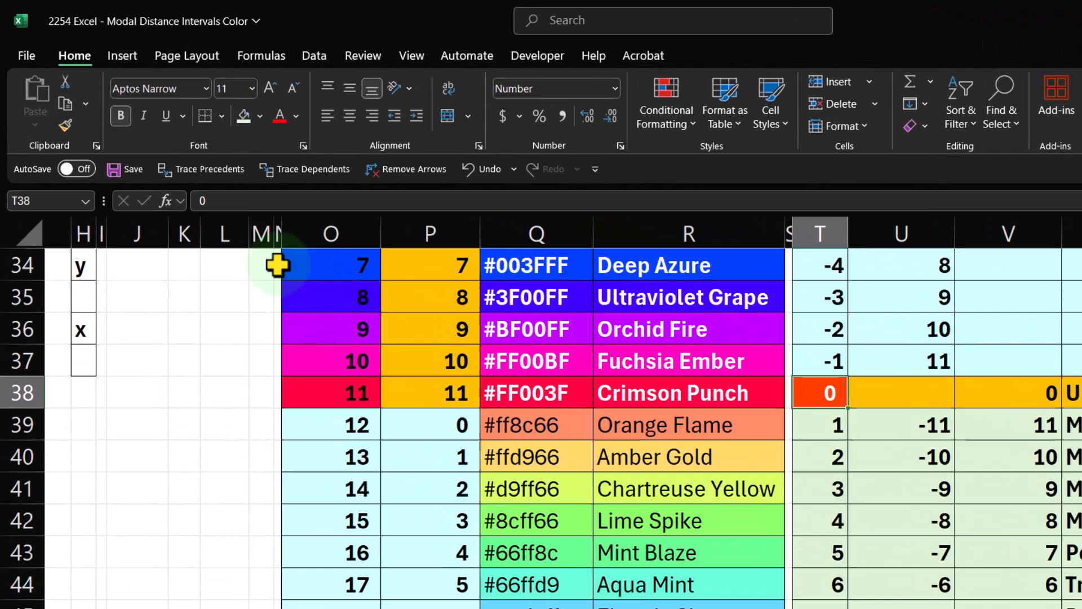
Step: Copy the orange formatting from T38 onto the Unison cell W38 in the Intervals column
left_click(53, 101)
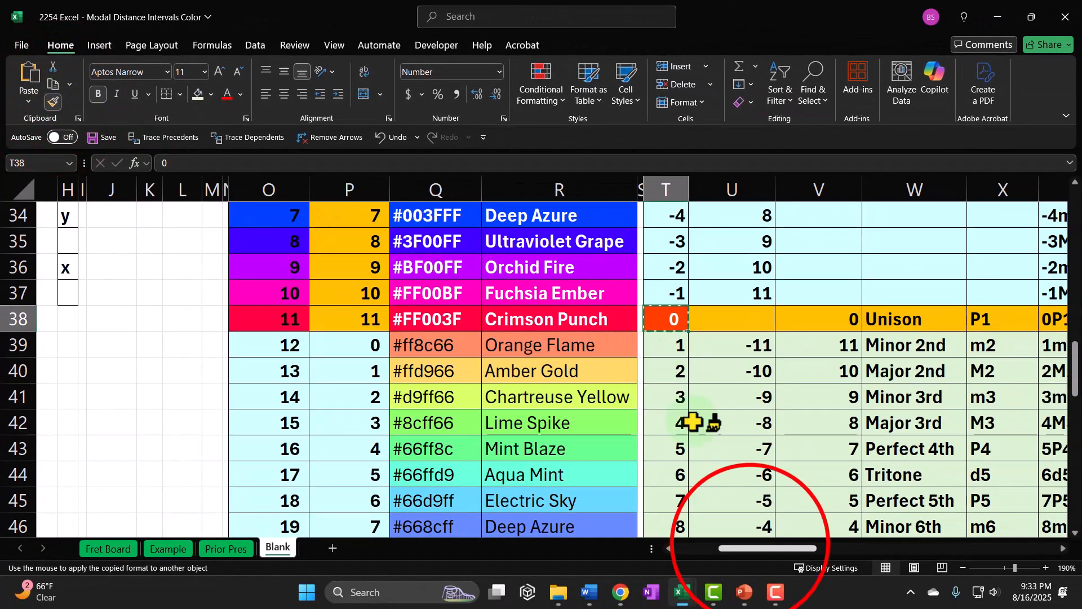
left_click_drag(750, 544, 794, 548)
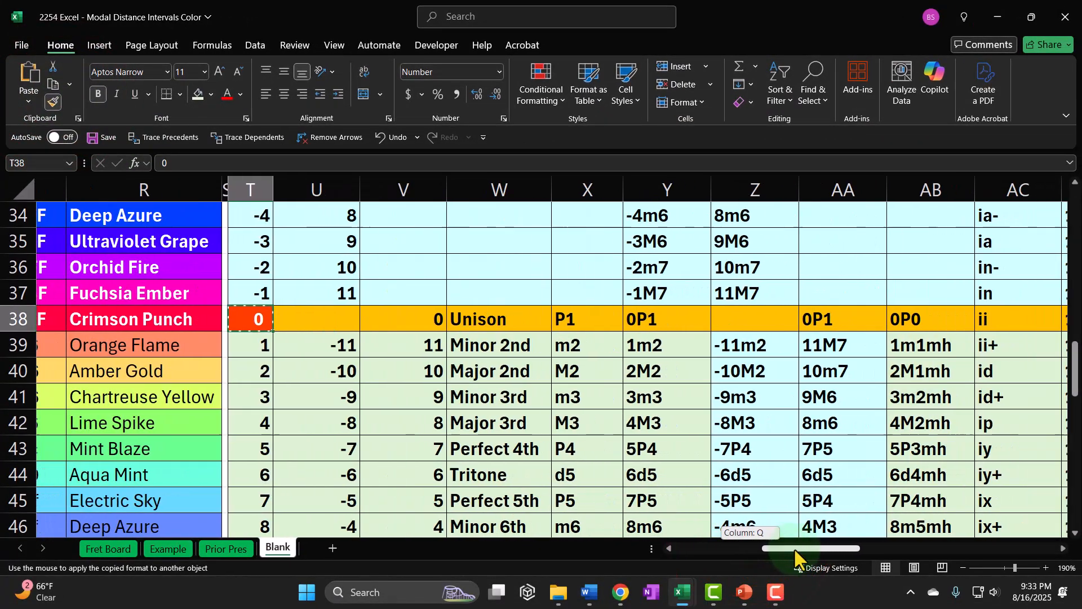
scroll(490, 412, "up", 11)
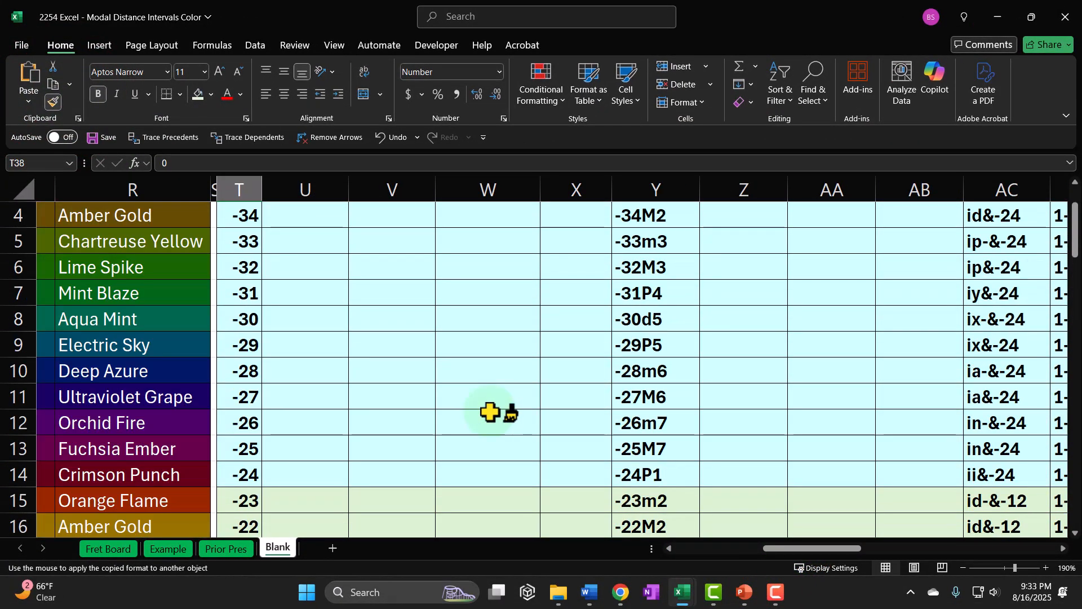
scroll(490, 412, "down", 9)
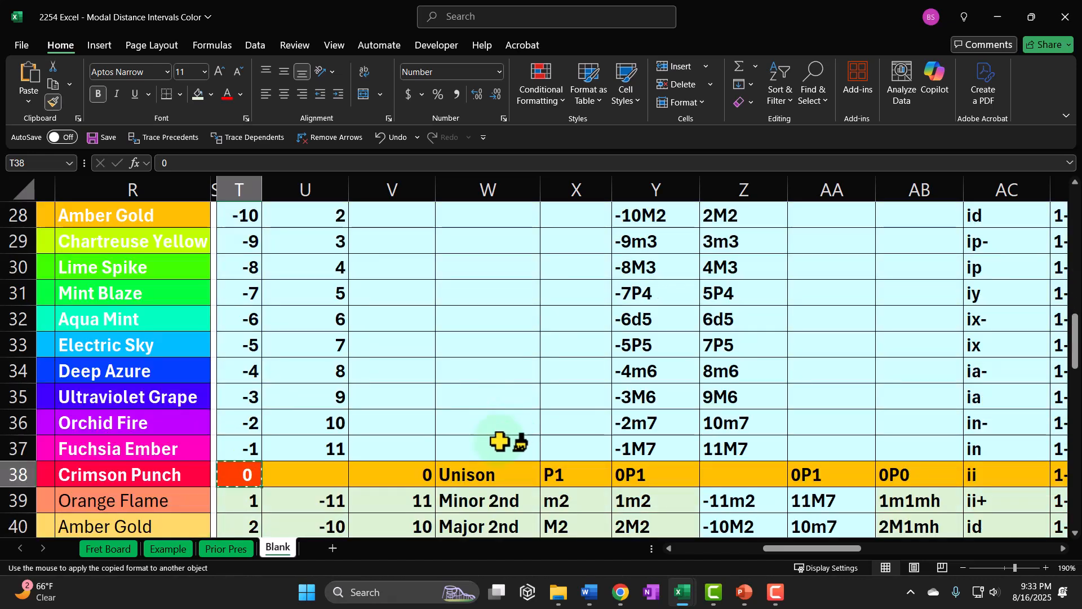
left_click(451, 469)
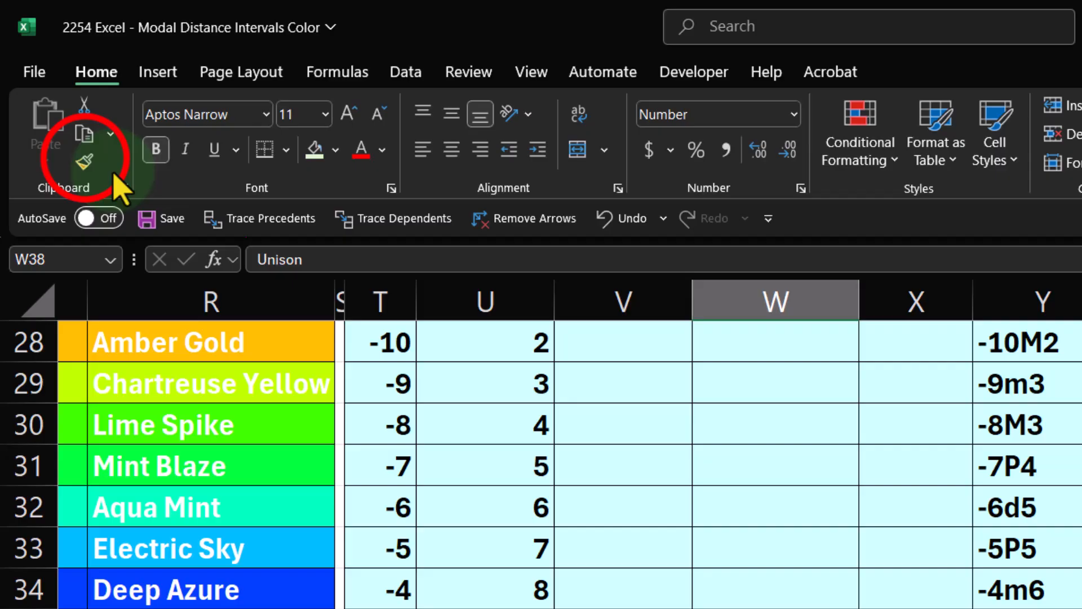
Step: Pick up the formatting of the Unison cell W38 with Format Painter and check the interval column headings
left_click(60, 116)
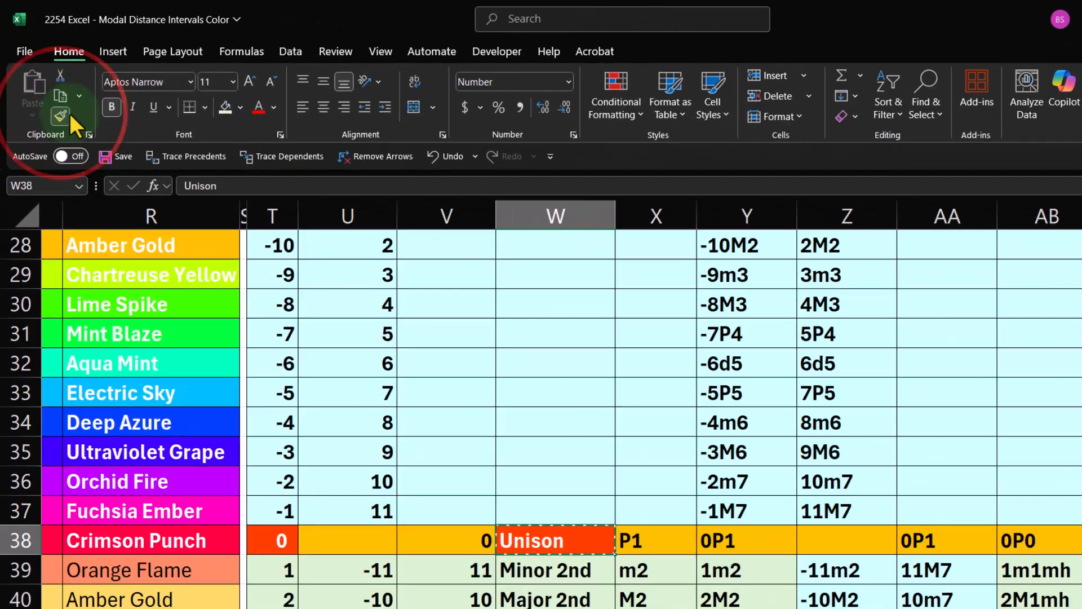
scroll(653, 471, "up", 4)
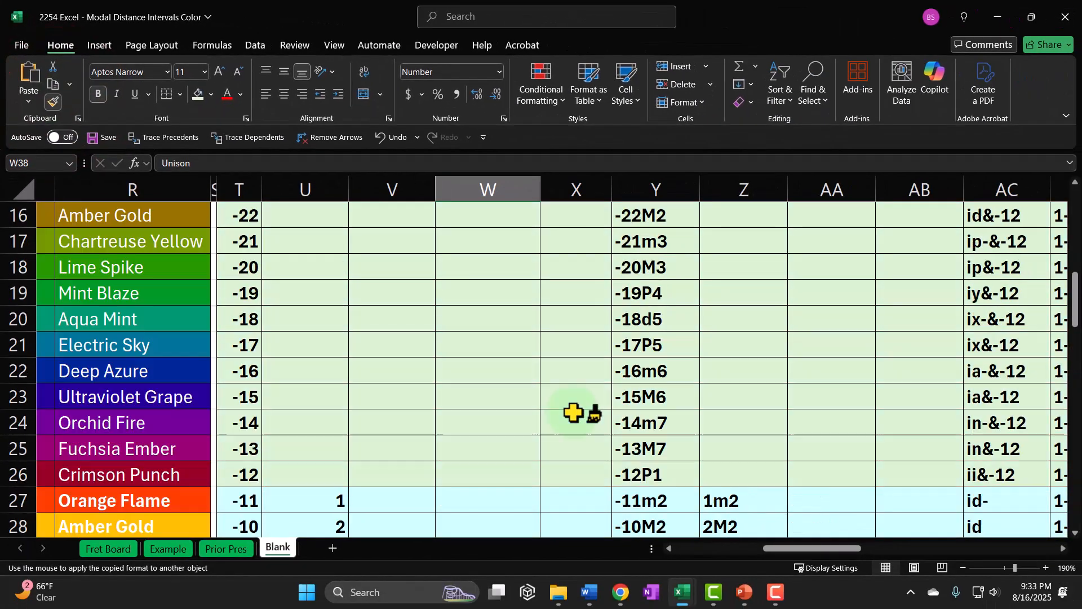
scroll(574, 412, "up", 5)
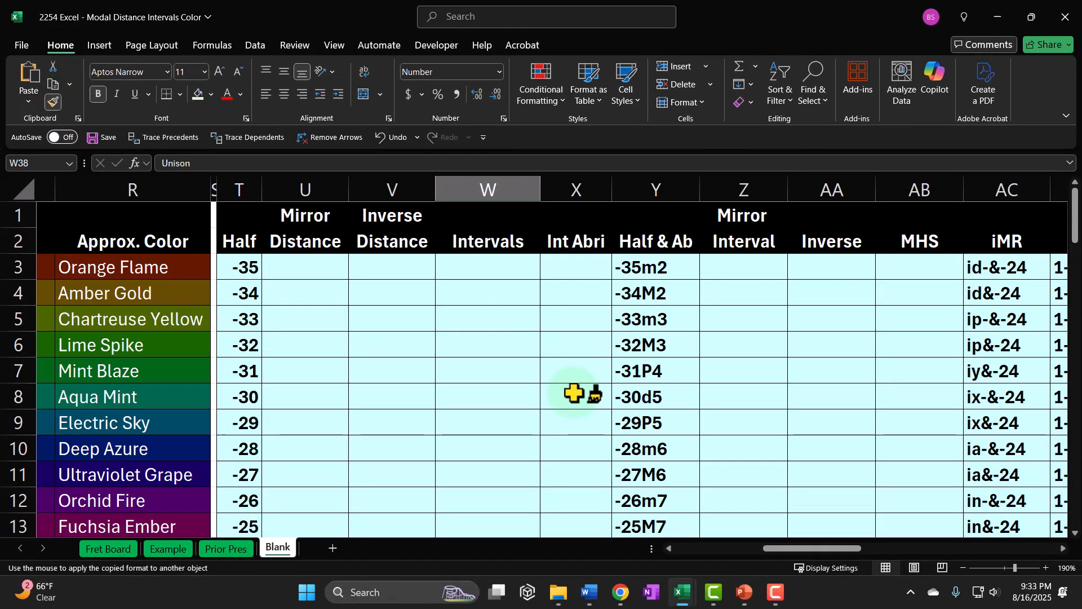
scroll(574, 393, "down", 10)
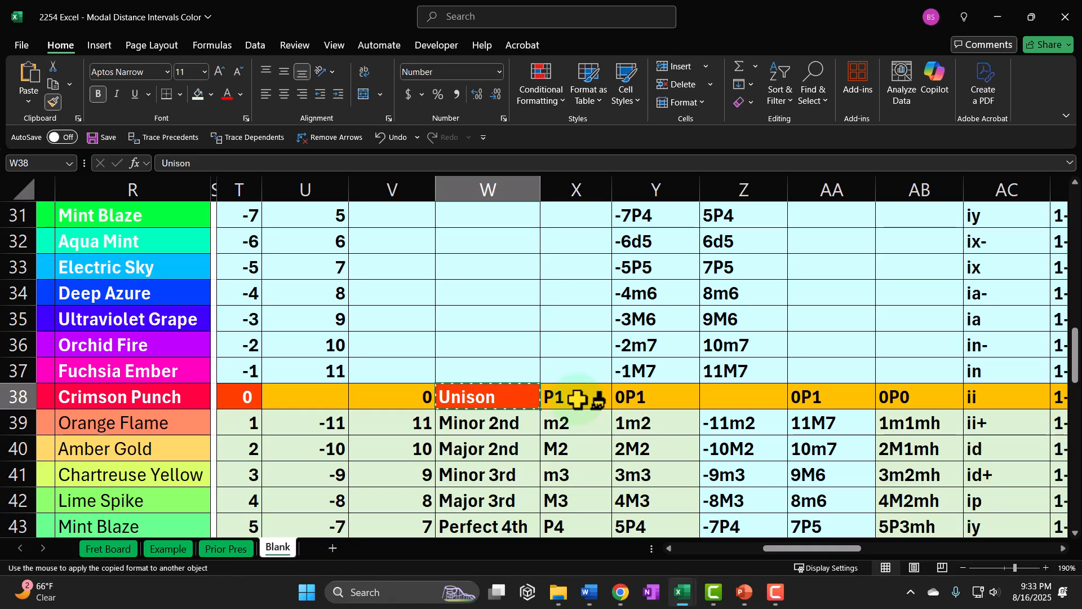
Step: Copy the red fill and white text formatting of Unison cell W38 onto X38 and Y38
left_click(578, 398)
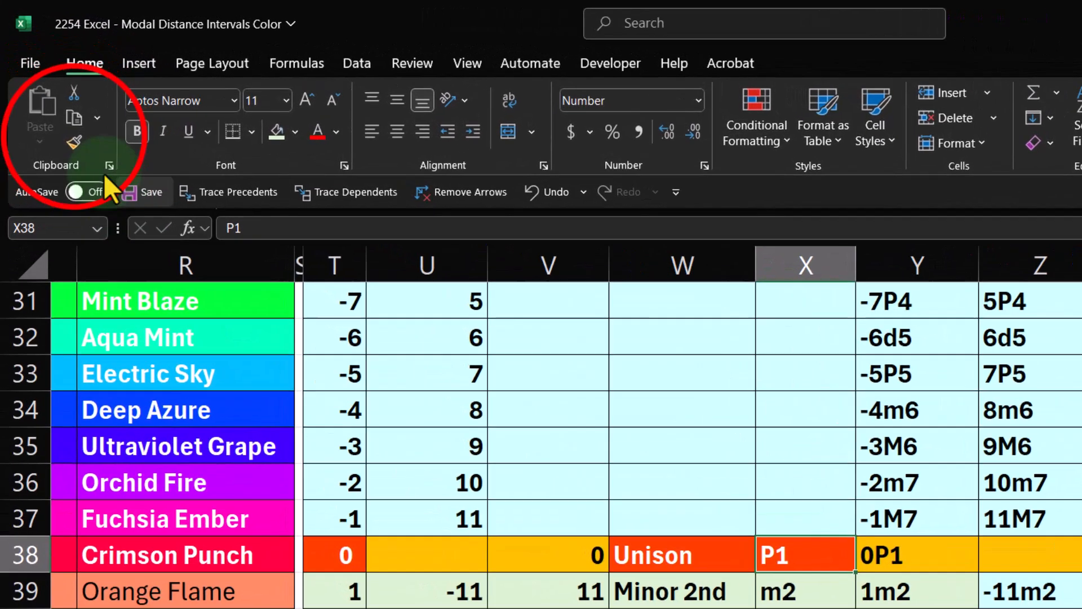
left_click(53, 99)
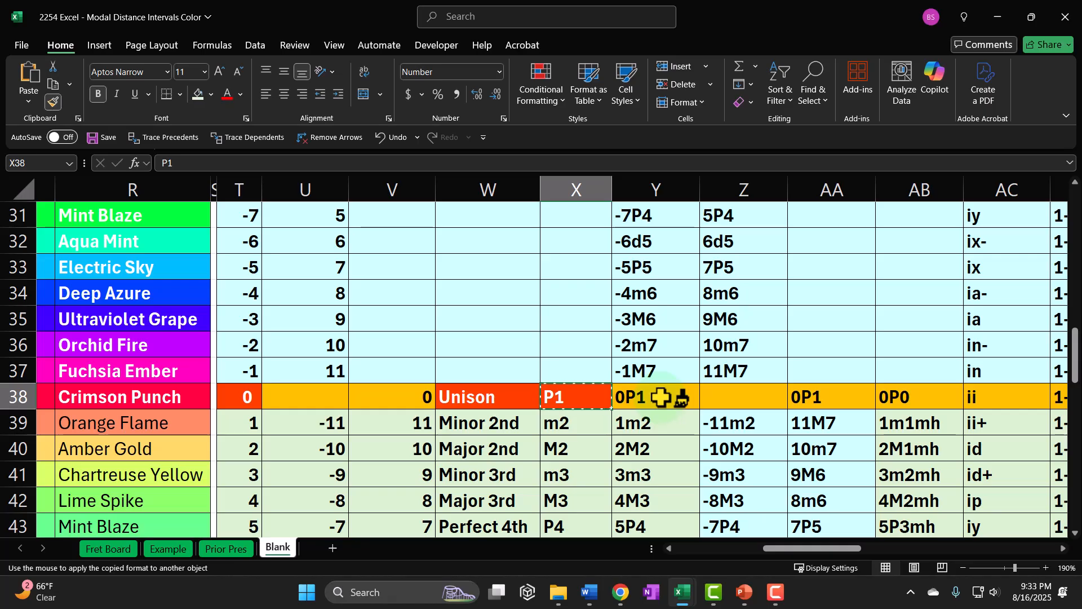
left_click(661, 398)
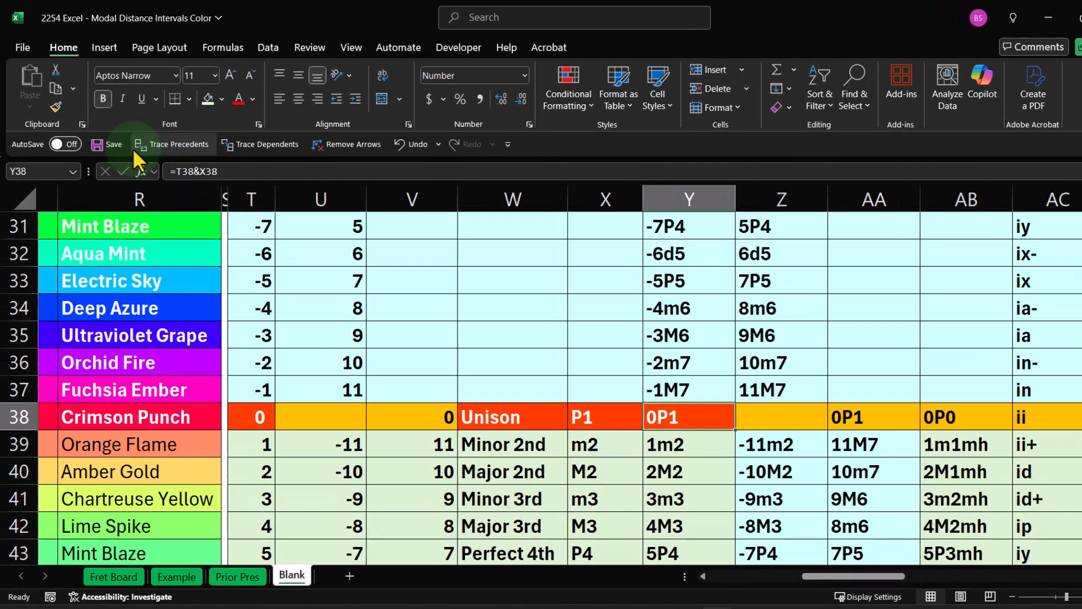
Step: Copy the formatting of Y38 onto AA38 in the Inverse column, skipping Z38
left_click(53, 102)
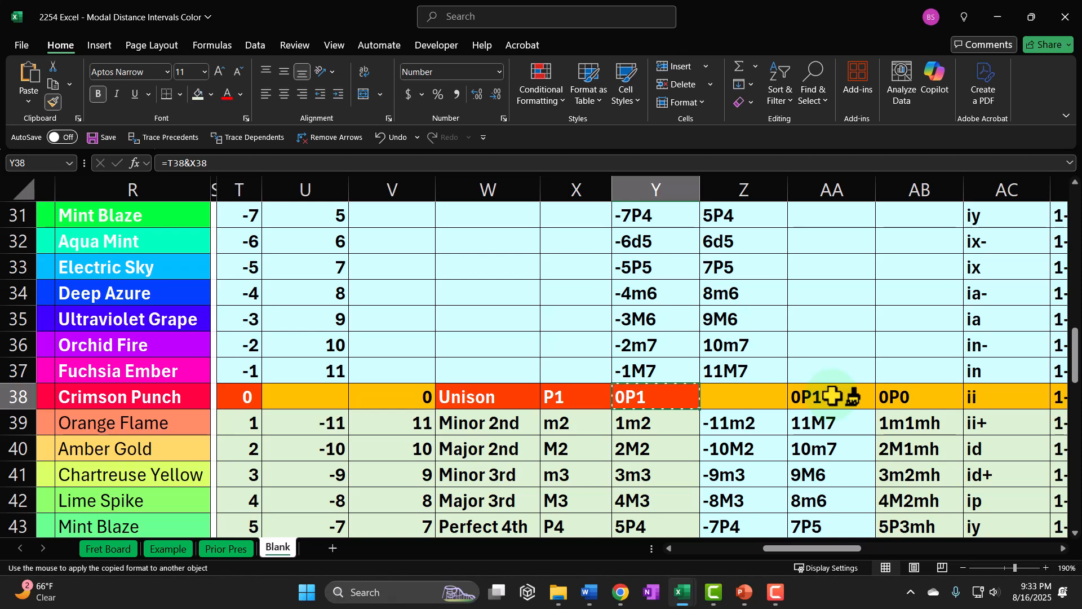
scroll(833, 326, "up", 10)
scroll(839, 330, "down", 6)
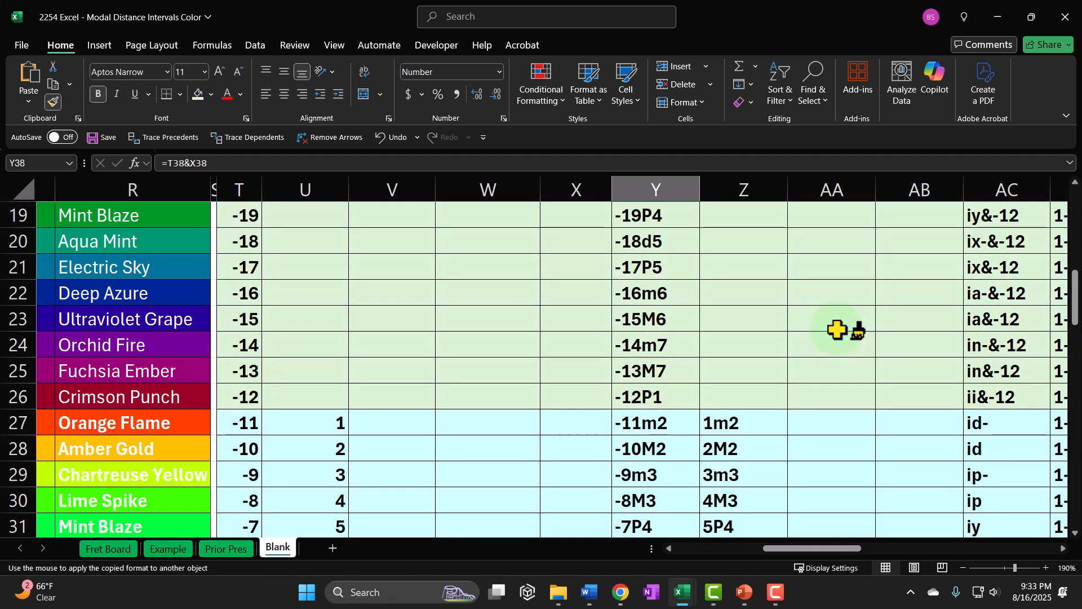
scroll(839, 330, "down", 5)
left_click(838, 319)
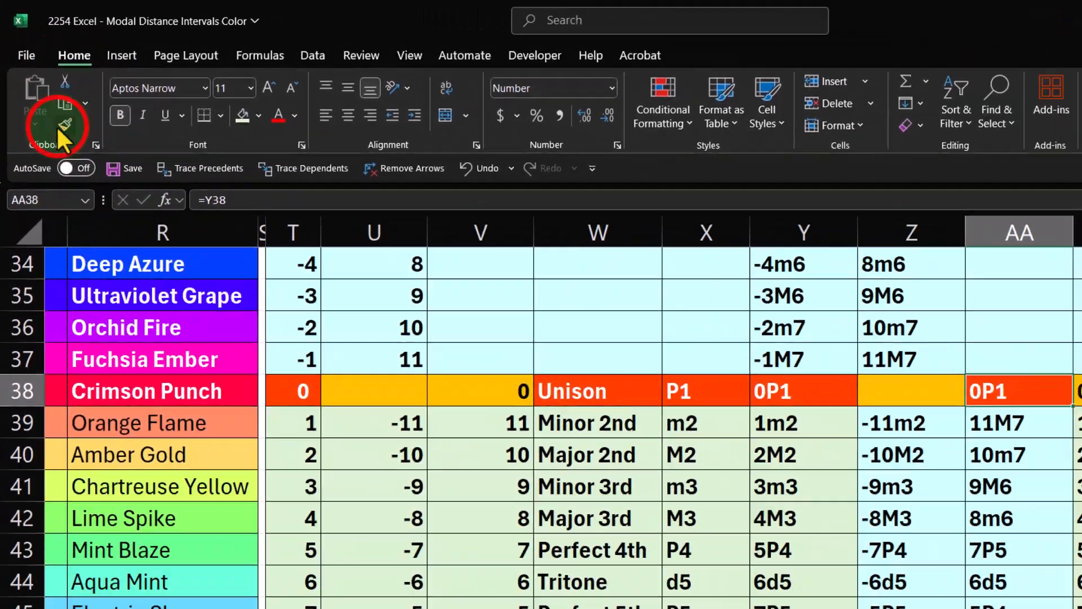
left_click(62, 125)
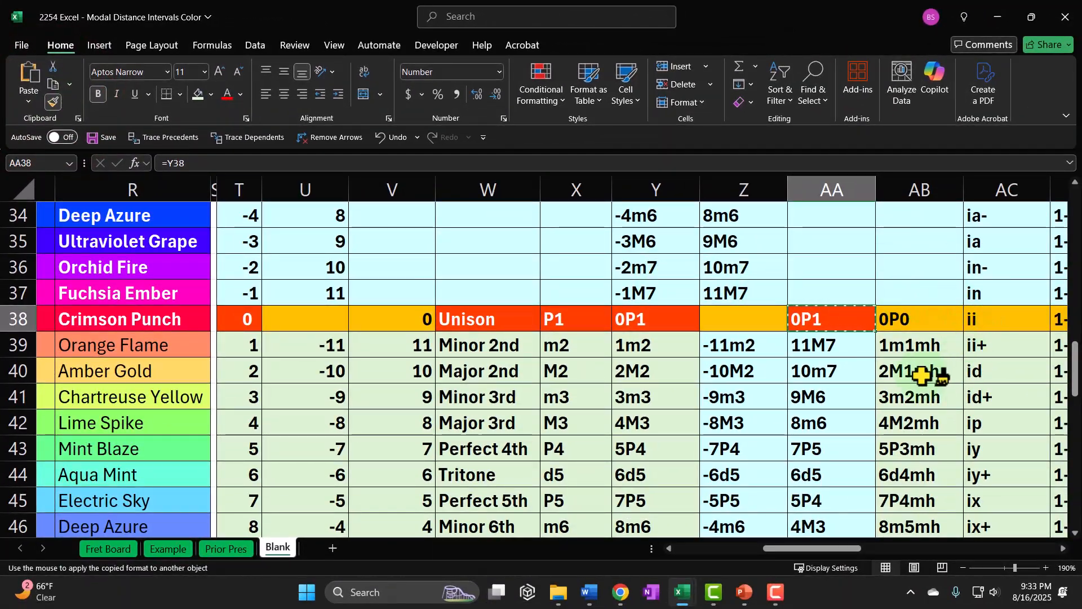
scroll(1080, 388, "up", 10)
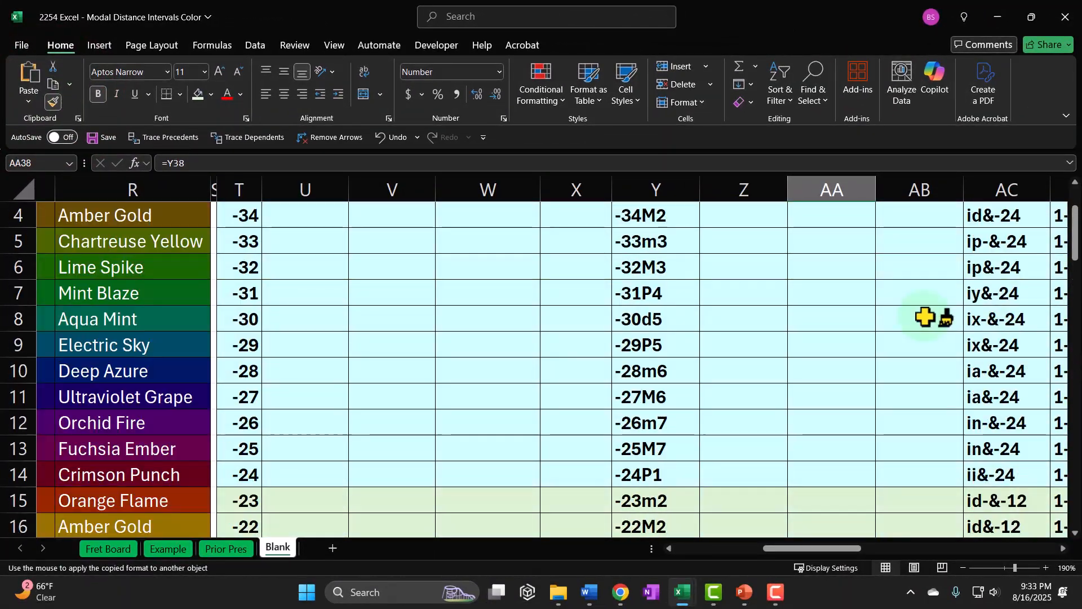
scroll(925, 317, "up", 1)
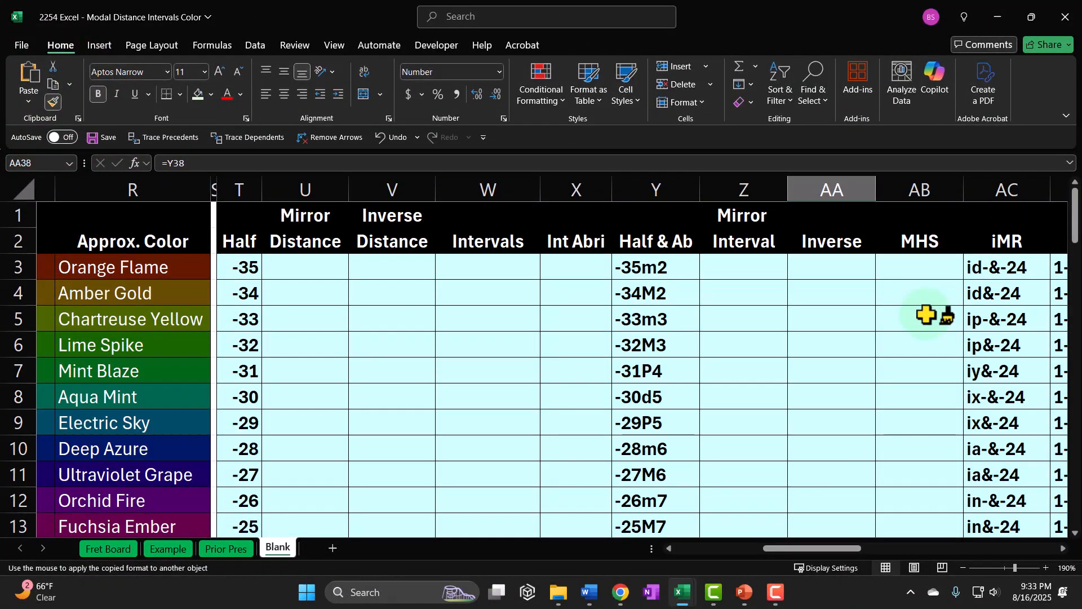
scroll(927, 315, "down", 11)
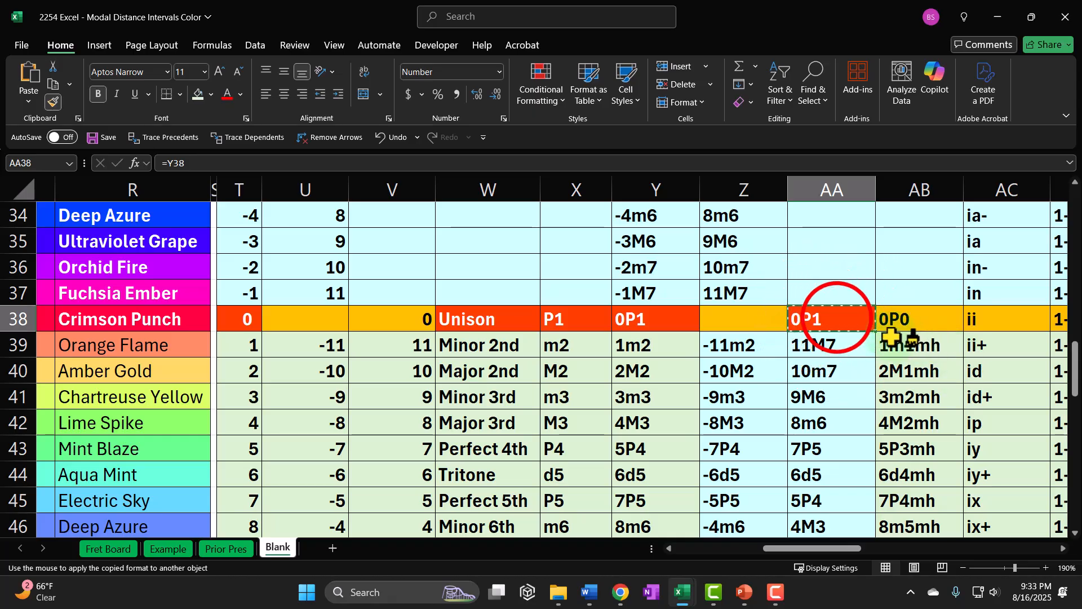
left_click(837, 317)
Step: On the Fret Board sheet, examine the row 2 note and interval cells GE2:GF2 at fret 3 and GI2:GJ2 at fret 5
left_click_drag(829, 546, 901, 549)
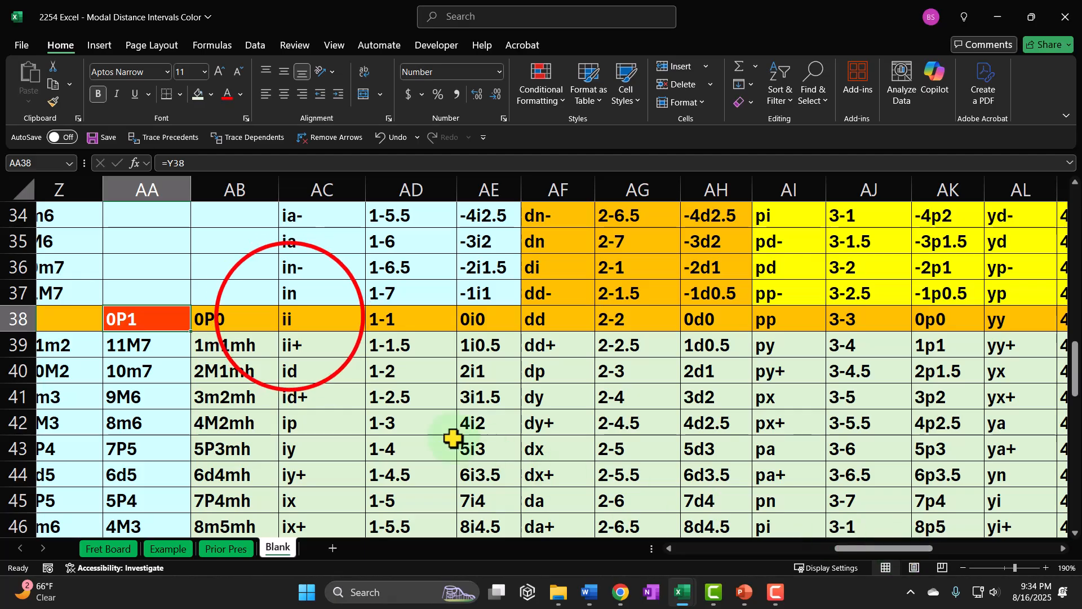
left_click(284, 318)
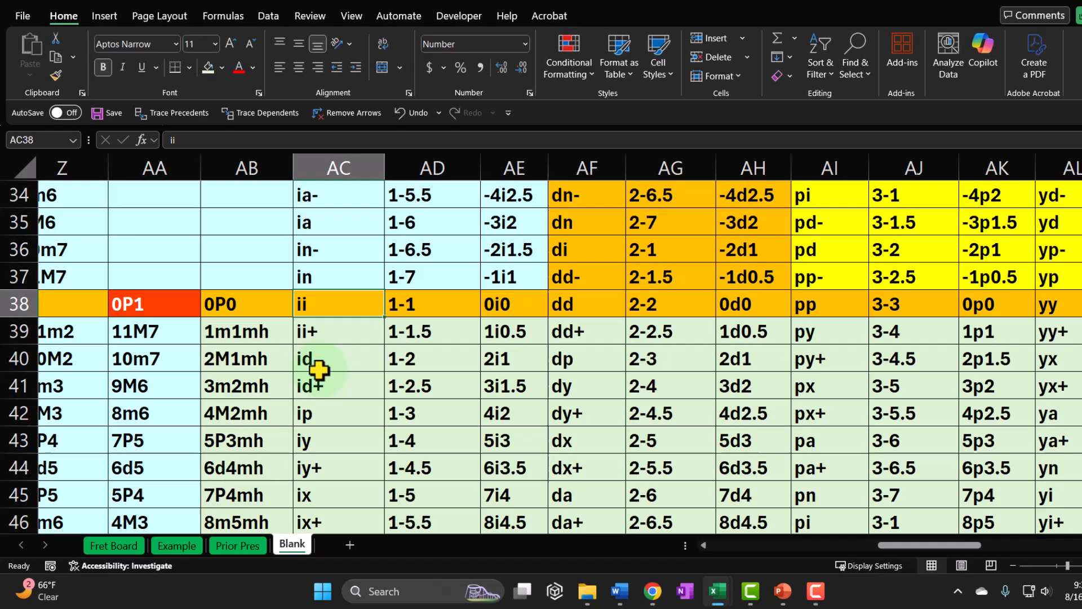
left_click(99, 549)
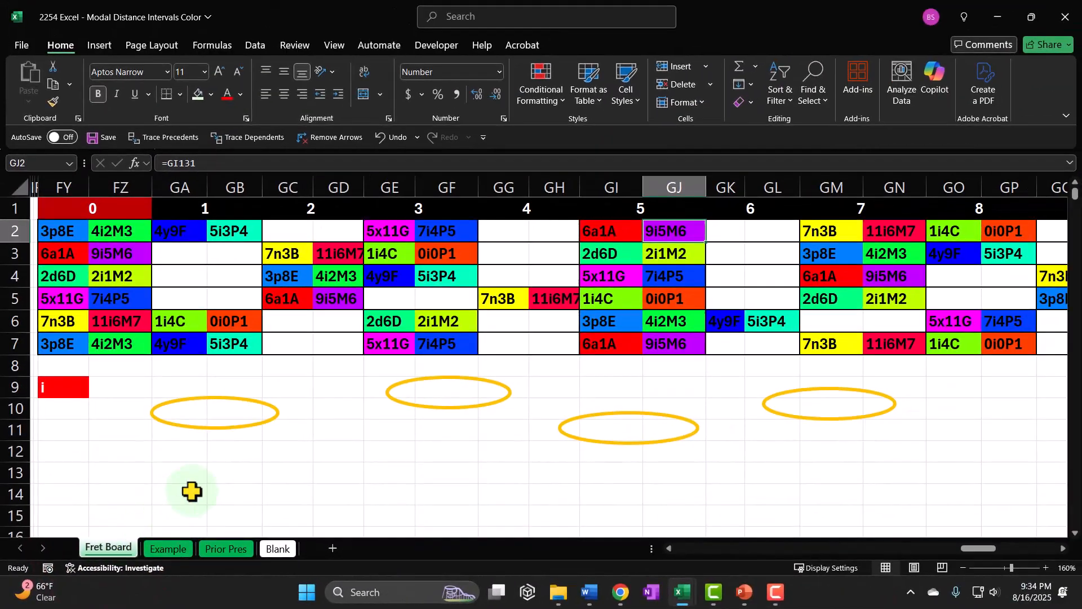
left_click(453, 231)
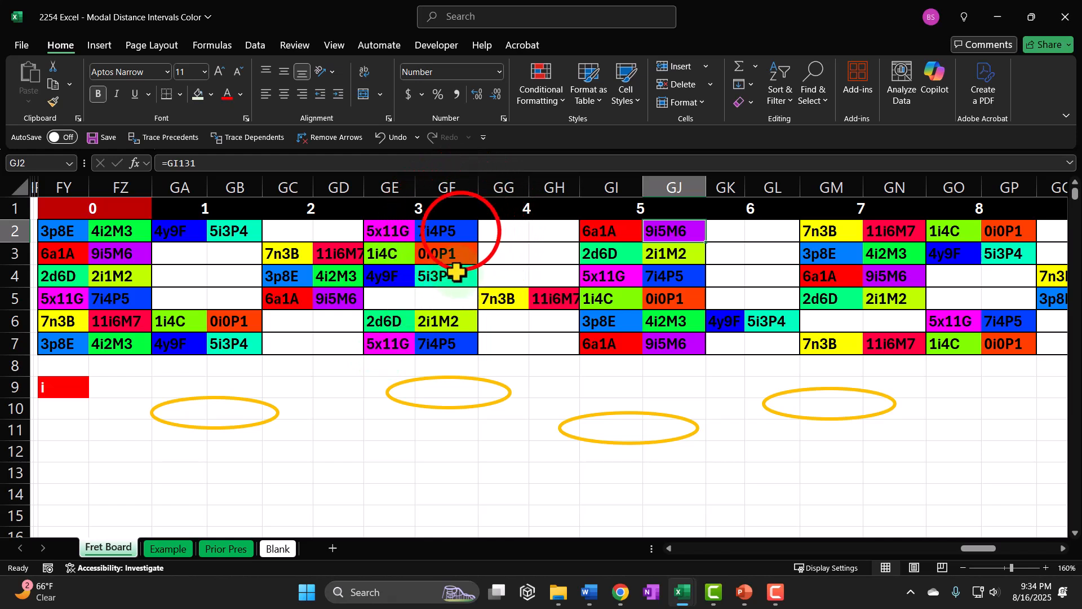
left_click_drag(387, 232, 452, 232)
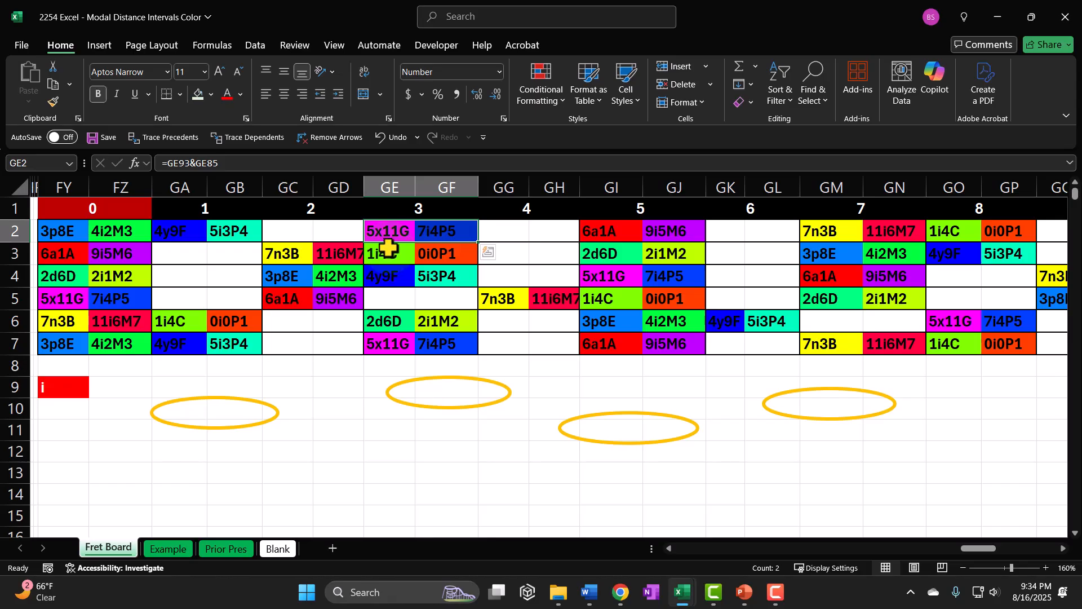
left_click_drag(599, 232, 657, 229)
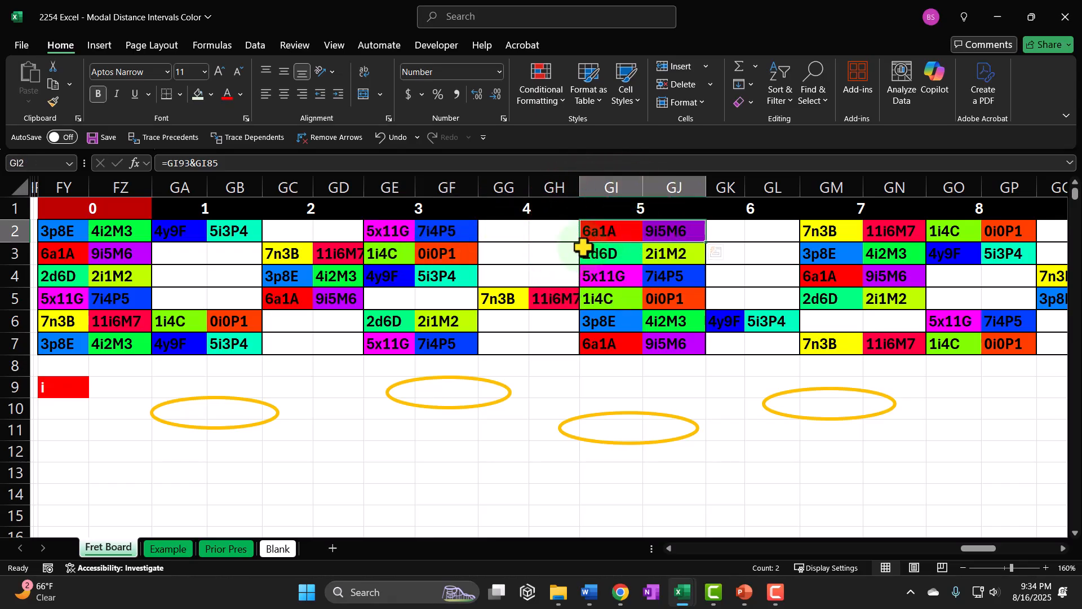
left_click_drag(394, 232, 431, 232)
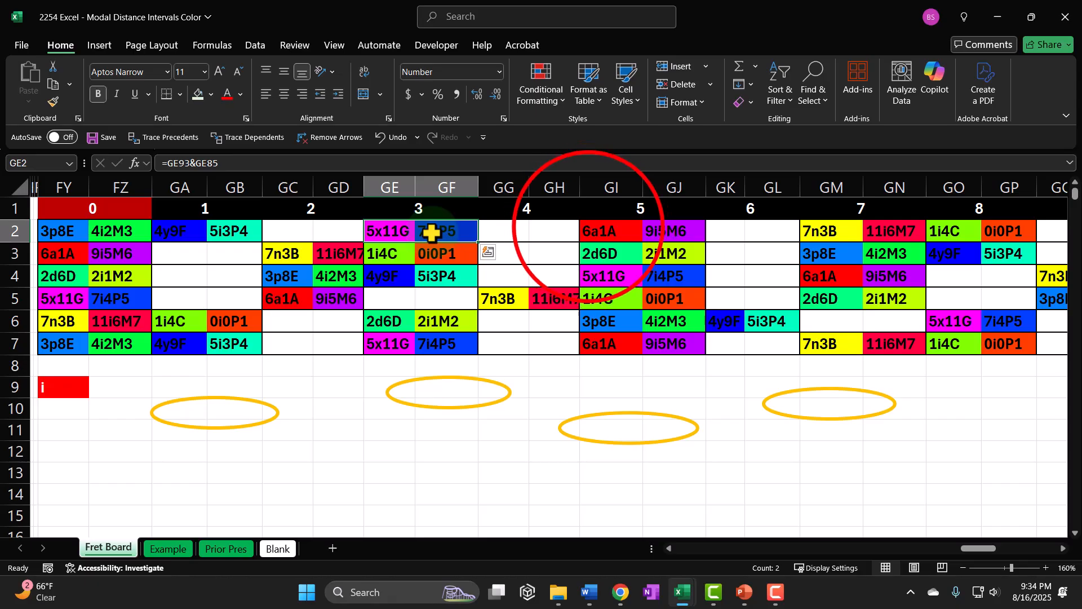
left_click_drag(586, 228, 654, 228)
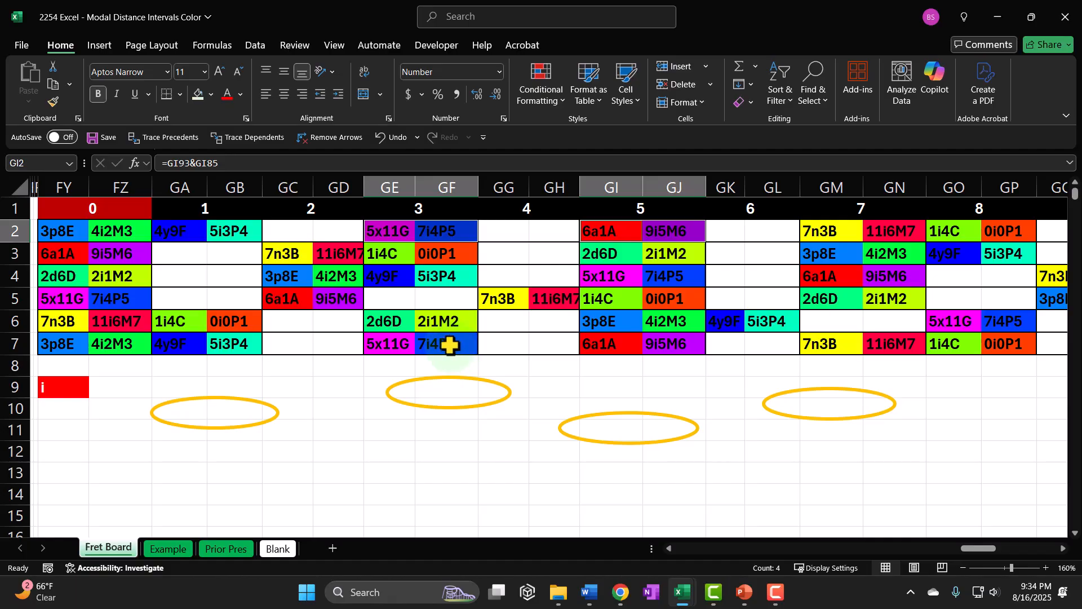
left_click(388, 232)
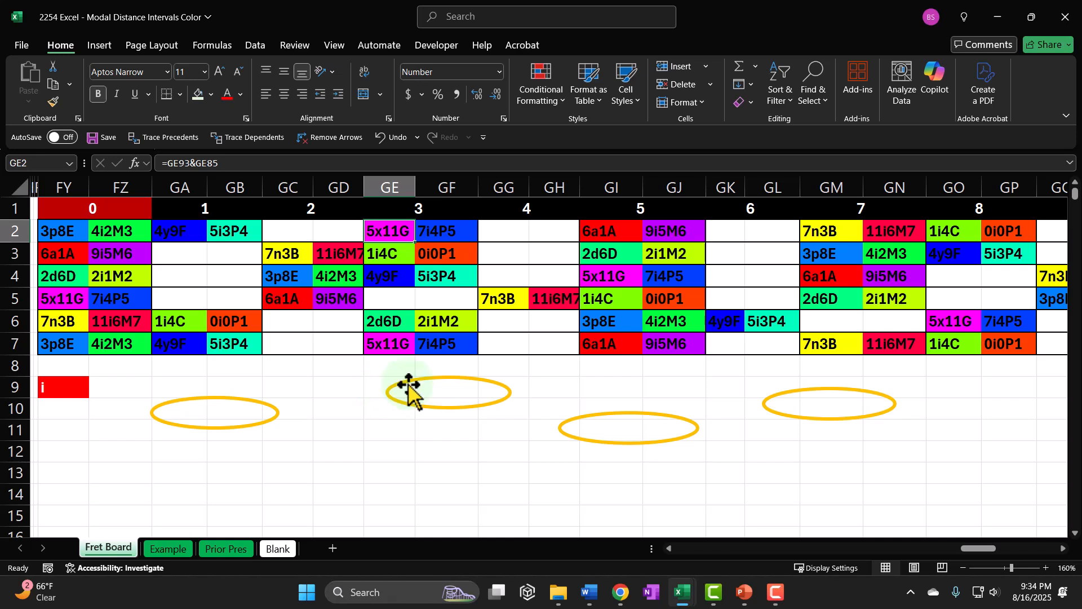
left_click(600, 231)
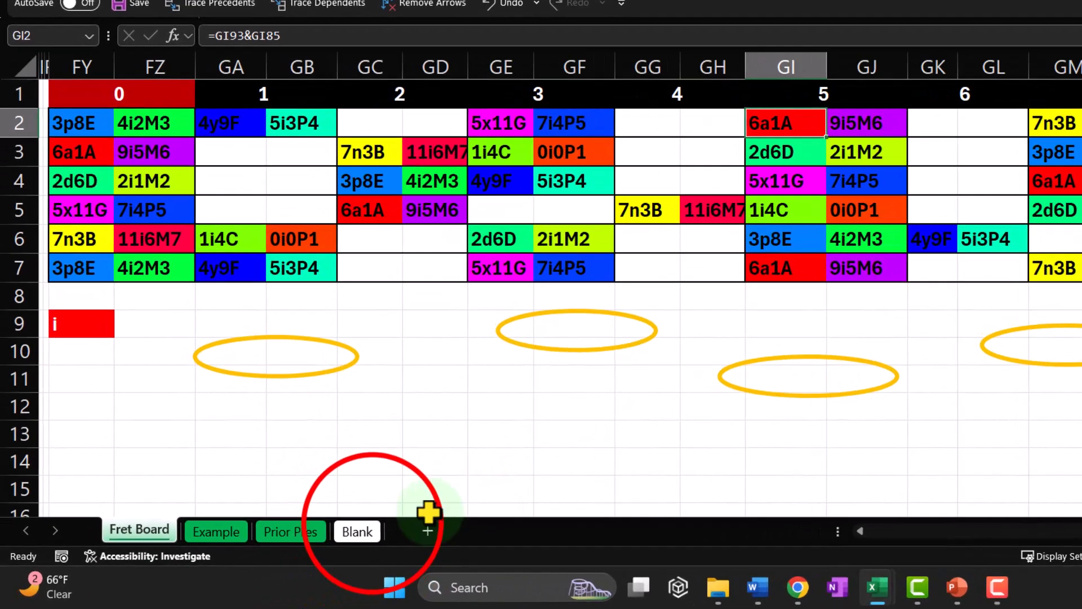
Step: Return to the Blank sheet and copy the red formatting of AA38 onto AC38
left_click(278, 549)
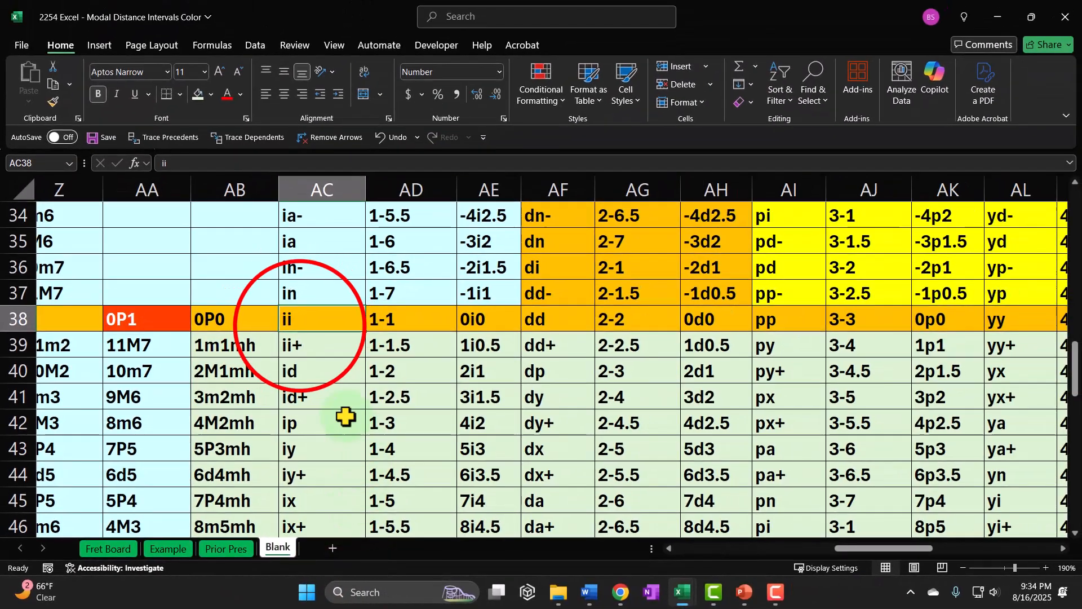
left_click(302, 321)
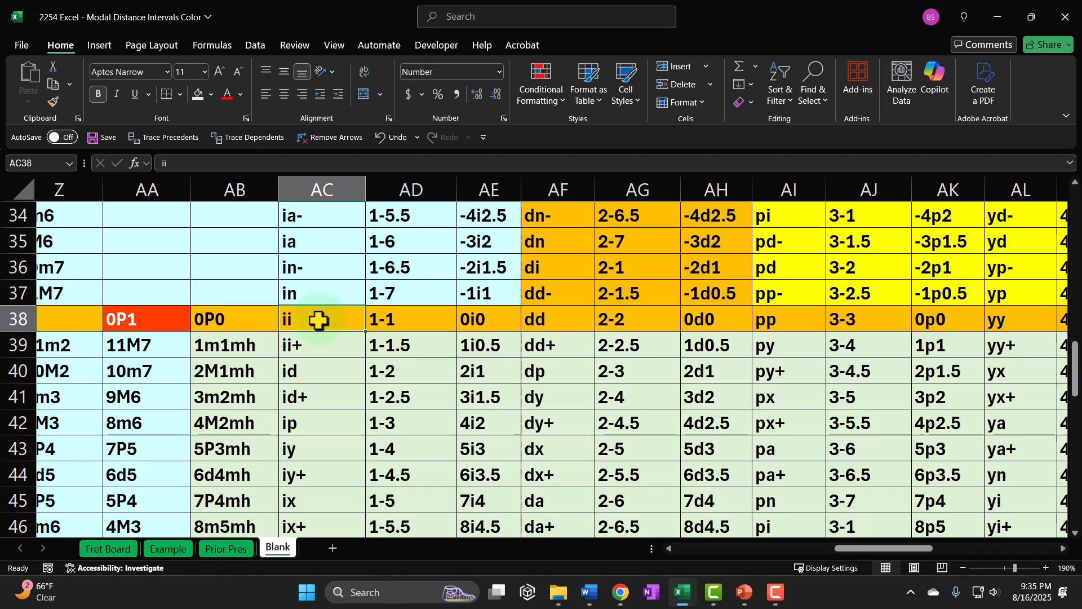
left_click(166, 318)
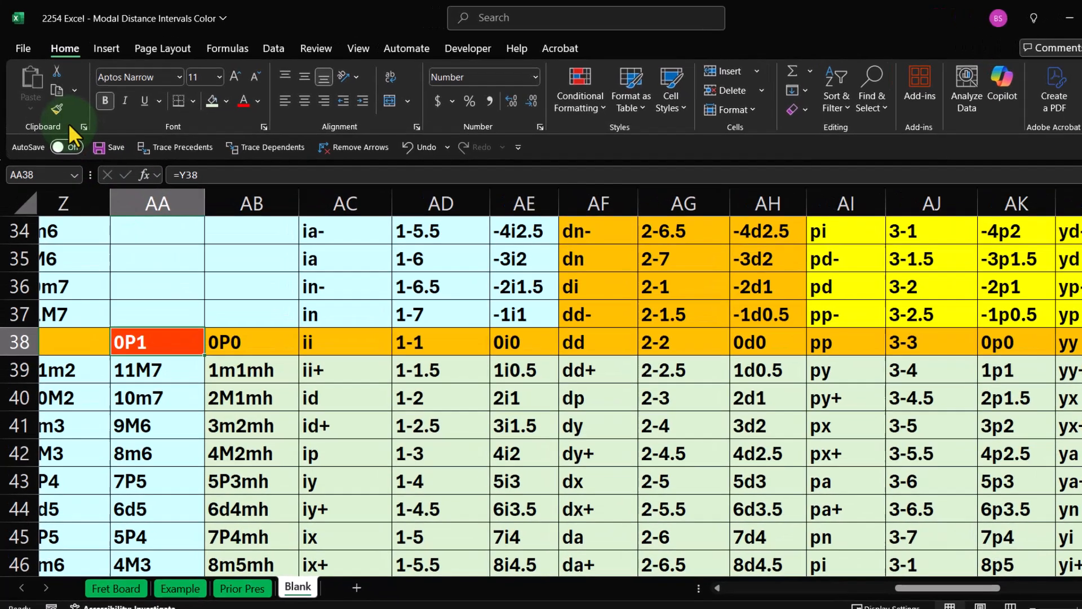
left_click(57, 109)
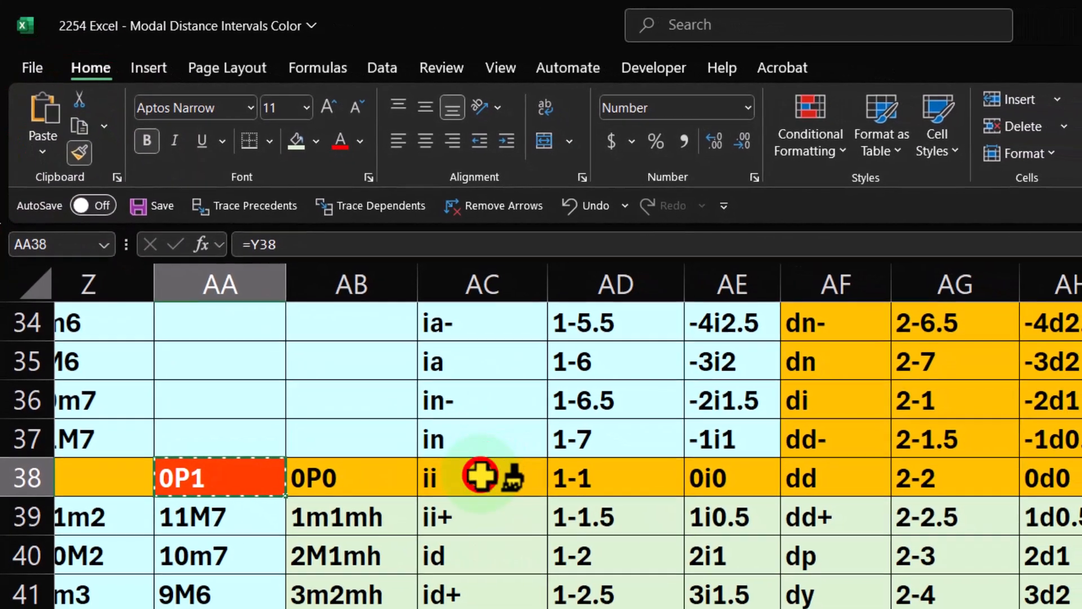
left_click(481, 477)
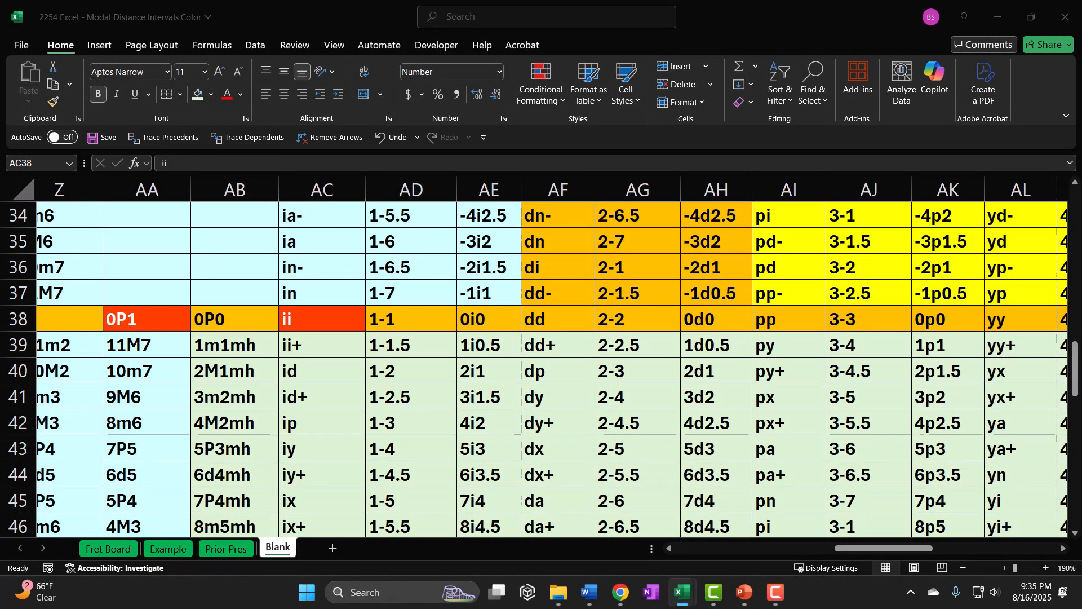
Step: Copy the red formatting of AC38 onto the adjacent cells AD38 and AE38
left_click(317, 319)
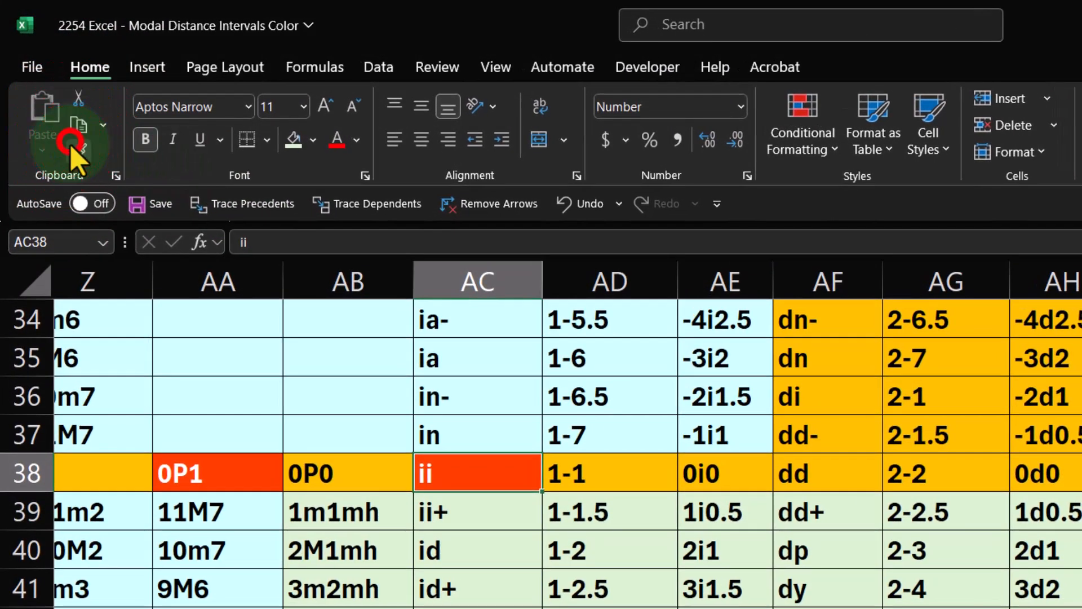
left_click(59, 112)
left_click(632, 472)
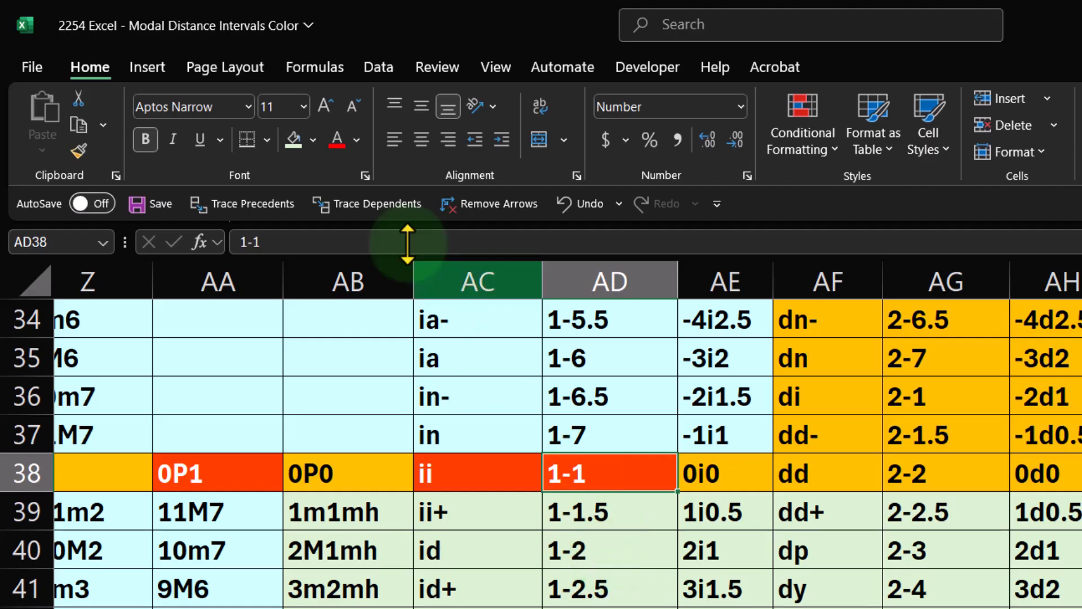
left_click(78, 151)
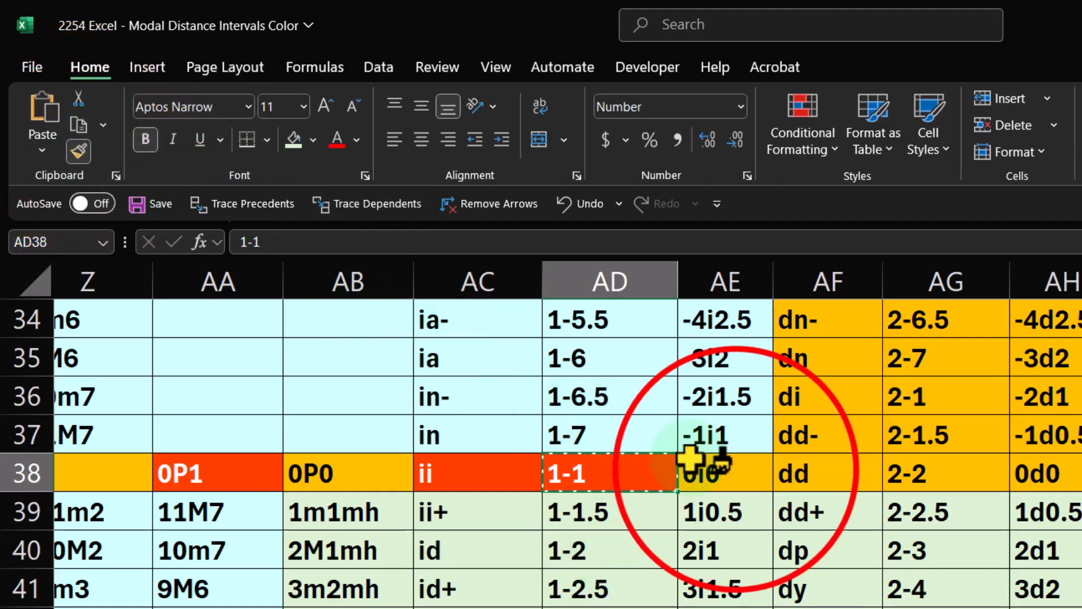
left_click(726, 474)
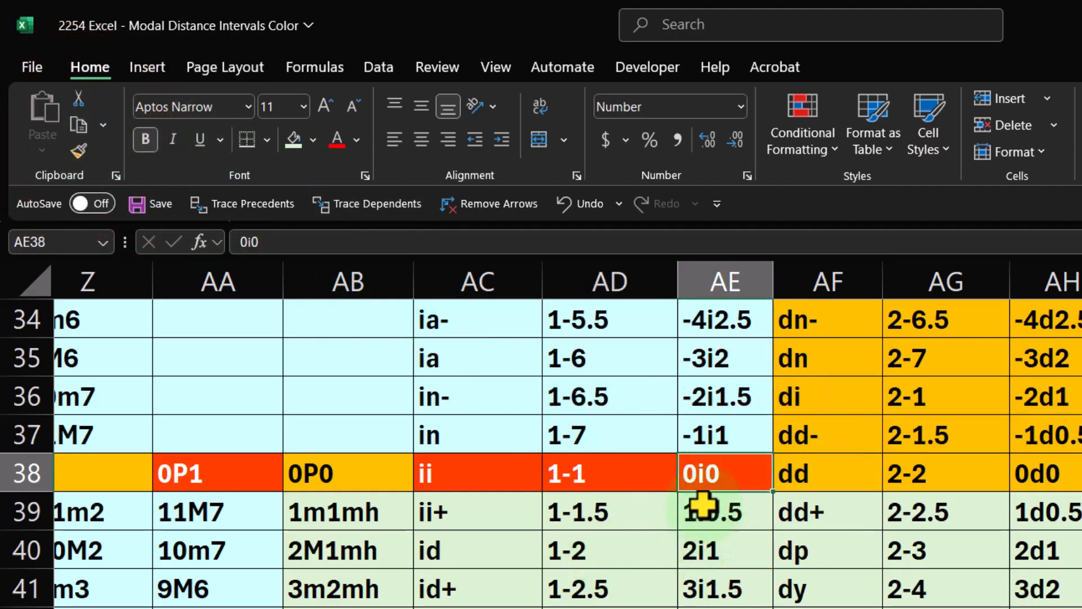
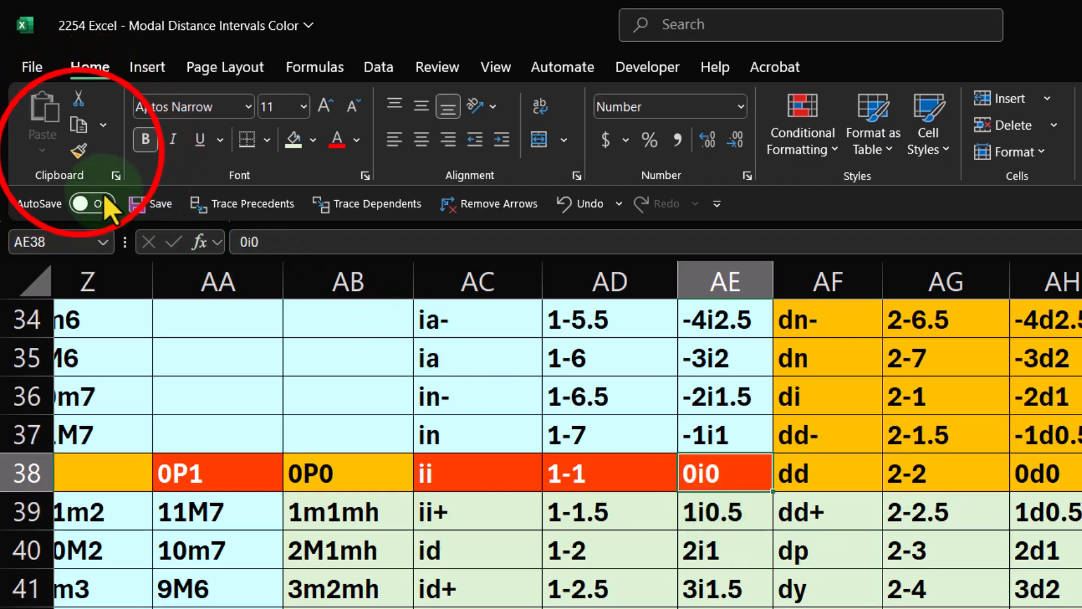
Step: Extend the red formatting of AE38 across AF38, AG38 and AH38
left_click(79, 150)
left_click(834, 476)
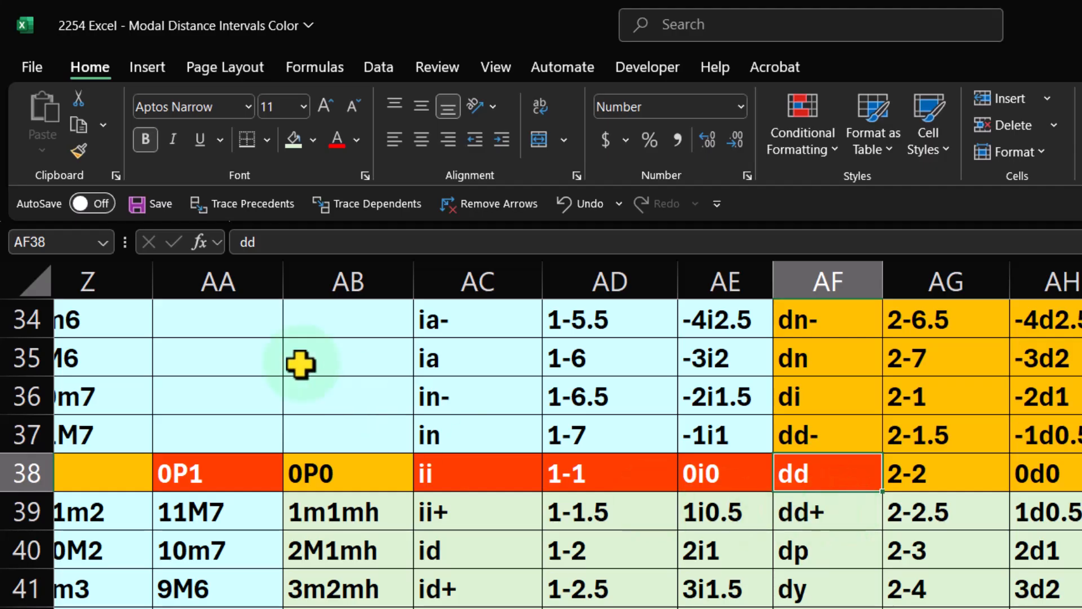
left_click(79, 149)
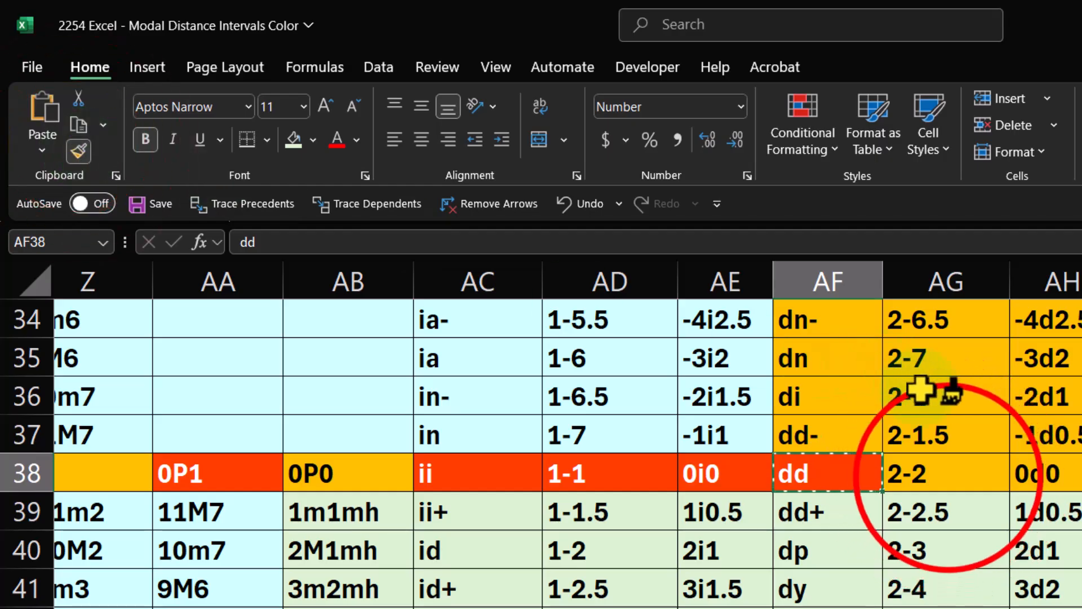
left_click(947, 472)
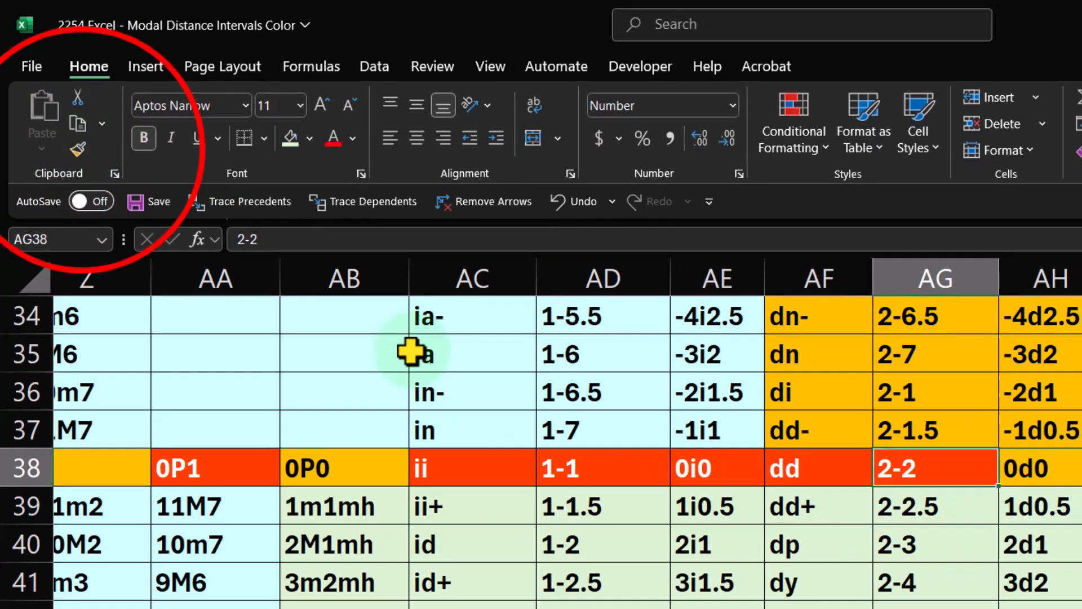
left_click(78, 150)
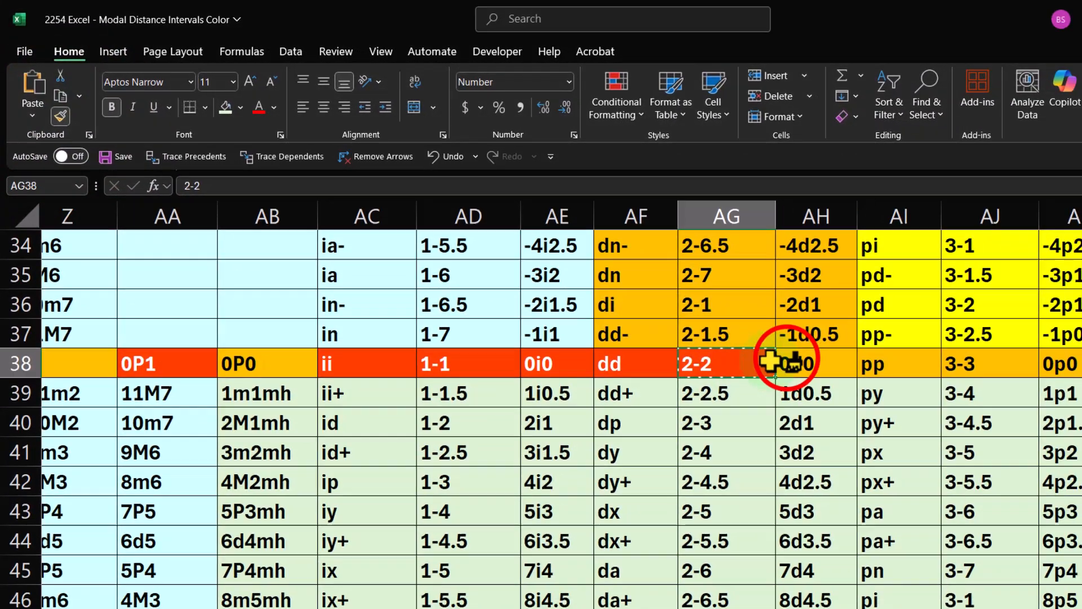
left_click(788, 361)
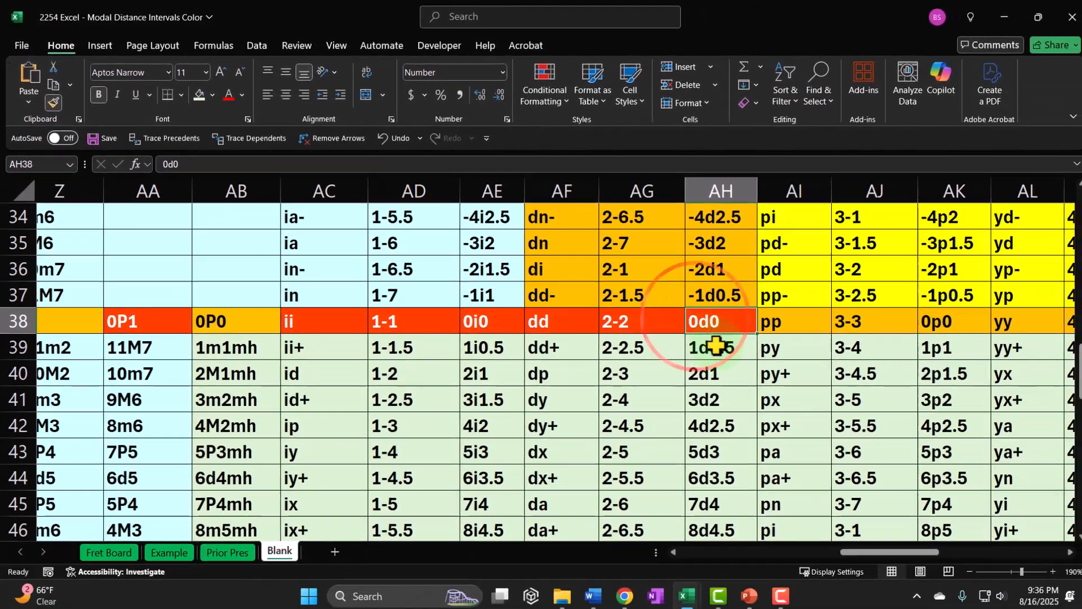
Step: Extend the red formatting of AH38 one cell at a time across AI38, AJ38 and AK38
left_click_drag(1022, 608, 1060, 608)
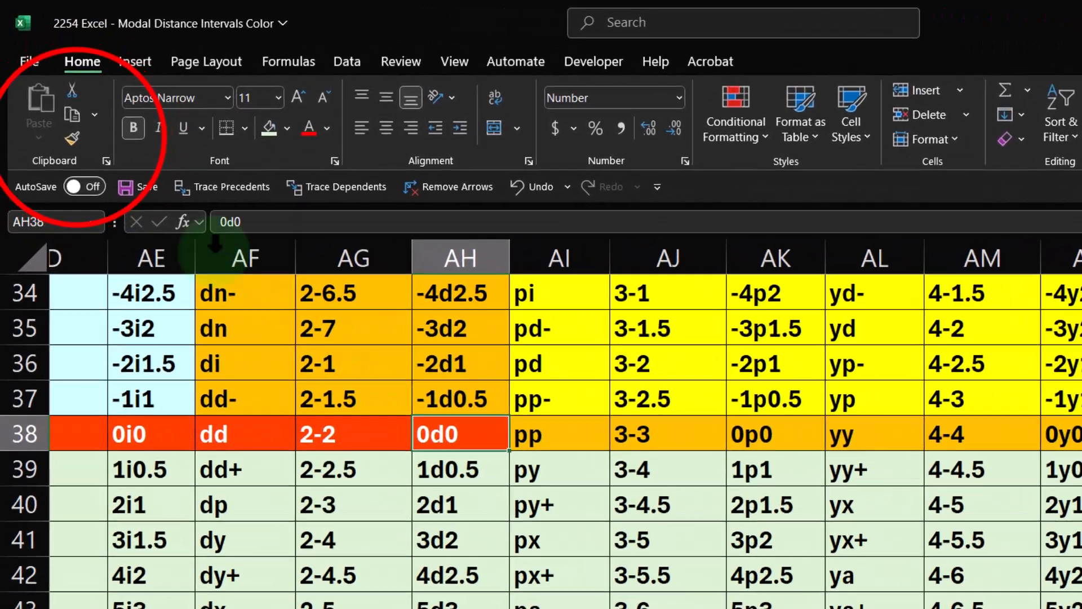
left_click(53, 101)
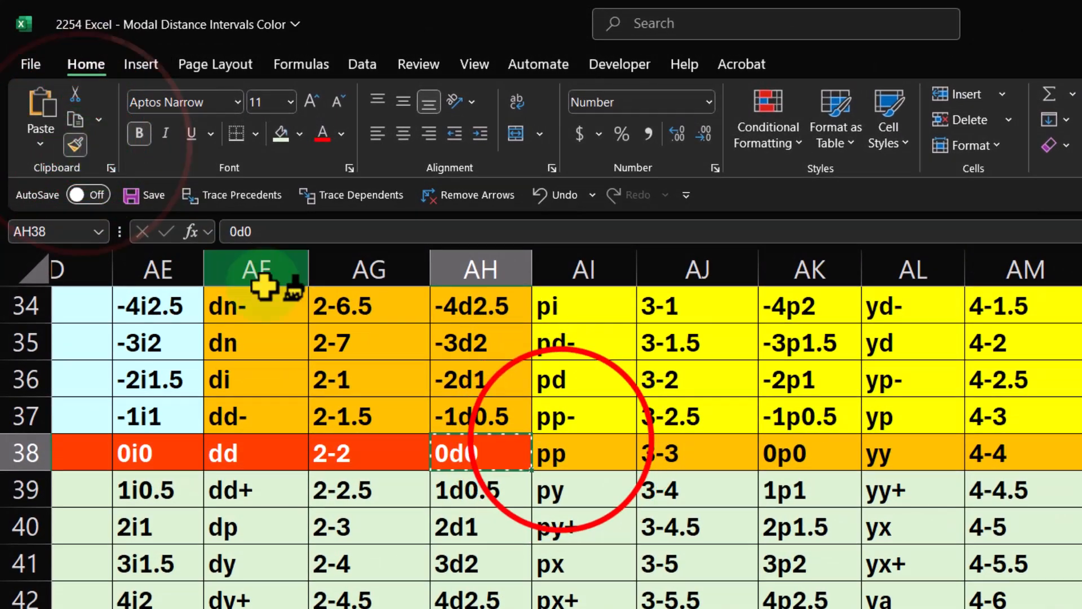
left_click(561, 448)
left_click(89, 143)
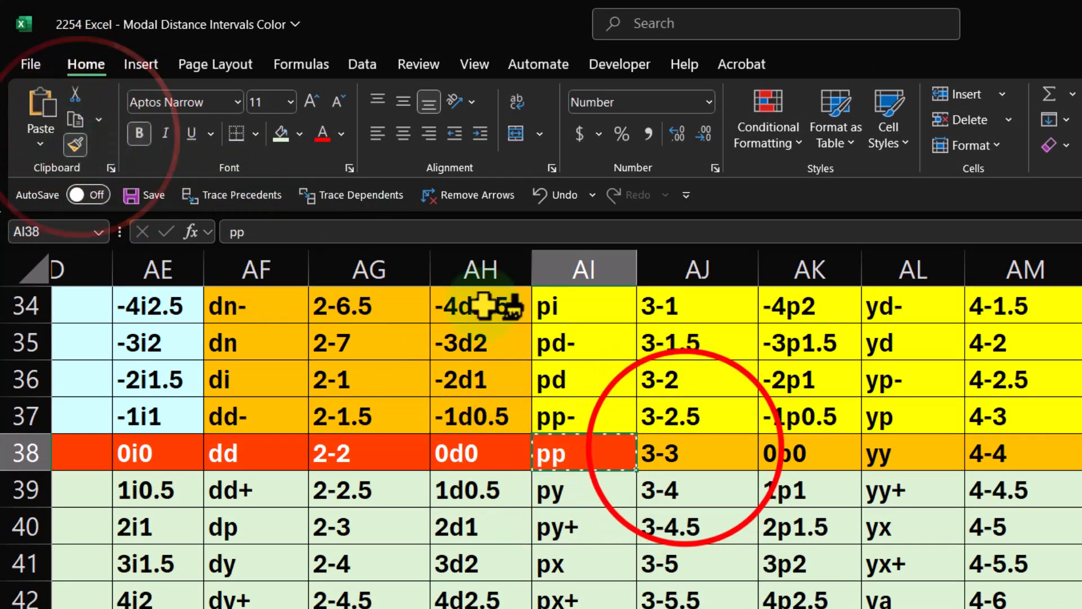
left_click(685, 448)
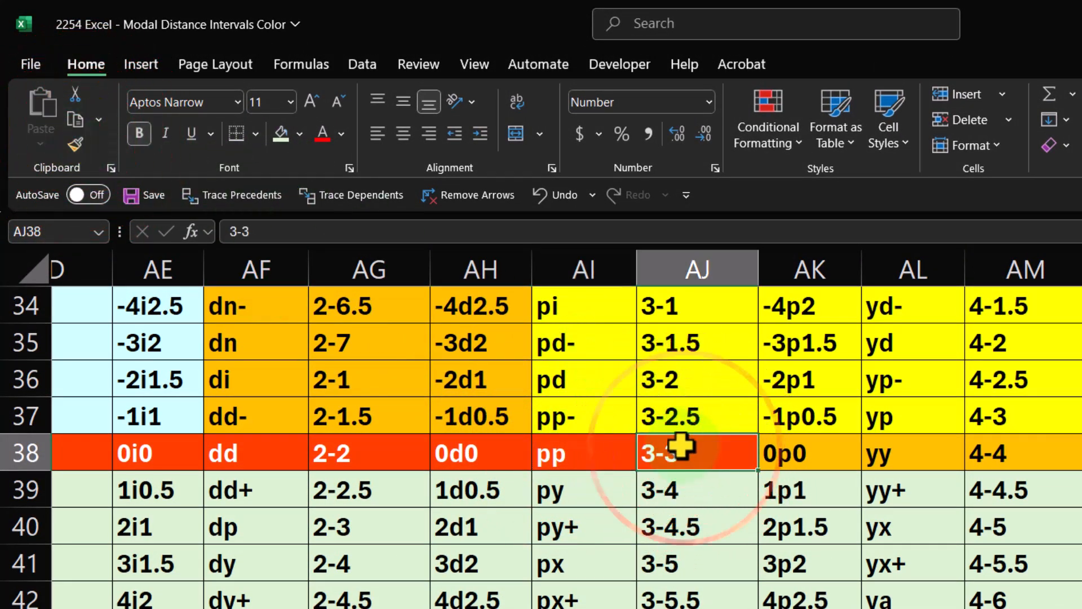
left_click(75, 143)
left_click(815, 454)
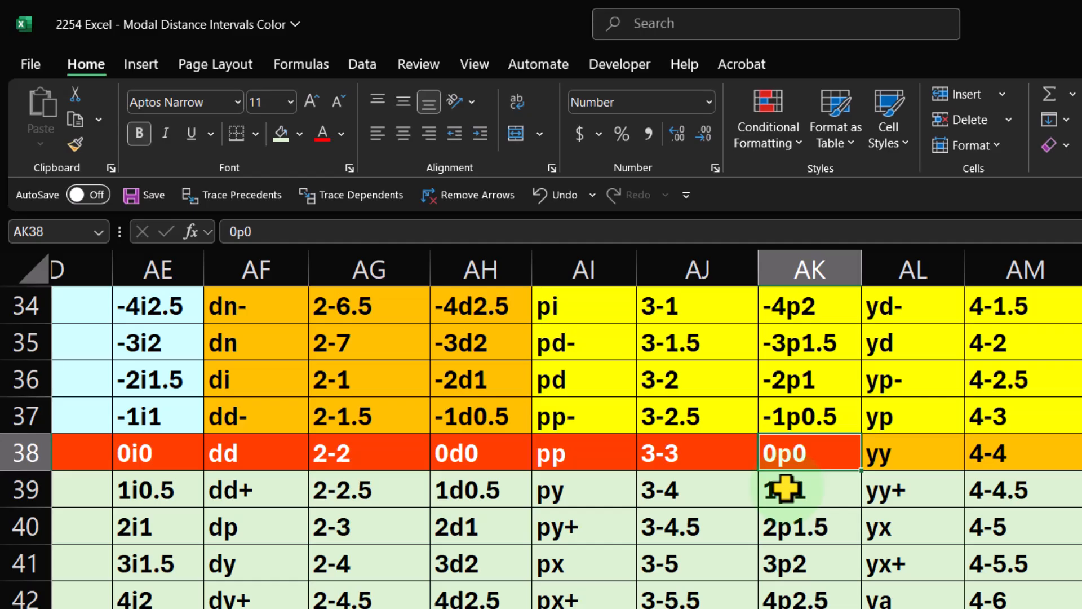
Step: Carry the red formatting of AK38 on through AL38, AM38 and AN38
left_click(75, 144)
left_click(902, 457)
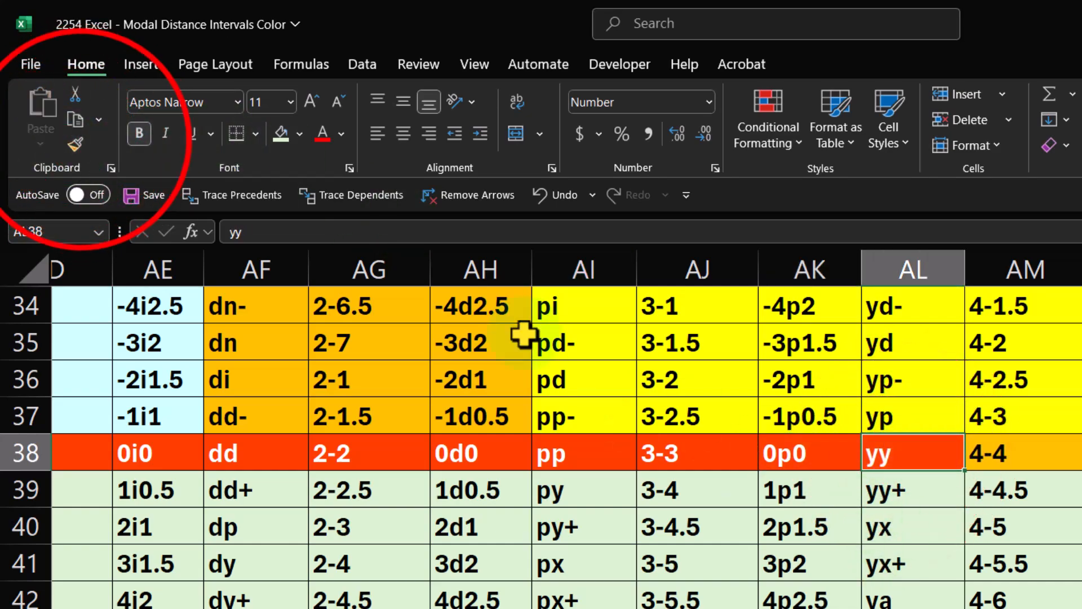
left_click(80, 140)
left_click(992, 451)
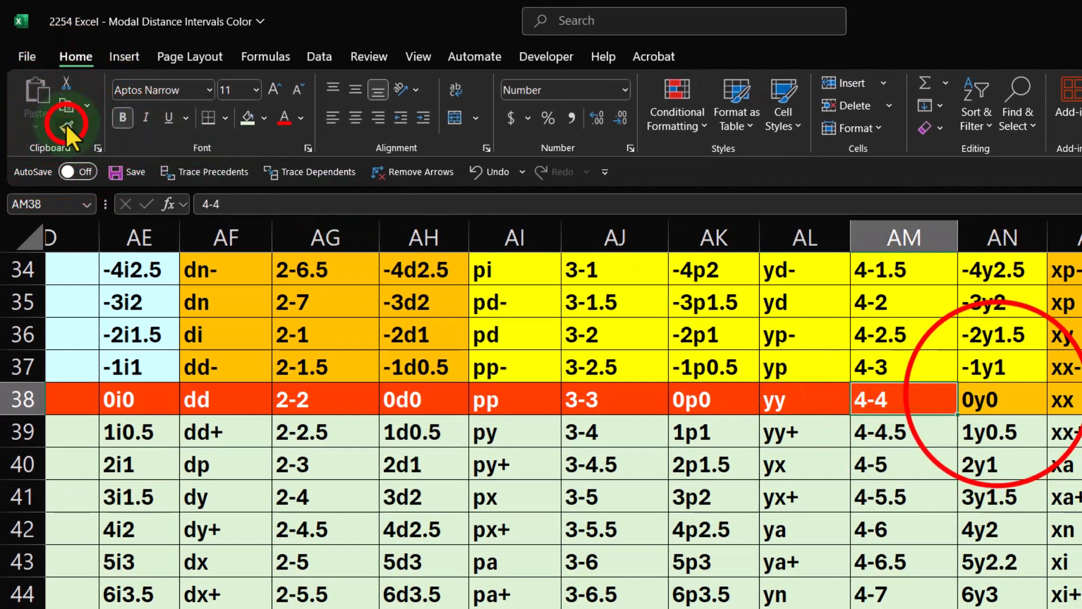
left_click(65, 123)
left_click(992, 399)
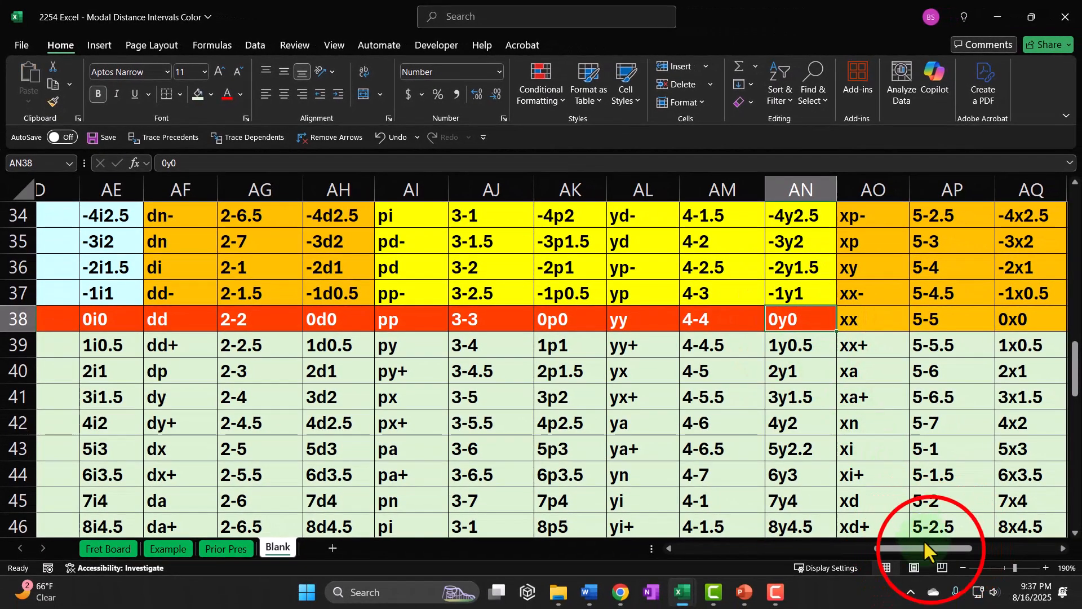
Step: Copy the red formatting of AN38 onto AO38:AR38 and on to AS38:AW38, completing the unison row
left_click_drag(924, 546, 993, 548)
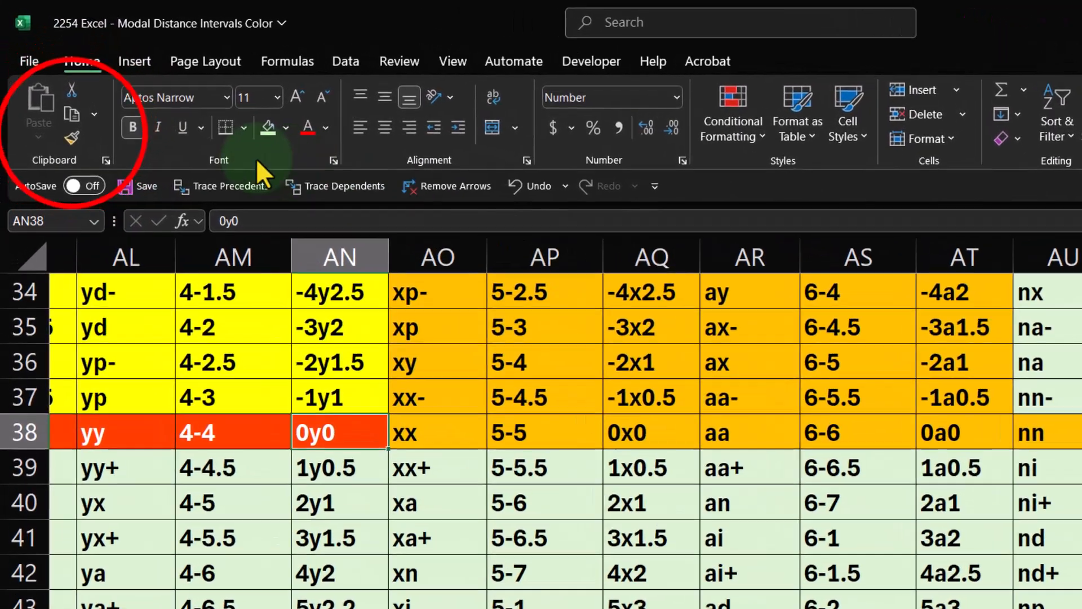
left_click(53, 102)
left_click_drag(481, 445, 765, 445)
left_click(76, 142)
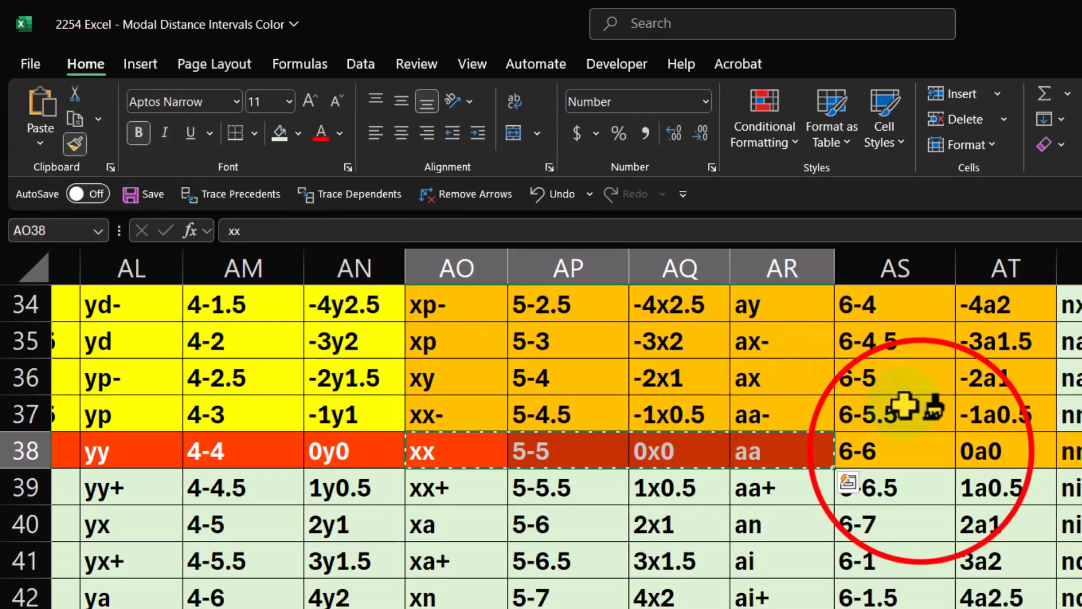
left_click_drag(923, 452, 950, 452)
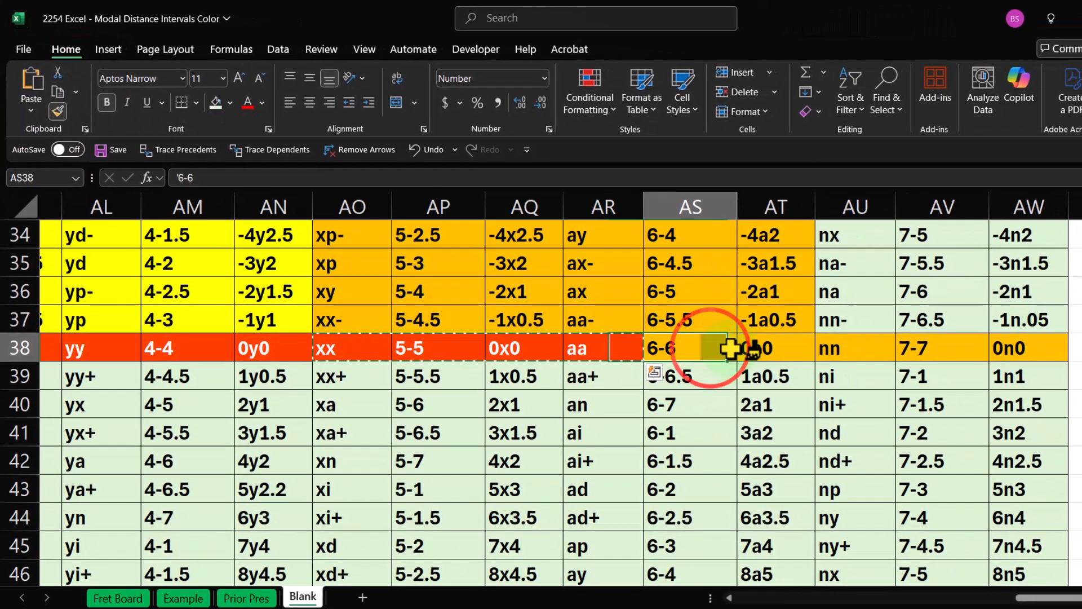
left_click_drag(730, 349, 992, 346)
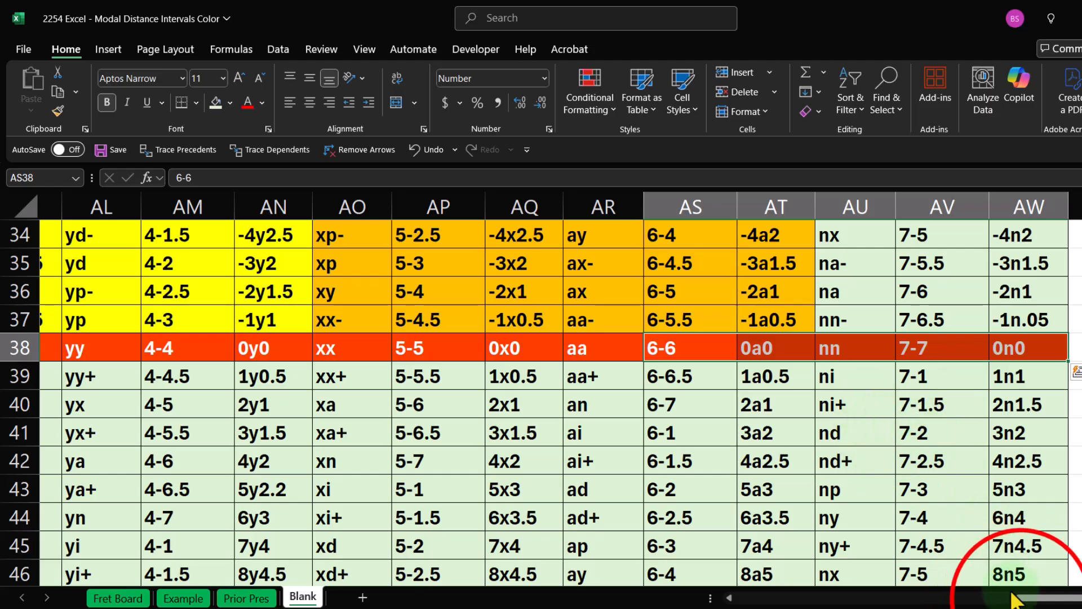
Step: Copy the color formatting of the hex codes in Q28:Q38 onto the half-step numbers 1 to 11 in T39:T49
left_click_drag(1019, 597, 790, 606)
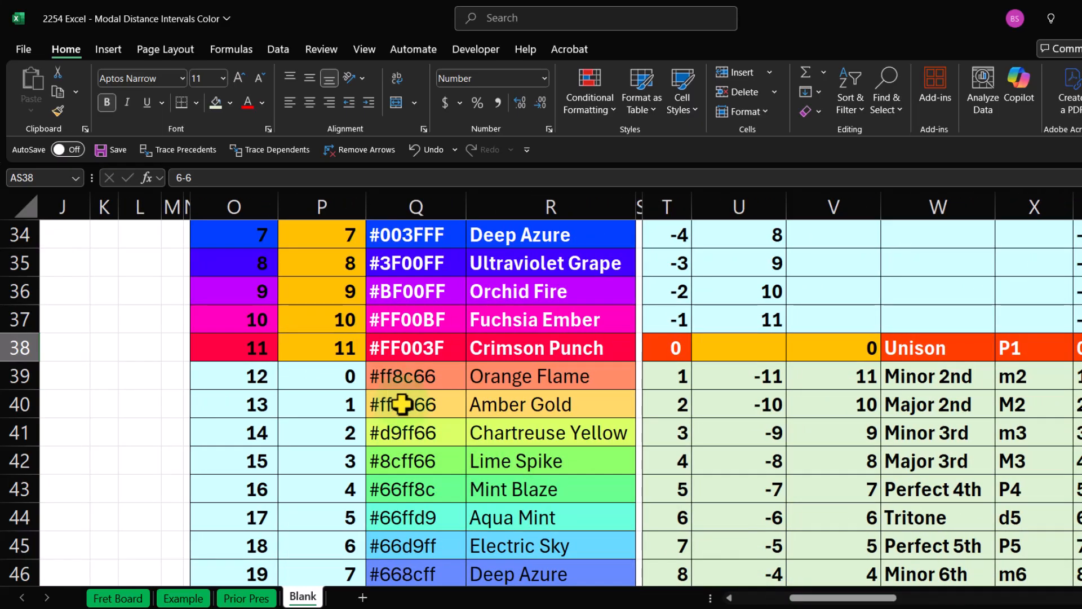
scroll(395, 404, "up", 3)
left_click_drag(415, 322, 420, 495)
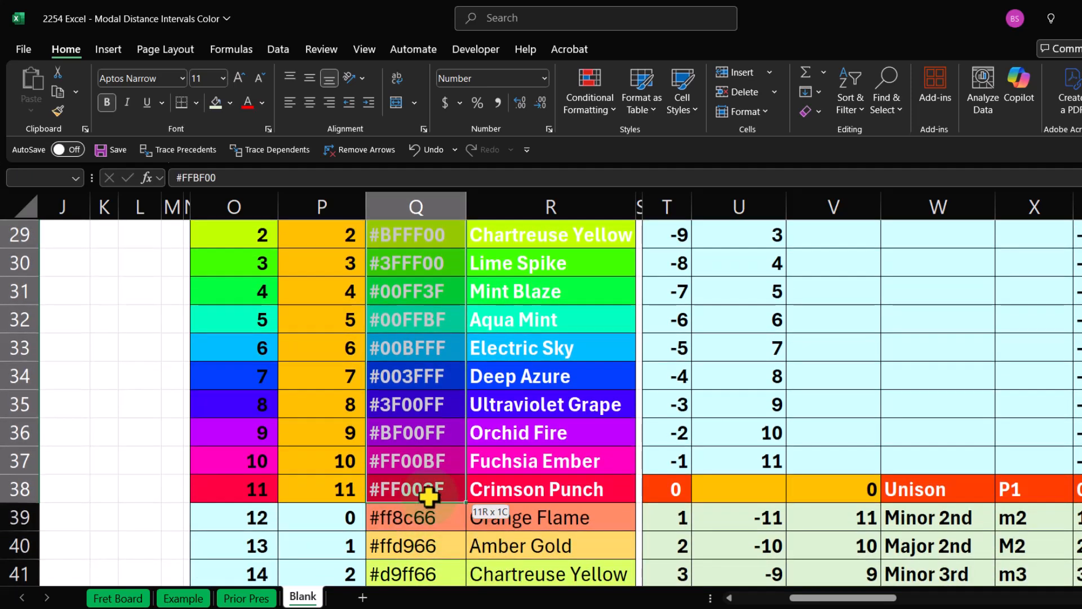
left_click(57, 110)
scroll(763, 256, "down", 2)
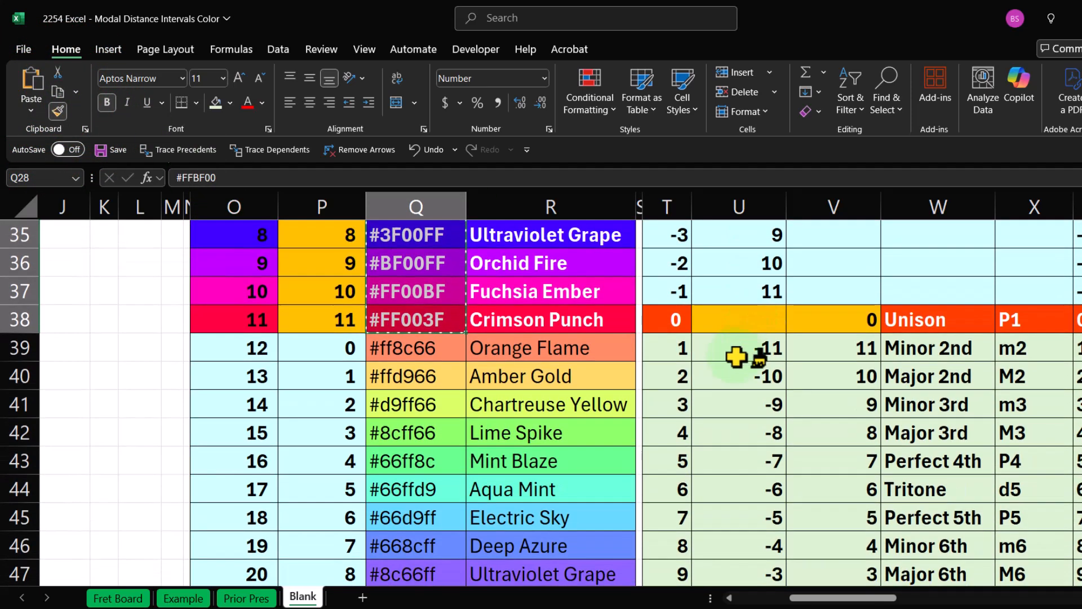
left_click(672, 350)
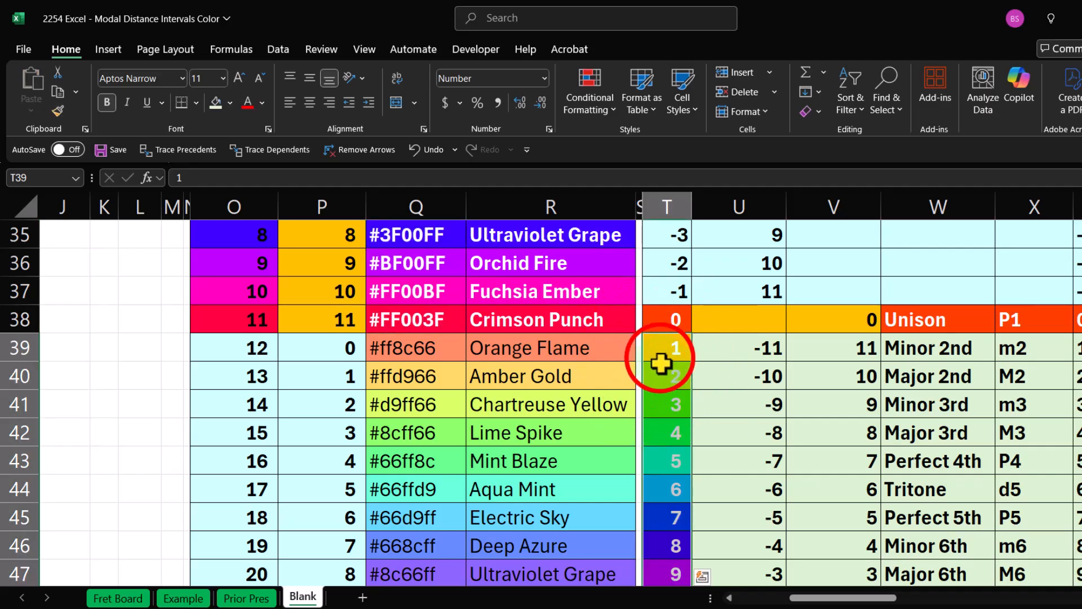
Step: Copy the color formatting of T39:T49 onto the interval names in W39:W49, starting at Minor 2nd
mouse_move(659, 355)
left_mouse_down()
mouse_move(659, 573)
mouse_move(662, 500)
left_mouse_up()
left_click(78, 148)
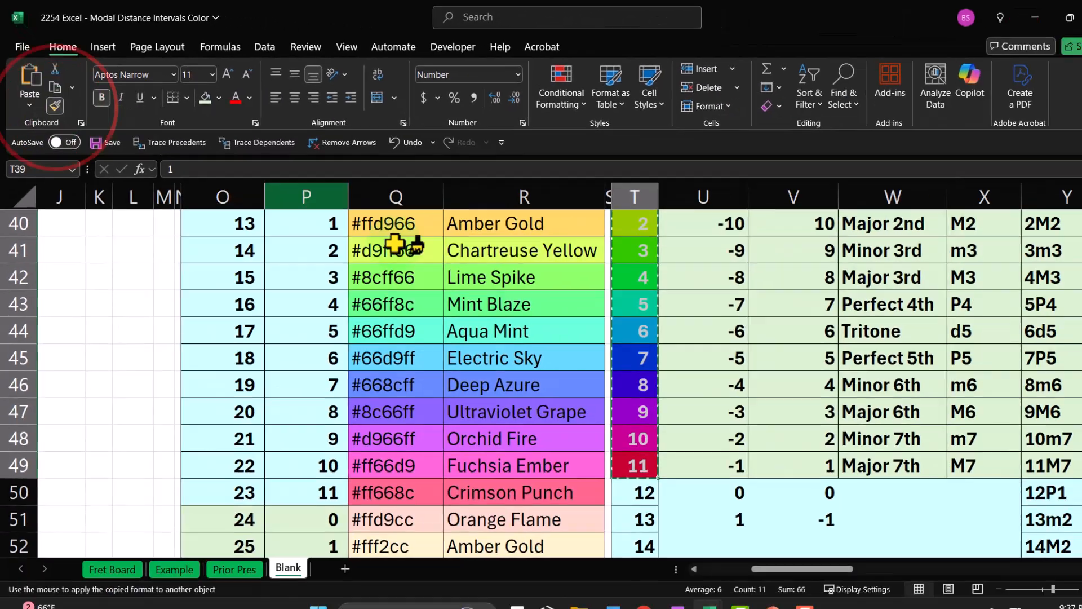
scroll(1065, 543, "up", 2)
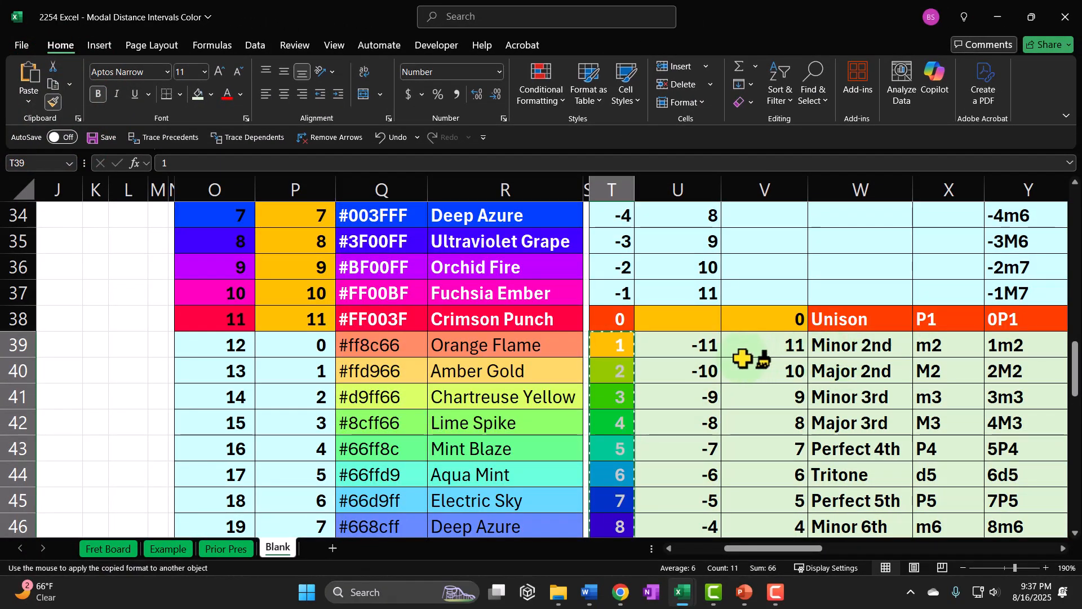
left_click(814, 344)
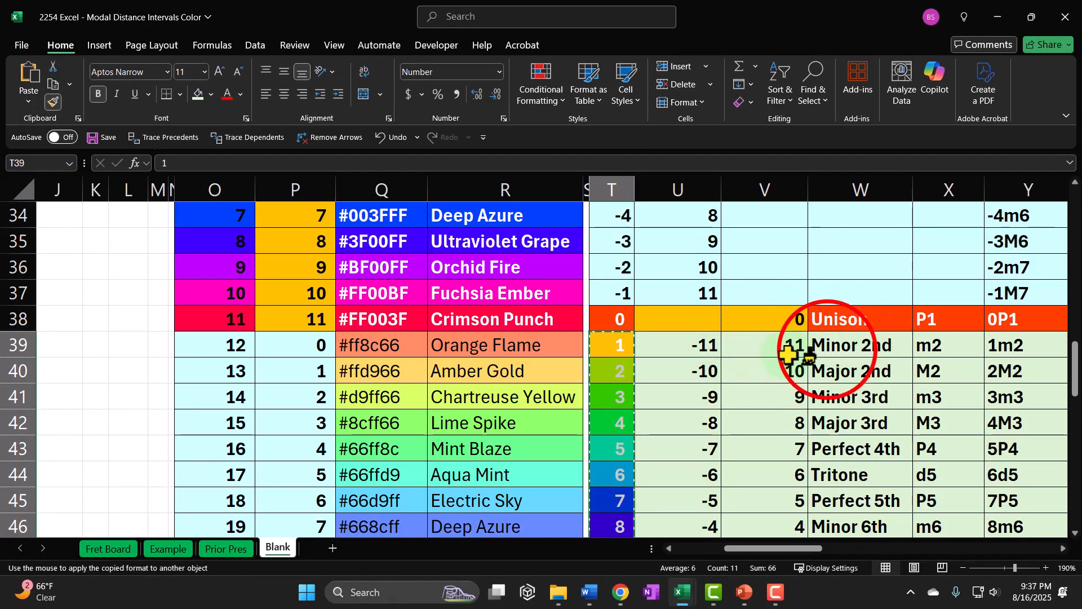
Step: Copy the color formatting of W39:W49 onto the interval abbreviations in X39:X49
left_click_drag(795, 548, 851, 549)
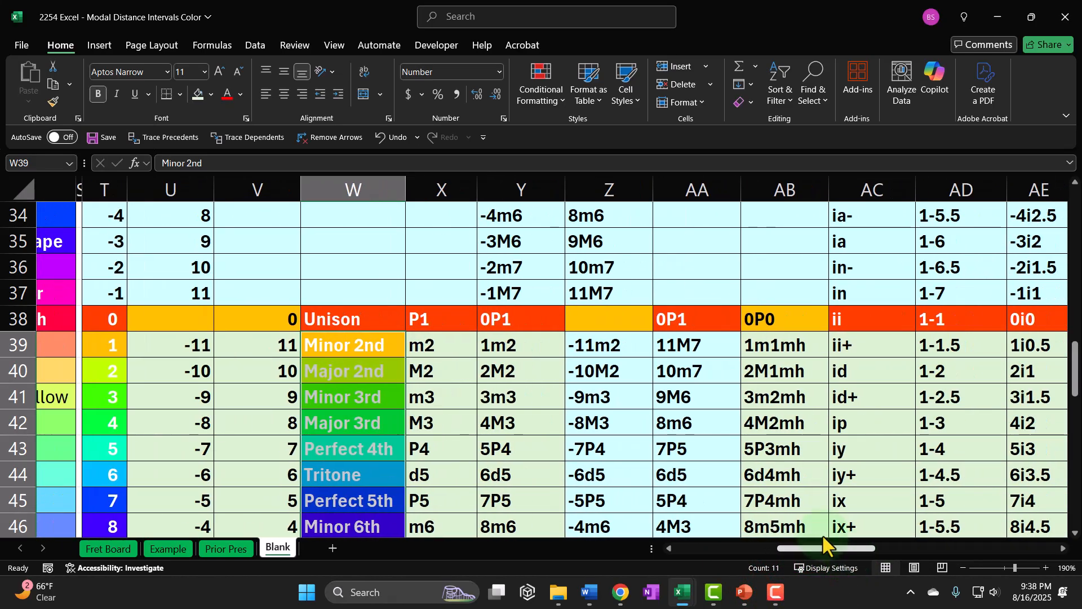
scroll(443, 442, "down", 1)
scroll(444, 442, "down", 2)
scroll(443, 442, "up", 2)
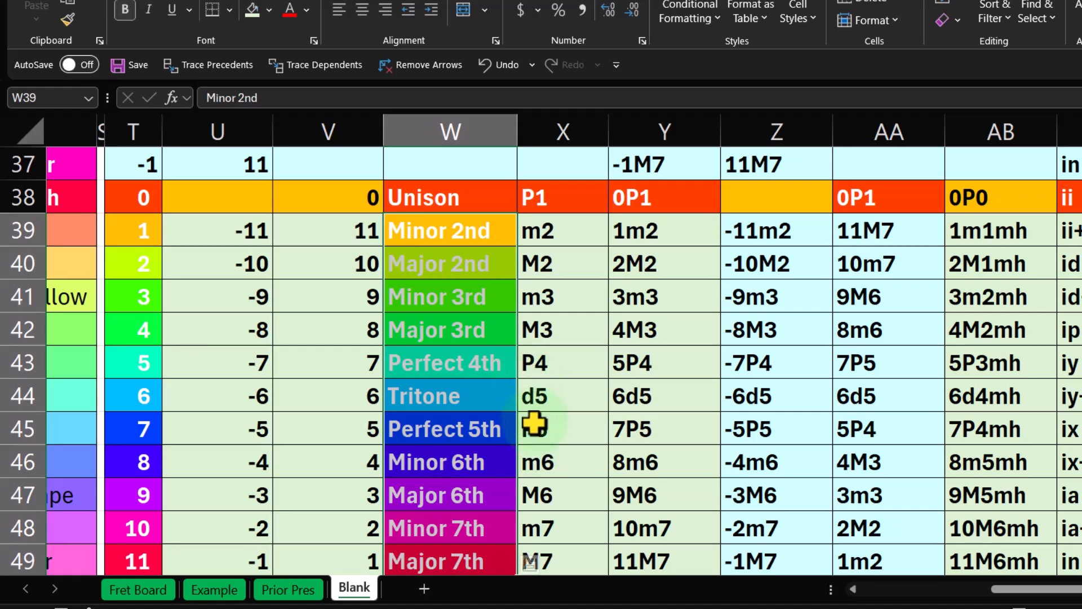
left_click(67, 21)
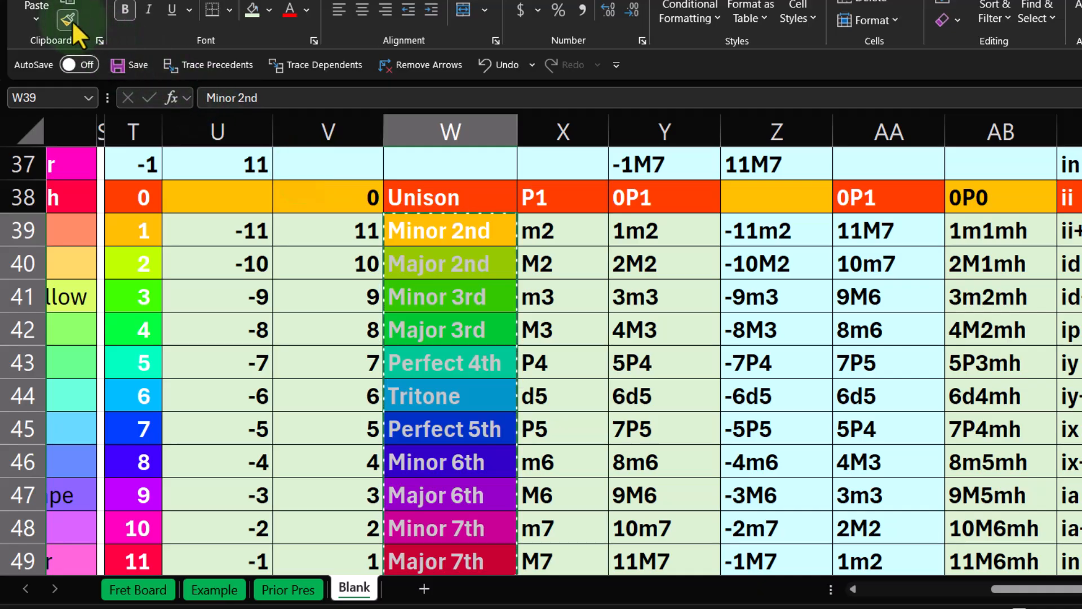
left_click(555, 234)
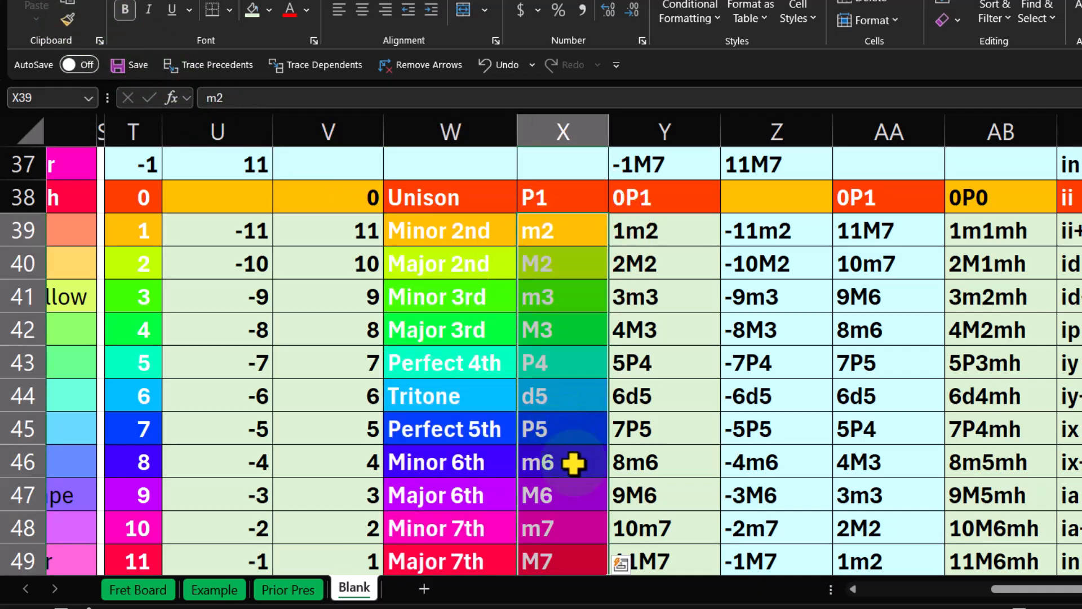
Step: Copy the color formatting of X39:X49 onto the combined half-step and abbreviation cells Y39:Y49
scroll(564, 329, "down", 1)
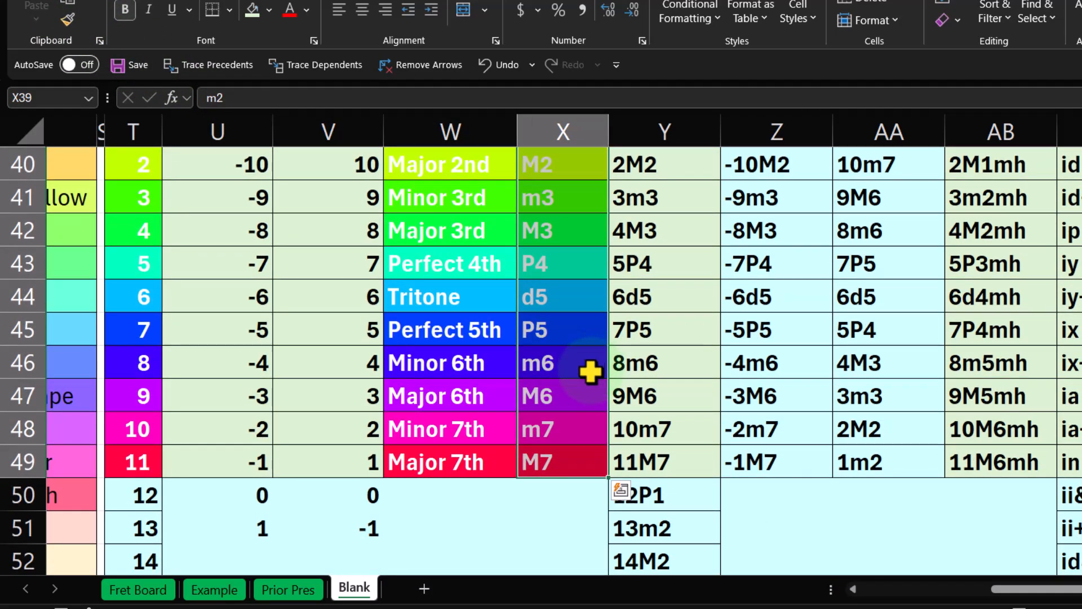
scroll(589, 370, "up", 1)
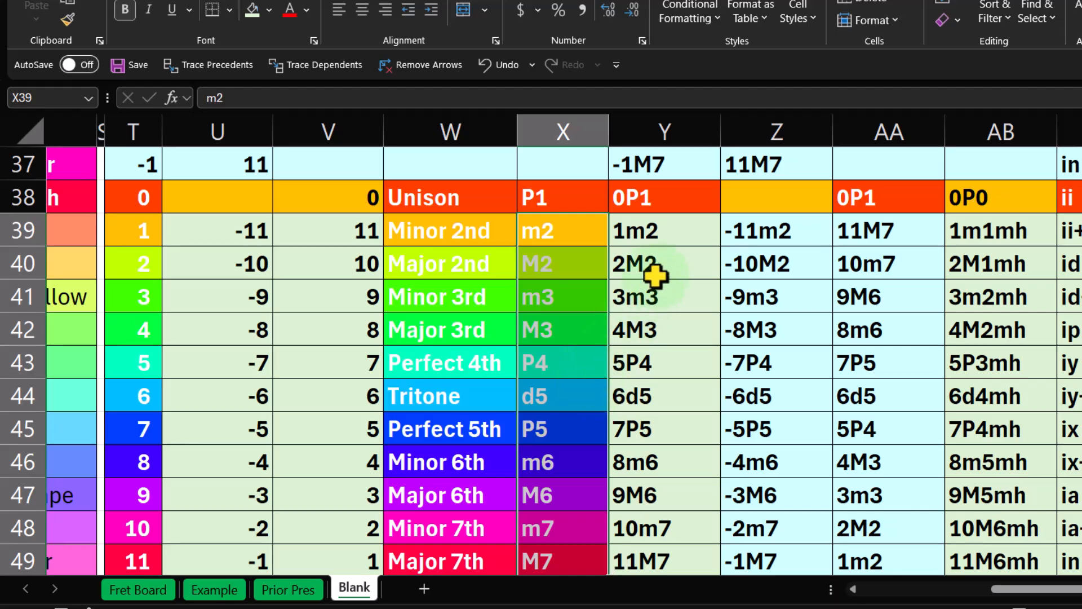
left_click(67, 20)
left_click_drag(664, 231, 671, 561)
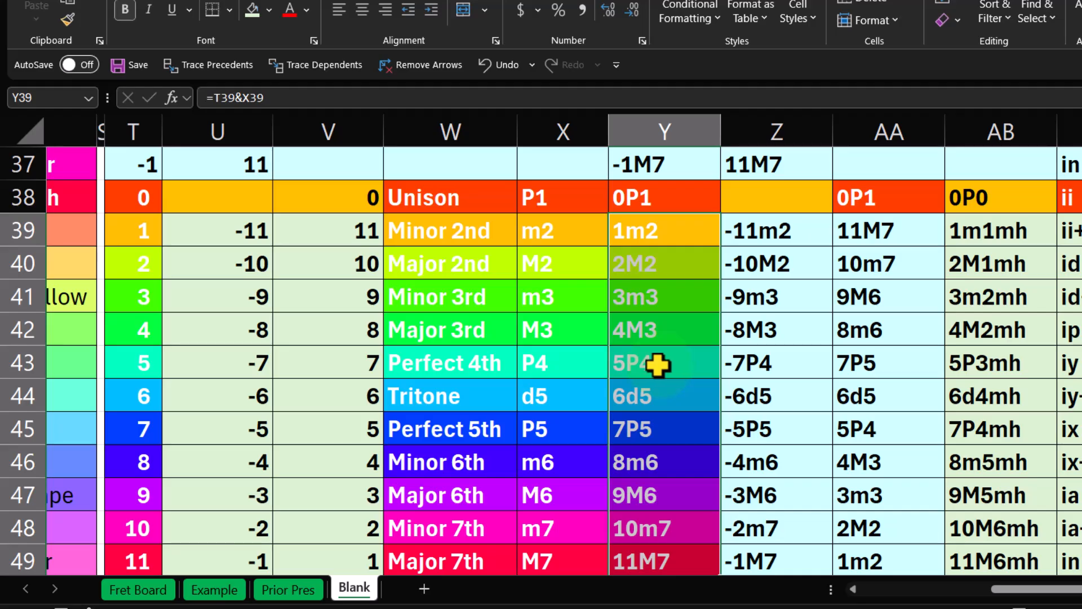
Step: Try copying the color formatting of Y39:Y49 onto the inverse intervals in AA39:AA49
left_click(636, 302)
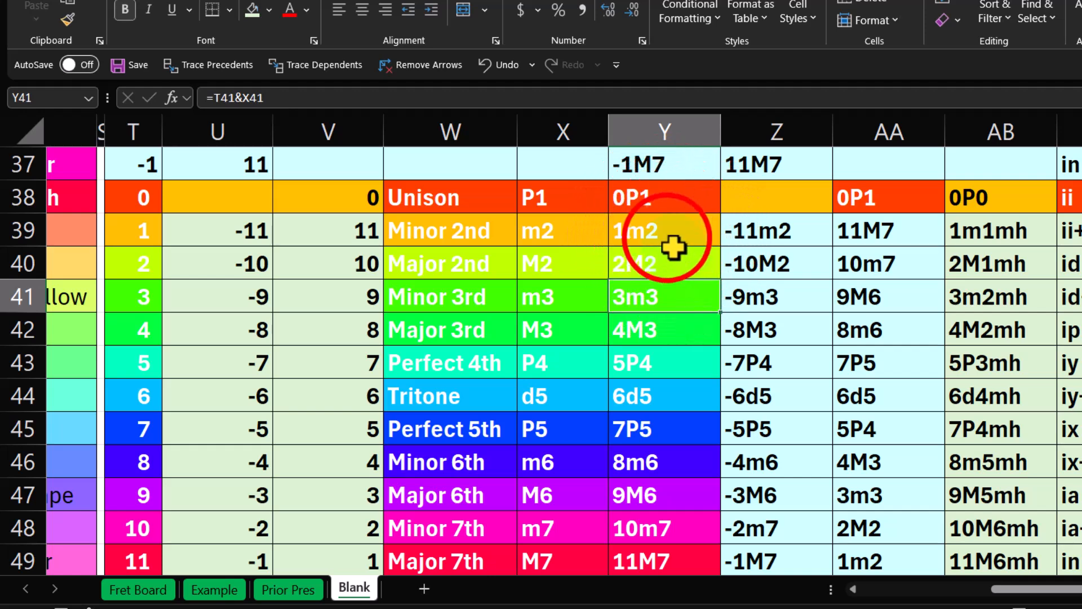
left_click_drag(669, 236, 686, 251)
scroll(580, 380, "up", 3)
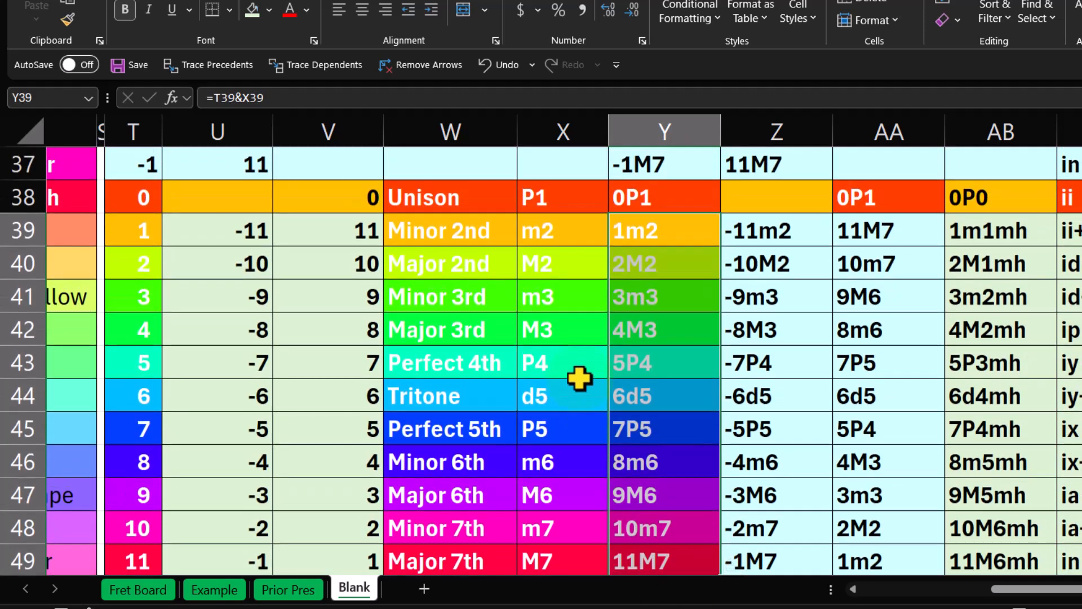
left_click(67, 20)
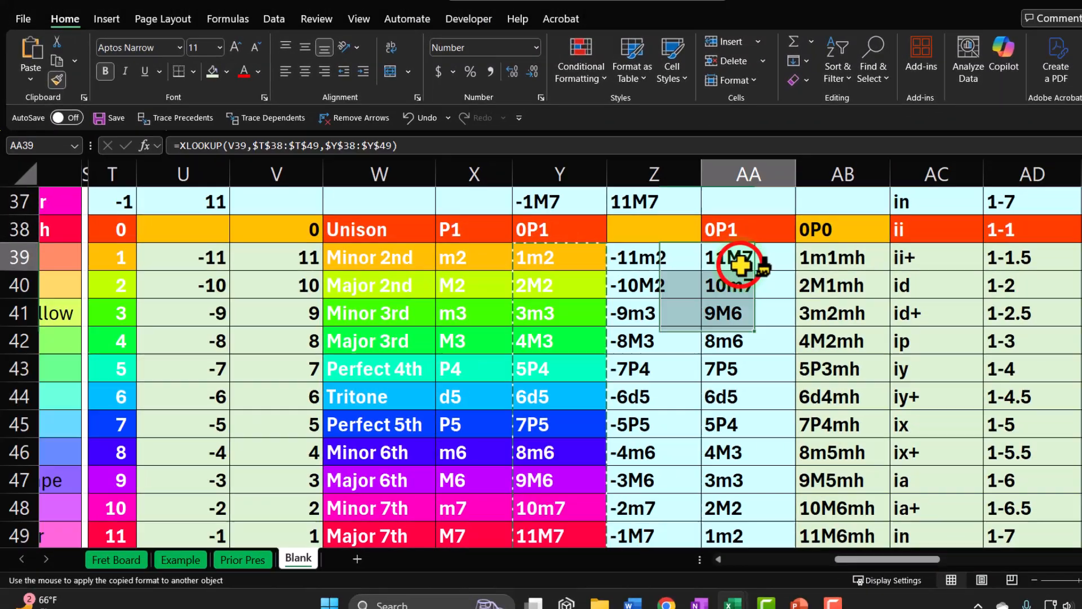
left_click(873, 240)
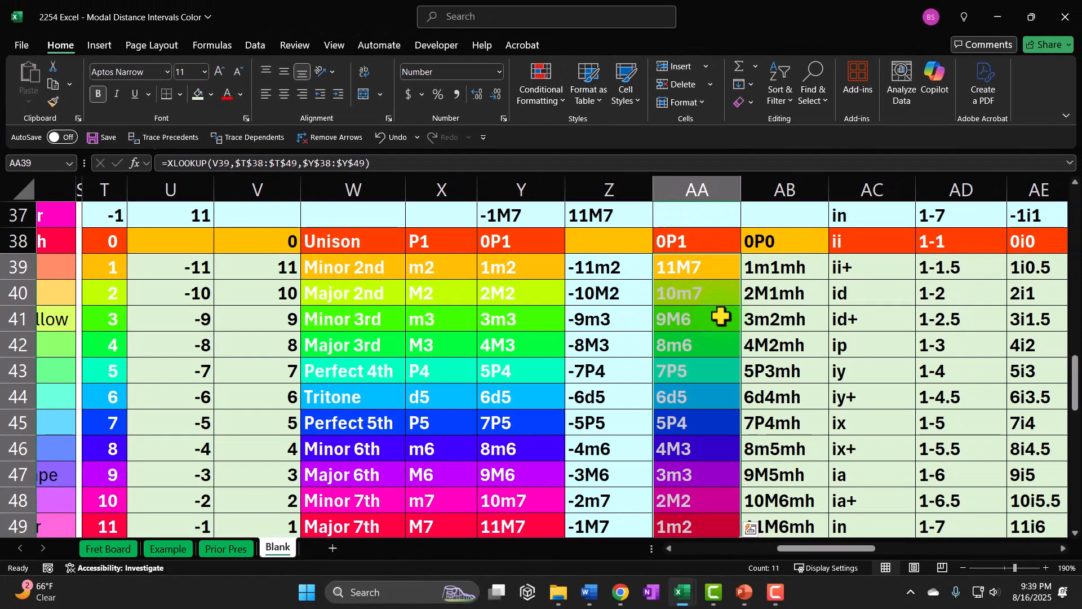
Step: Check the column headings in rows 1 and 2, and undo the color formatting applied to AA39:AA49
scroll(936, 395, "up", 5)
scroll(730, 400, "up", 7)
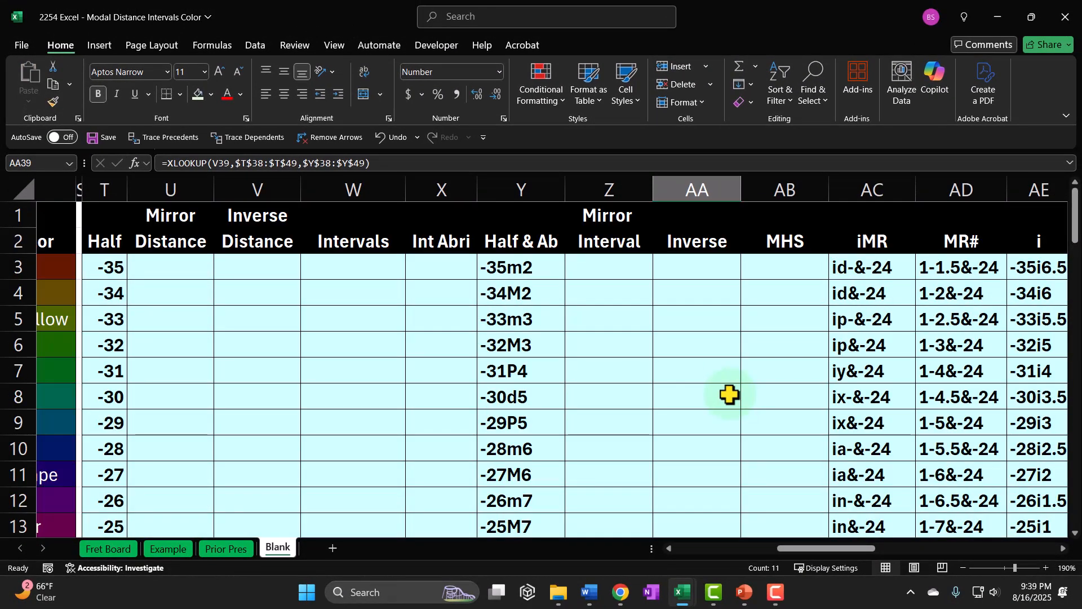
scroll(730, 400, "down", 10)
scroll(729, 396, "down", 1)
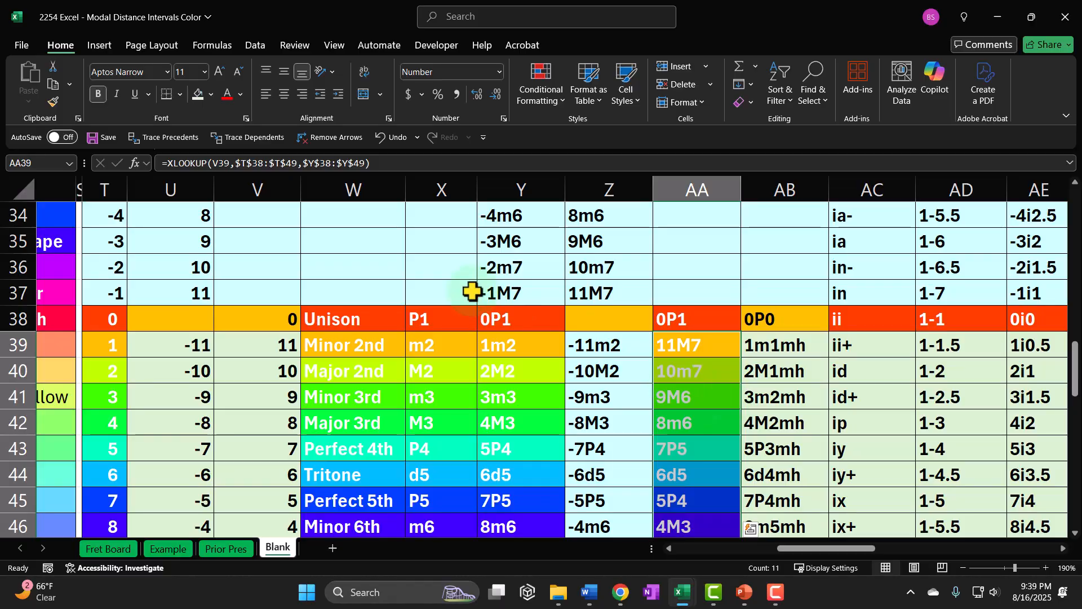
left_click(383, 137)
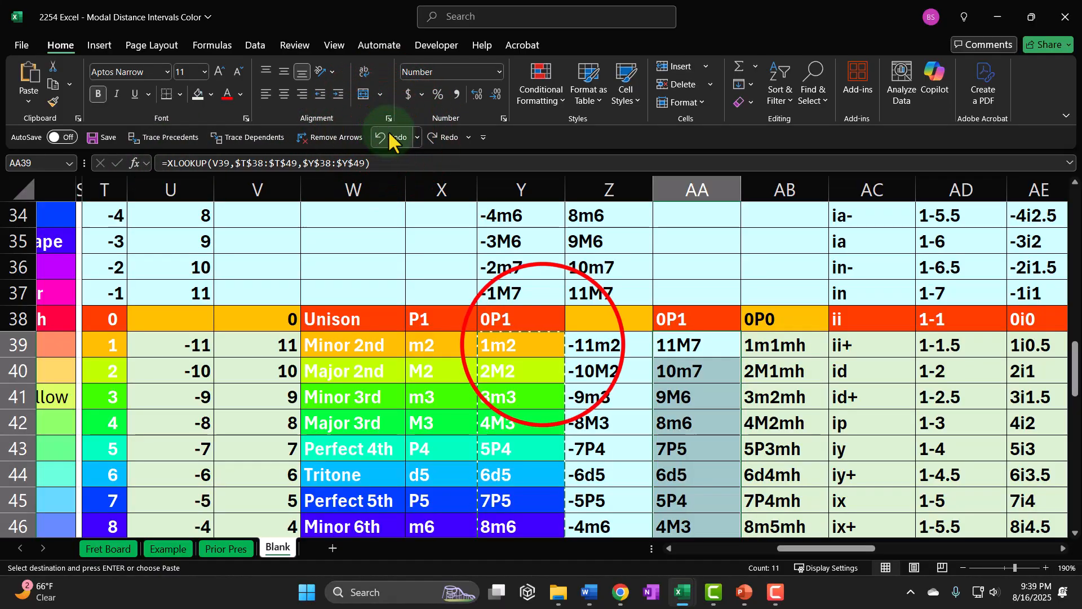
Step: Copy the color formatting of Y39:Y49 onto the modal distance letter codes in AC39:AC49
left_click(551, 355)
key("ctrl+c")
left_click_drag(543, 381, 546, 404)
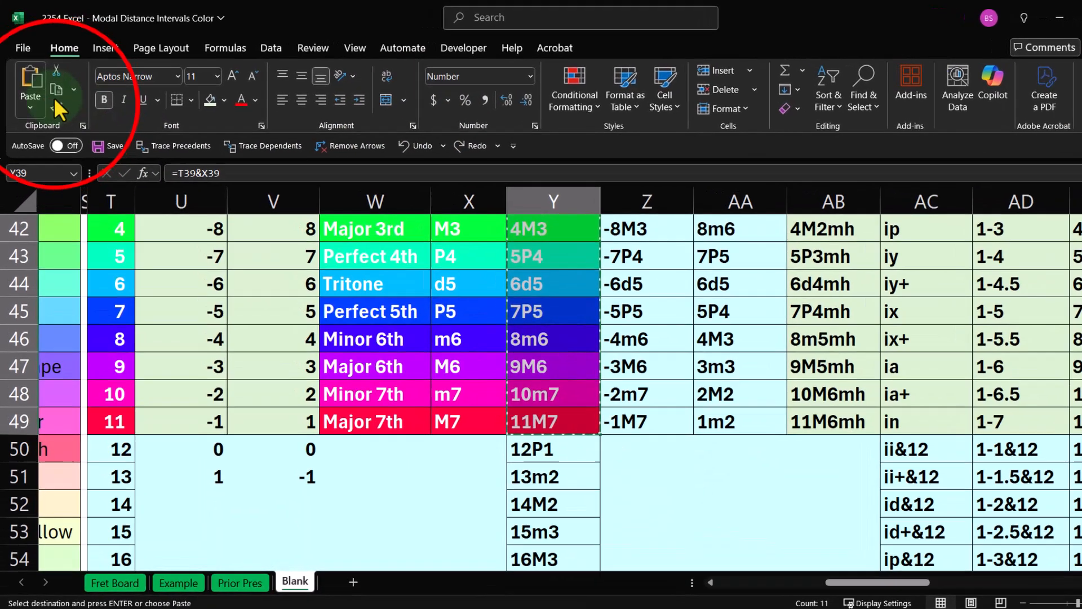
left_click(54, 105)
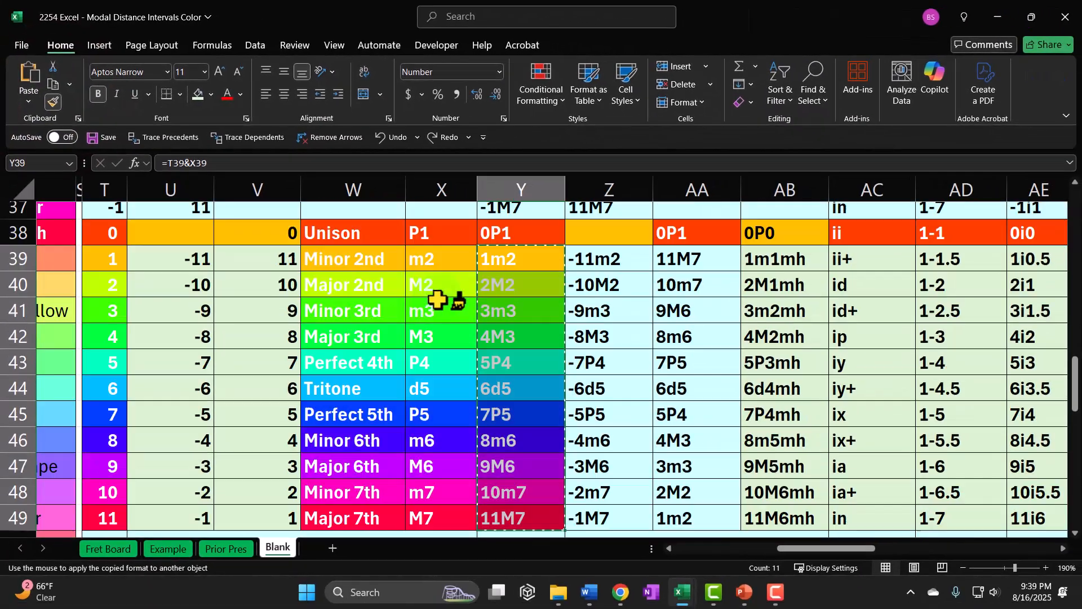
scroll(606, 345, "up", 1)
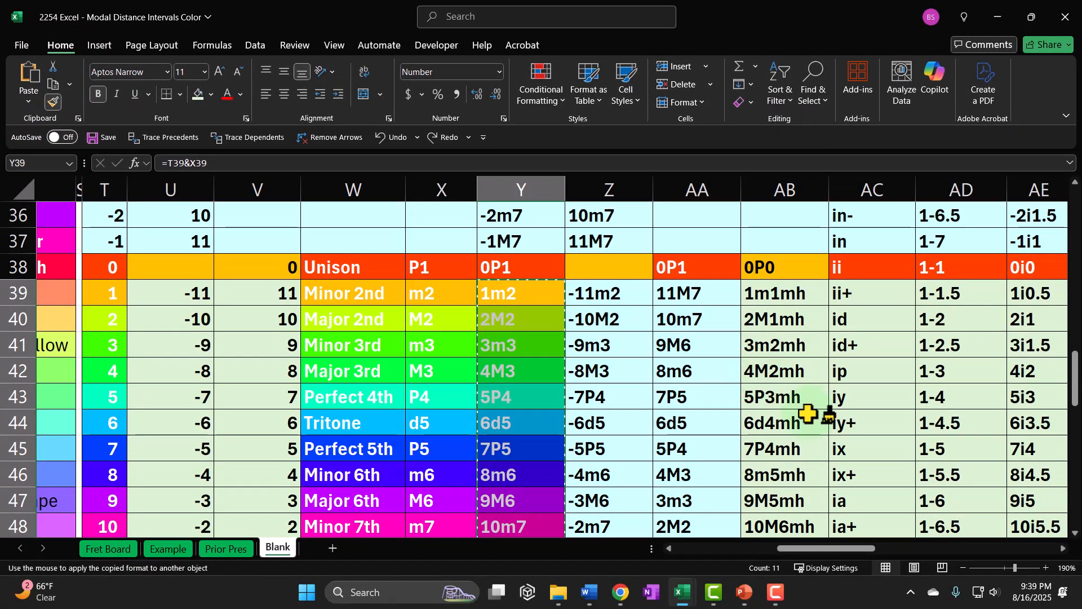
left_click(874, 290)
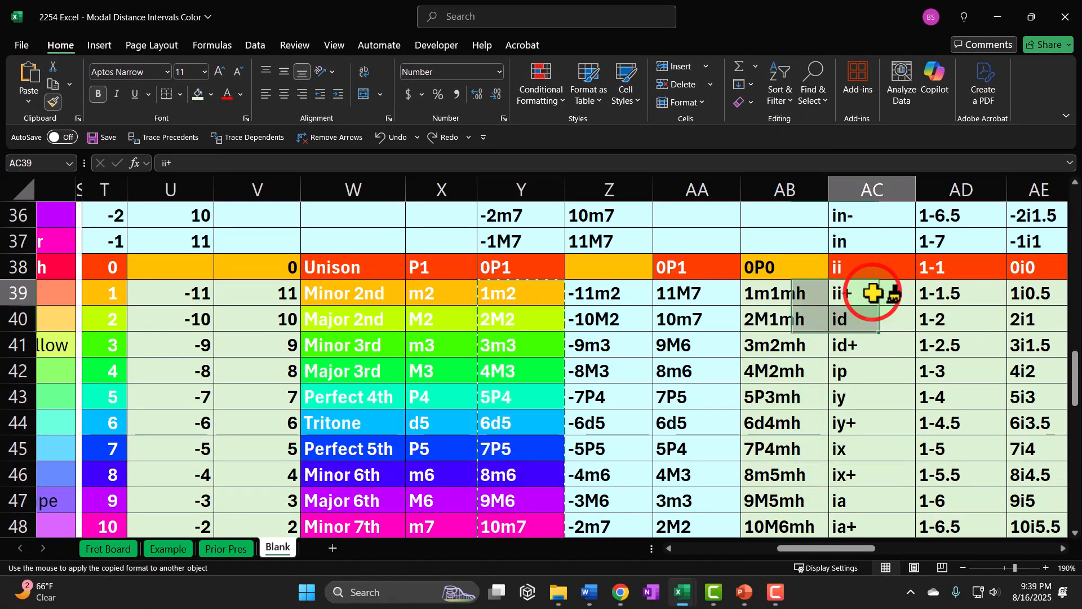
Step: Examine the colored modal distance codes at the start of column AC, moving between AC38, AC39 and AC40
left_click_drag(829, 546, 877, 547)
left_click(392, 274)
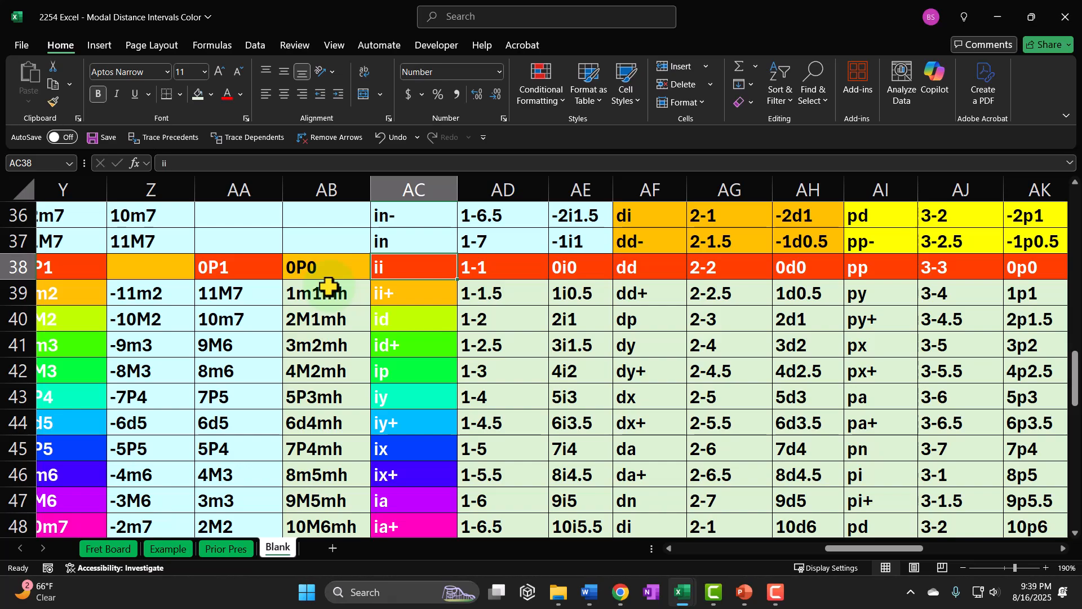
key("Down")
key("Down")
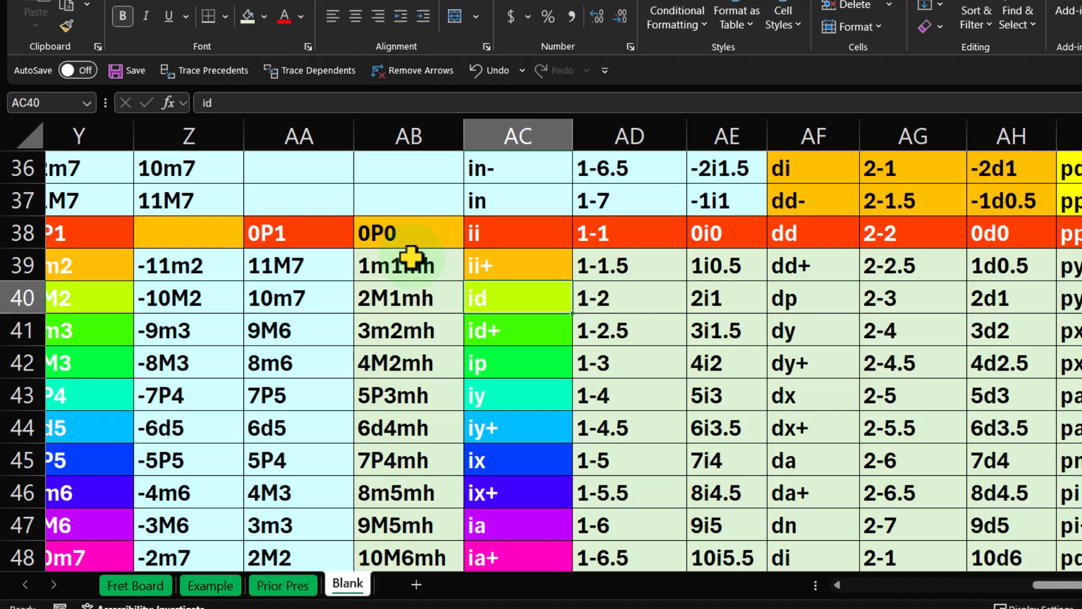
key("Up")
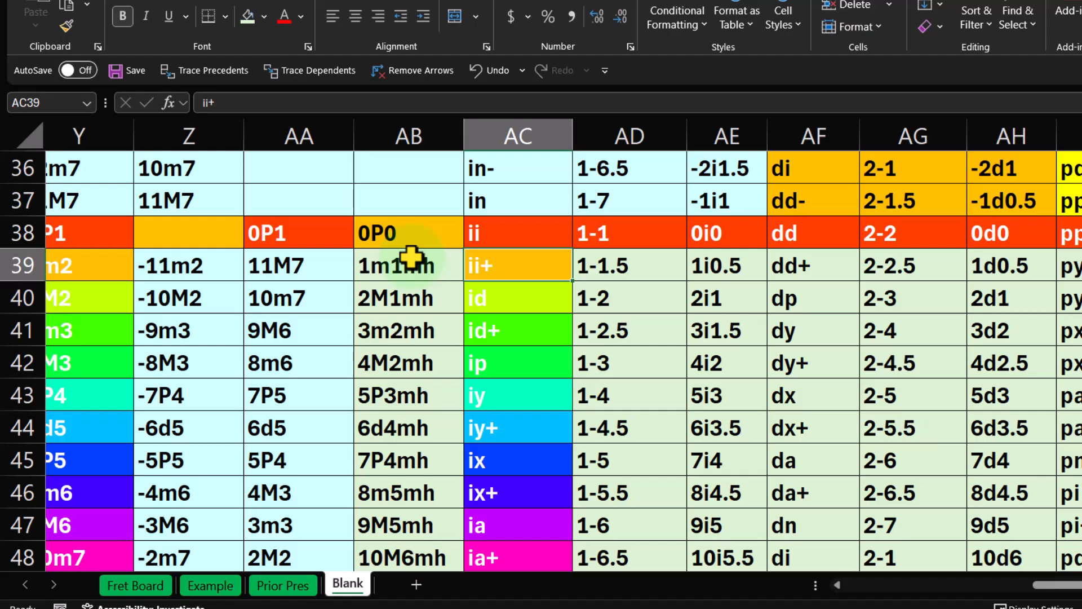
key("Up")
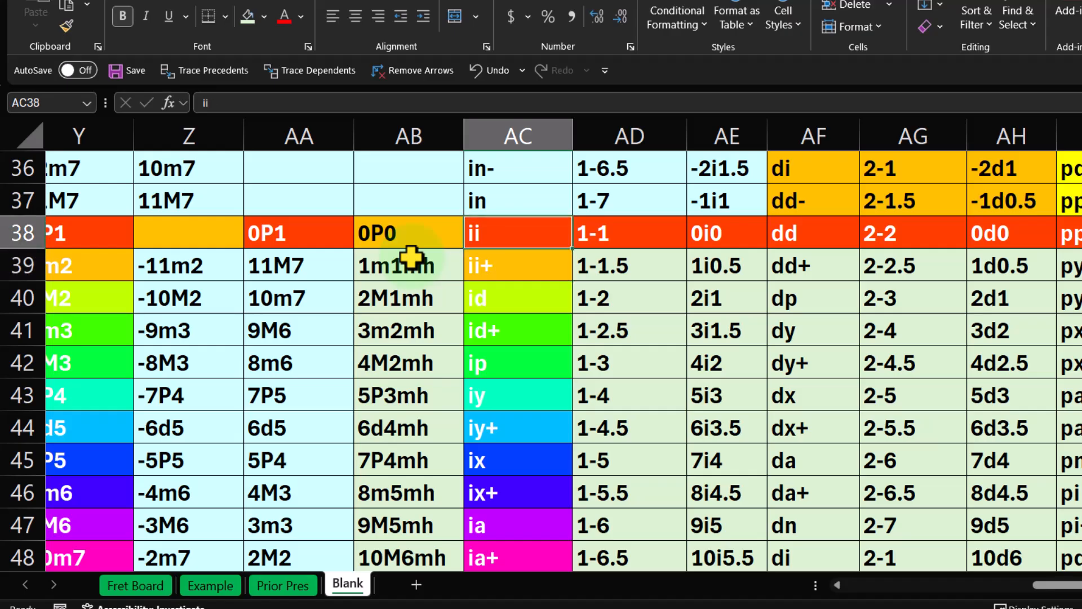
key("Down")
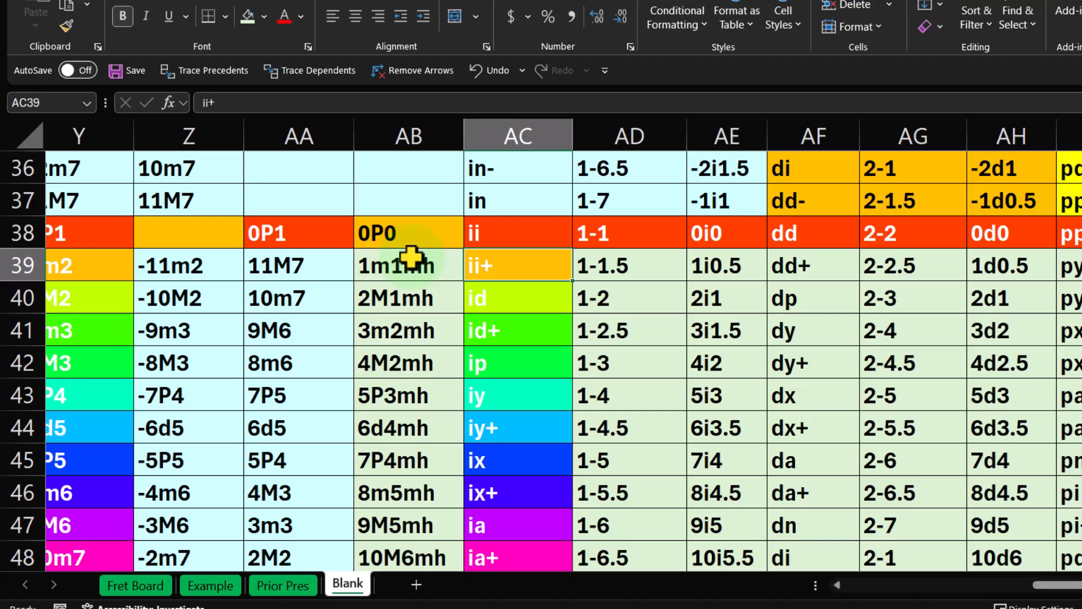
key("Down")
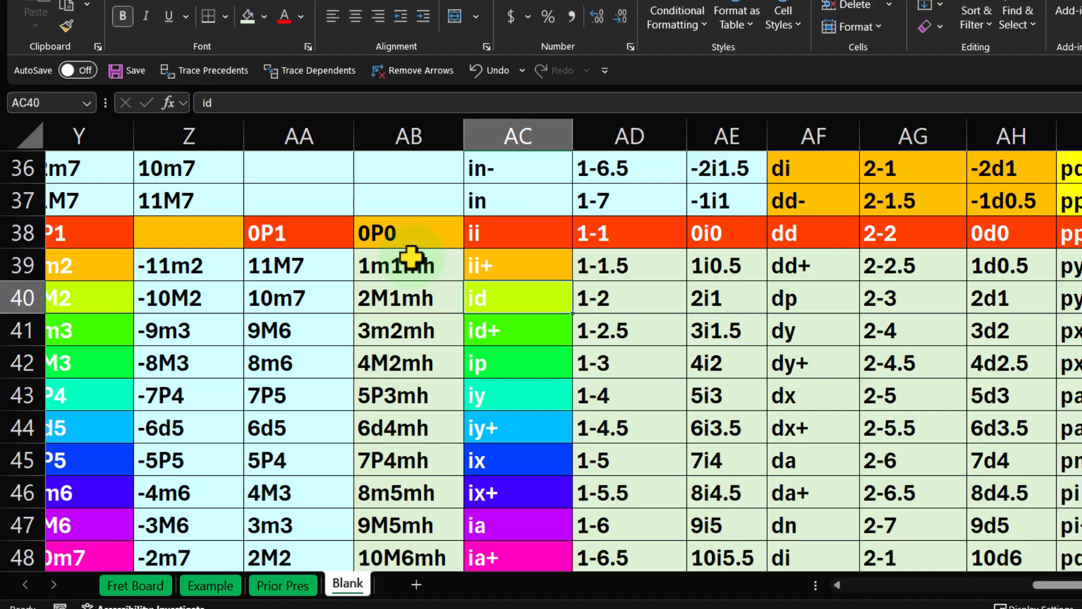
Step: Go through the remaining colored modal distance codes in column AC, from AC41 down to AC48 and back up
left_click(539, 331)
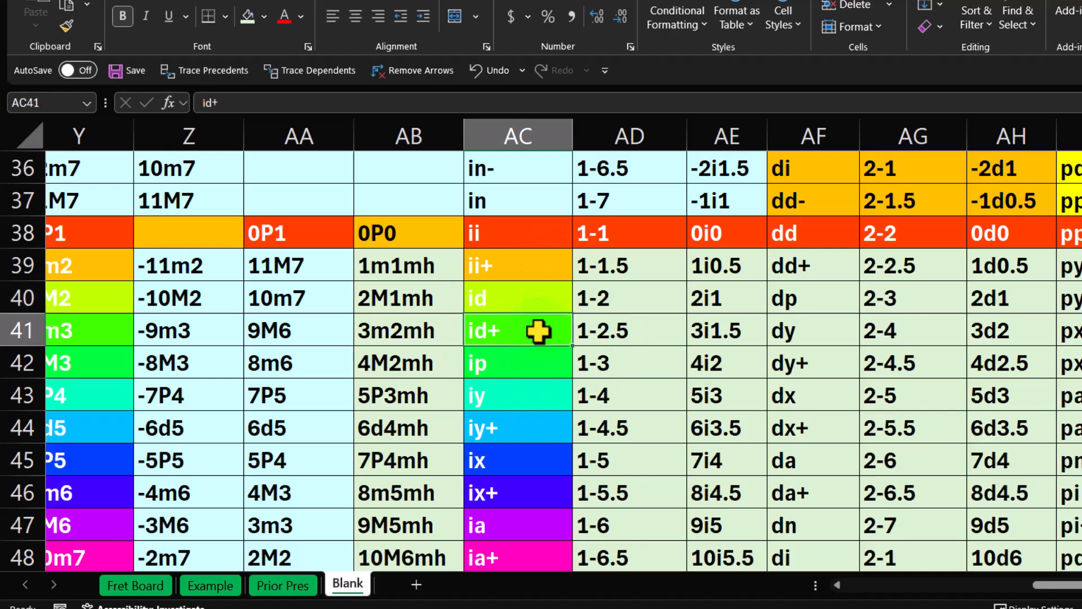
key("Down")
key("Down")
key("Down")
key("Down")
key("Down")
key("Down")
key("Down")
key("Down")
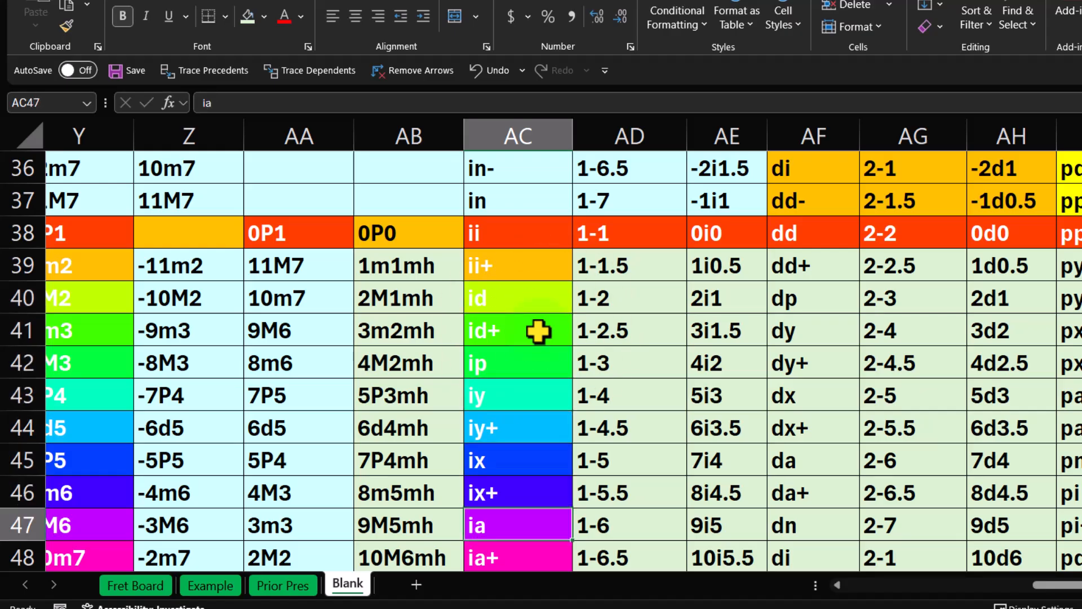
key("Down")
key("Up")
key("Up")
key("Up")
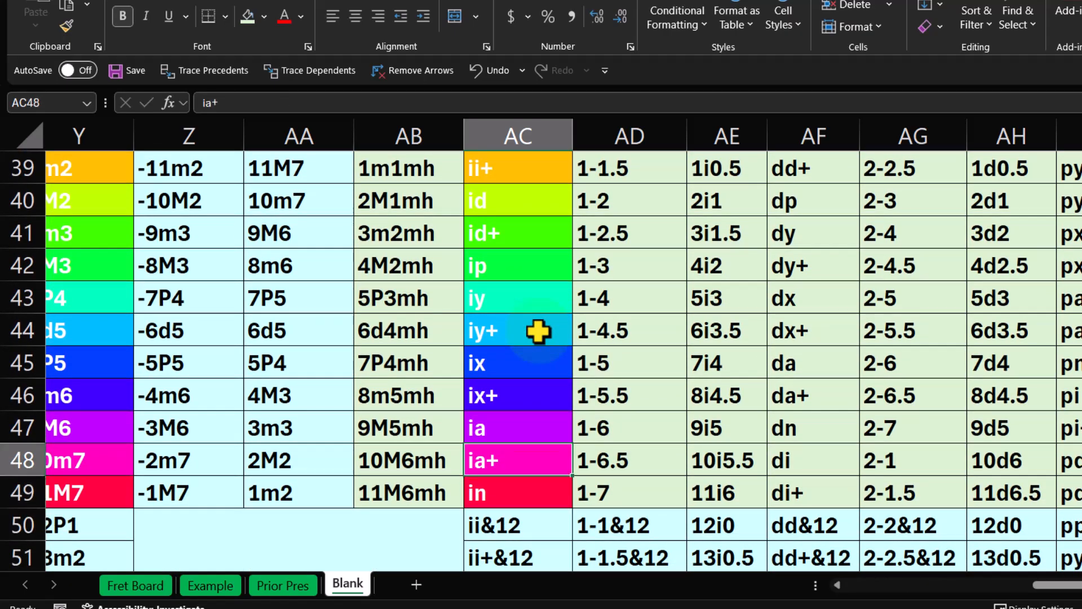
scroll(539, 332, "up", 1)
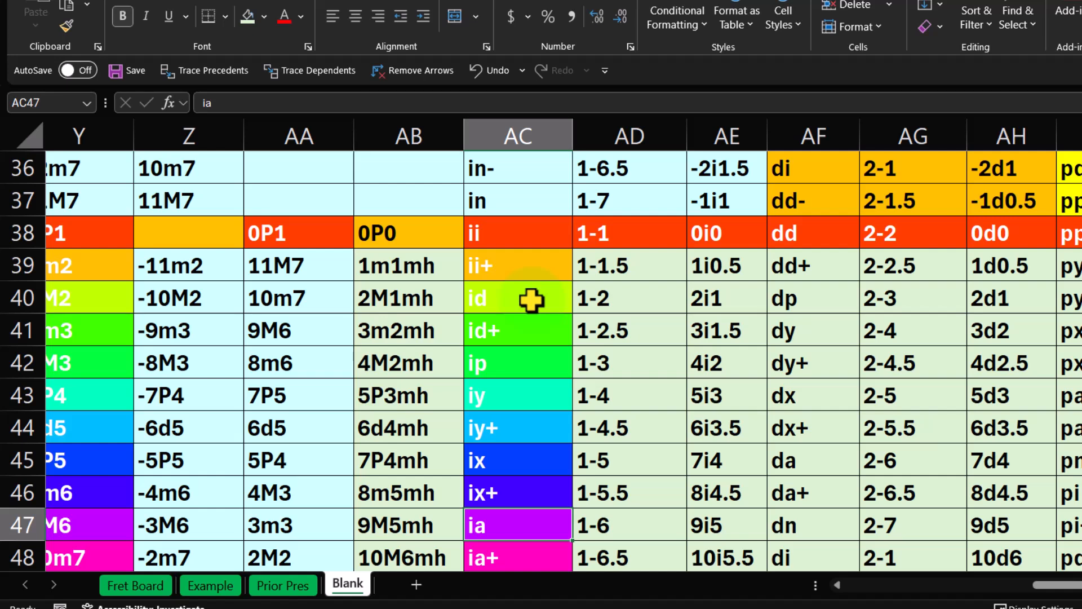
Step: Copy the color formatting of AC39:AC49 onto the numeric modal distances in AD39:AD49
left_click_drag(530, 265, 515, 387)
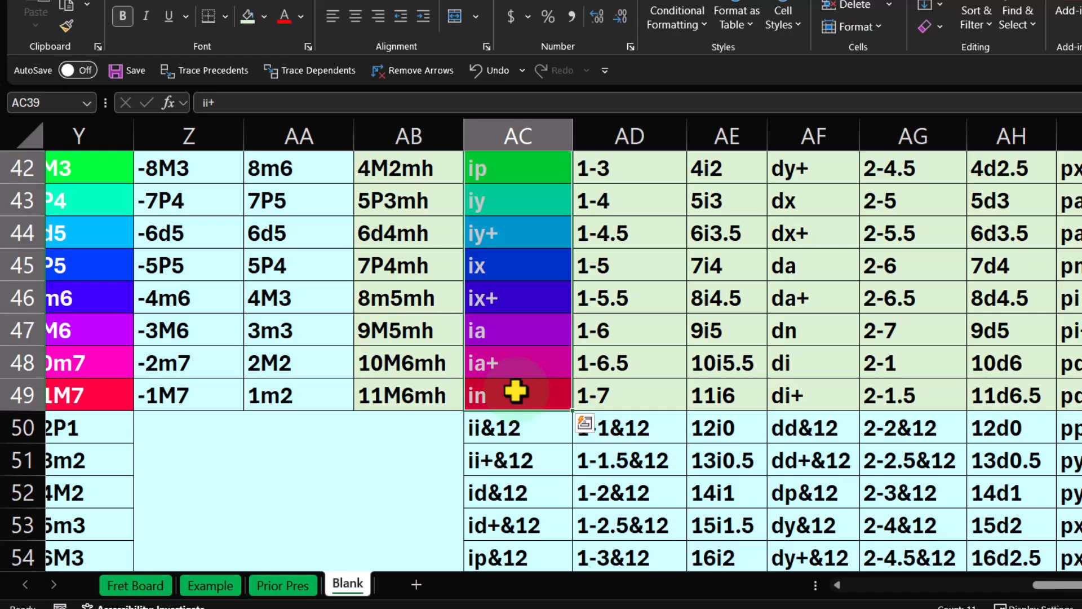
left_click(65, 18)
scroll(522, 286, "up", 2)
left_click(592, 266)
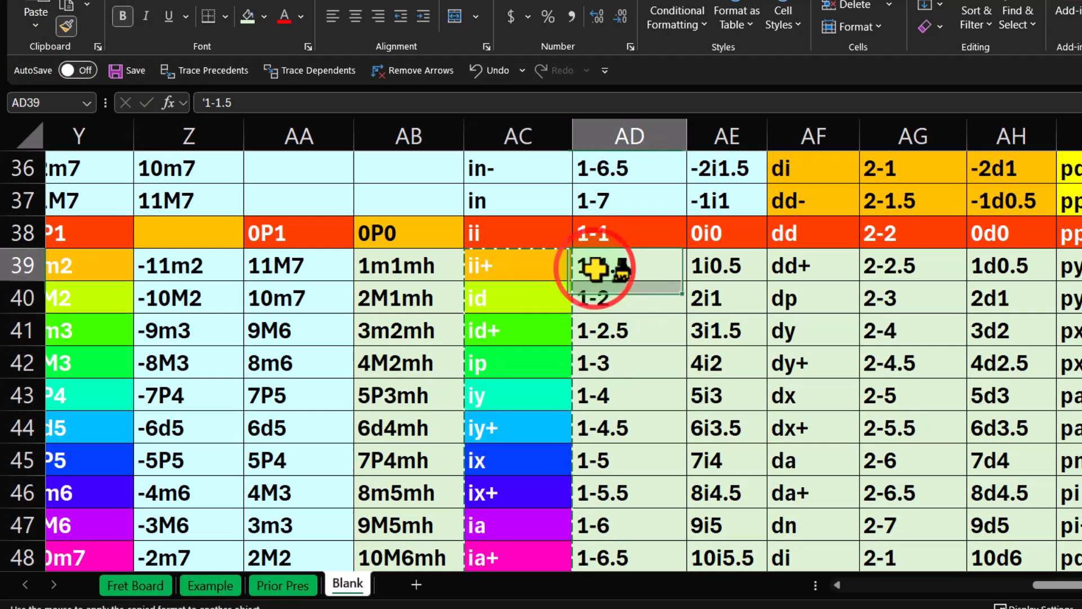
Step: Review the colored numeric modal distances in column AD cell by cell, from AD39 down to AD49
left_click(640, 271)
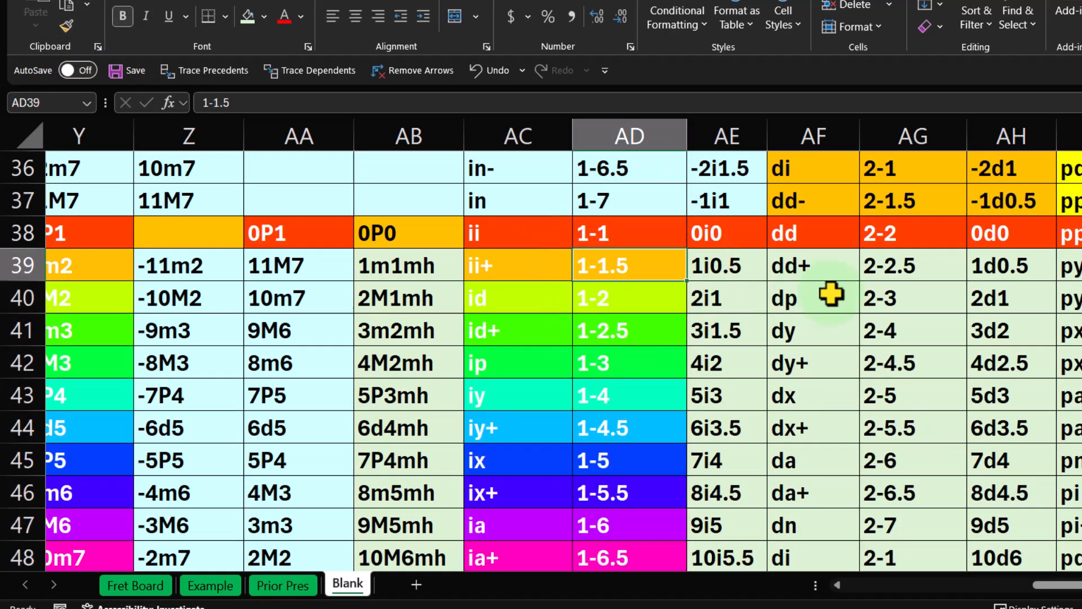
key("Down")
key("Down")
key("Down")
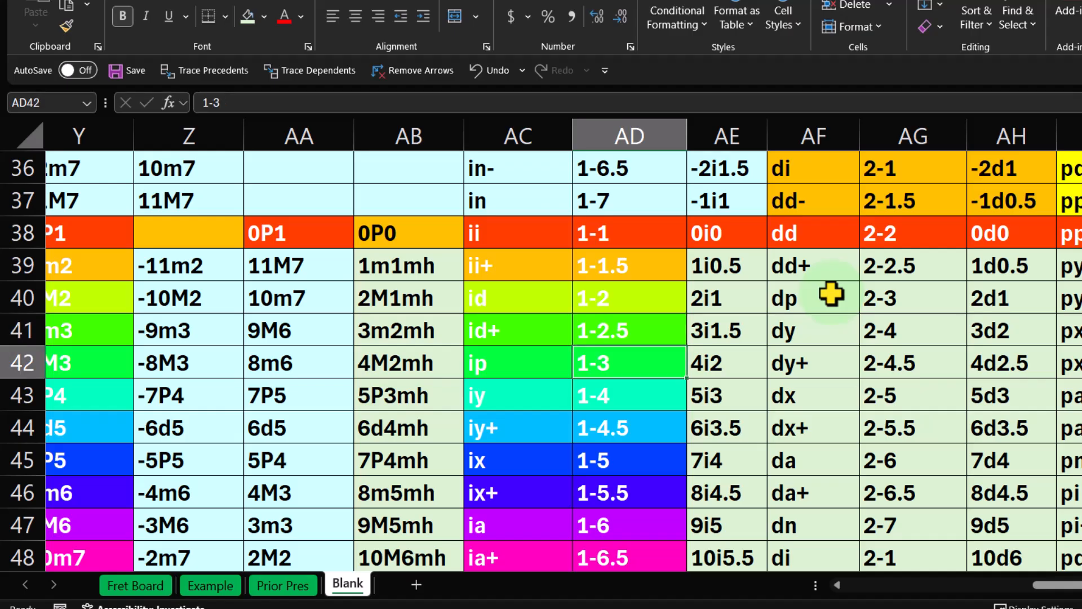
key("Down")
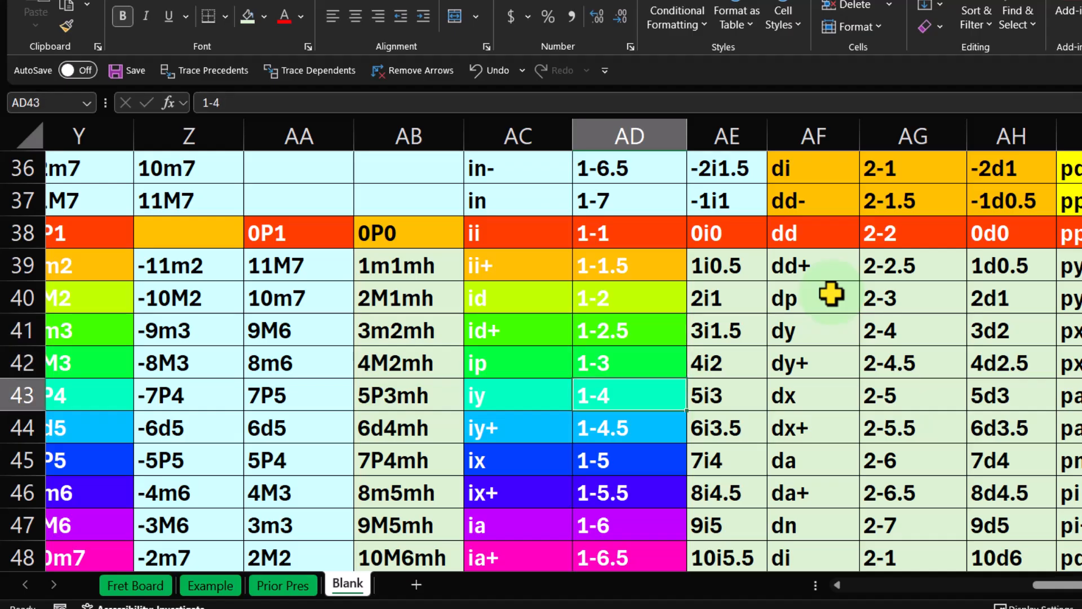
key("Up")
key("Up")
key("Up")
key("Up")
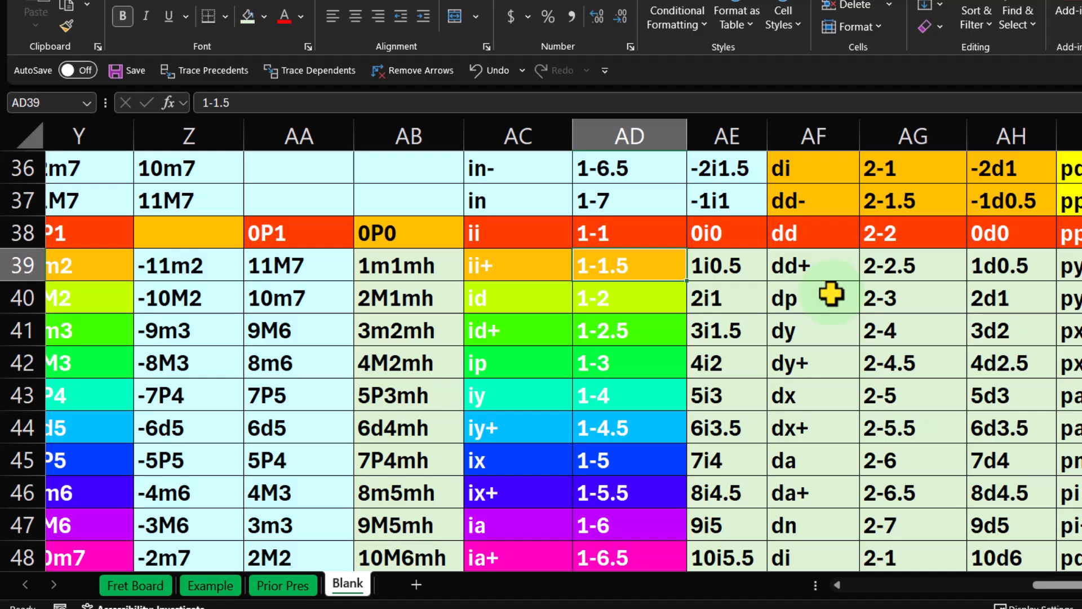
key("Down")
key("Down")
key("Down")
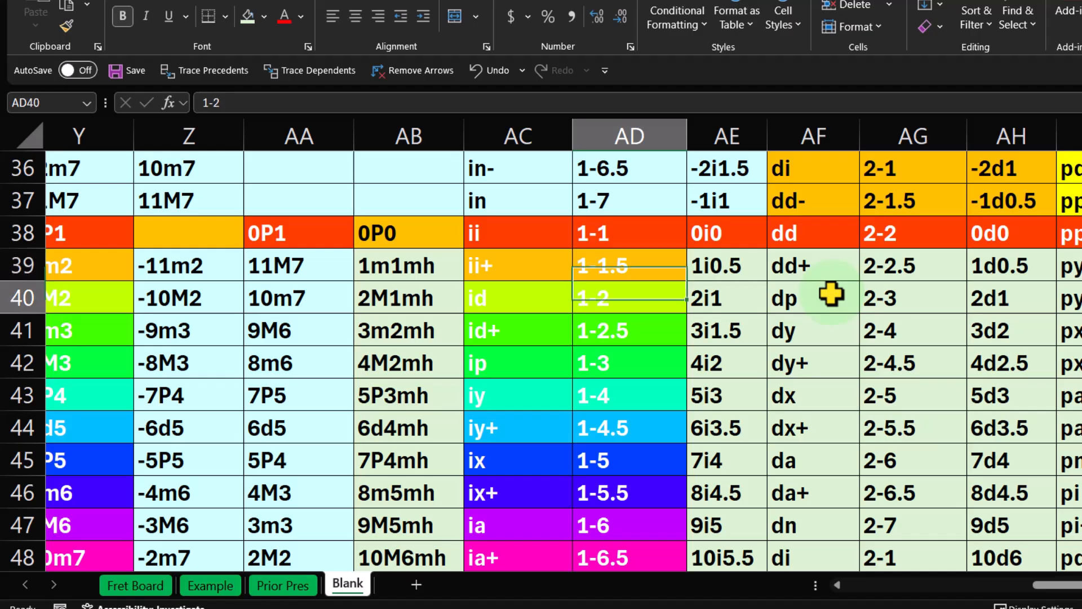
key("Down")
key("Down")
key("Down")
key("Down")
key("Down")
key("Down")
key("Down")
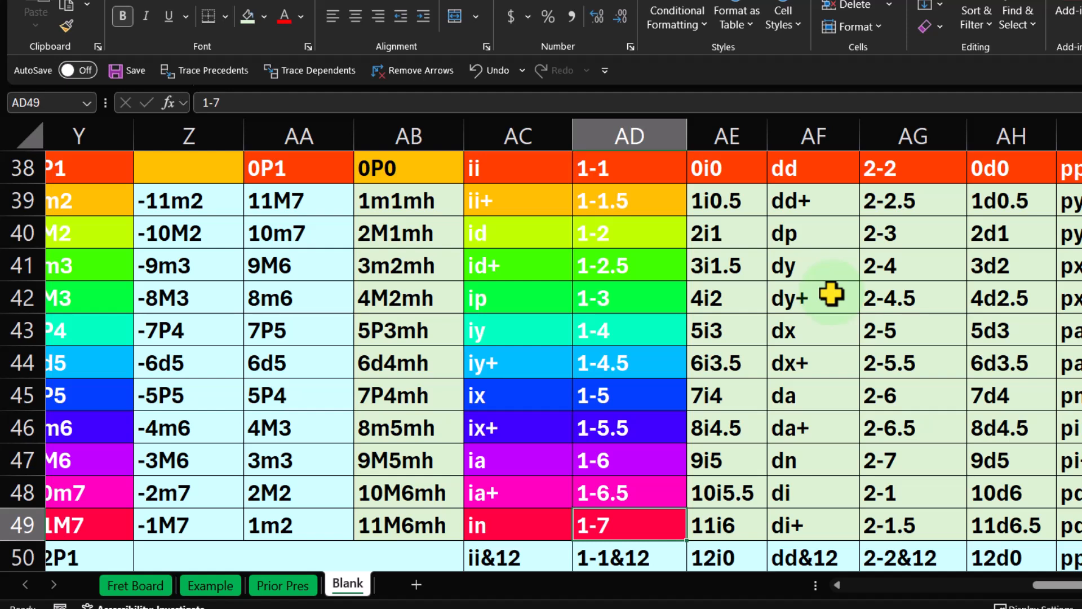
Step: Copy the color formatting of AD39:AD49 onto the combined half-step and modal distance codes in AE39:AE49
left_click_drag(618, 213, 627, 519)
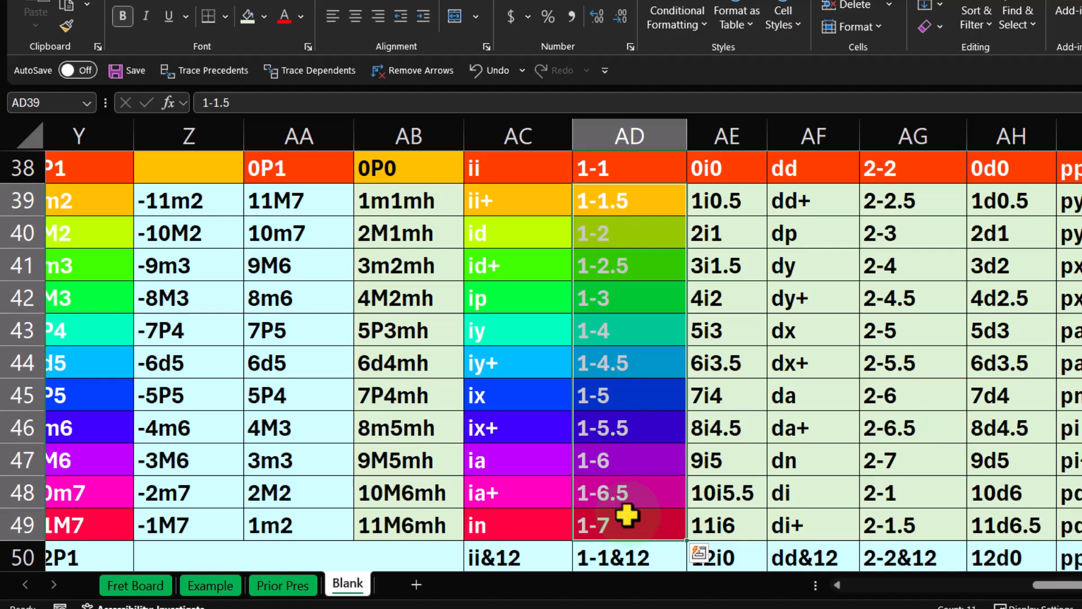
left_click(629, 210)
left_click_drag(630, 210, 619, 533)
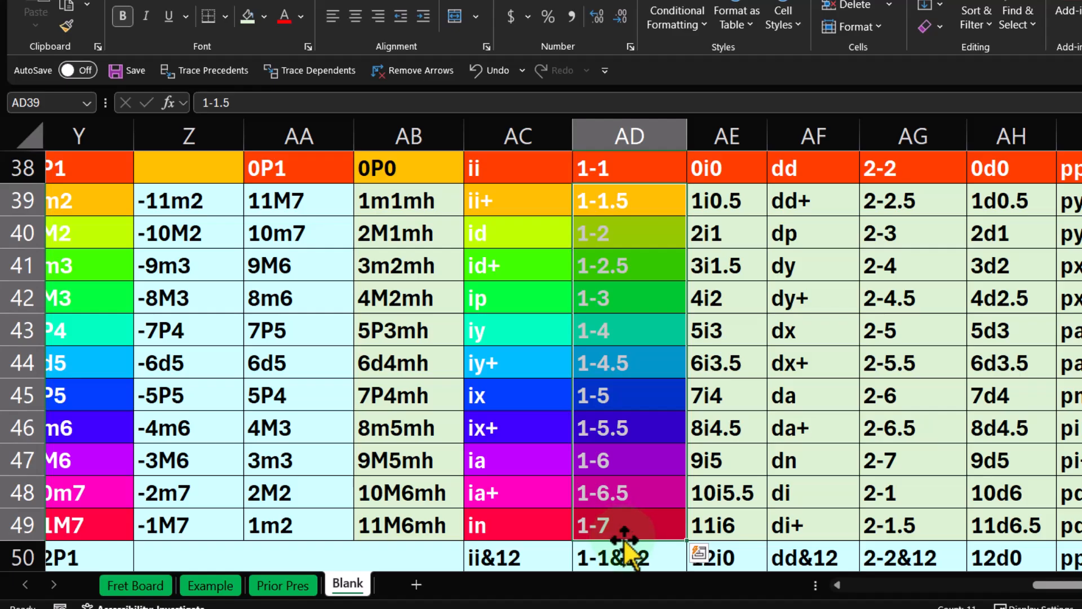
left_click(656, 211)
left_click_drag(656, 211, 636, 523)
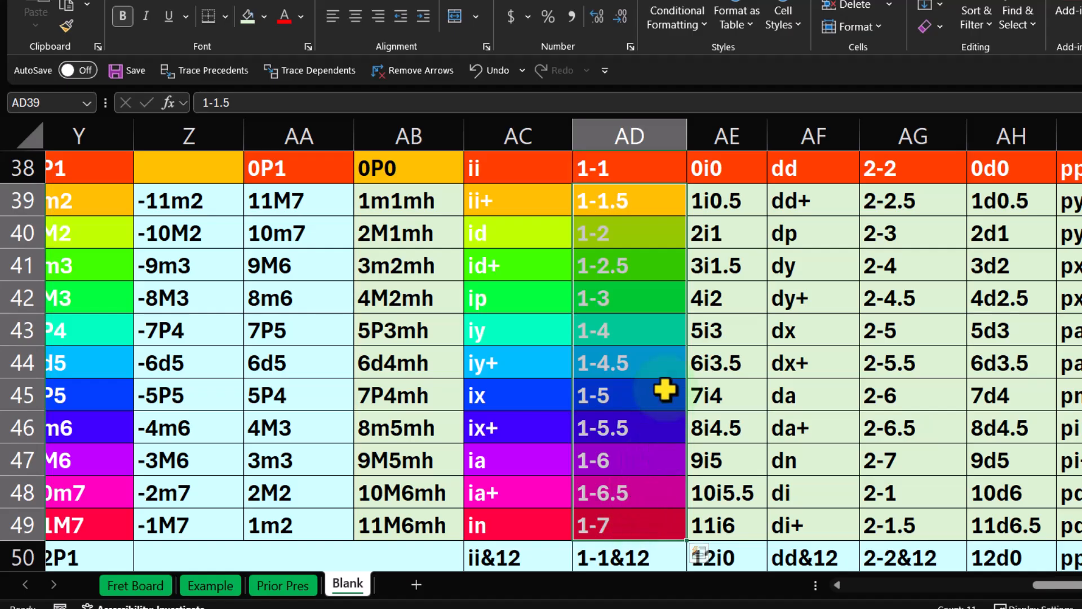
left_click_drag(637, 203, 623, 515)
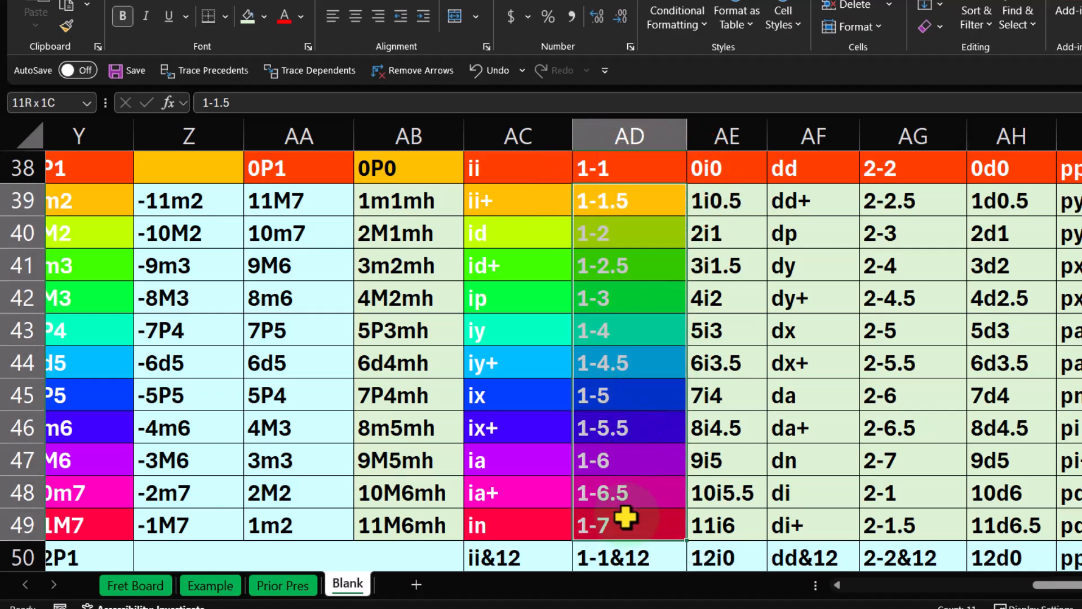
left_click(66, 25)
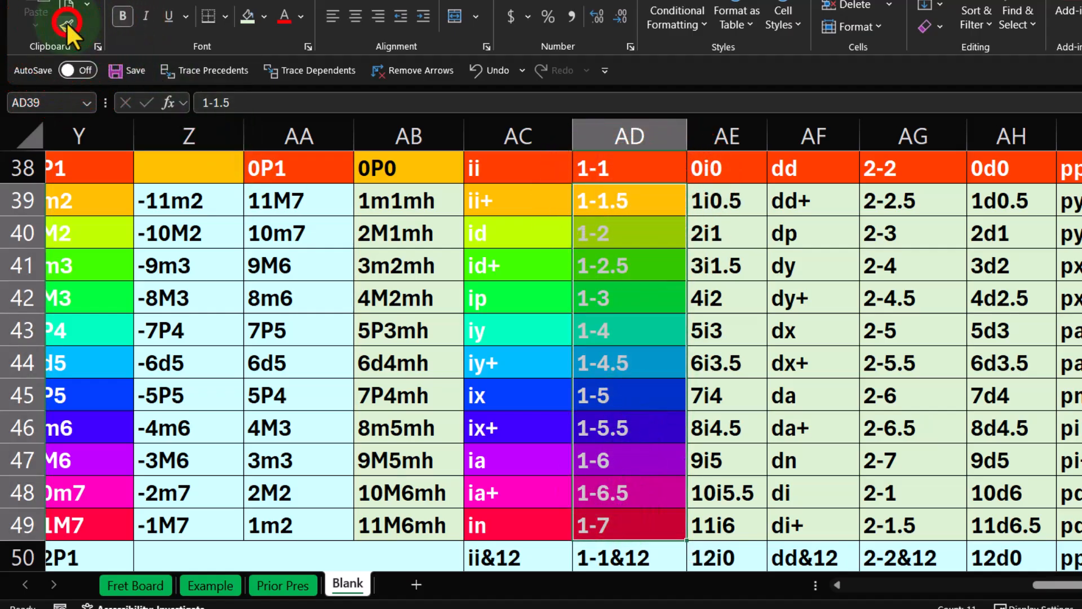
left_click(749, 204)
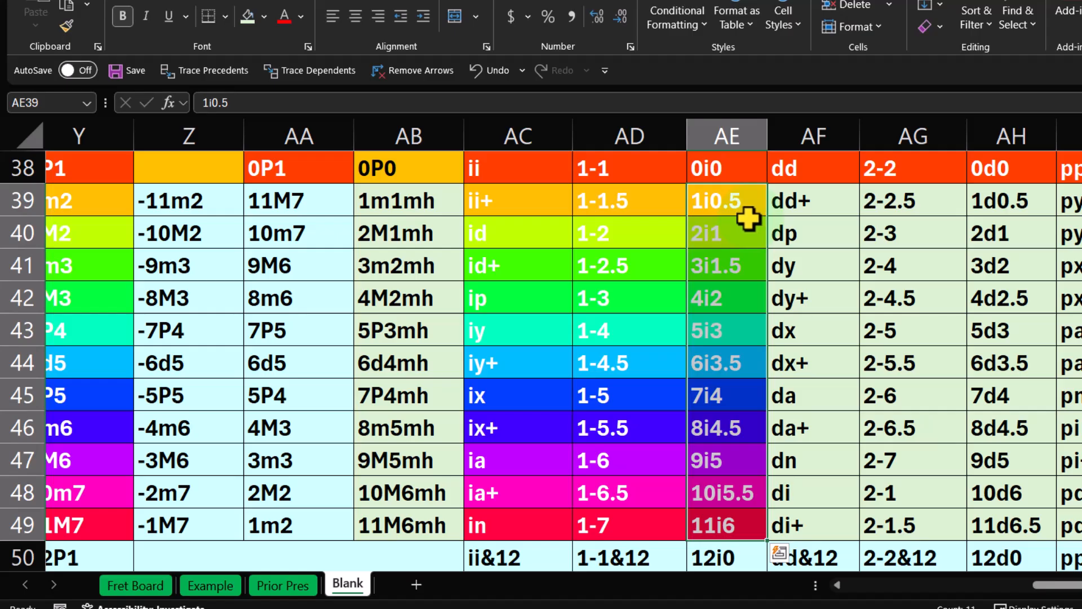
Step: Carry the color formatting of AE39:AE49 over to AF39:AF49 and AG39:AG49, one column at a time
left_click(68, 24)
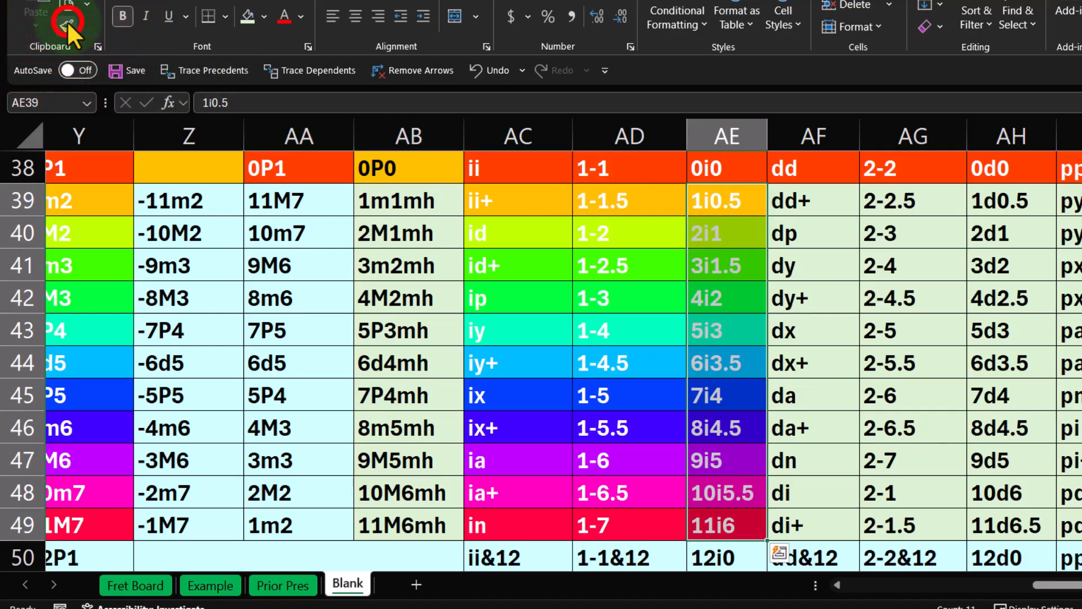
left_click(801, 197)
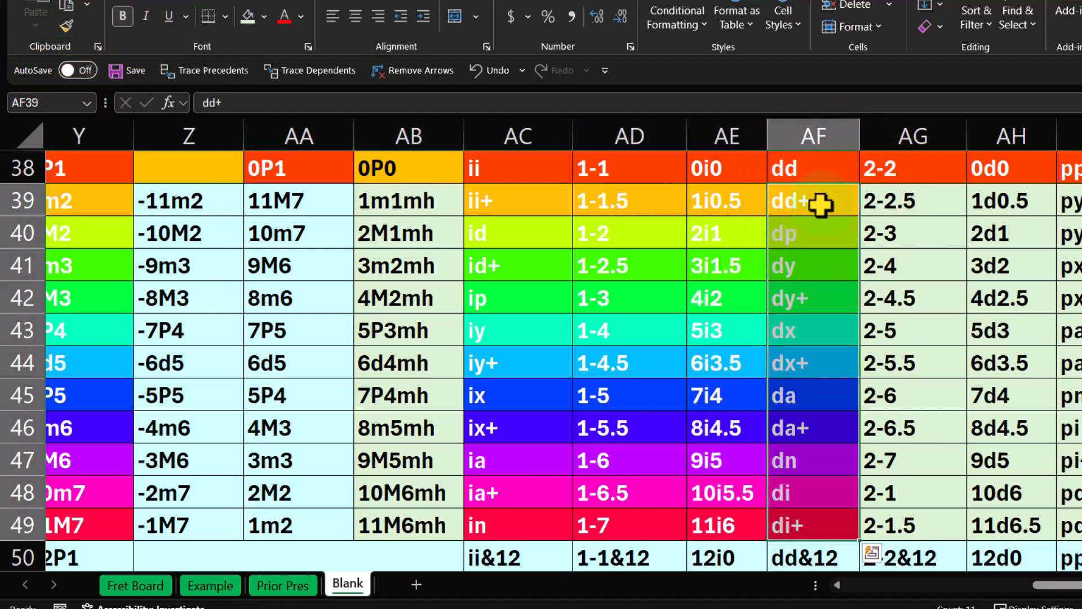
left_click(68, 25)
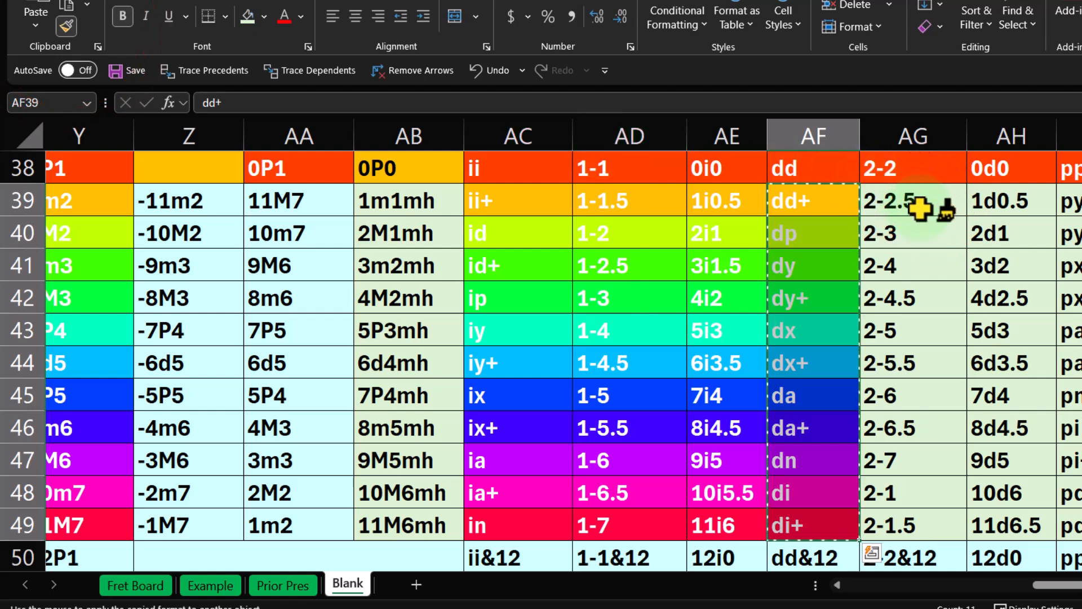
left_click(924, 208)
Step: Extend the color formatting of AG39:AG49 to AH39:AH49 and AI39:AI49, one column at a time
left_click(66, 26)
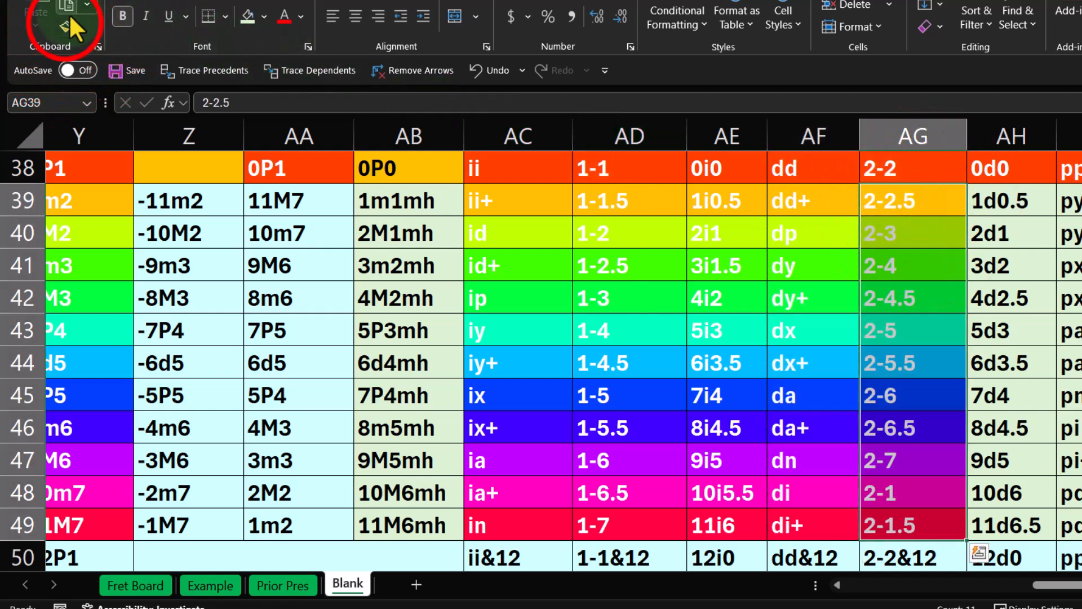
left_click(1001, 200)
left_click_drag(1056, 585, 1071, 584)
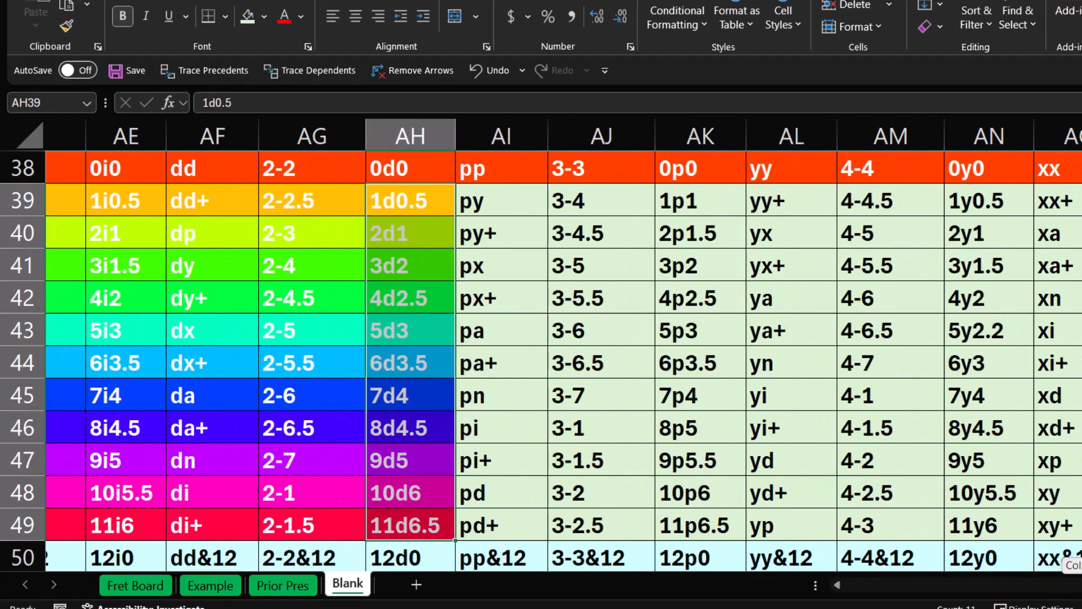
left_click(66, 25)
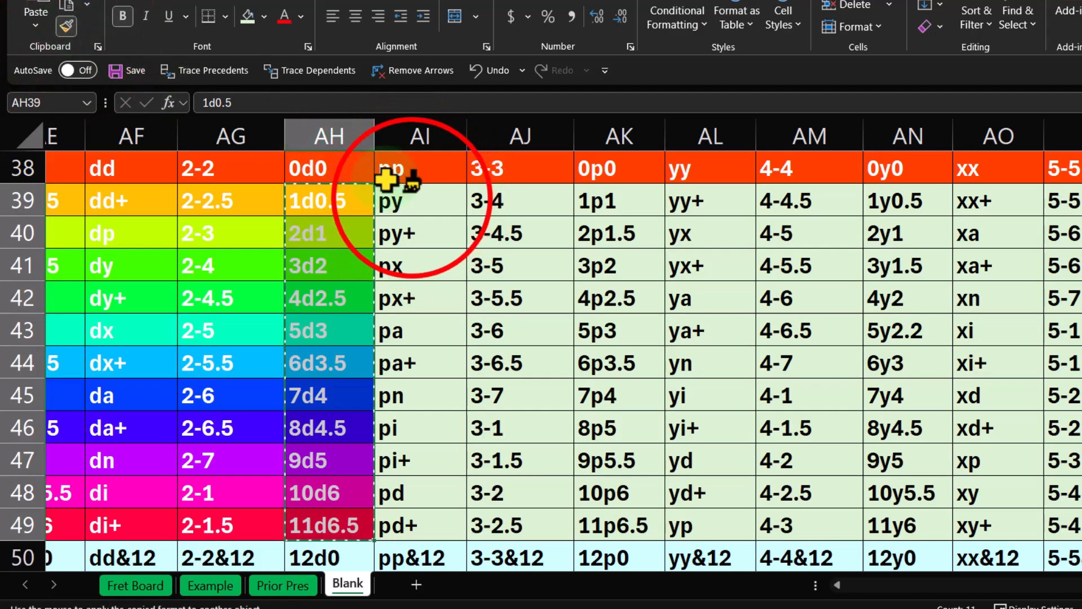
left_click(416, 199)
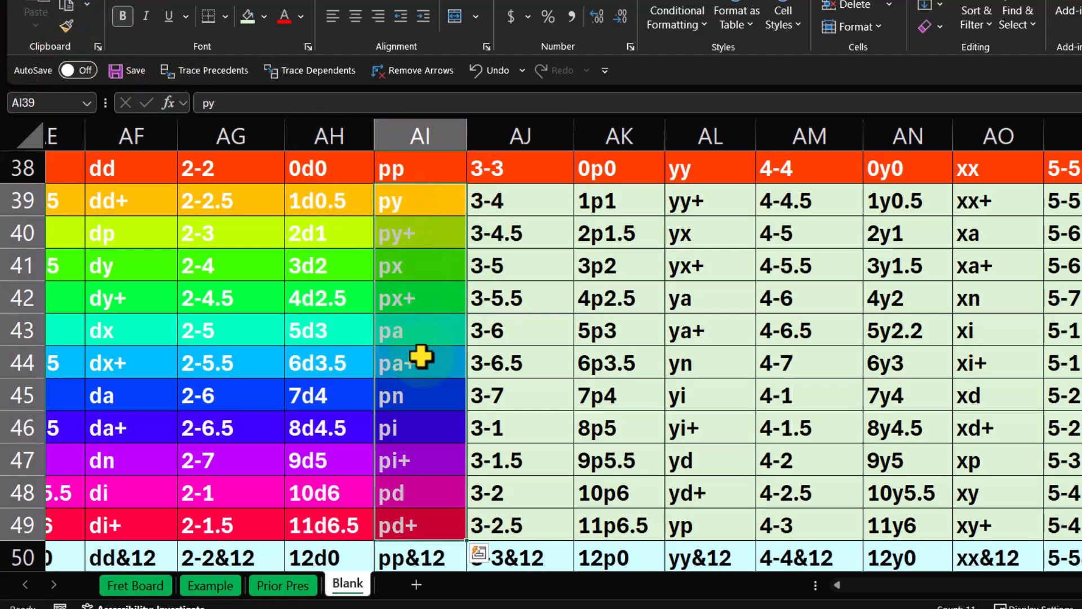
Step: Copy the color formatting of AI39:AI49 onto AJ39:AJ49, AK39:AK49 and AL39:AL49, one column at a time
left_click(66, 26)
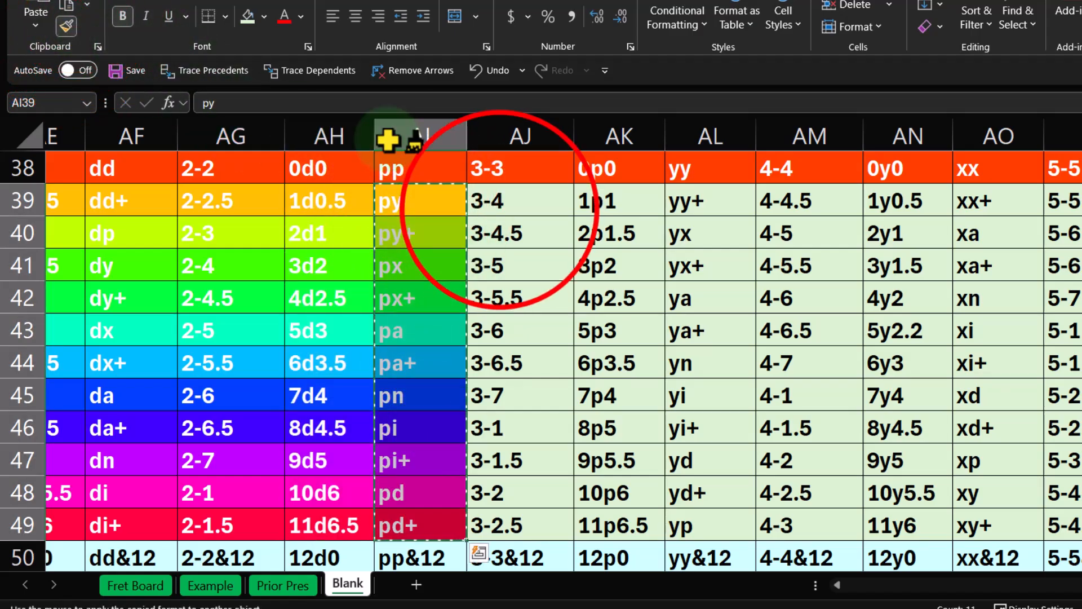
left_click(499, 210)
left_click(67, 26)
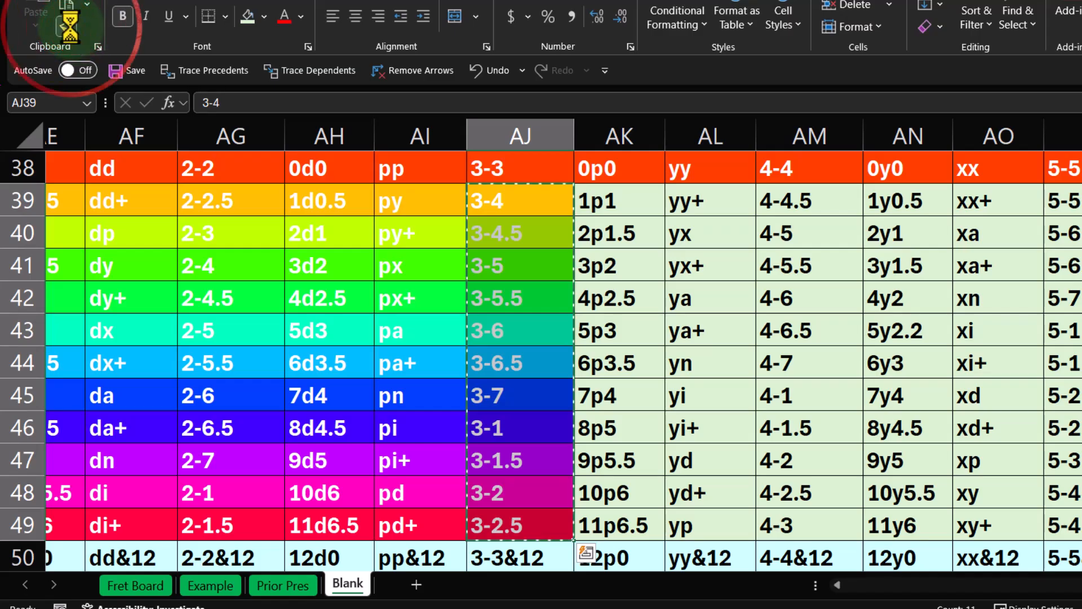
left_click(638, 205)
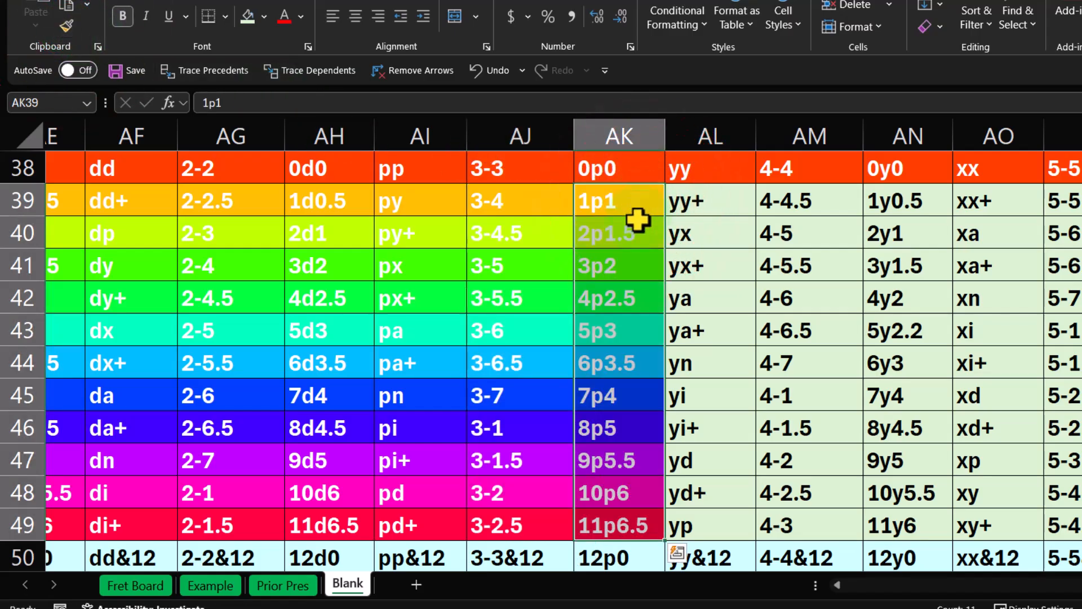
left_click(58, 21)
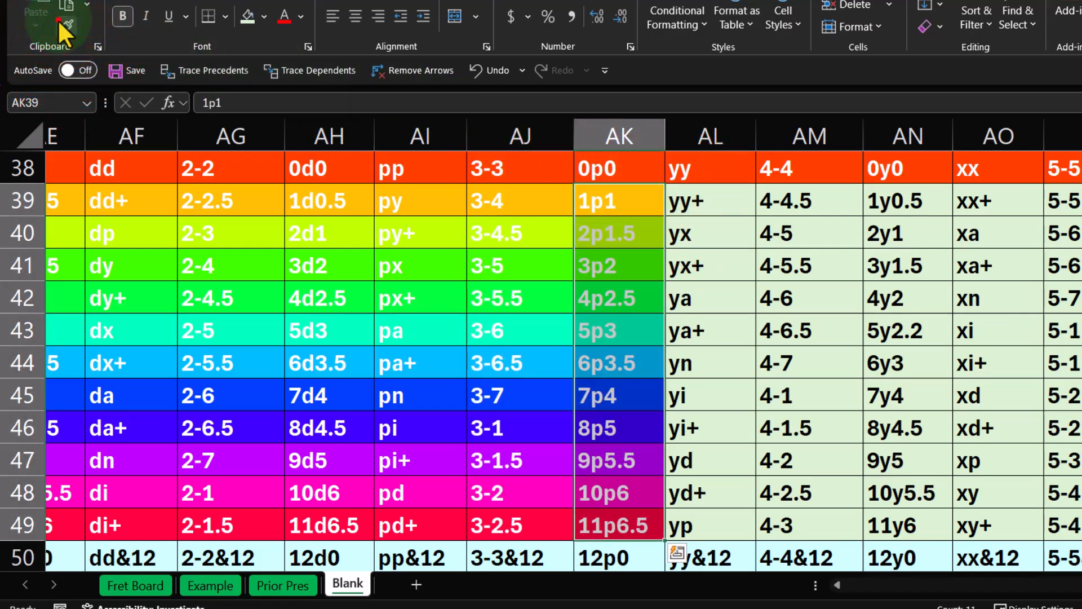
left_click(713, 201)
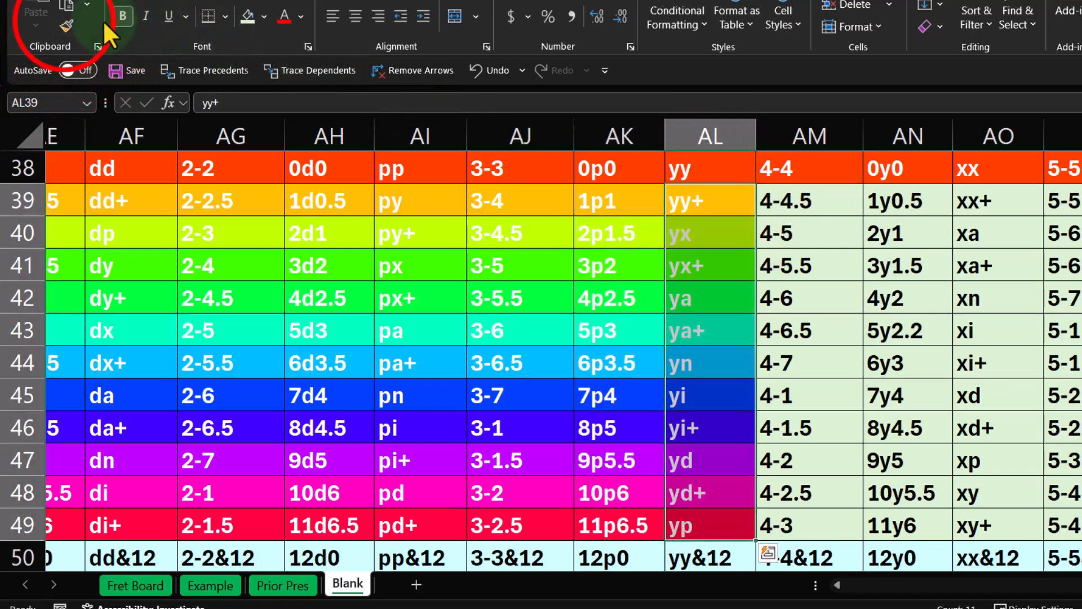
Step: Carry the color formatting of AL39:AL49 over to the same rows of columns AM, AN and AO, one column at a time
left_click(63, 19)
left_click(812, 202)
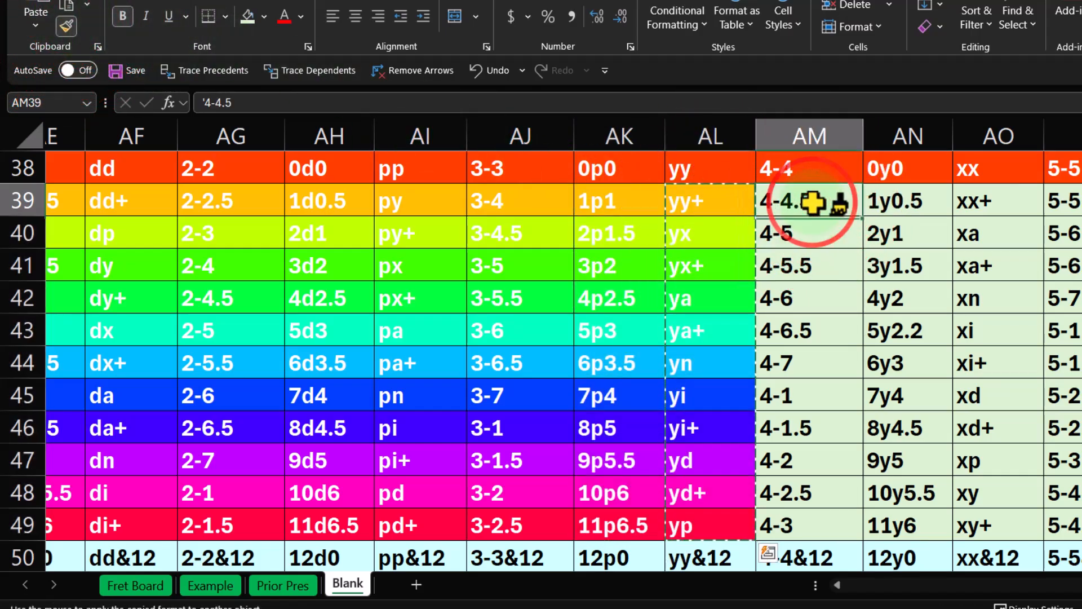
left_click(66, 26)
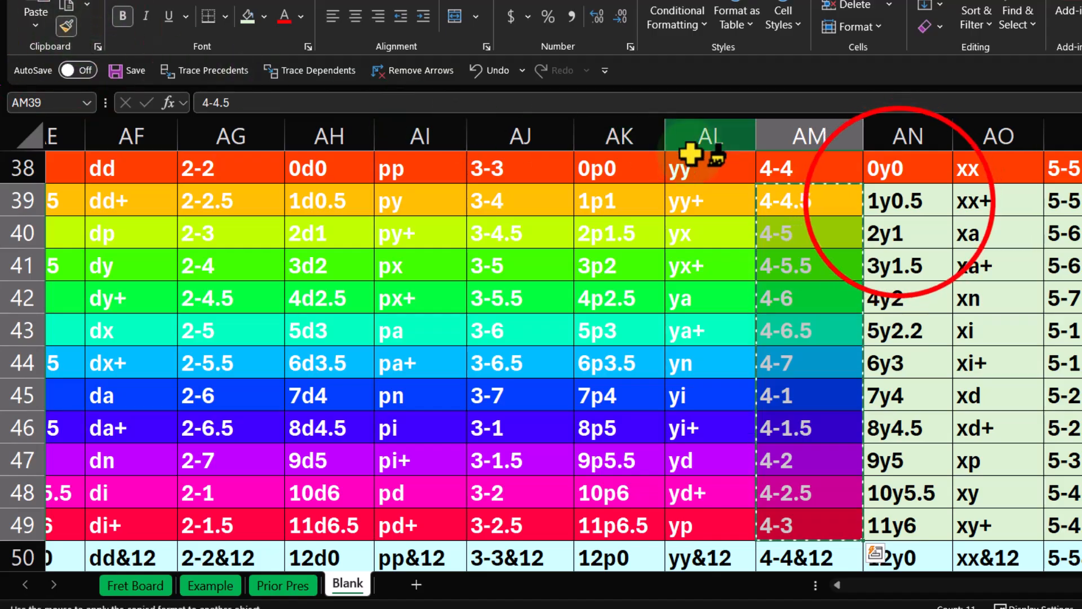
left_click(900, 202)
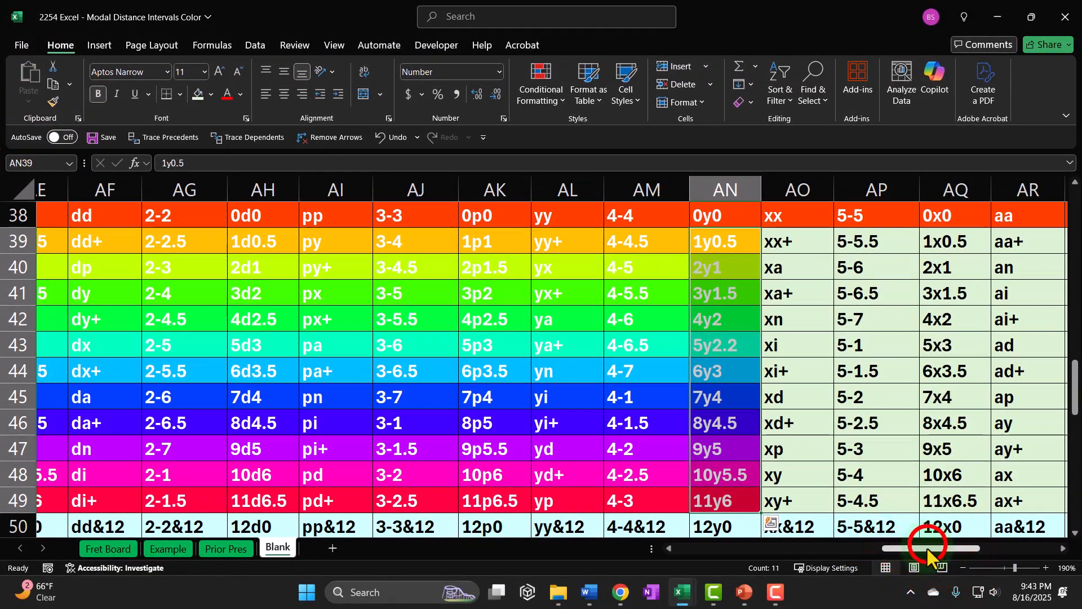
left_click_drag(926, 549, 1016, 553)
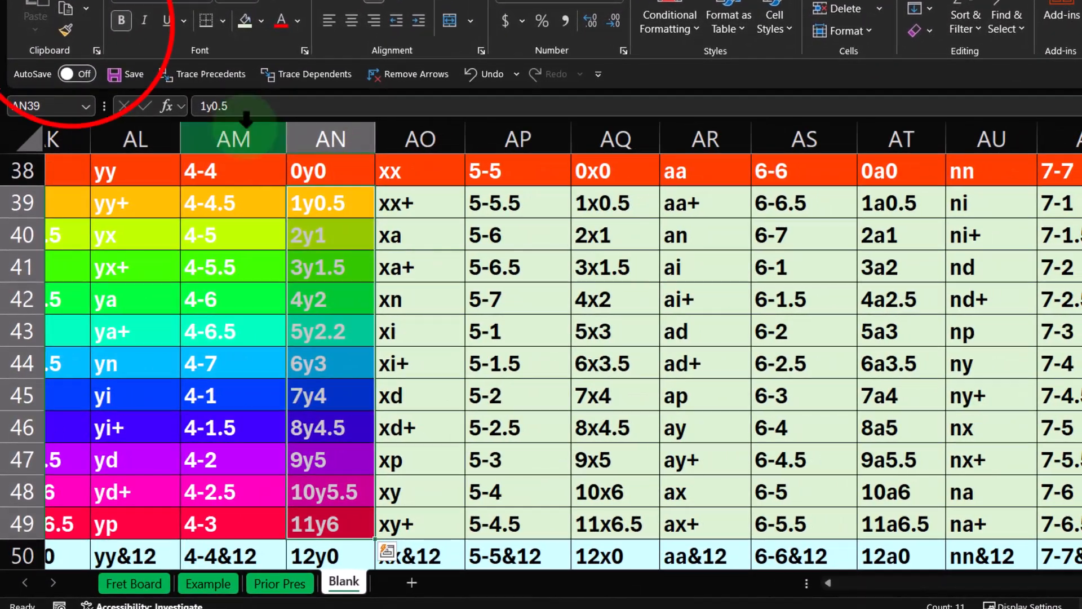
left_click(67, 27)
left_click(406, 210)
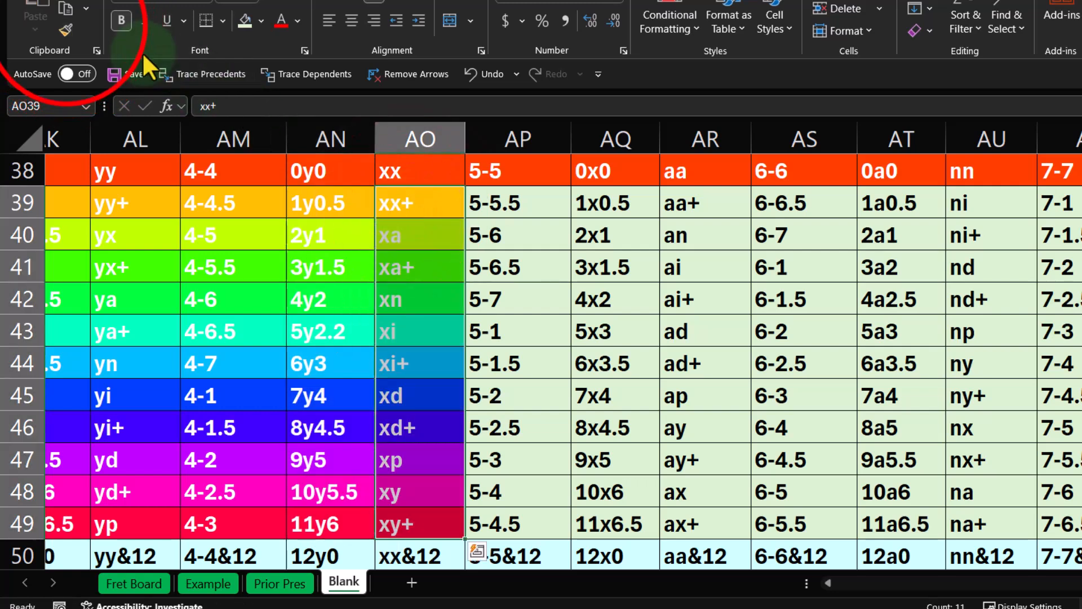
Step: Extend the color formatting of AO39:AO49 across AP39:AP49, AQ39:AQ49 and AR39:AR49, one column at a time
left_click(66, 27)
left_click(502, 208)
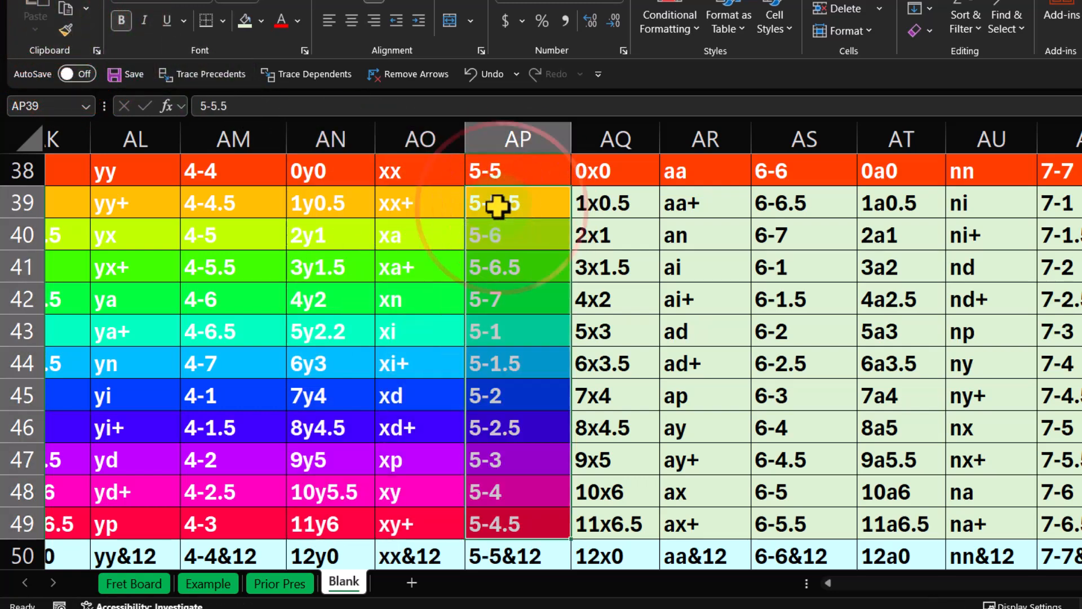
left_click(65, 28)
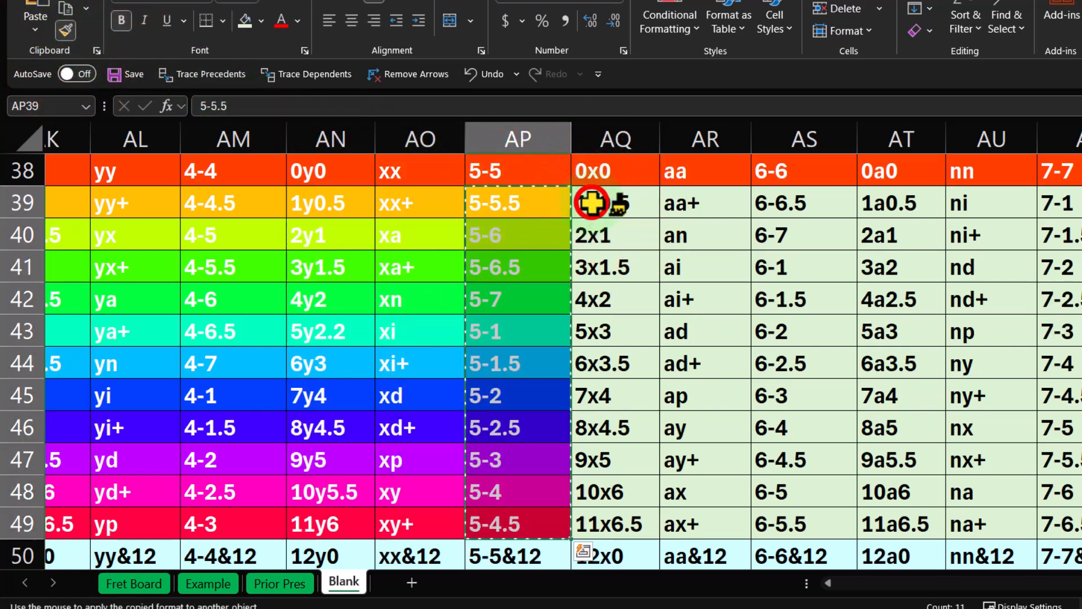
left_click(600, 203)
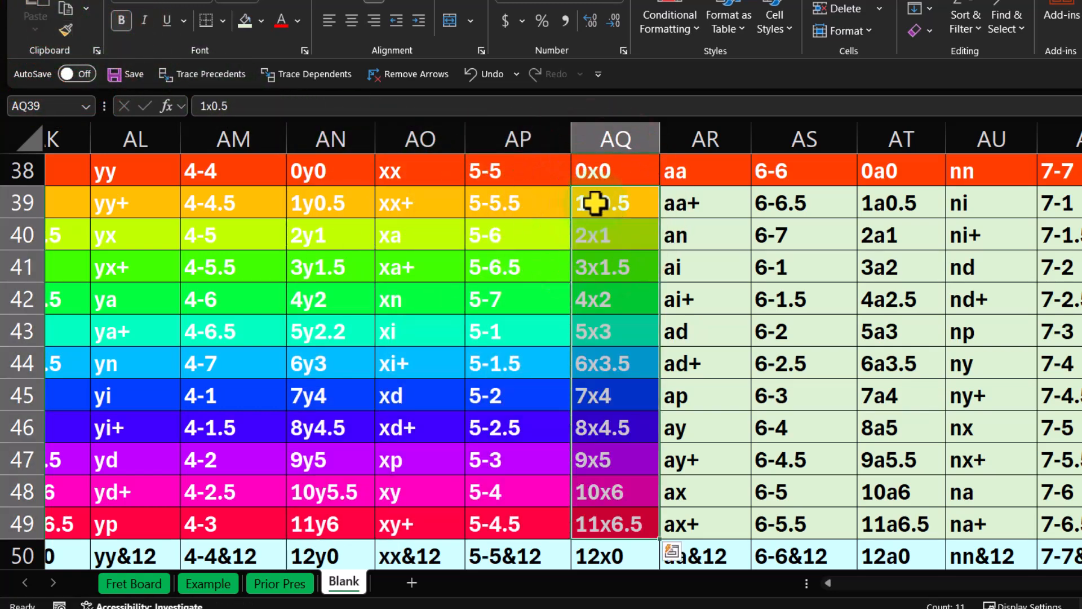
left_click(65, 29)
left_click(695, 200)
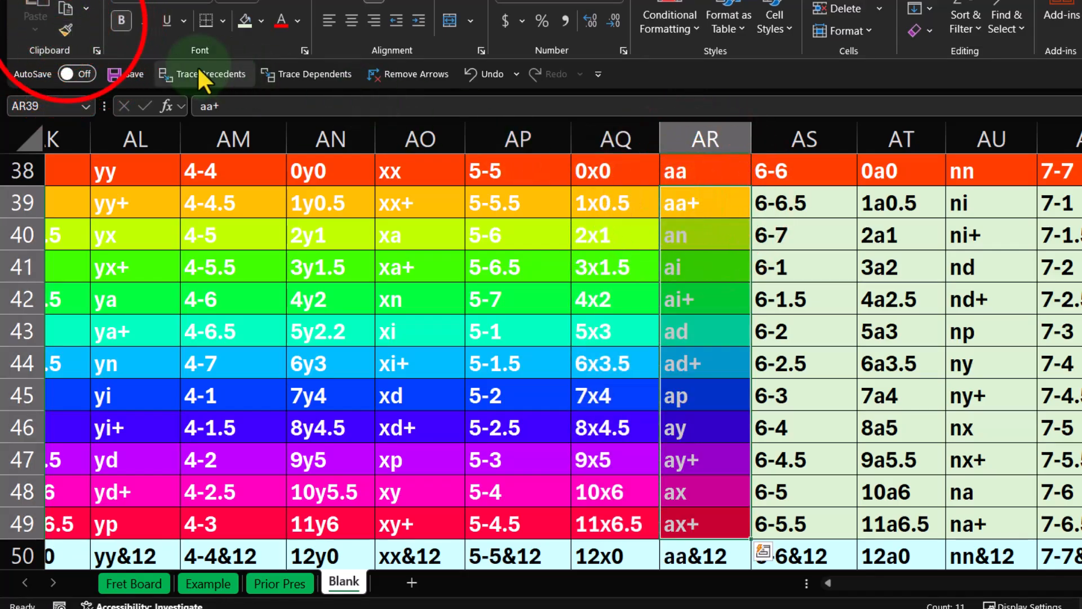
Step: Apply the color formatting of AR39:AR49 to rows 39 to 49 of columns AS, AT and AU, one column at a time
left_click(66, 29)
left_click(819, 200)
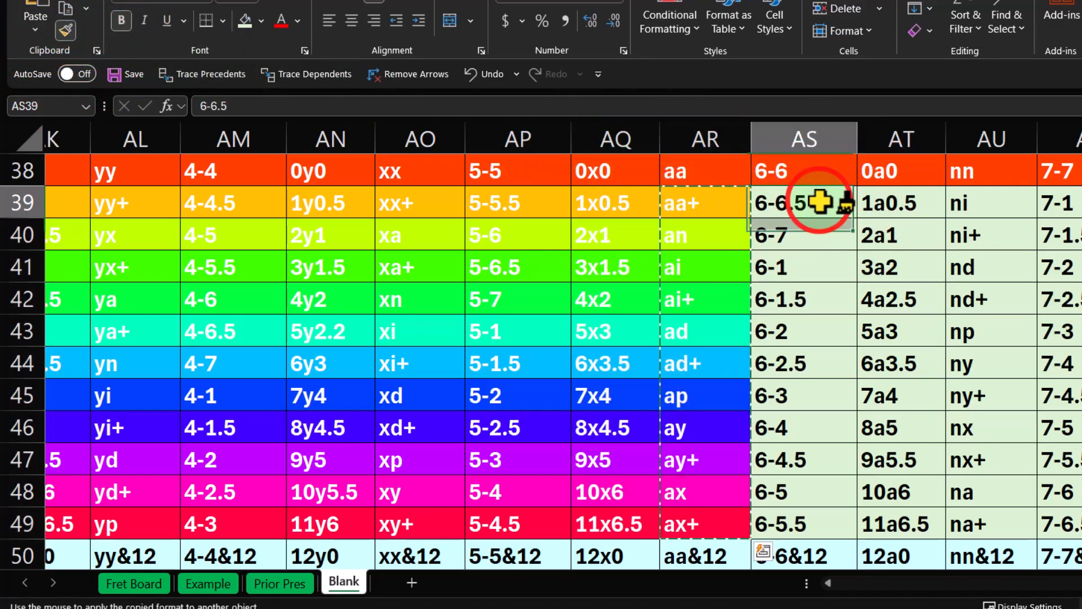
left_click(65, 28)
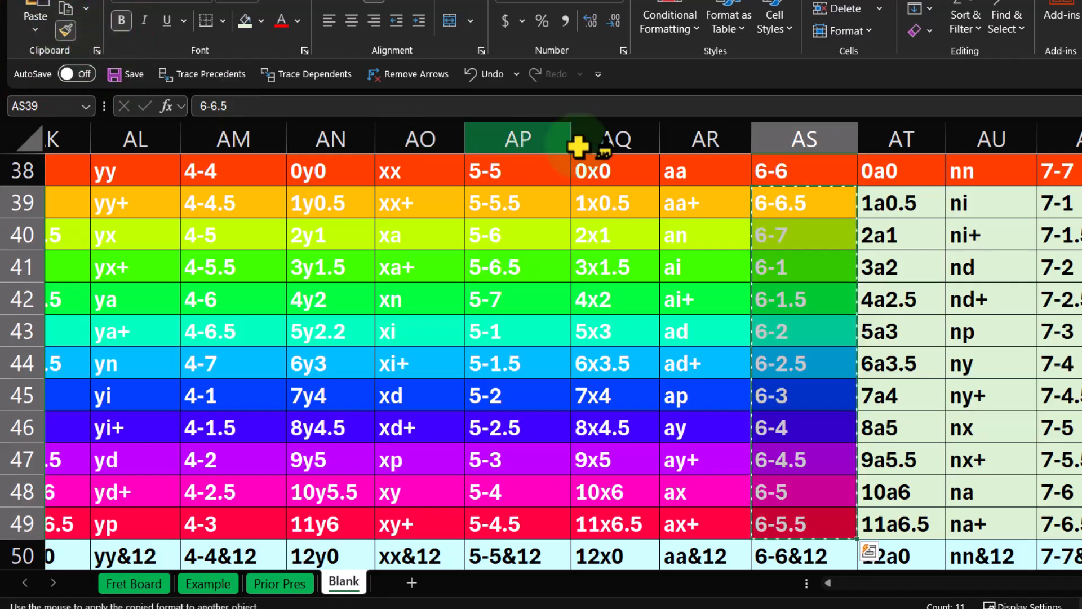
left_click(902, 200)
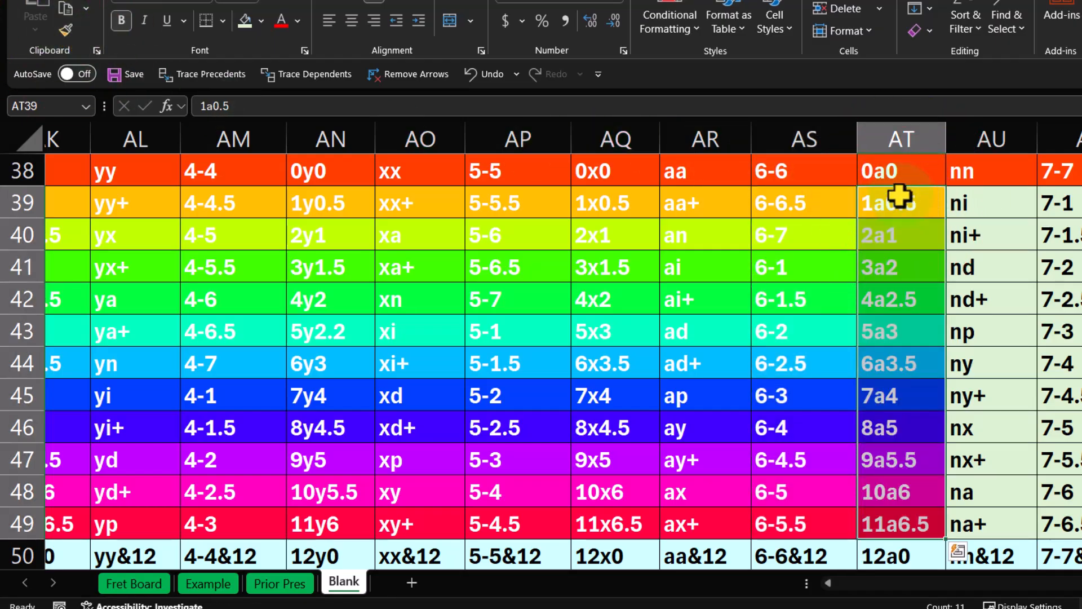
left_click(66, 29)
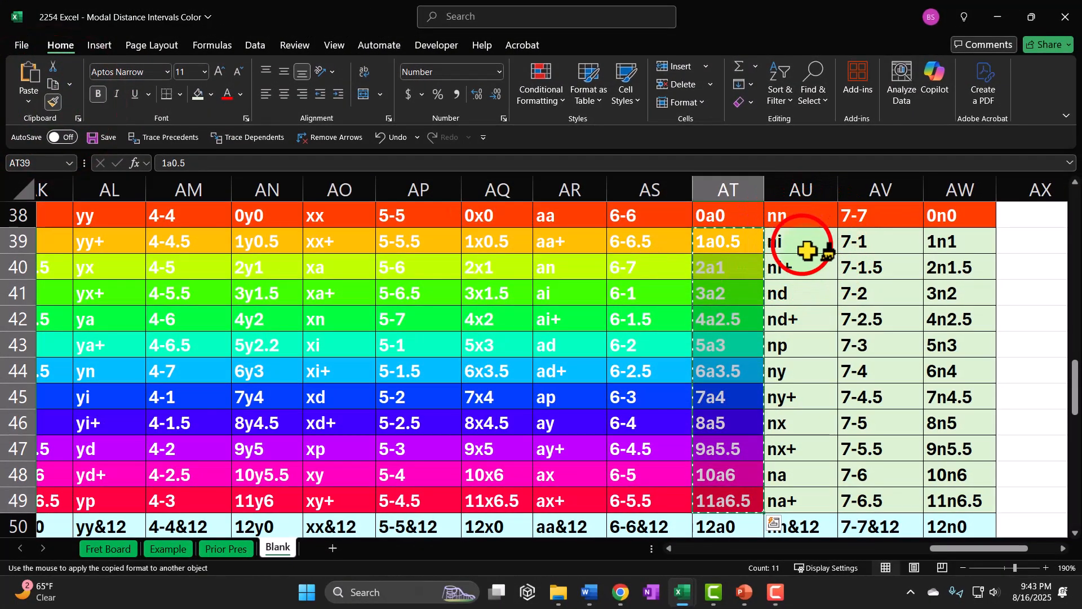
left_click(807, 250)
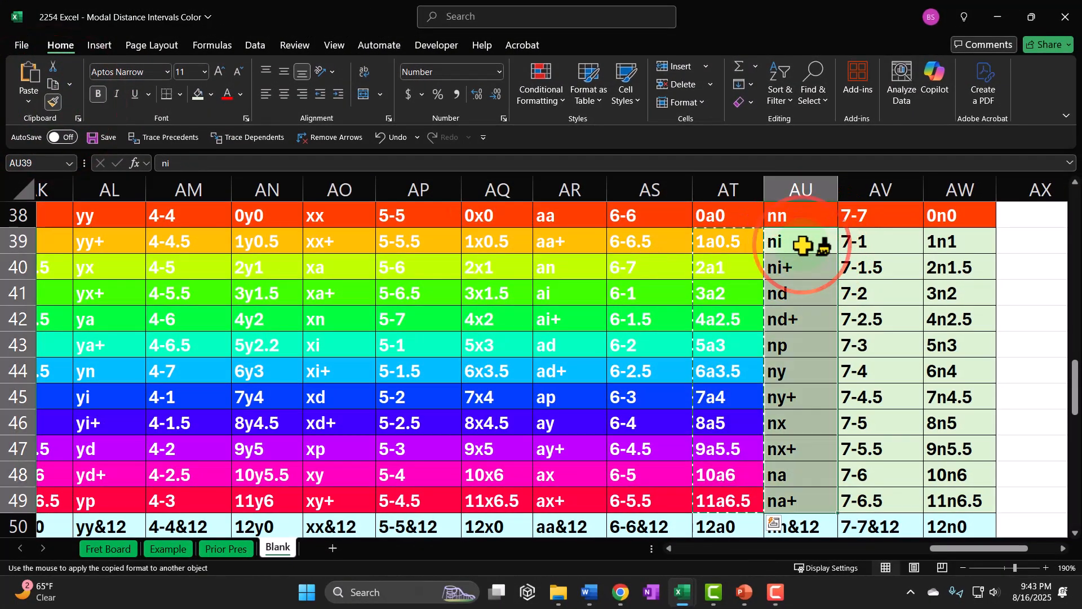
Step: Finish the modal distance coloring by copying the formatting of AU39:AU49 onto AV39:AV49 and AW39:AW49
left_click(53, 102)
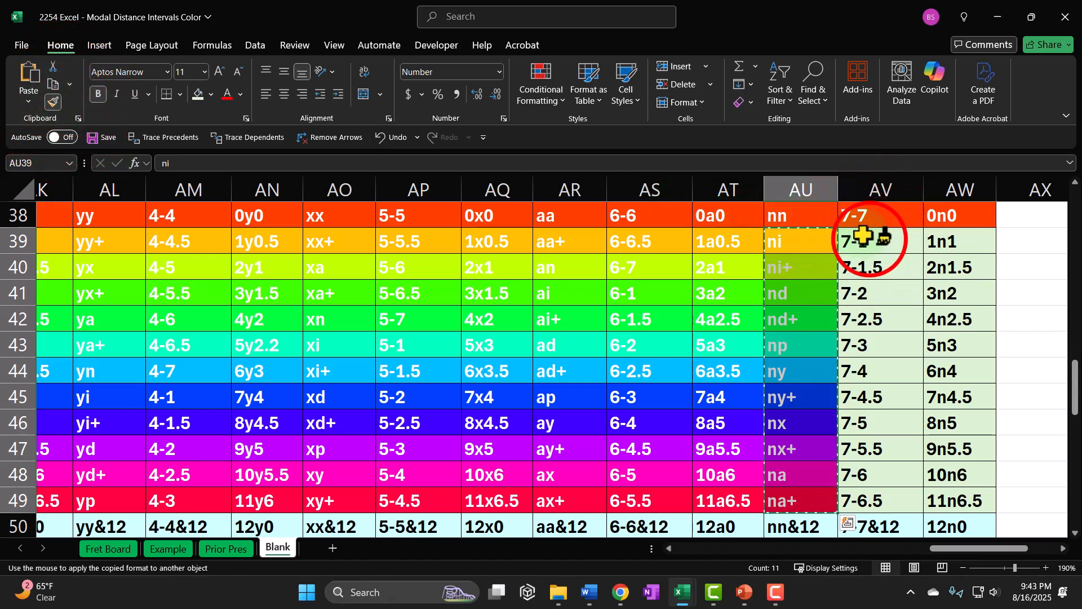
left_click(863, 240)
left_click(54, 100)
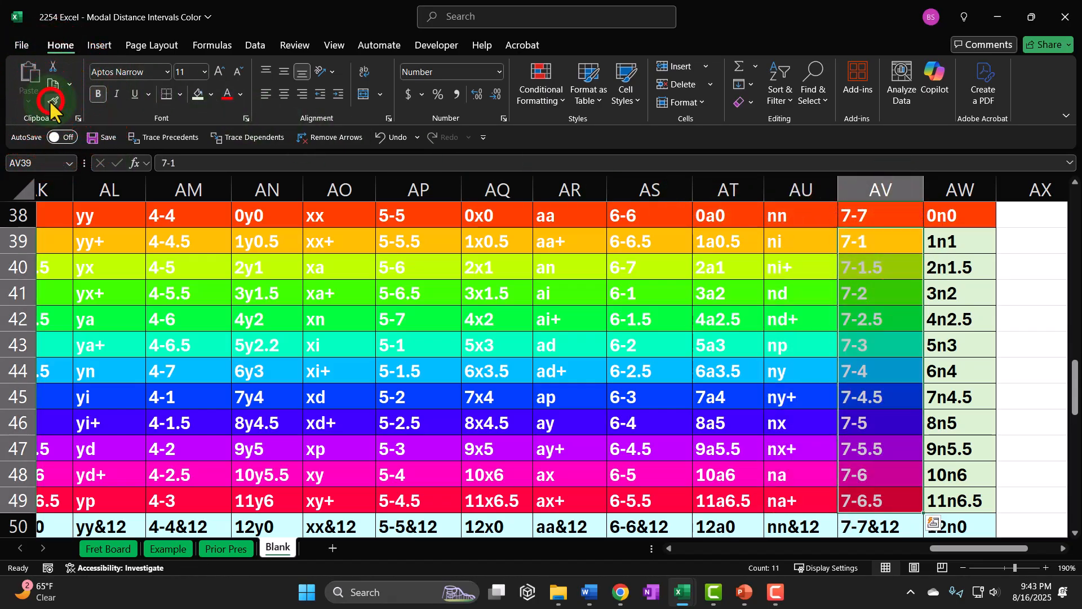
left_click(943, 241)
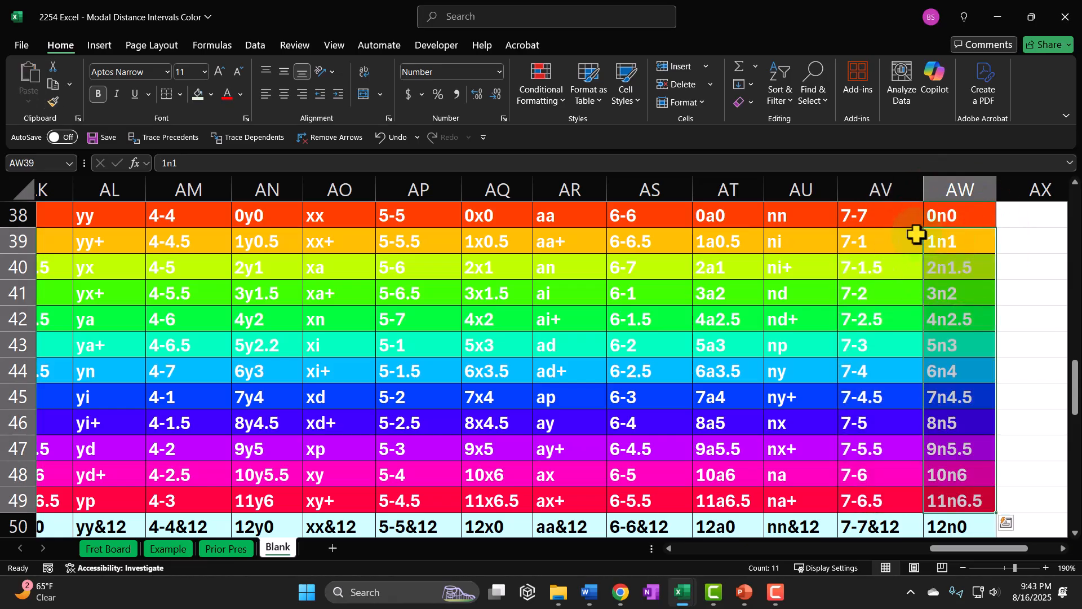
Step: Examine the lighter color palette in columns O to R beside the interval table, down to row 59
left_click_drag(987, 548, 788, 556)
scroll(708, 401, "down", 2)
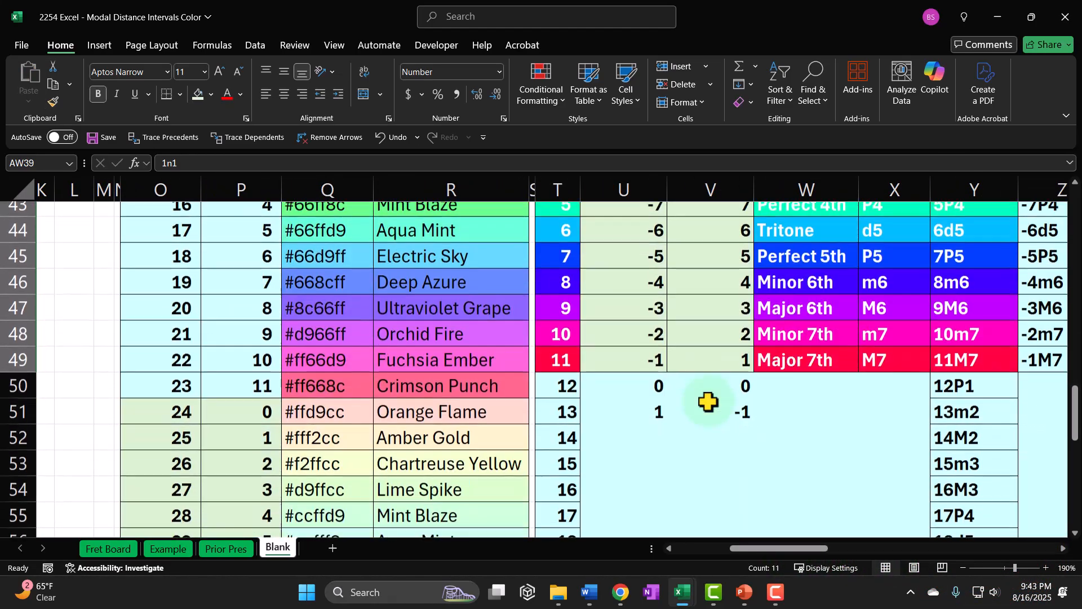
scroll(362, 468, "up", 3)
scroll(350, 398, "down", 2)
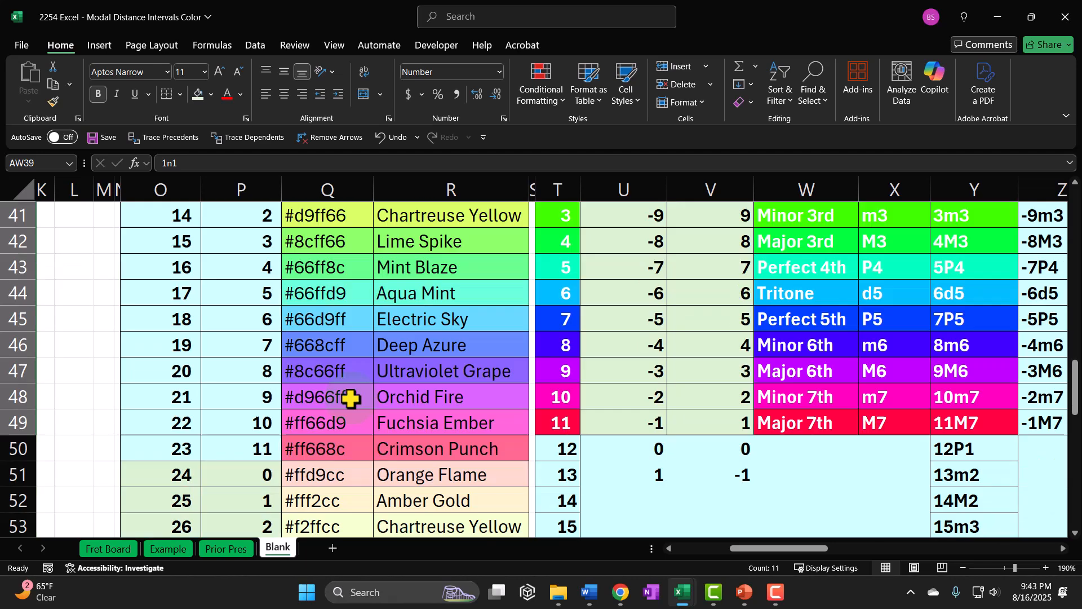
scroll(350, 399, "down", 2)
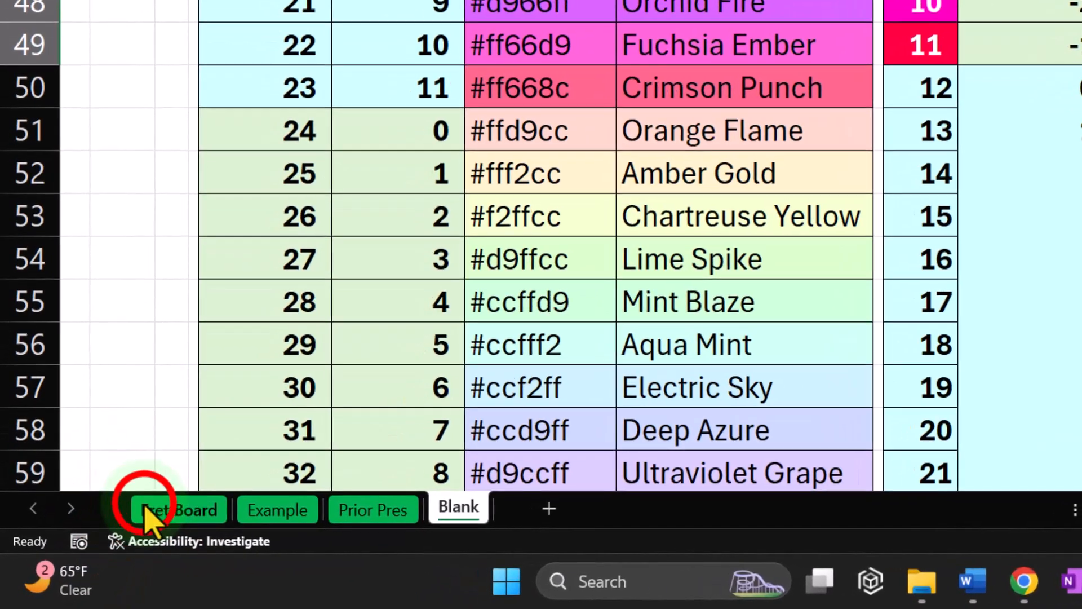
Step: On the Fret Board sheet, select the 9i5M6 notes in GJ2 and GJ7 together to compare their octaves
left_click(99, 548)
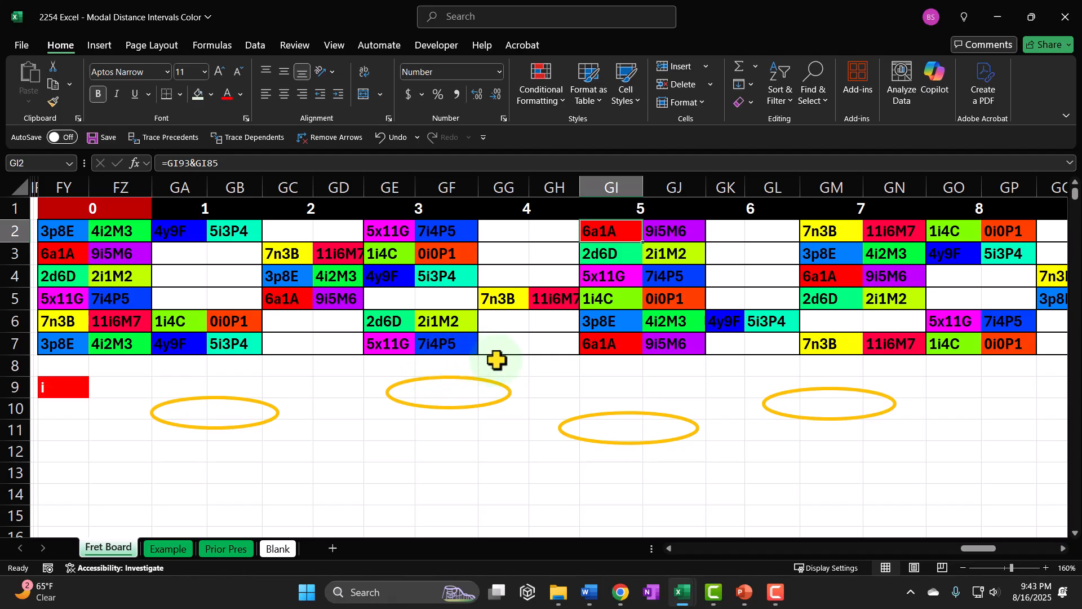
left_click(671, 231)
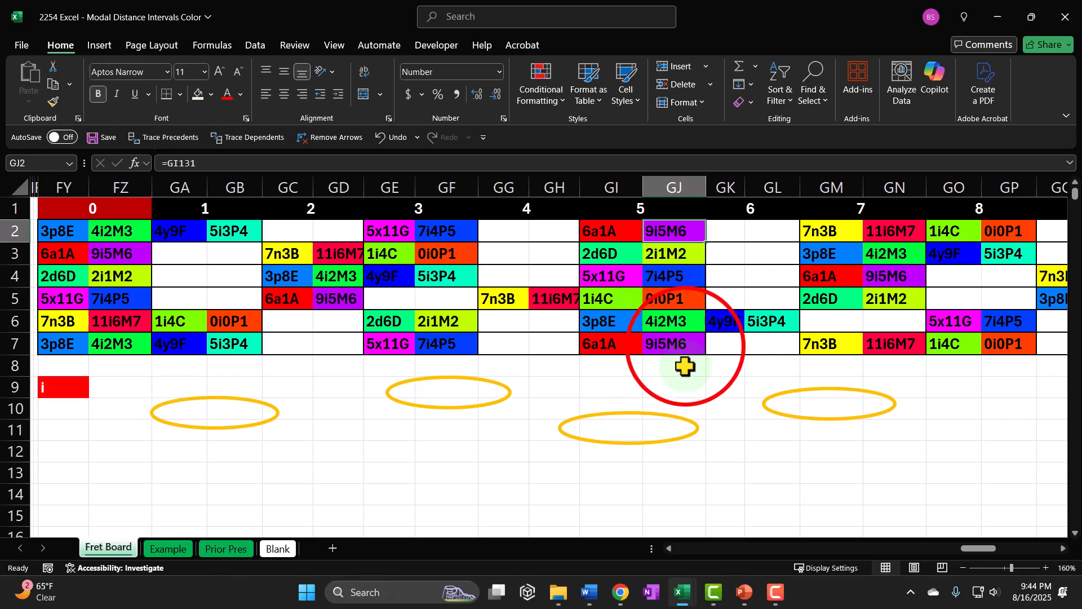
left_click(685, 345, "ctrl")
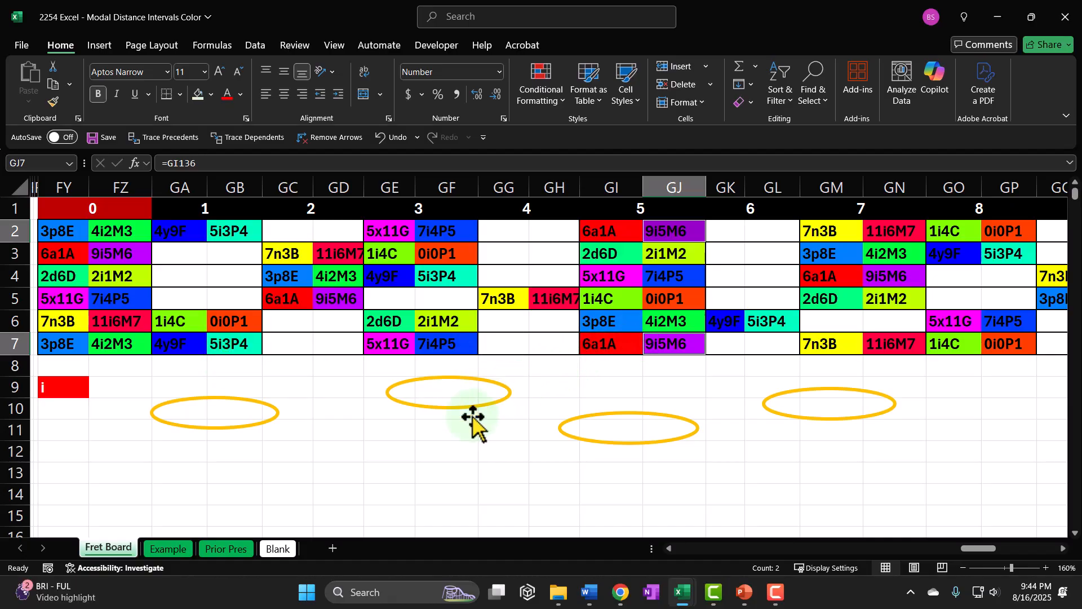
Step: Return to the Blank sheet and select half steps 12 to 14 in O39:O41 beside the lighter second-octave palette
left_click(279, 545)
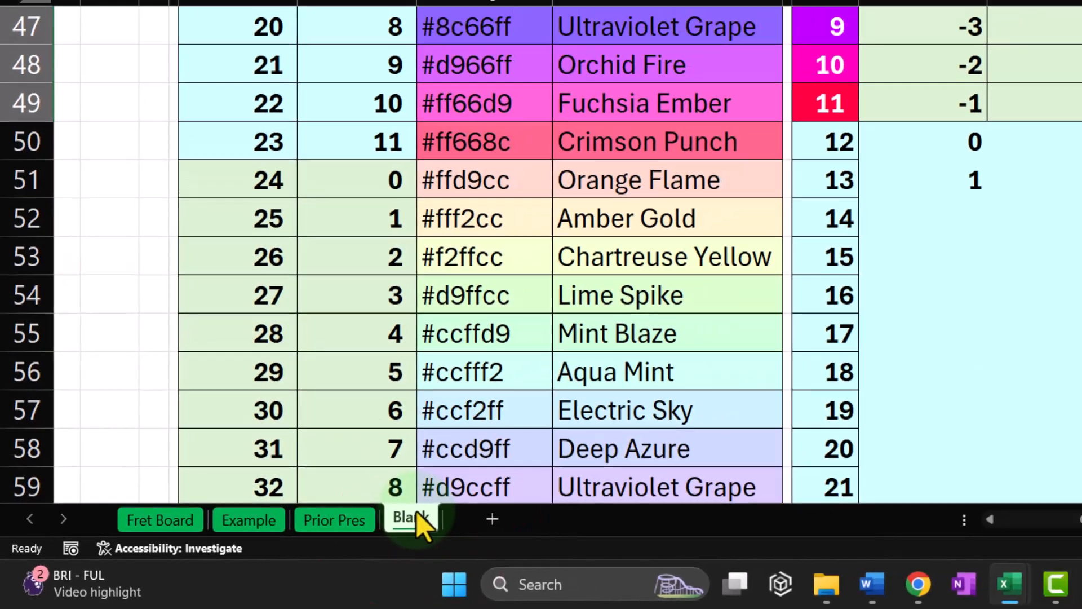
scroll(269, 419, "up", 4)
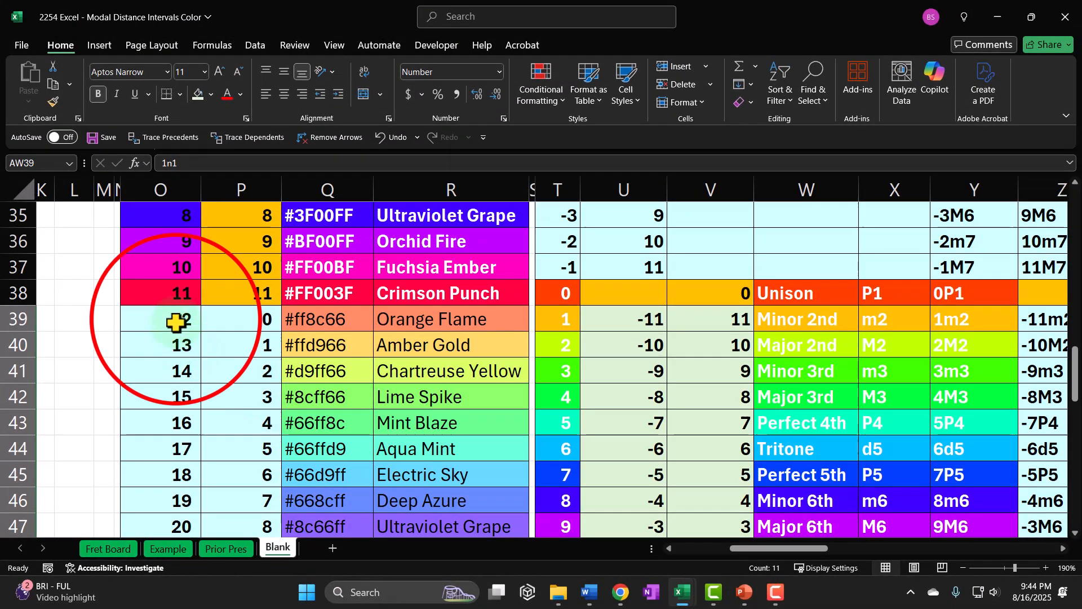
left_click_drag(176, 320, 182, 368)
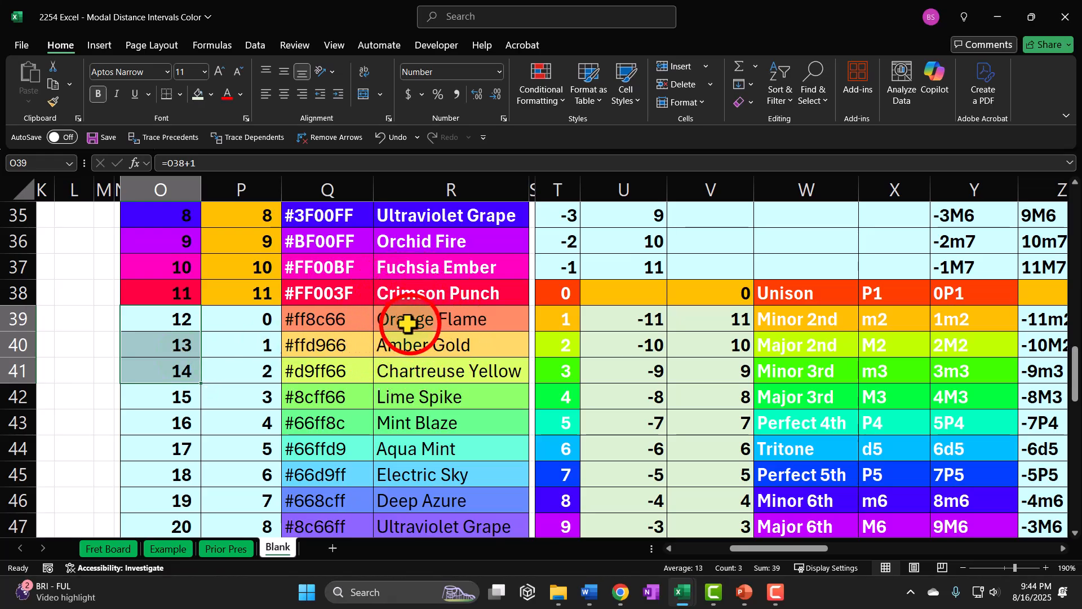
Step: Copy the formatting of the second-octave color names in R39:R50 onto half steps 12 to 23 in T50:T61
left_click_drag(411, 321, 416, 449)
left_click_drag(424, 332, 427, 428)
scroll(426, 423, "up", 3)
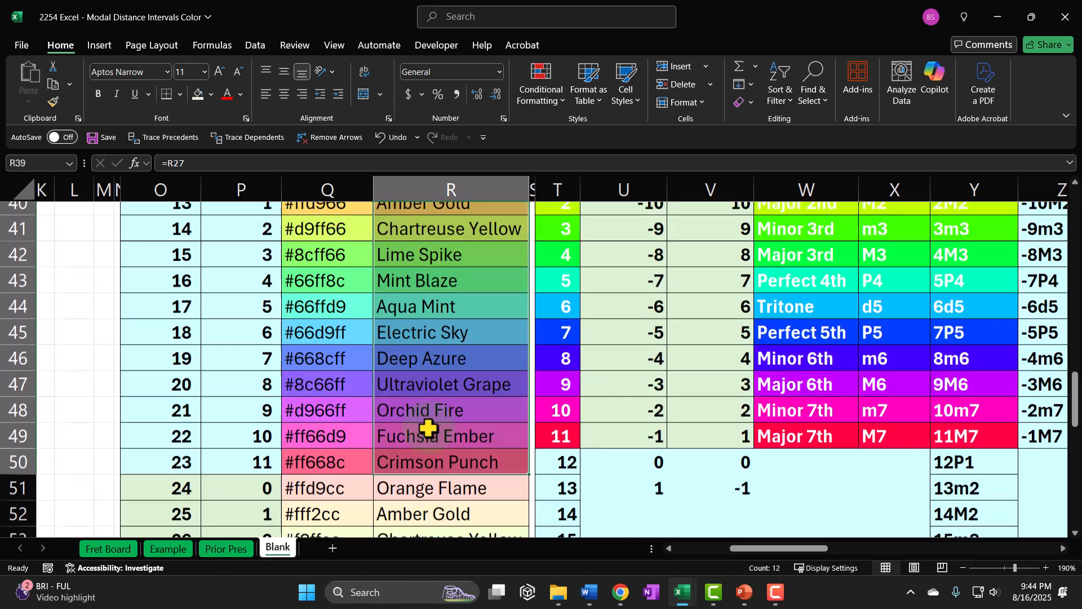
scroll(428, 429, "down", 3)
scroll(428, 428, "down", 1)
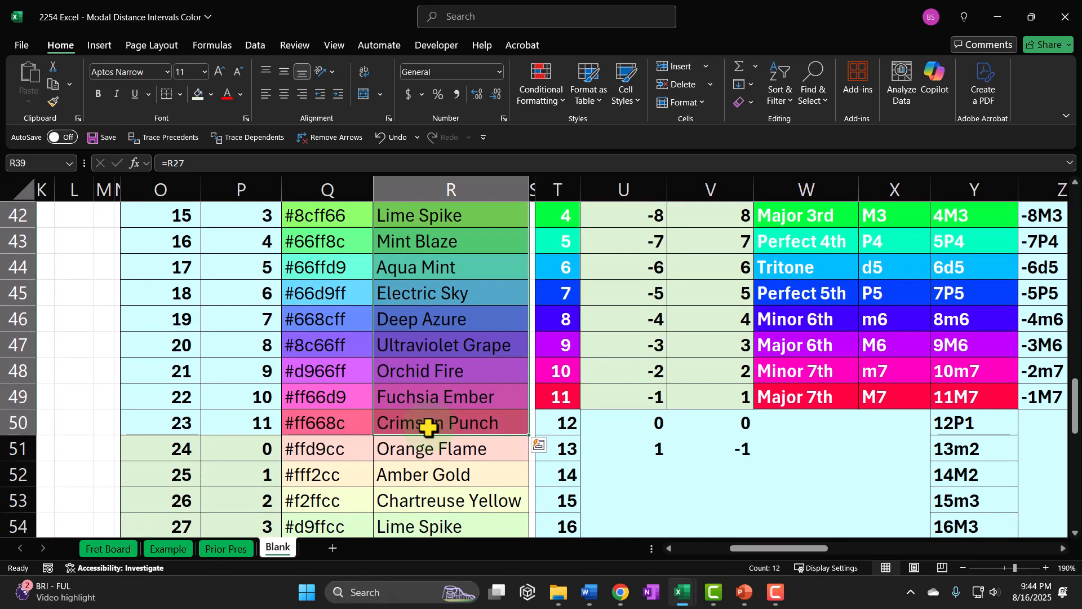
scroll(428, 428, "up", 3)
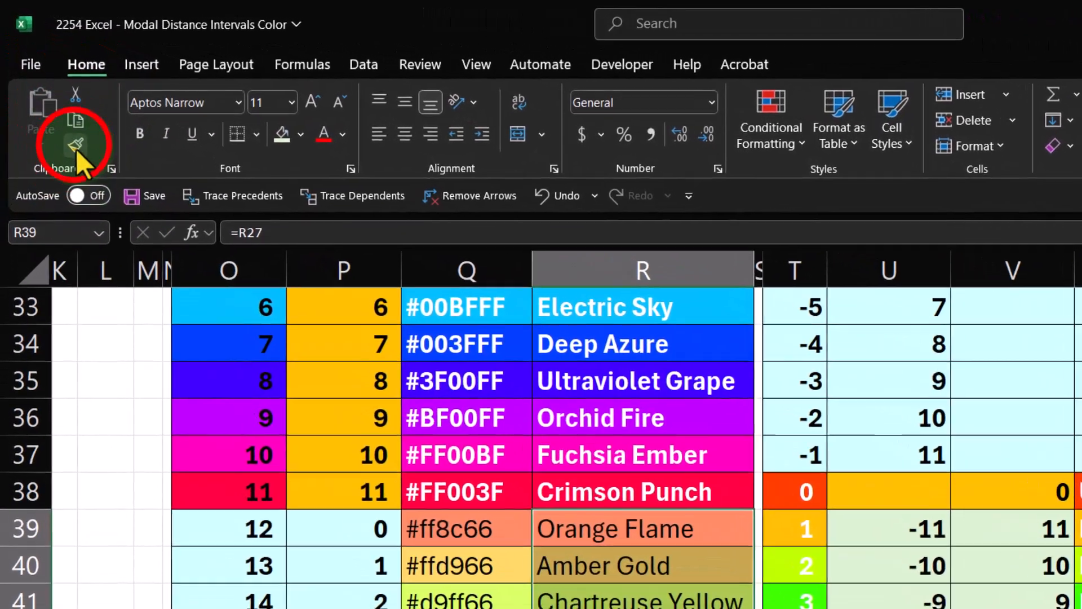
left_click(59, 111)
scroll(654, 373, "down", 4)
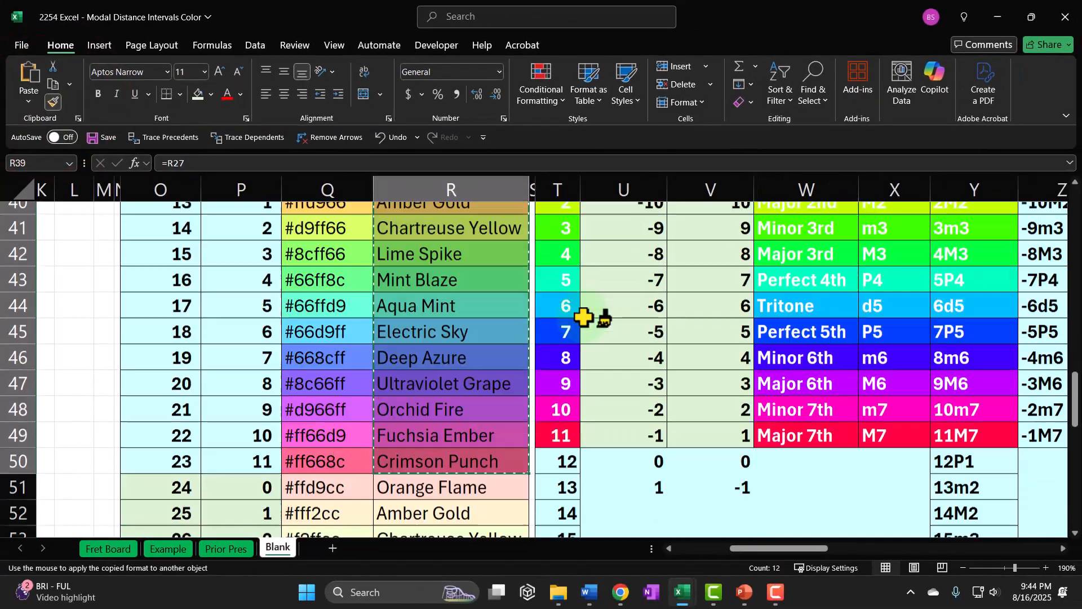
left_click(562, 345)
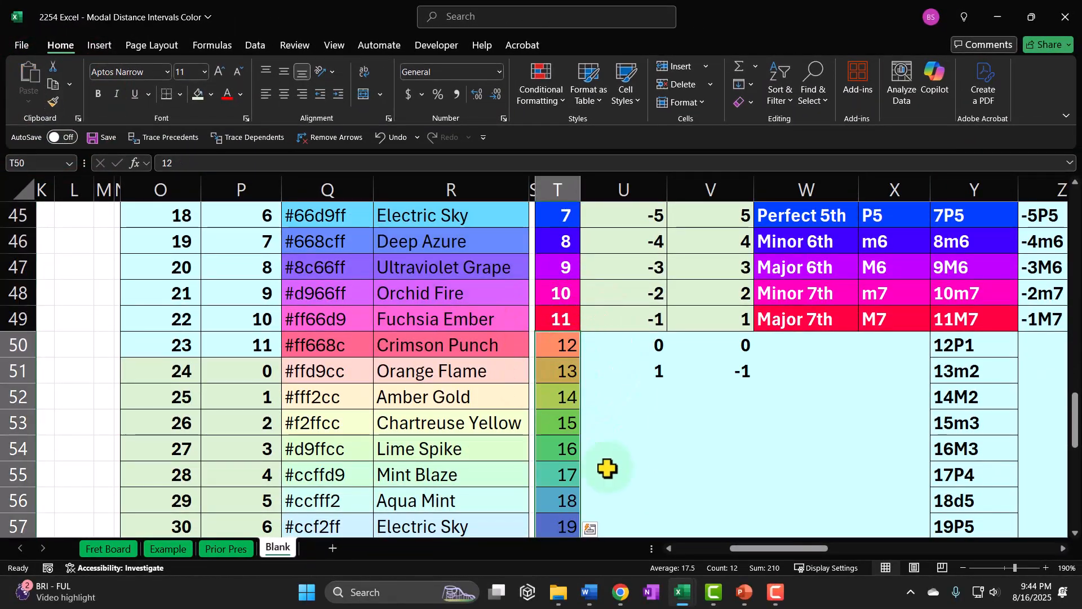
scroll(607, 458, "down", 1)
scroll(608, 458, "down", 1)
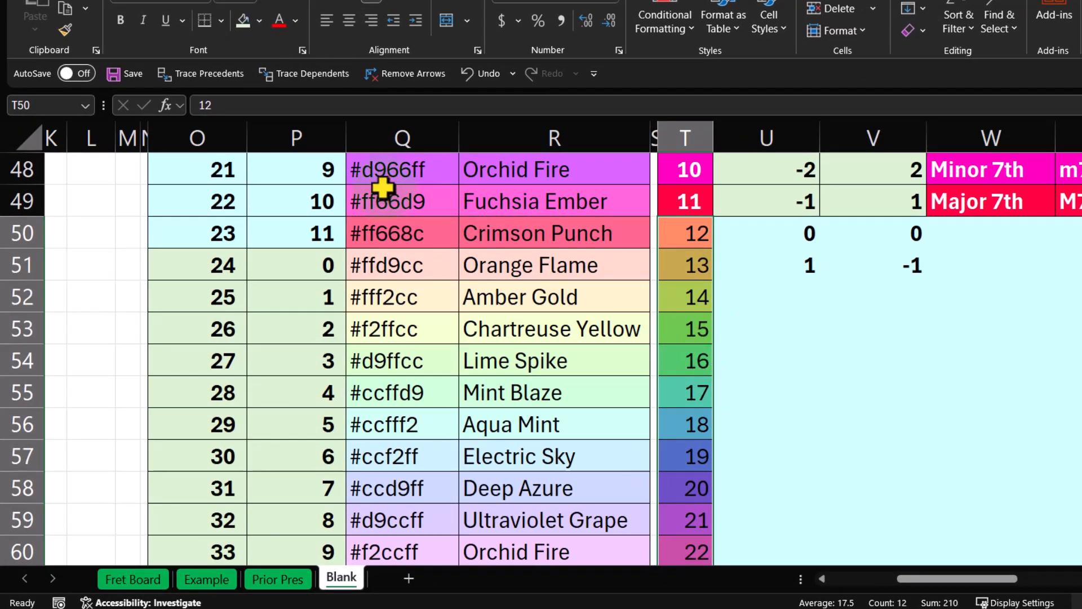
Step: Copy the formatting of T50:T61 onto the matching interval labels in Y50:Y61
left_click(66, 28)
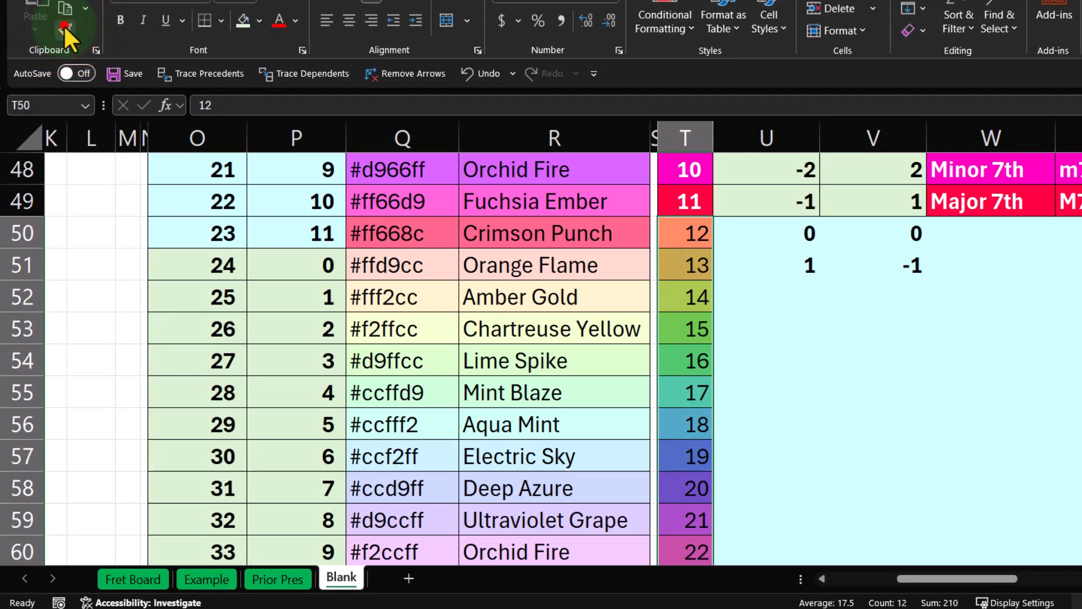
left_click_drag(973, 579, 1013, 582)
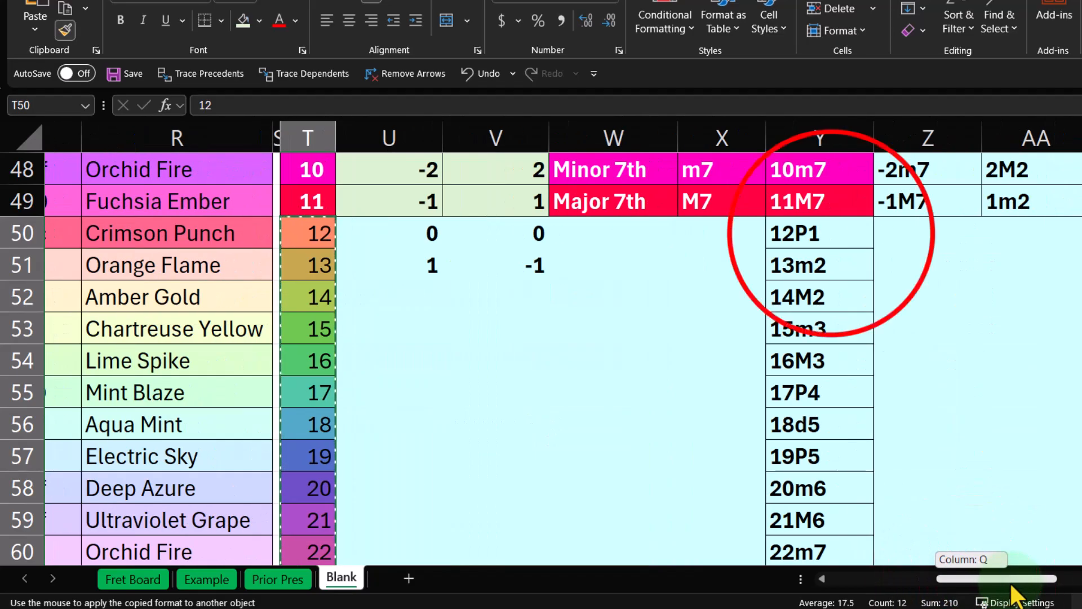
left_click(833, 234)
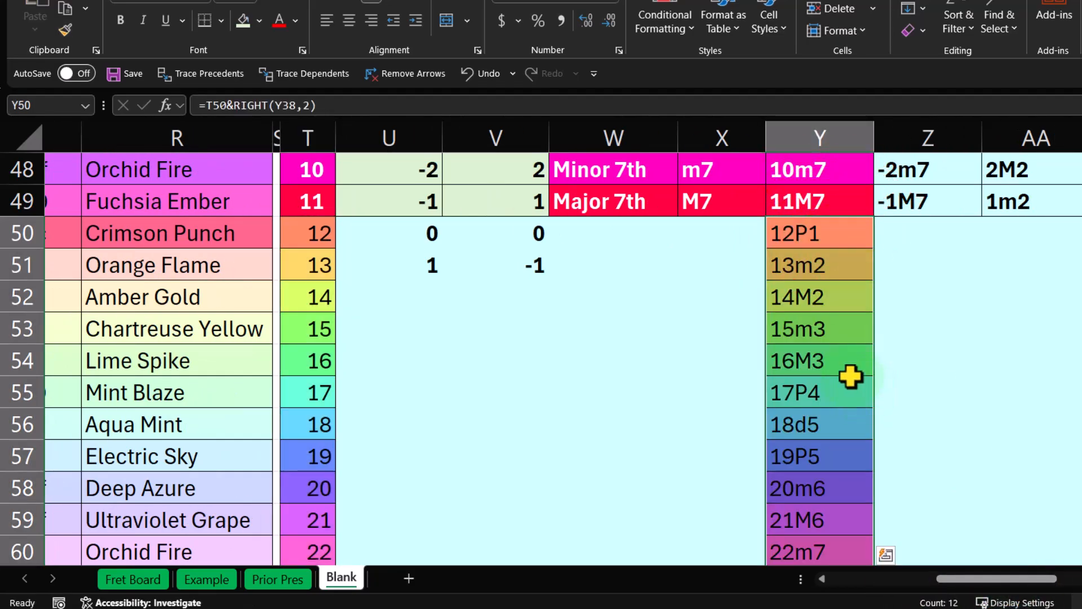
left_click(831, 350)
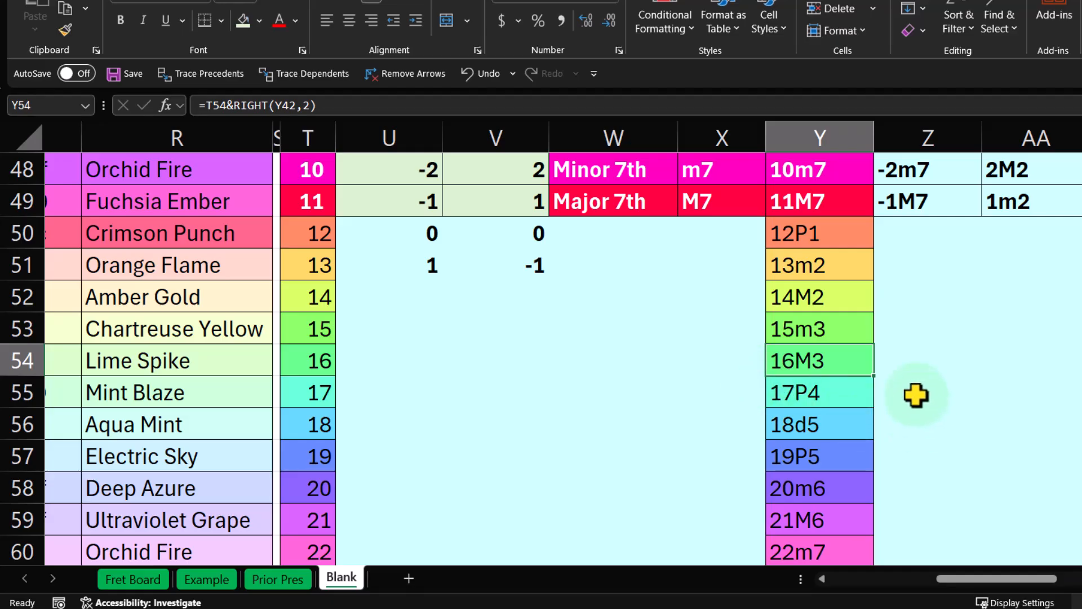
left_click_drag(854, 237, 855, 374)
Step: Copy the formatting of the third-octave color names in R51:R62 onto half steps 24 to 35 in T62:T73
left_click_drag(985, 579, 907, 580)
scroll(570, 442, "up", 3)
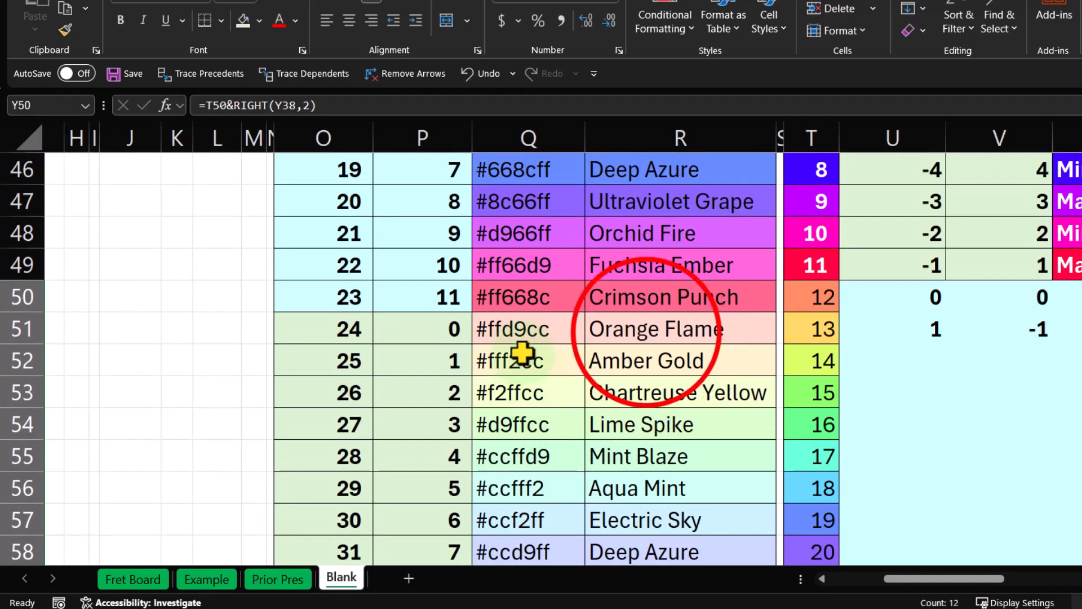
mouse_move(645, 332)
left_mouse_down()
mouse_move(665, 573)
mouse_move(664, 467)
mouse_move(664, 477)
left_mouse_up()
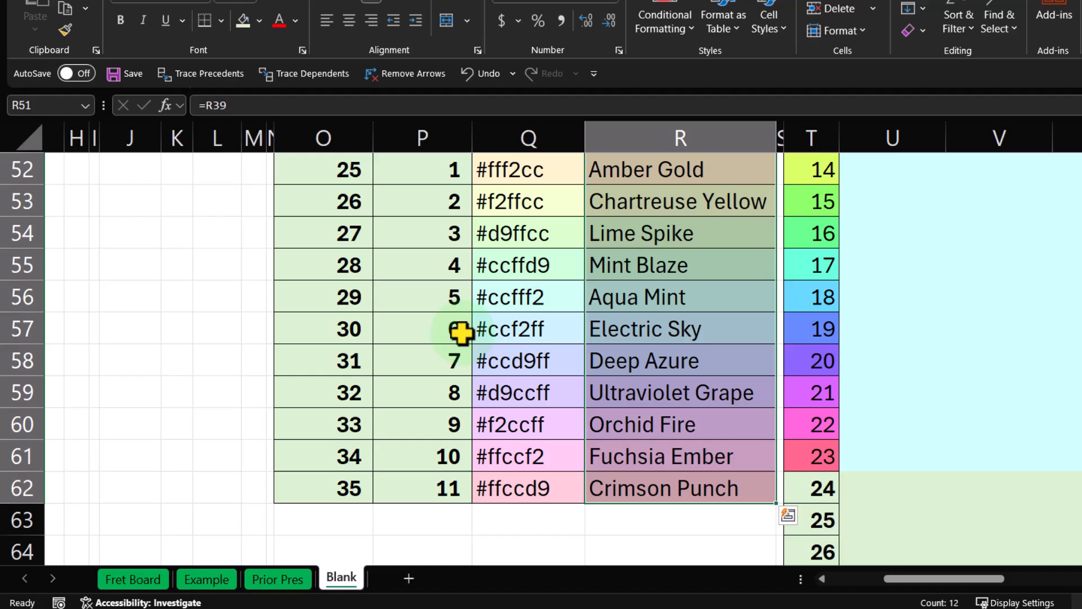
left_click(63, 25)
scroll(705, 226, "down", 2)
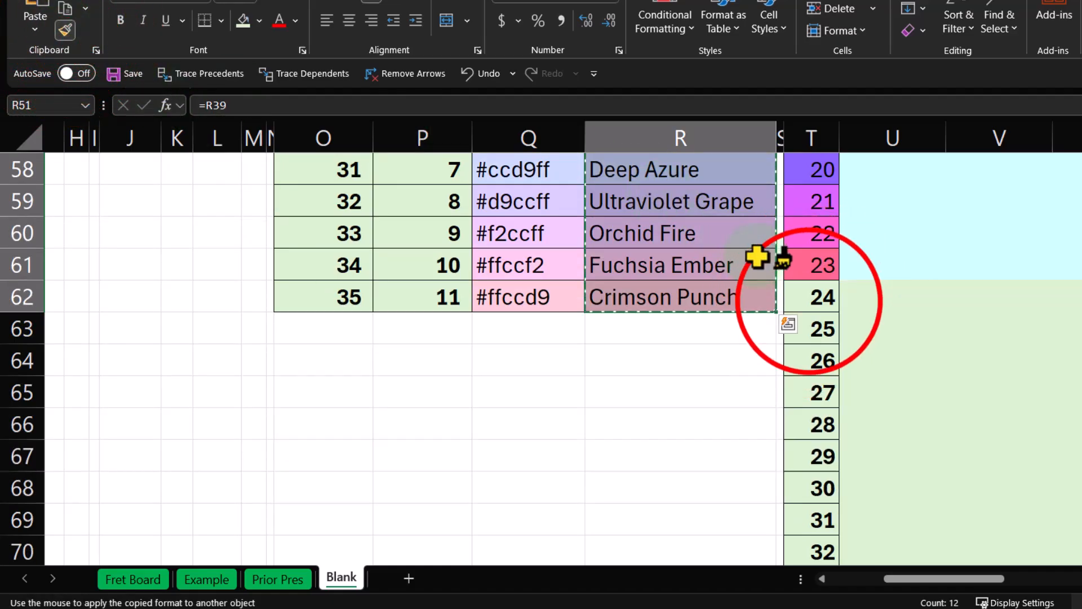
left_click(810, 299)
scroll(810, 299, "down", 3)
Step: Apply the combined second- and third-octave formatting of T50:T73 to the interval labels in Y50:Y73
scroll(799, 365, "up", 8)
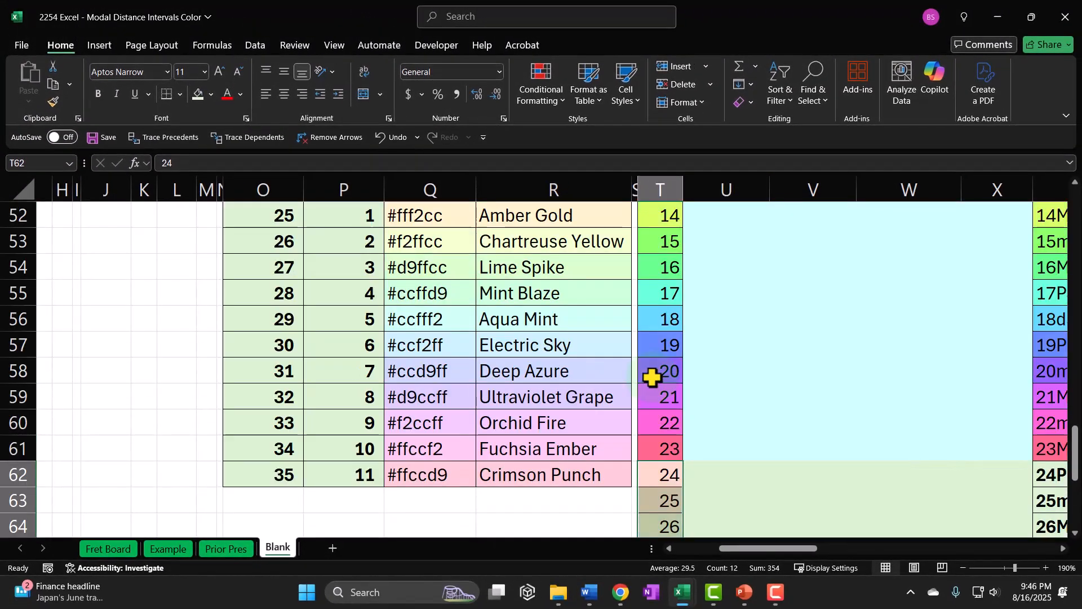
mouse_move(669, 406)
left_mouse_down()
mouse_move(673, 546)
mouse_move(670, 479)
left_mouse_up()
left_click(54, 102)
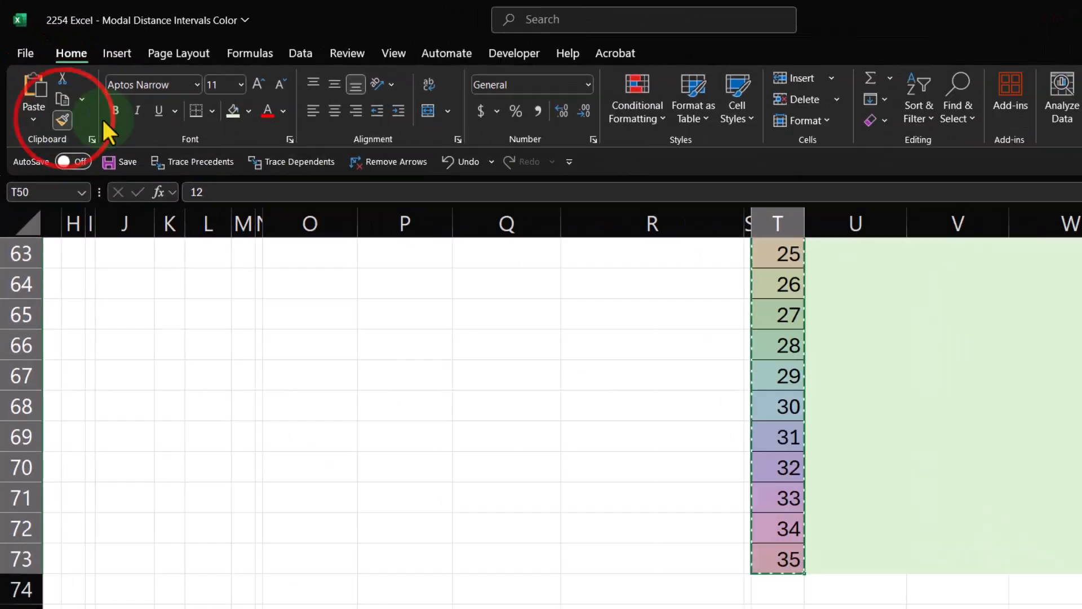
scroll(1049, 421, "up", 6)
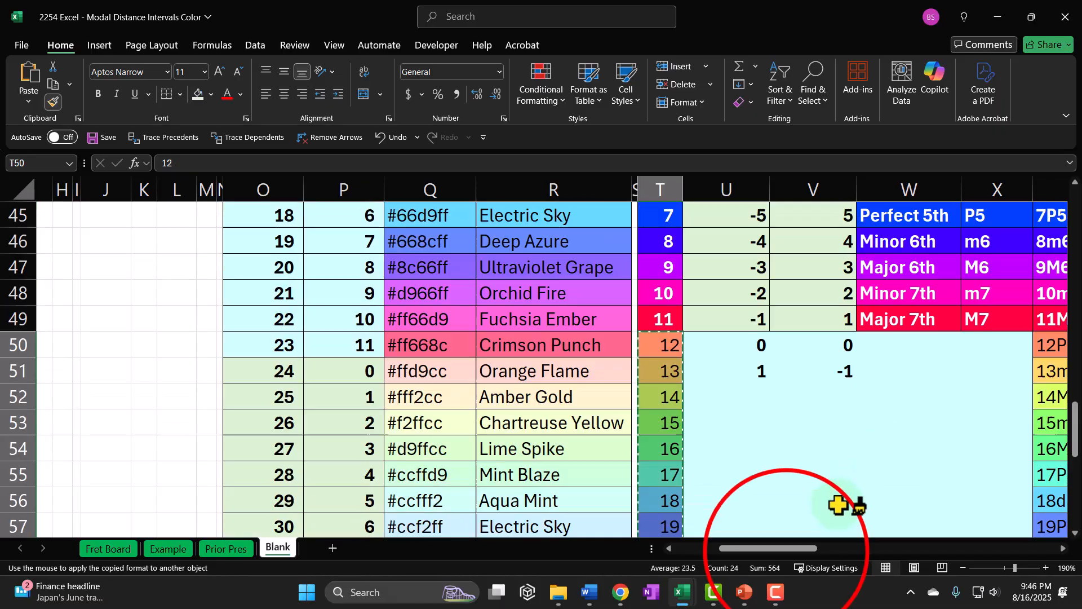
left_click_drag(787, 554, 837, 553)
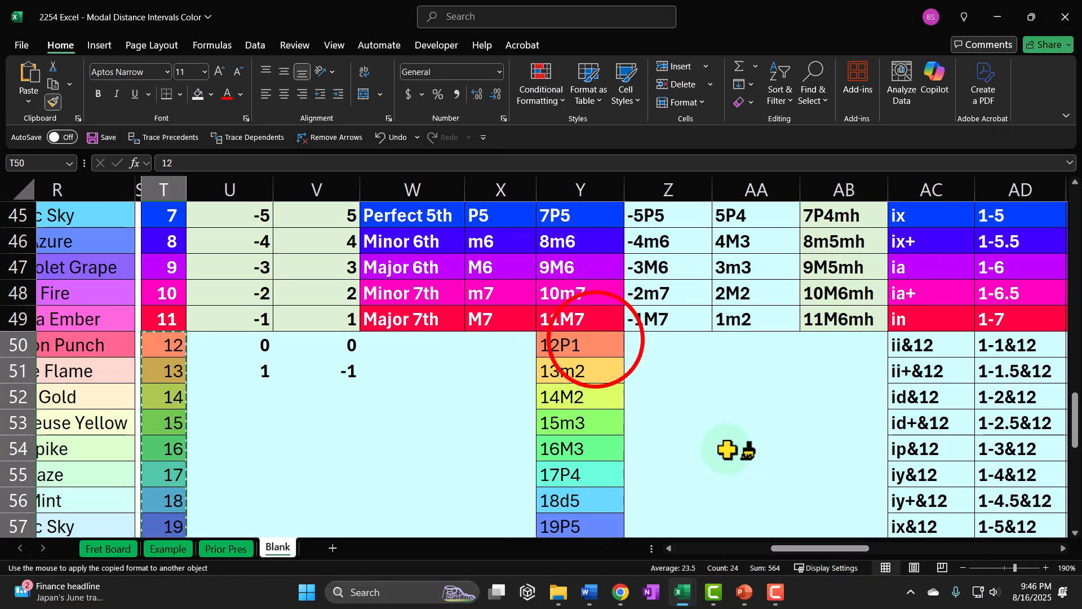
left_click(598, 341)
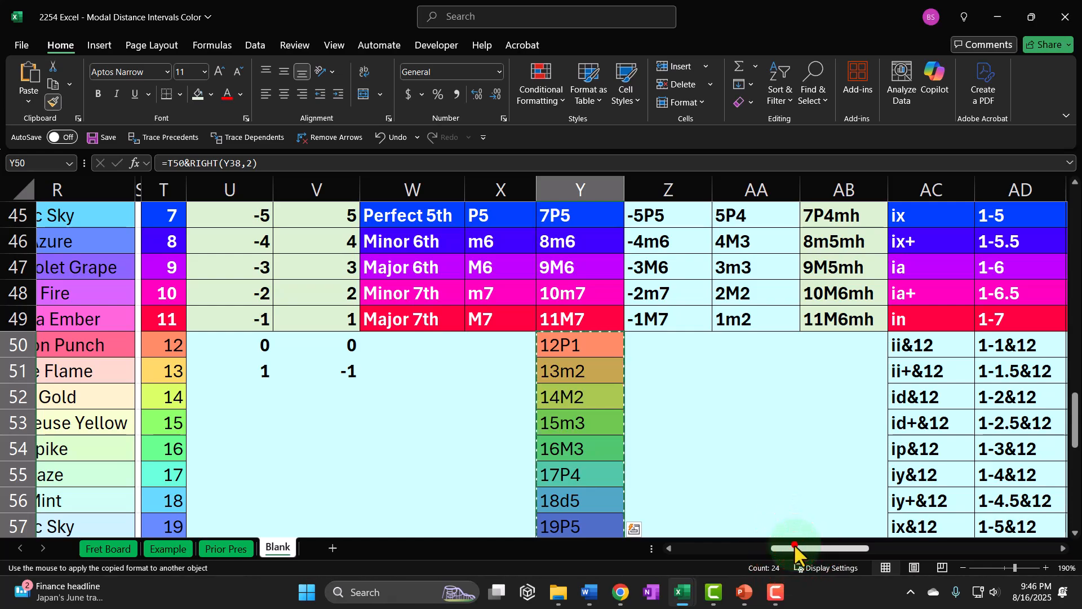
Step: Extend the formatting of Y50:Y73 to rows 50 to 73 of columns AC, AD and AE, one column at a time
left_click_drag(798, 551, 854, 553)
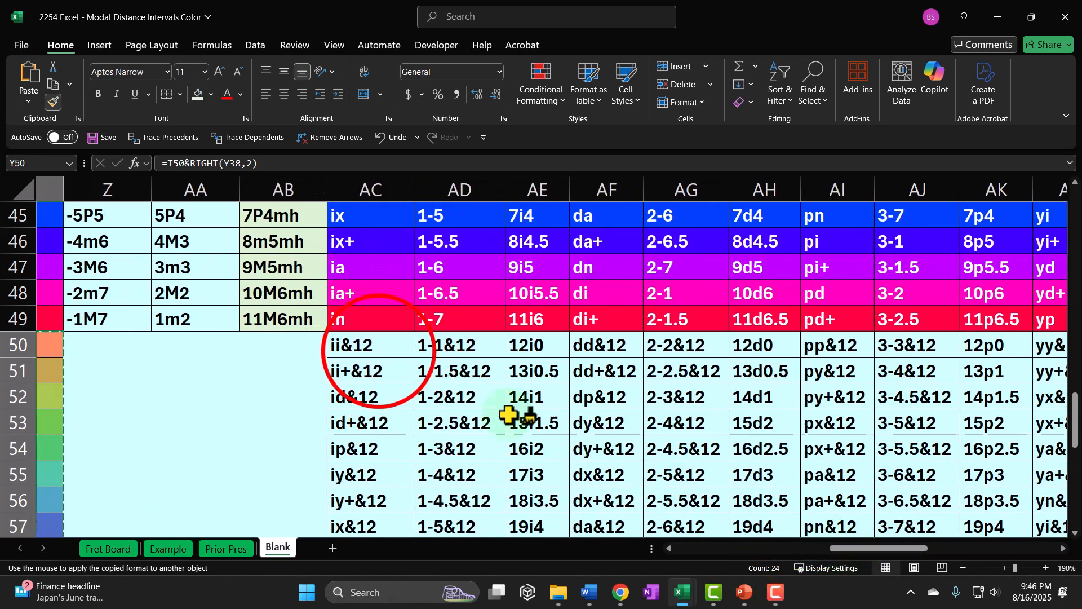
left_click(380, 352)
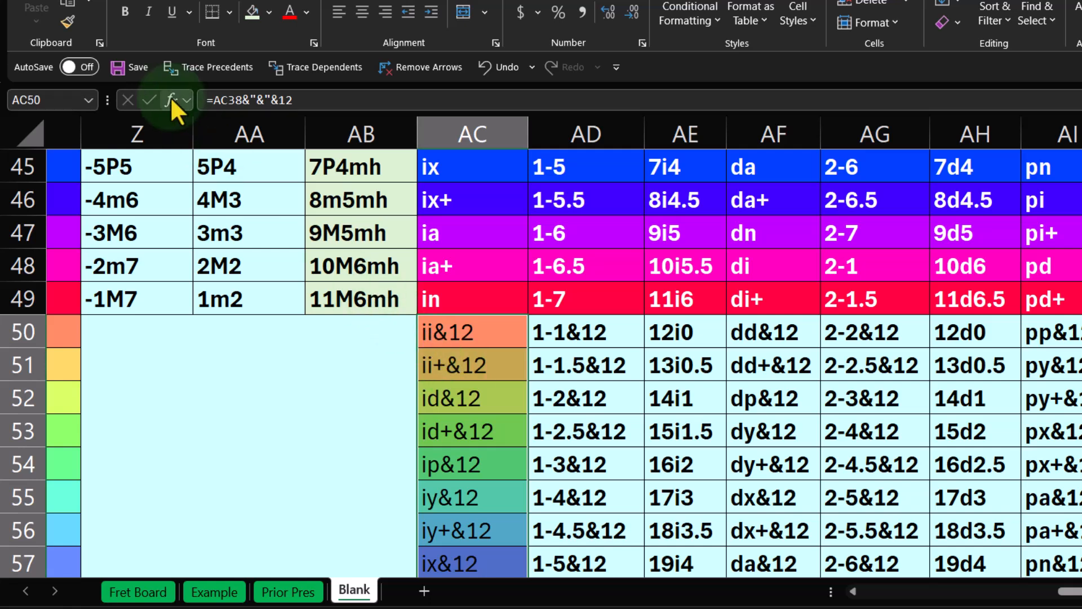
left_click(68, 22)
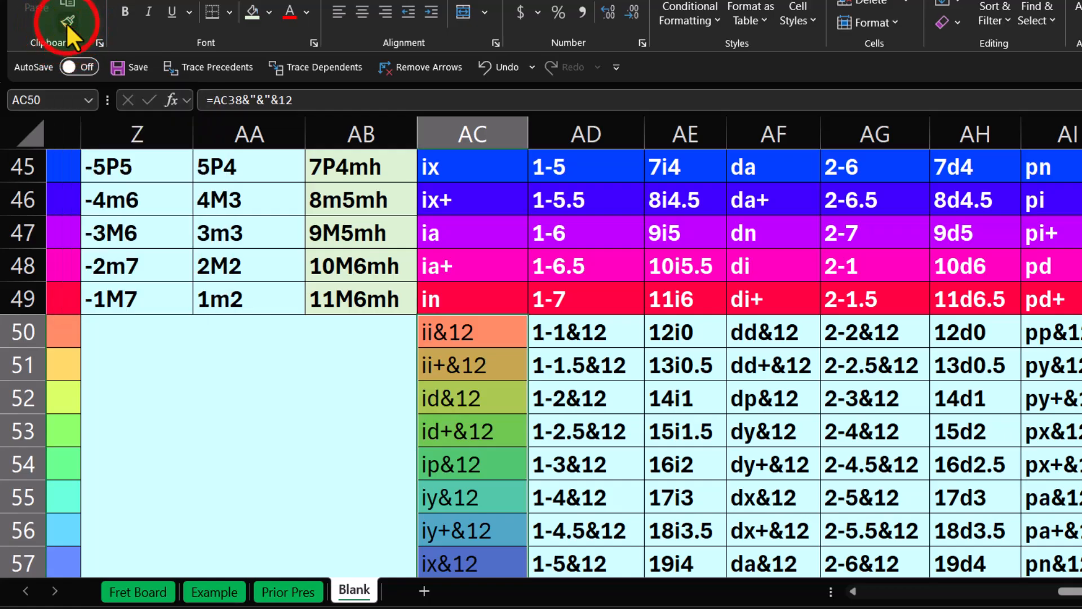
left_click(583, 323)
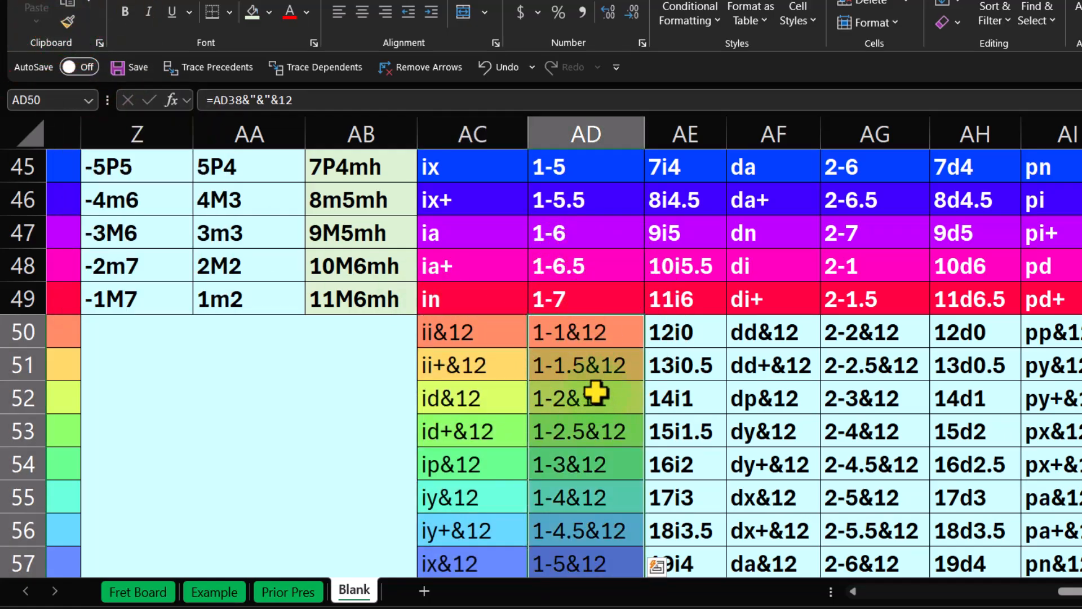
left_click(68, 22)
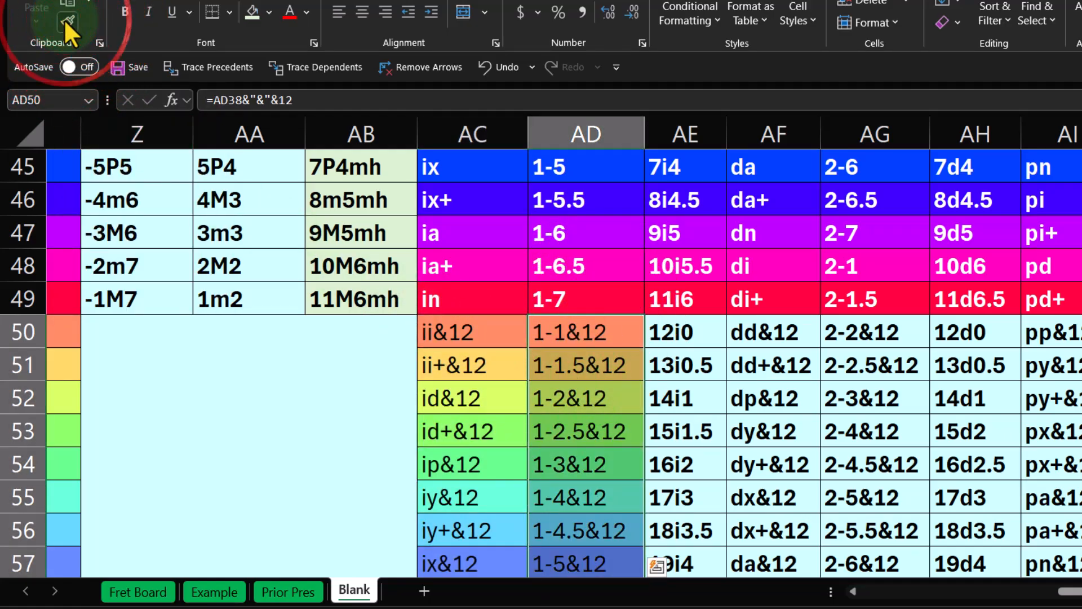
mouse_move(679, 333)
left_mouse_down()
mouse_move(698, 356)
mouse_move(688, 363)
left_mouse_up()
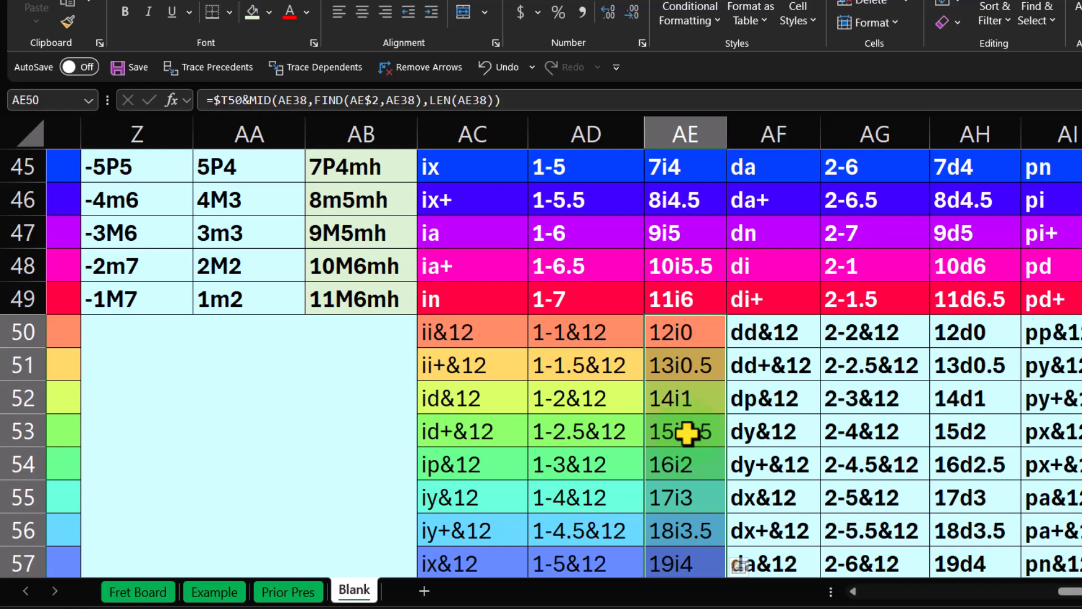
left_click(689, 320)
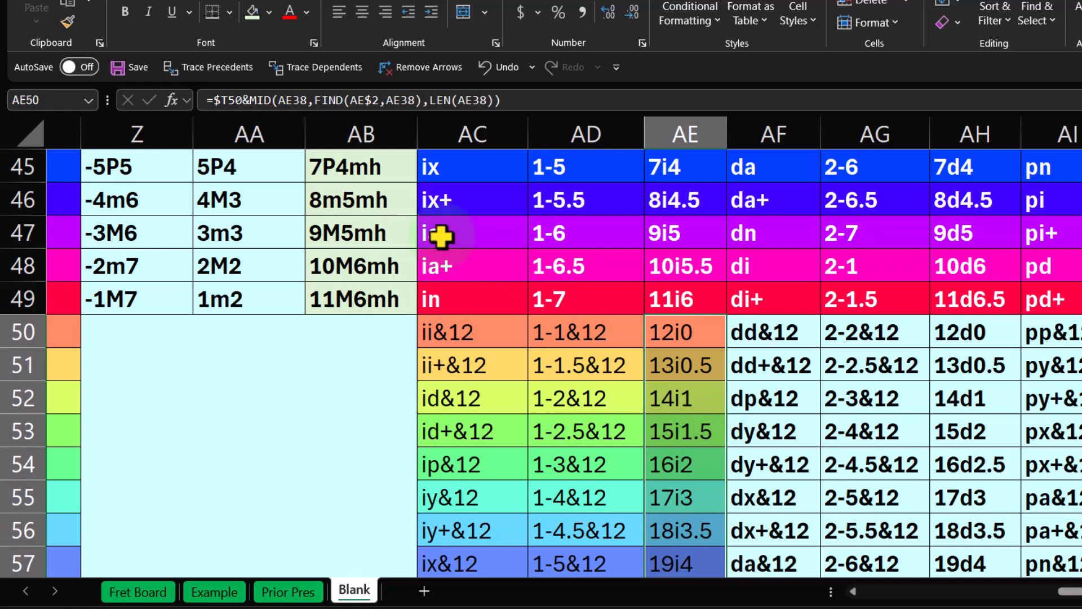
Step: Extend the formatting of AE50:AE73 to rows 50 to 73 of columns AF, AG and AH, one column at a time
left_click(67, 22)
left_click(772, 326)
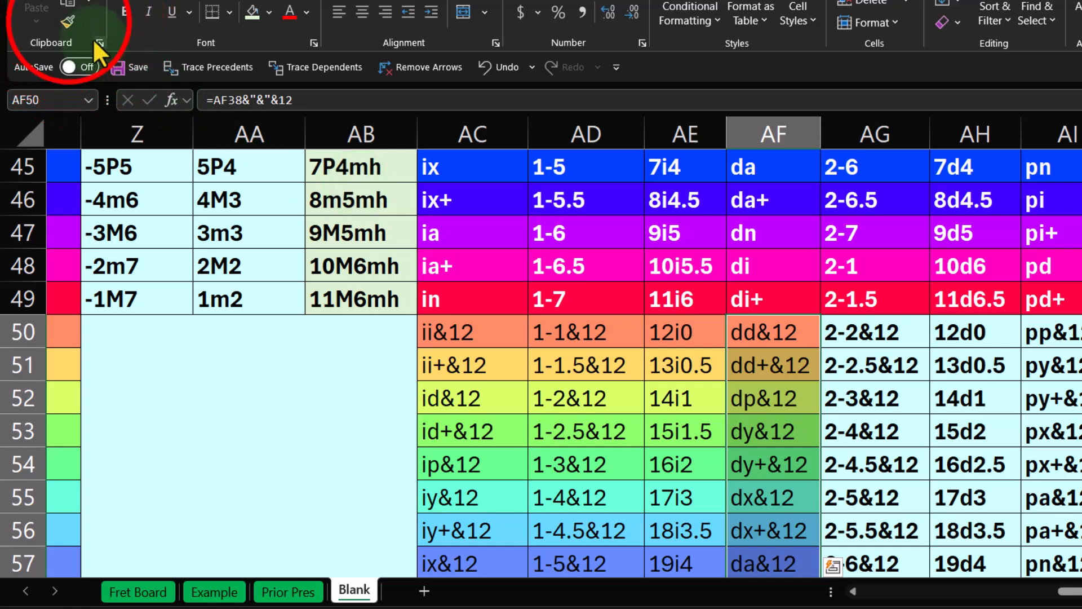
left_click(67, 21)
left_click(861, 330)
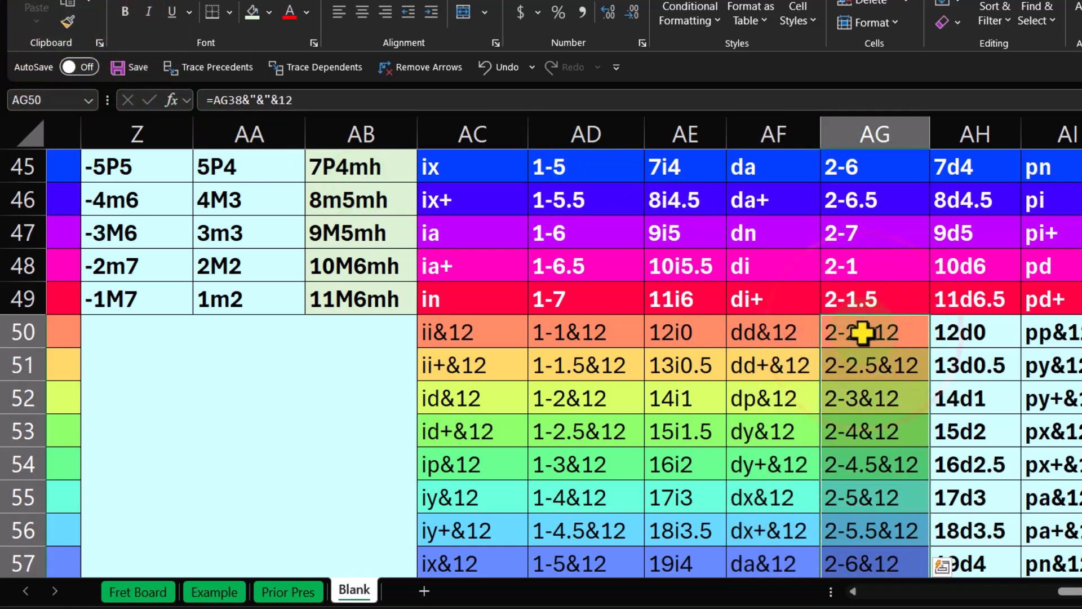
left_click(67, 21)
left_click(960, 332)
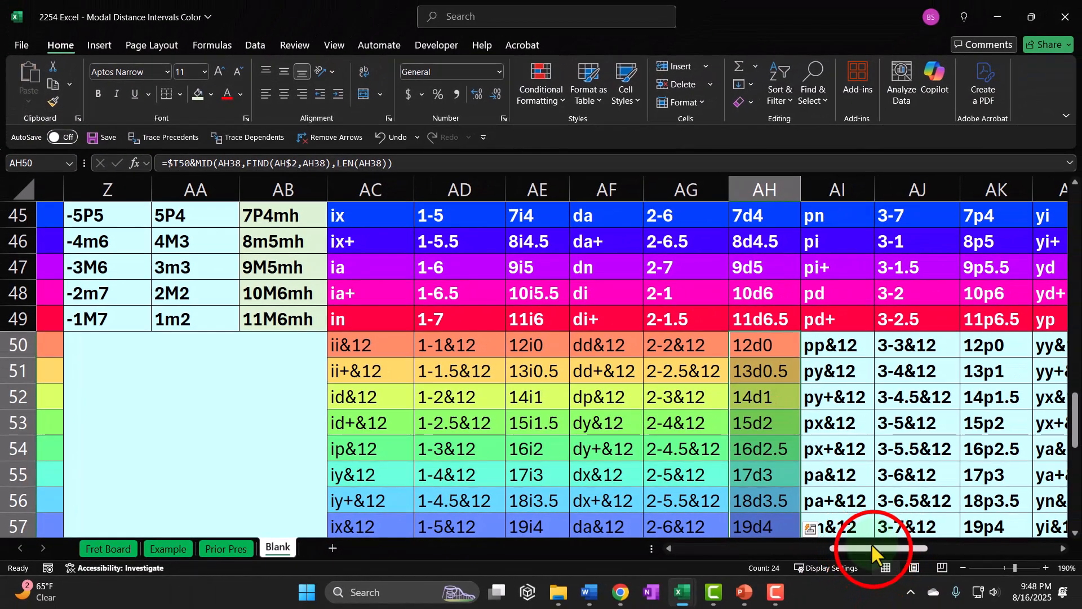
Step: Extend the formatting of AH50:AH73 to rows 50 to 73 of columns AI, AJ and AK, one column at a time
left_click_drag(871, 547, 918, 547)
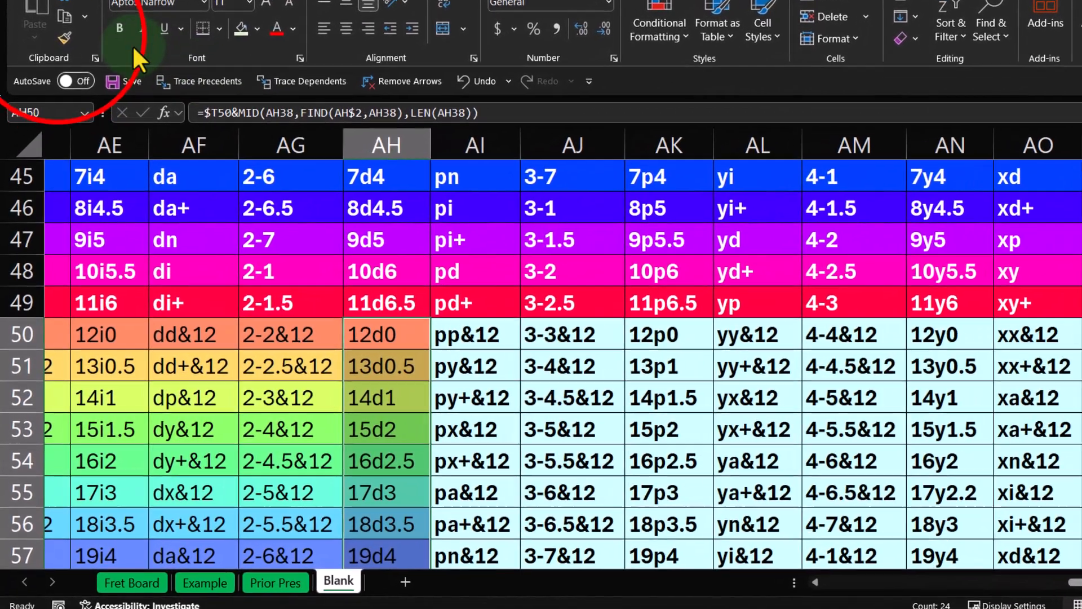
left_click(53, 101)
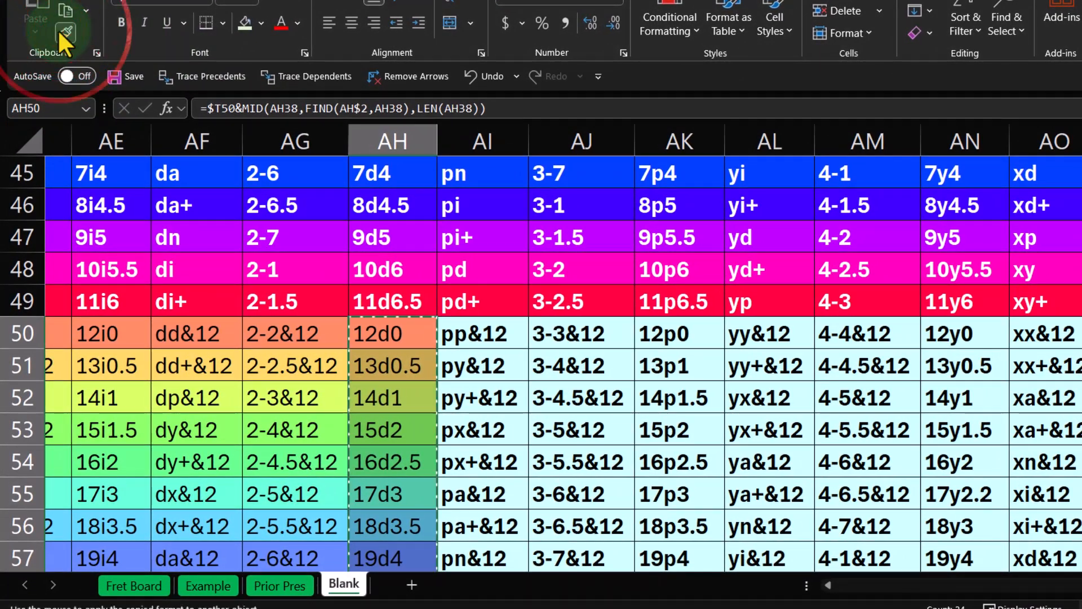
left_click(471, 322)
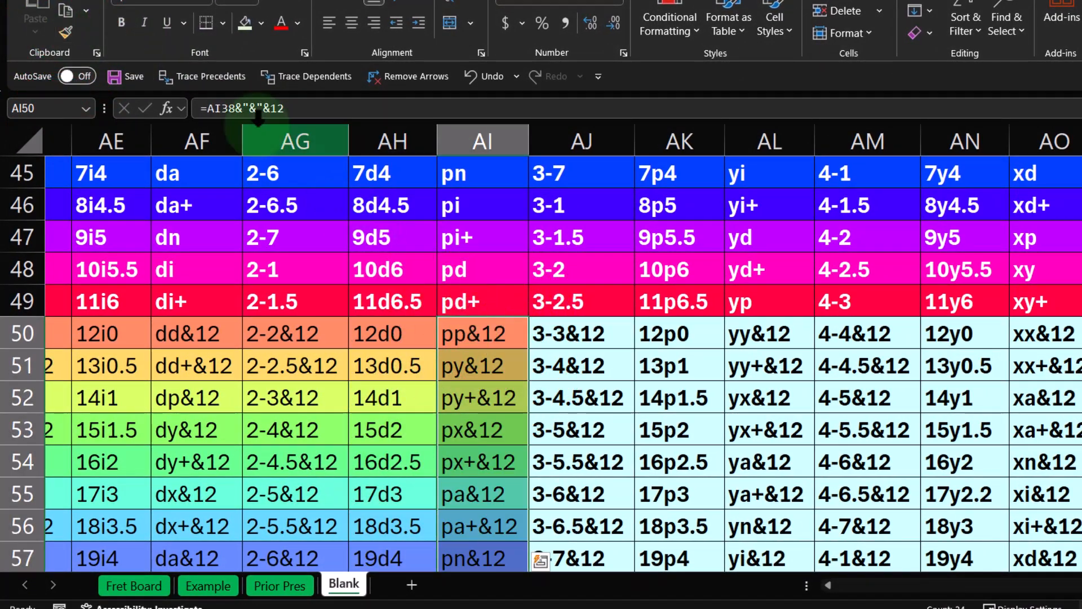
left_click(66, 29)
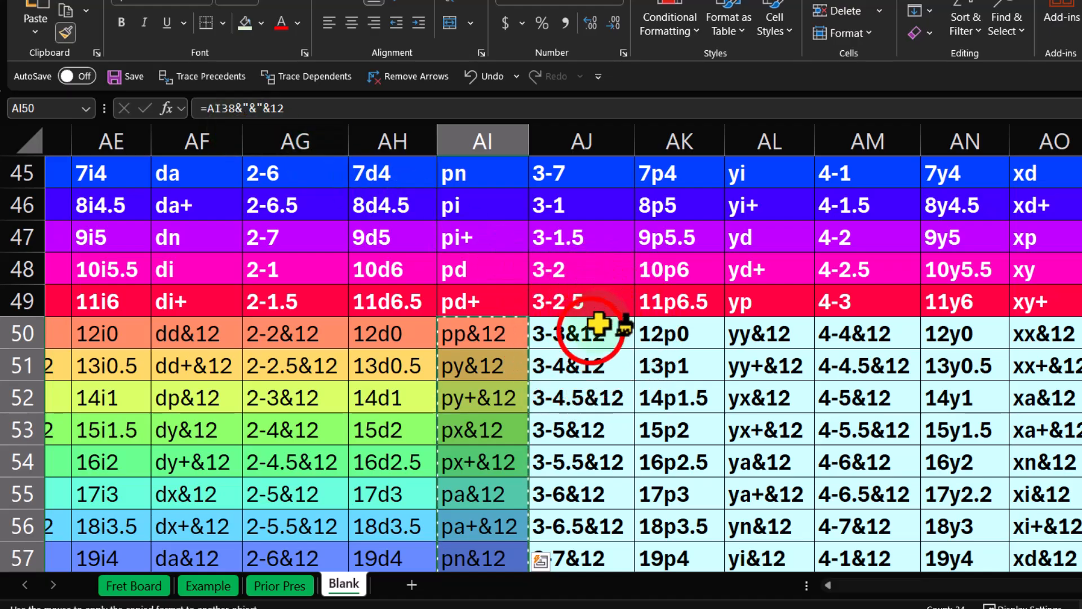
left_click(563, 330)
left_click(73, 36)
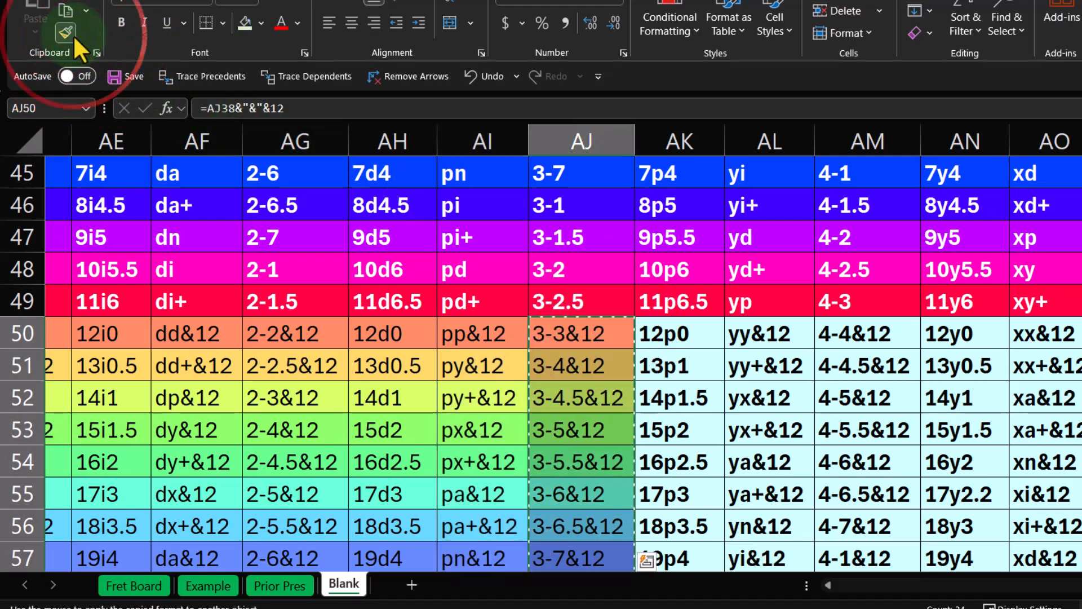
left_click(661, 334)
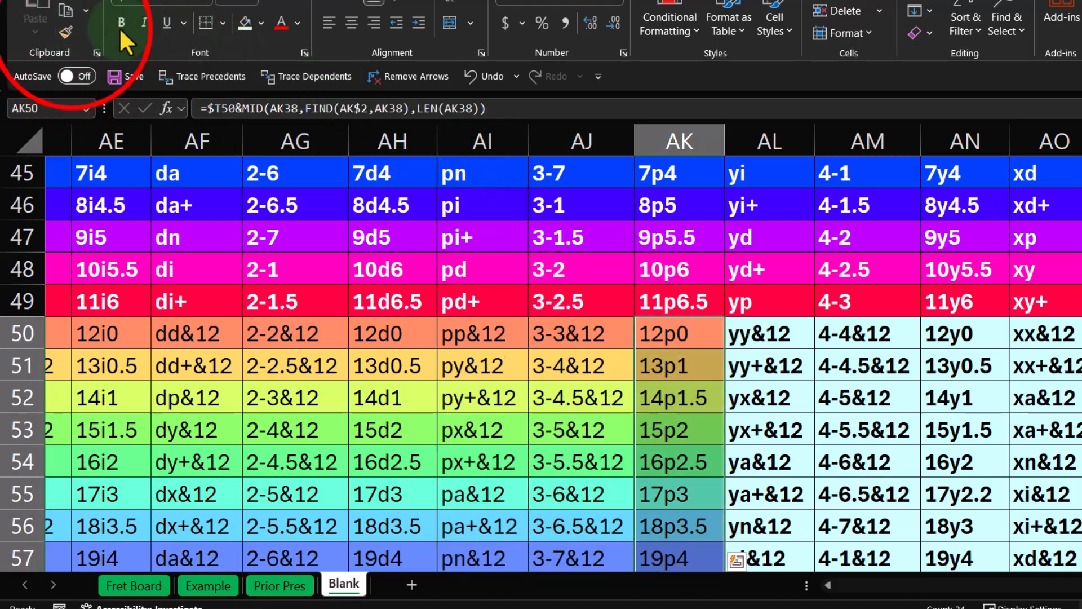
Step: Extend the formatting of AK50:AK73 to rows 50 to 73 of columns AL, AM and AN, one column at a time
left_click(68, 30)
left_click(753, 331)
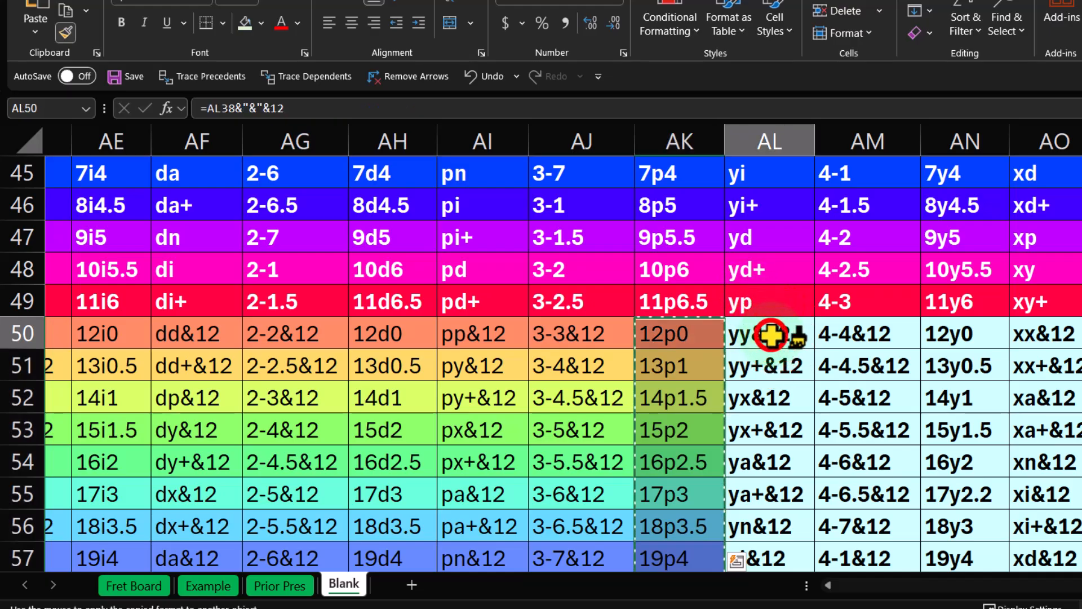
left_click(61, 30)
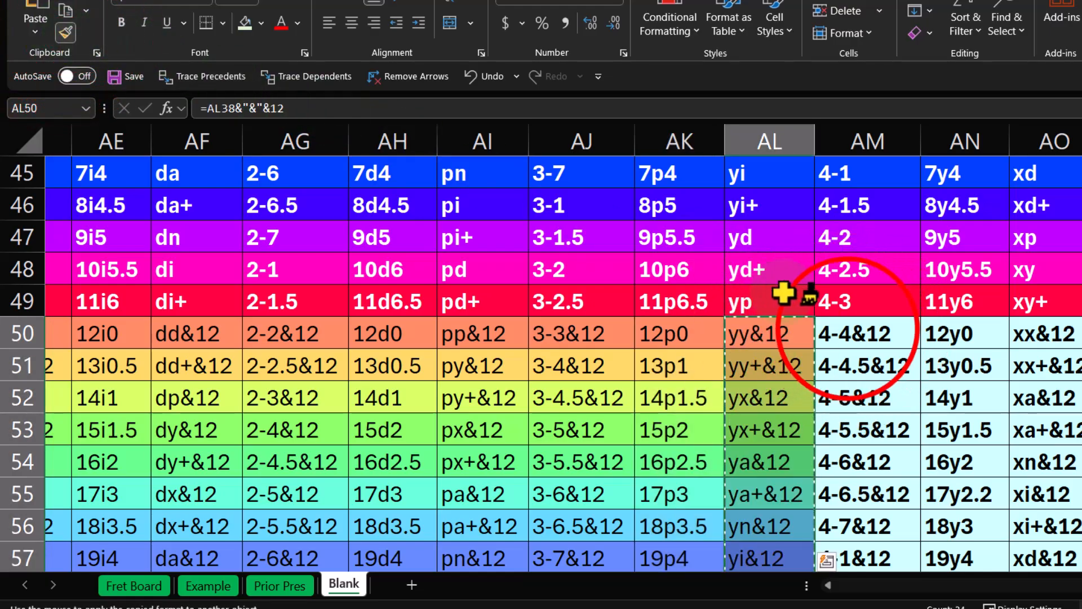
left_click(845, 332)
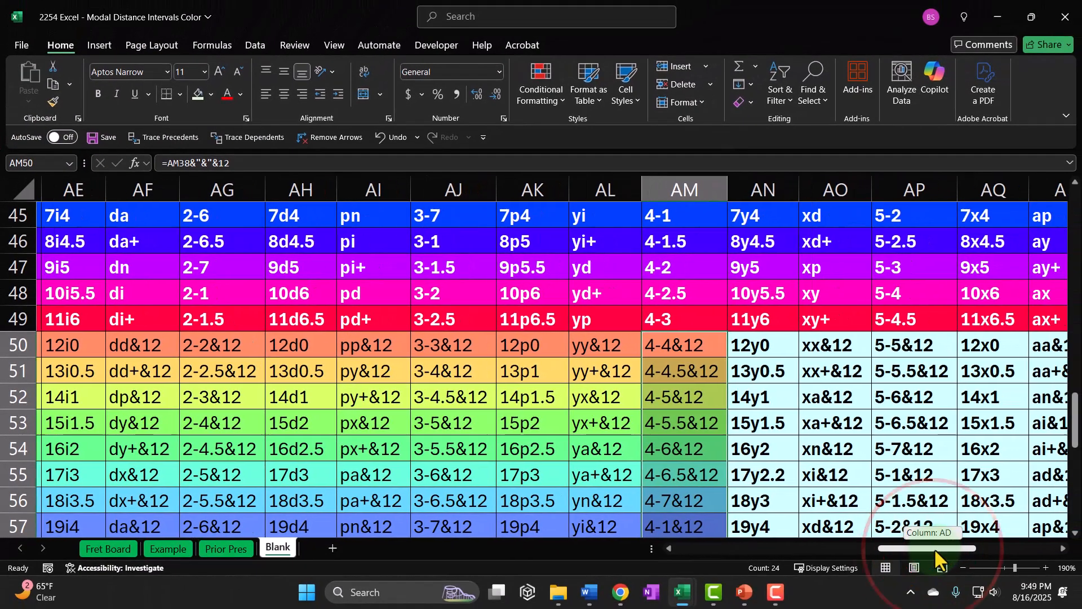
left_click_drag(935, 548, 1003, 553)
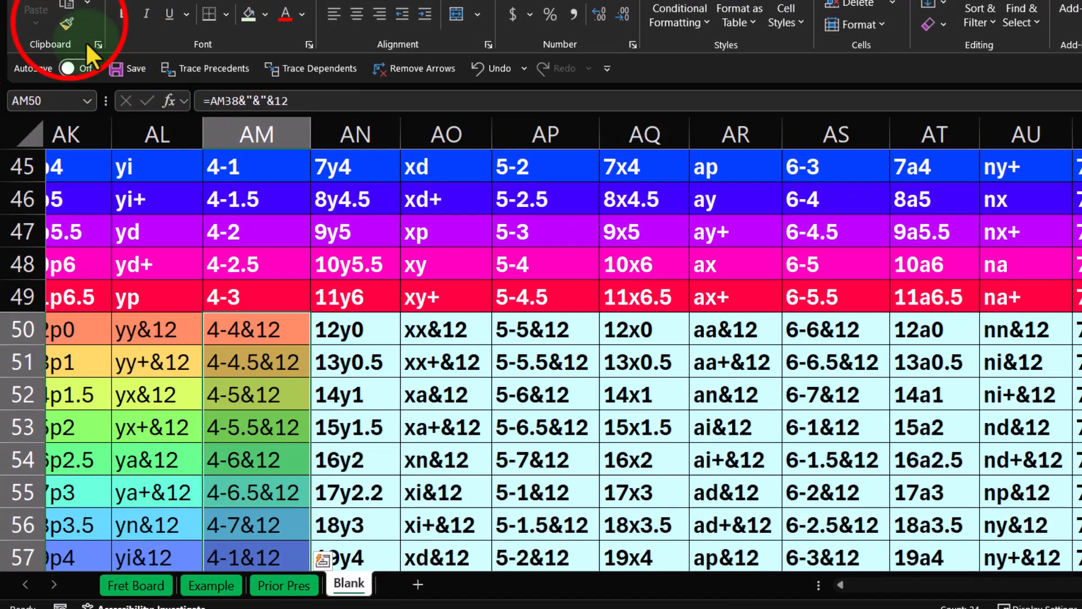
left_click(66, 24)
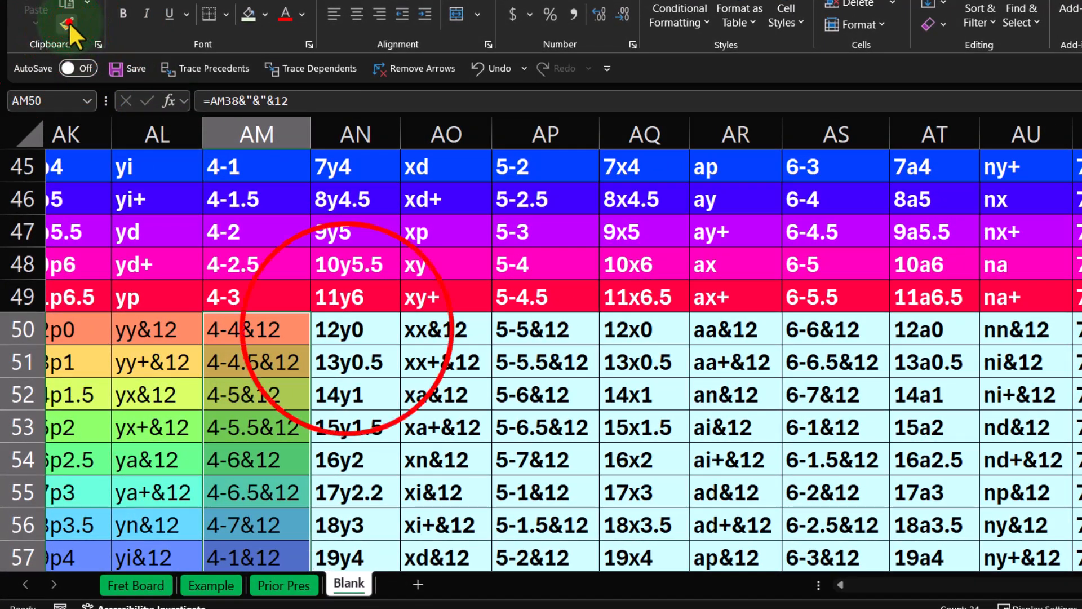
left_click(347, 330)
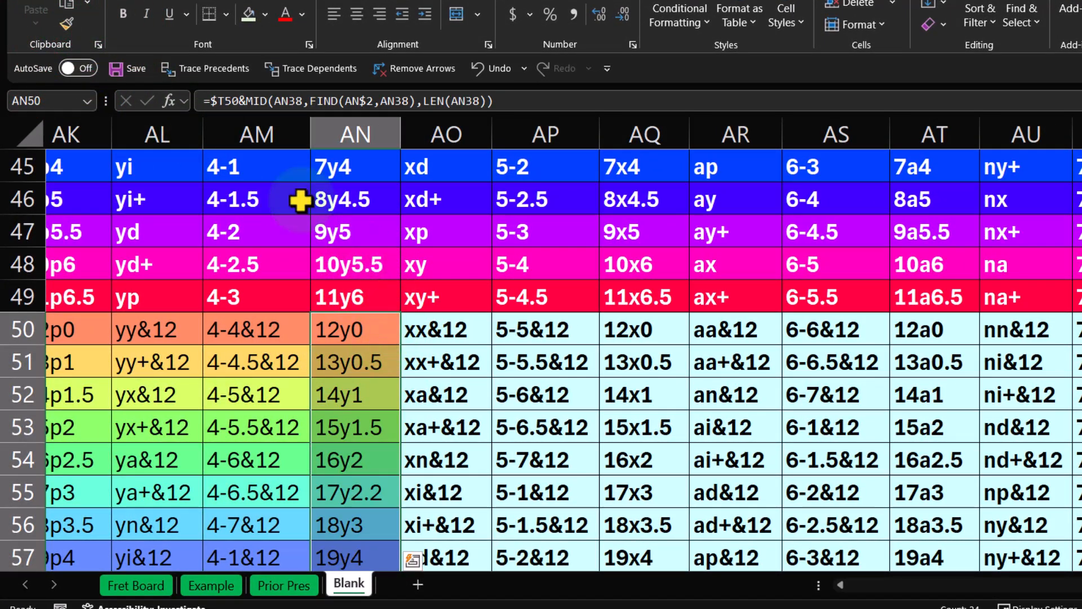
Step: Extend the formatting of AN50:AN73 to rows 50 to 73 of columns AO, AP and AQ, one column at a time
left_click(66, 24)
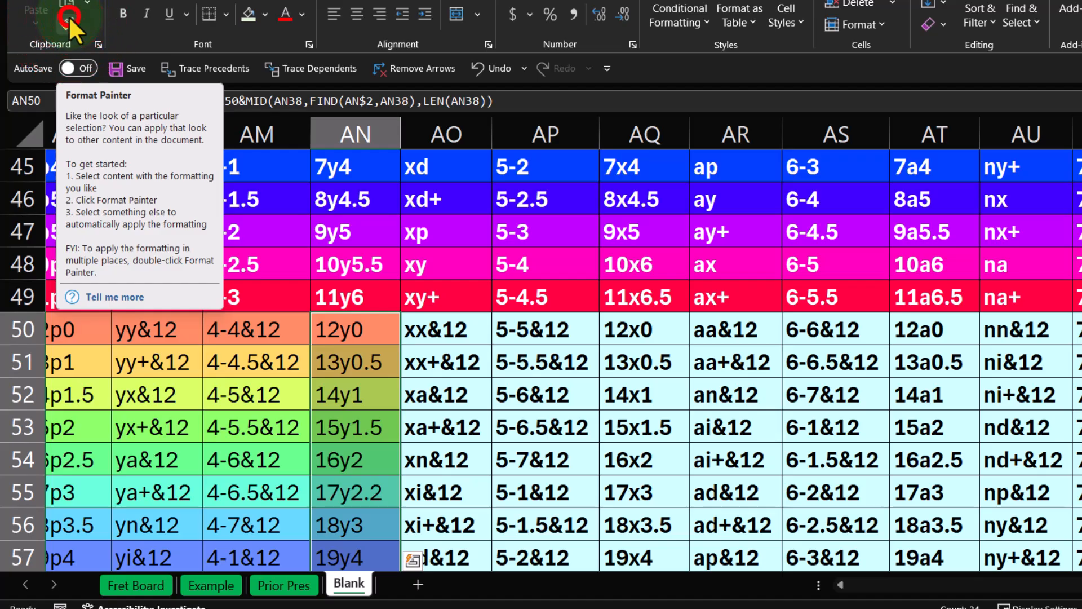
left_click(445, 324)
left_click_drag(446, 324, 445, 556)
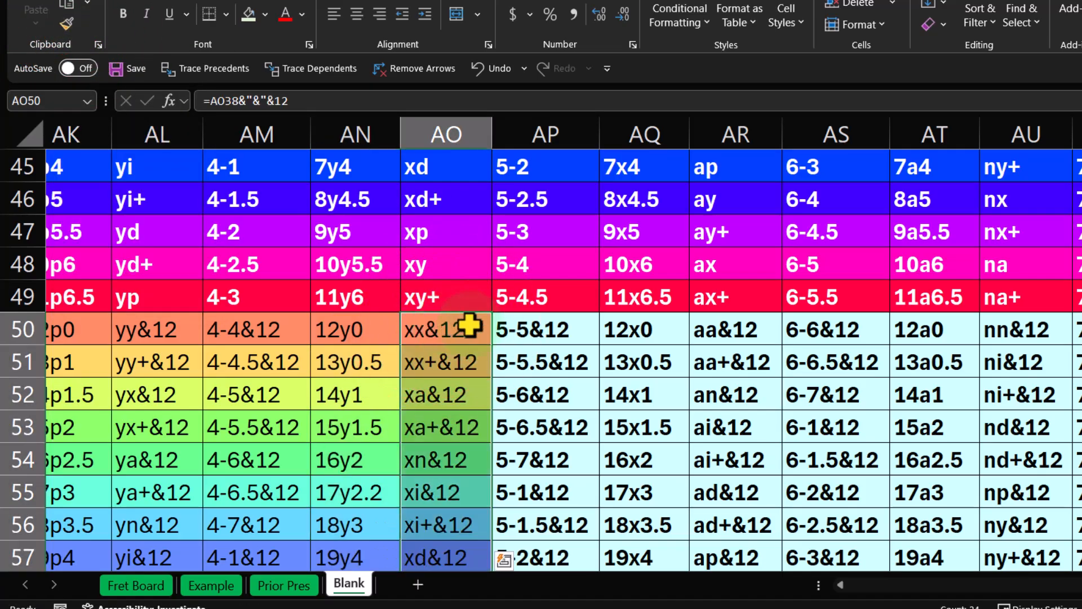
left_click(63, 28)
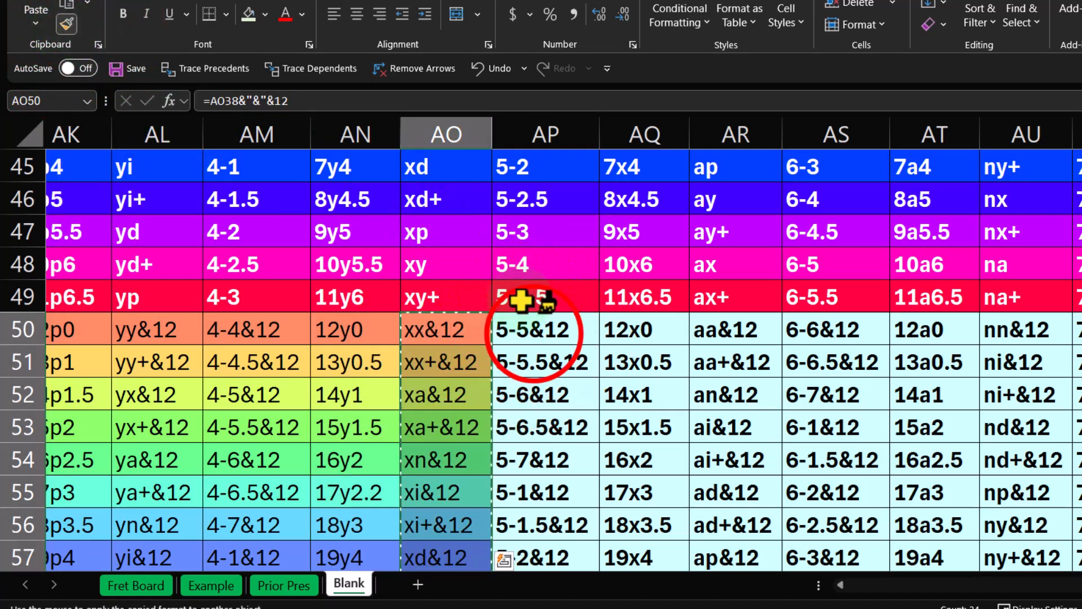
left_click(525, 327)
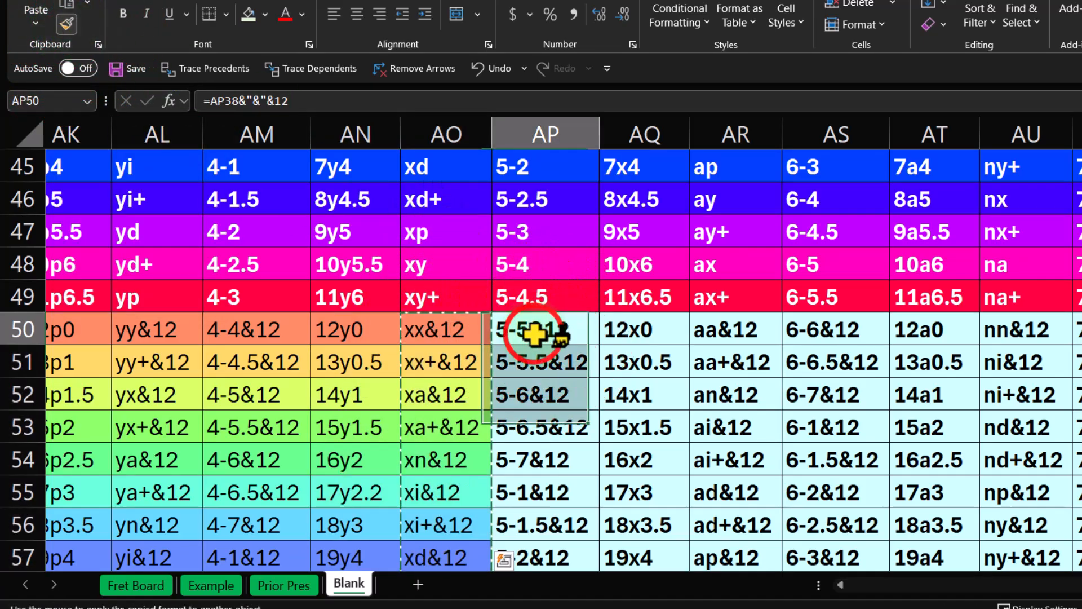
double_click(71, 23)
left_click(654, 330)
key("Escape")
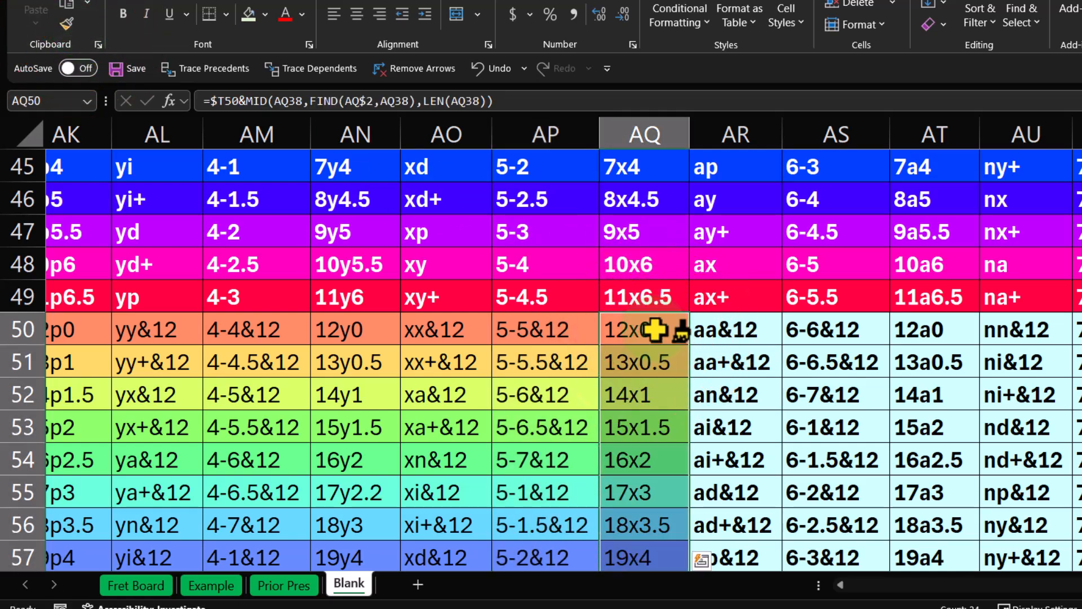
Step: Extend the formatting of AQ50:AQ73 to rows 50 to 73 of columns AR, AS and AT, one column at a time
left_click(68, 23)
left_click(739, 337)
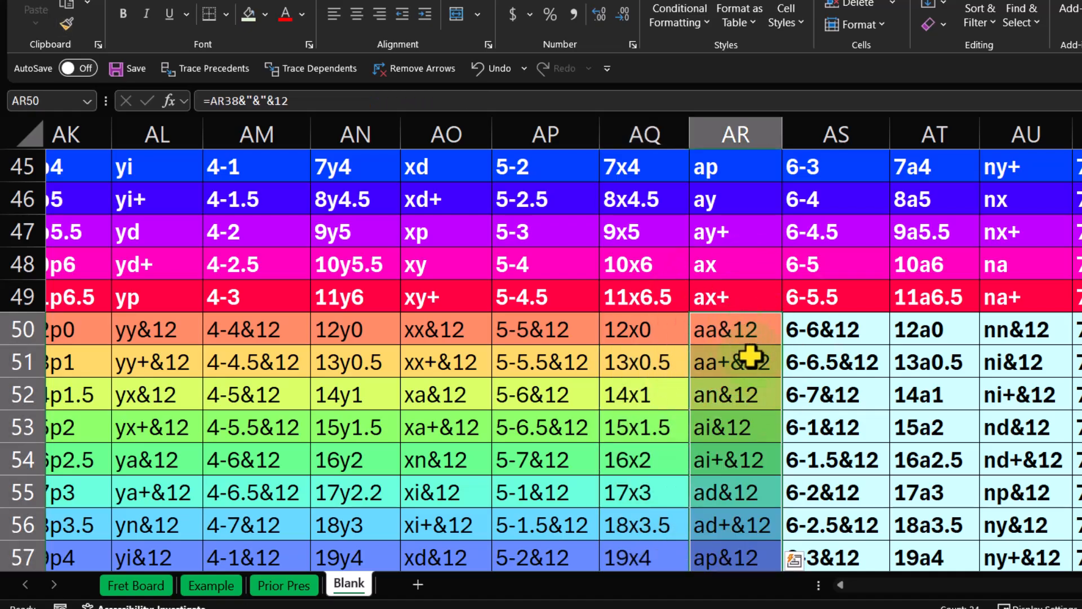
left_click(67, 23)
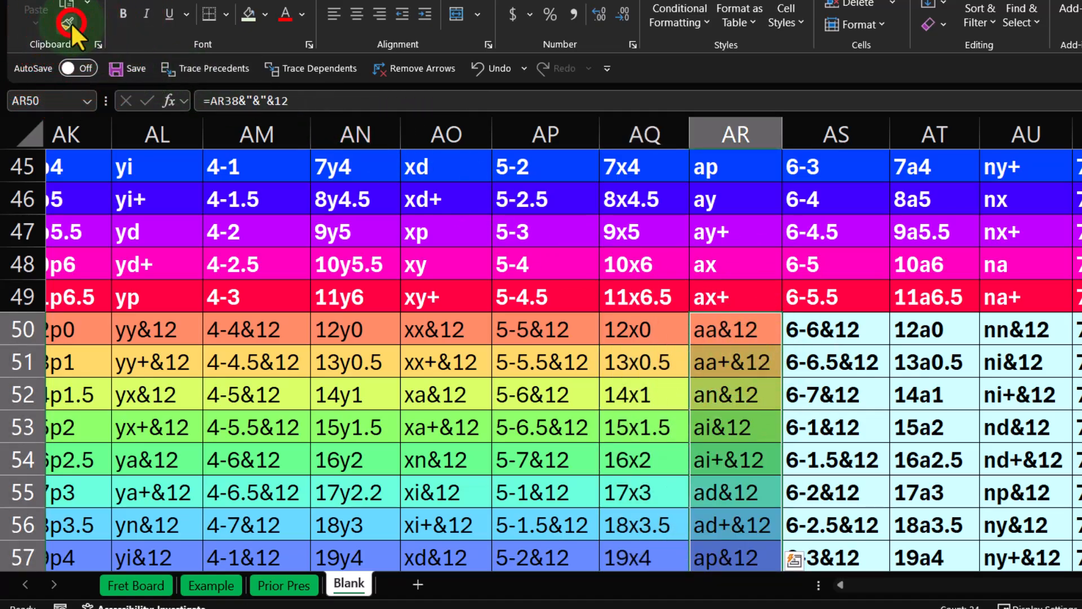
left_click(834, 330)
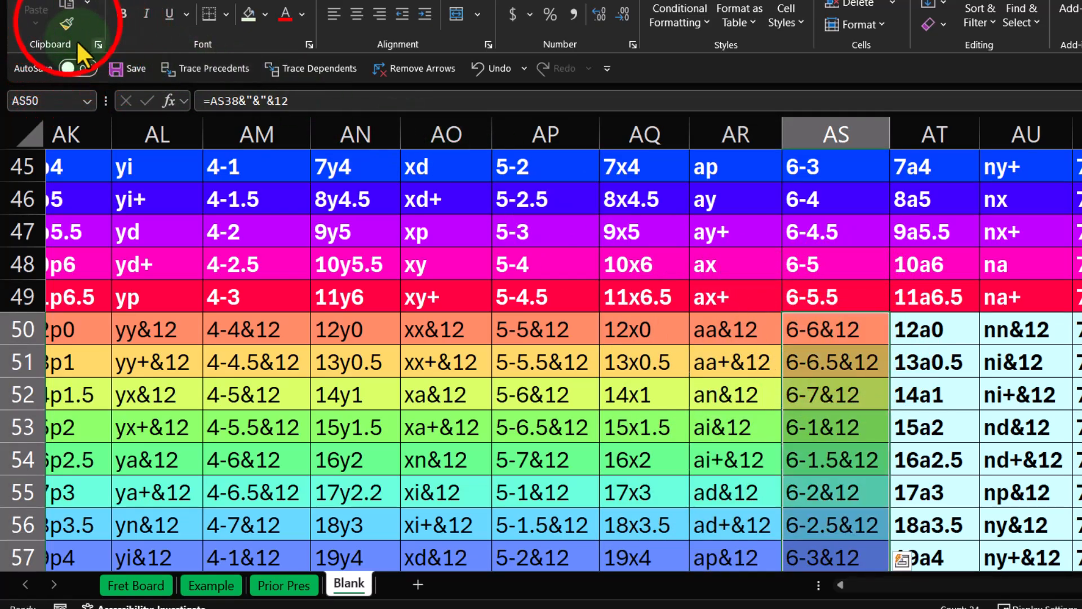
left_click(67, 22)
left_click(912, 327)
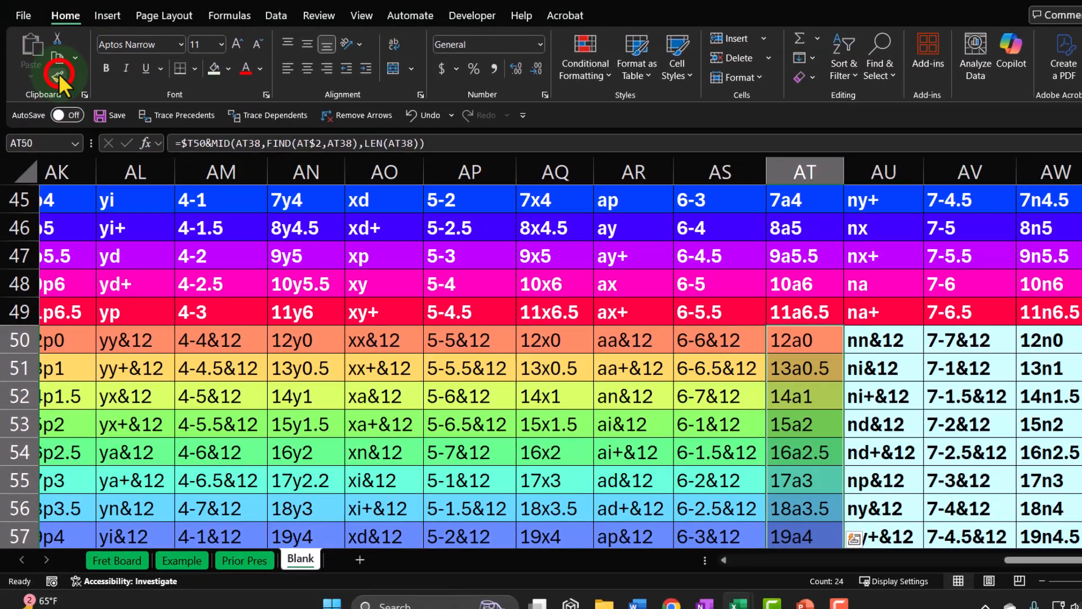
Step: Extend the formatting of AT50:AT73 to rows 50 to 73 of columns AU, AV and AW, one column at a time
left_click(67, 23)
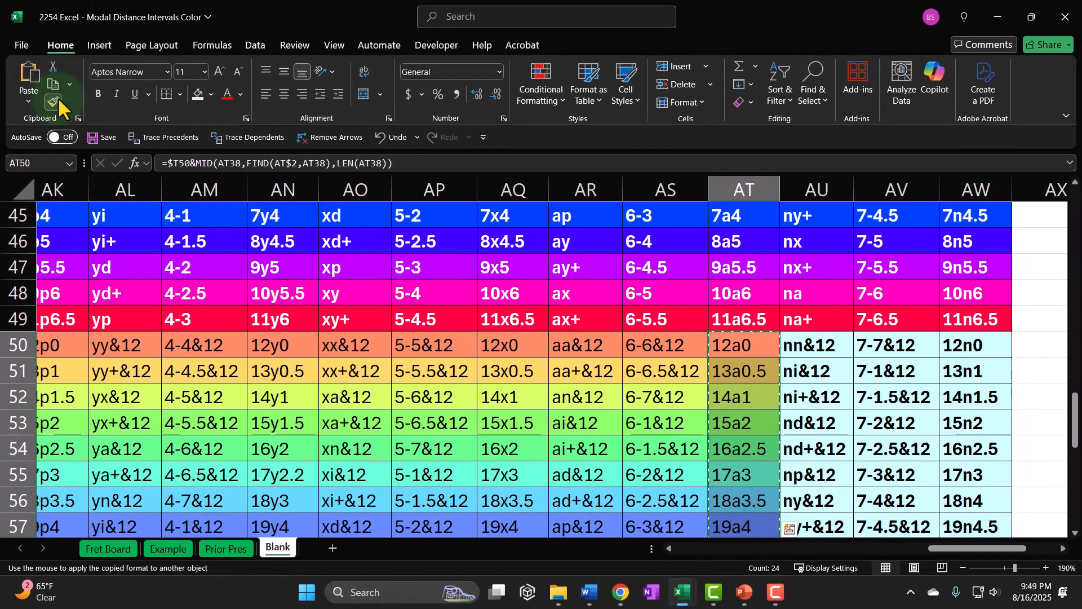
left_click(816, 346)
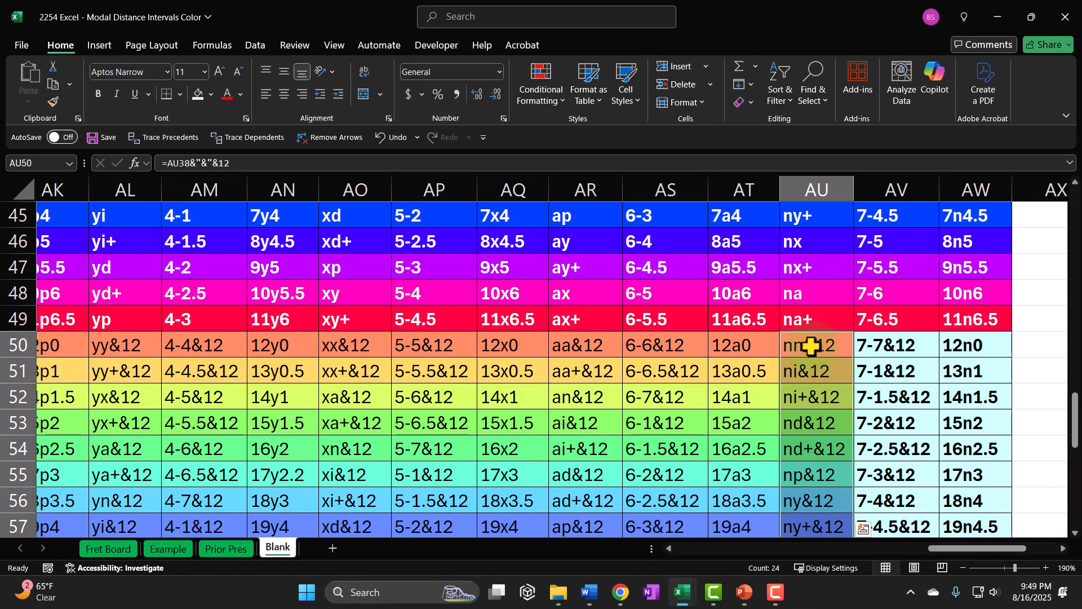
left_click(53, 102)
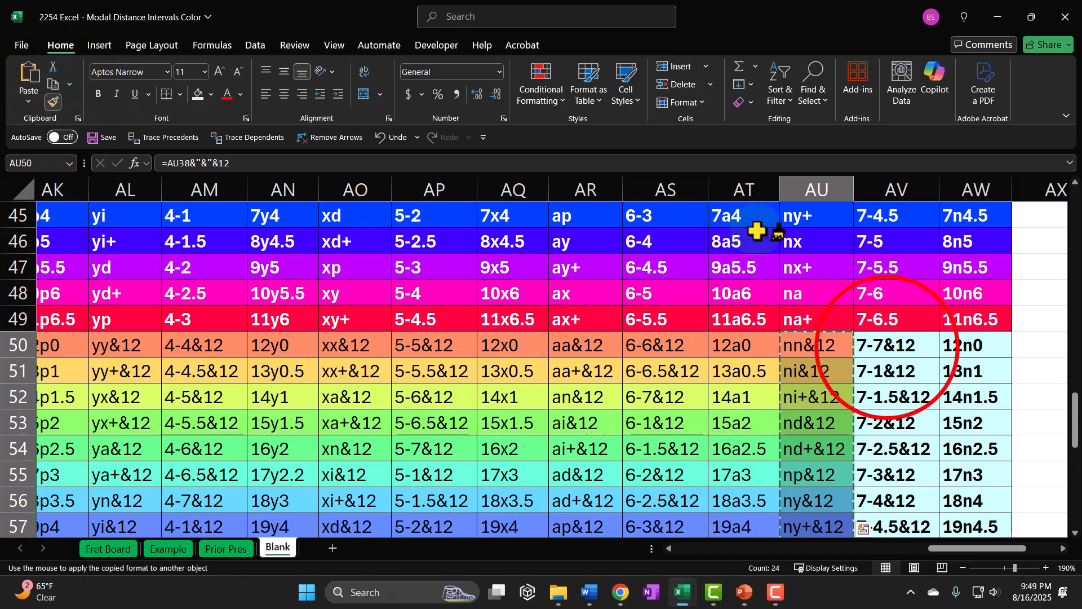
left_click(889, 346)
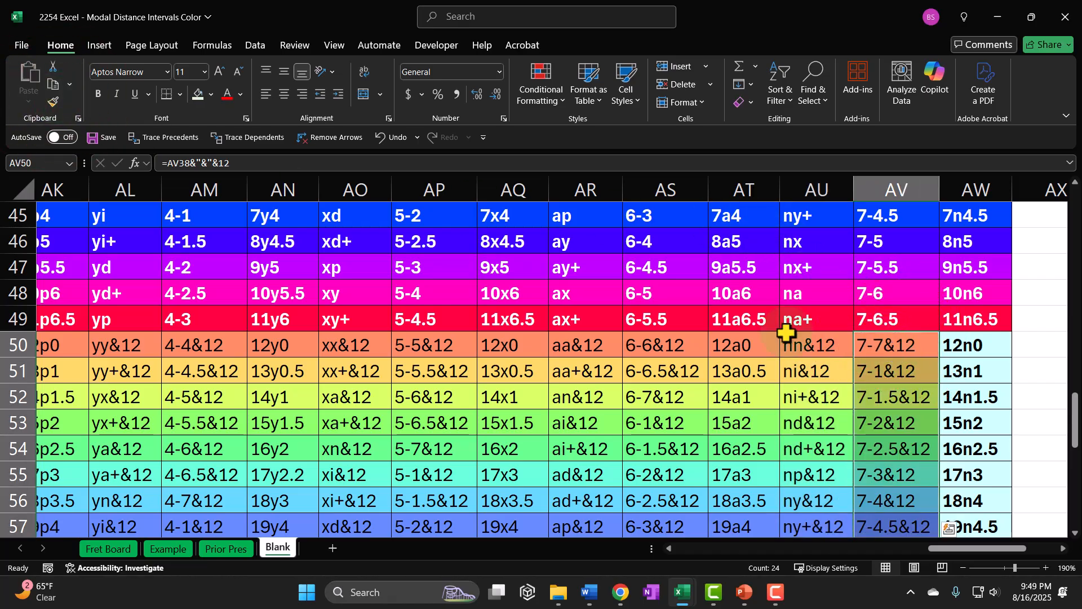
left_click(53, 102)
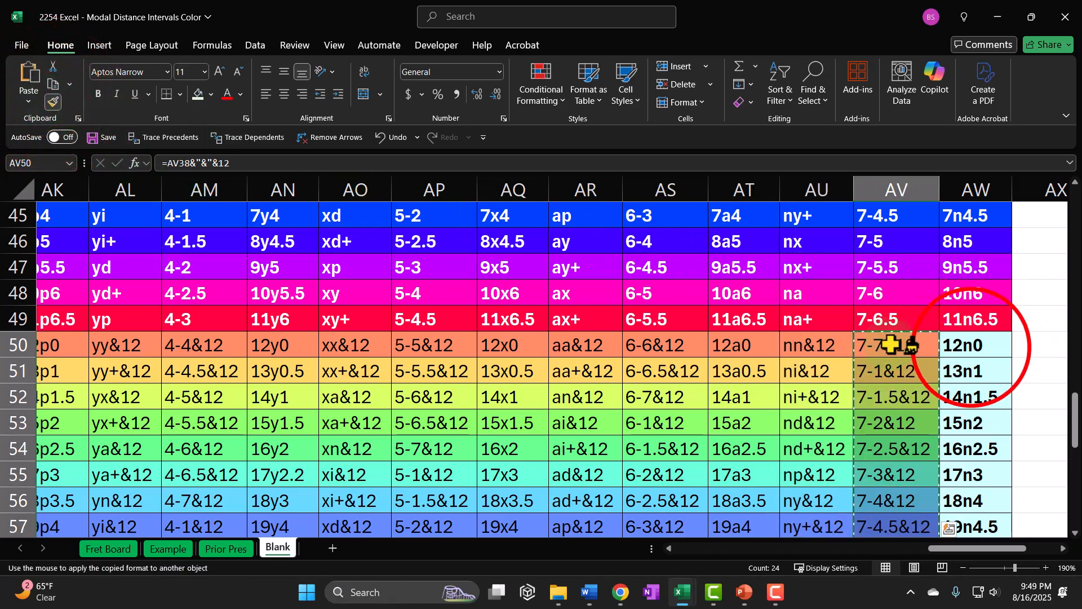
left_click(967, 345)
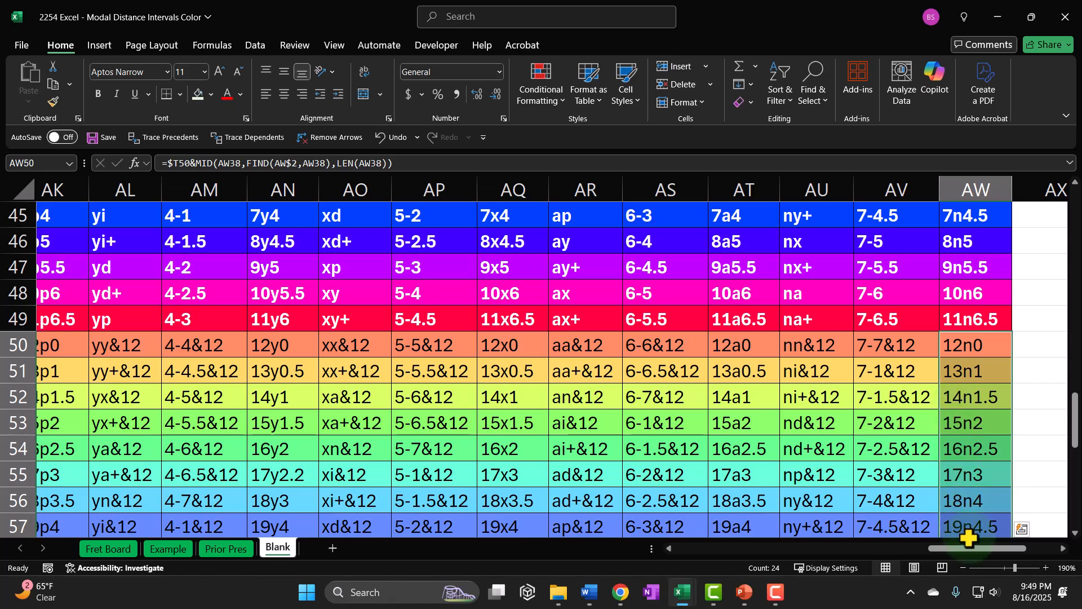
Step: Copy the darker-octave formatting of the hex codes in Q3:Q26 onto half steps -24 to -1 in T14:T37
left_click_drag(965, 548, 770, 556)
scroll(673, 464, "up", 1)
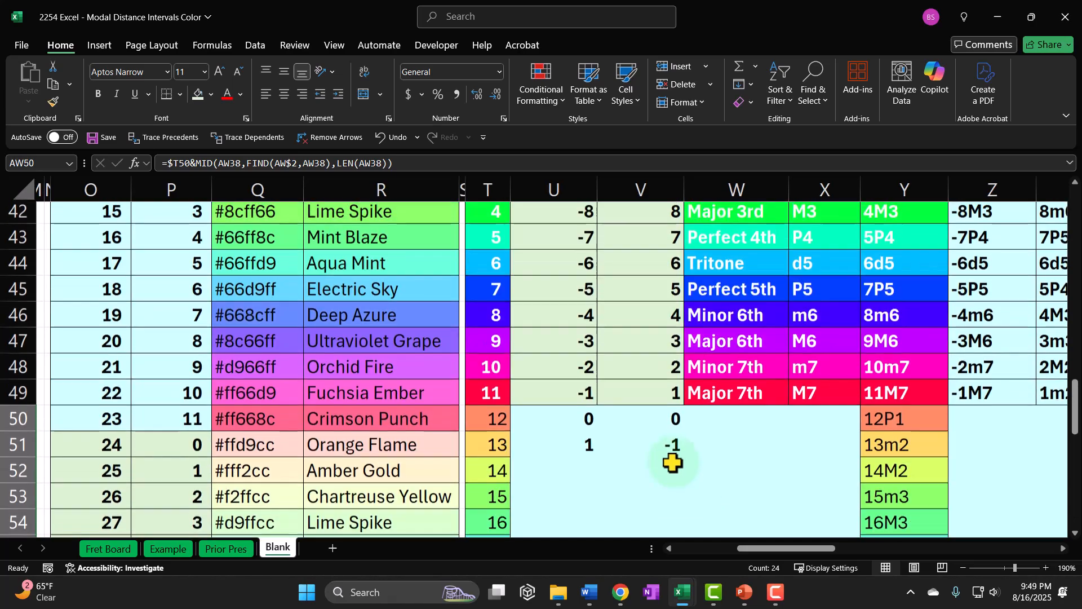
scroll(672, 463, "up", 2)
scroll(512, 476, "up", 3)
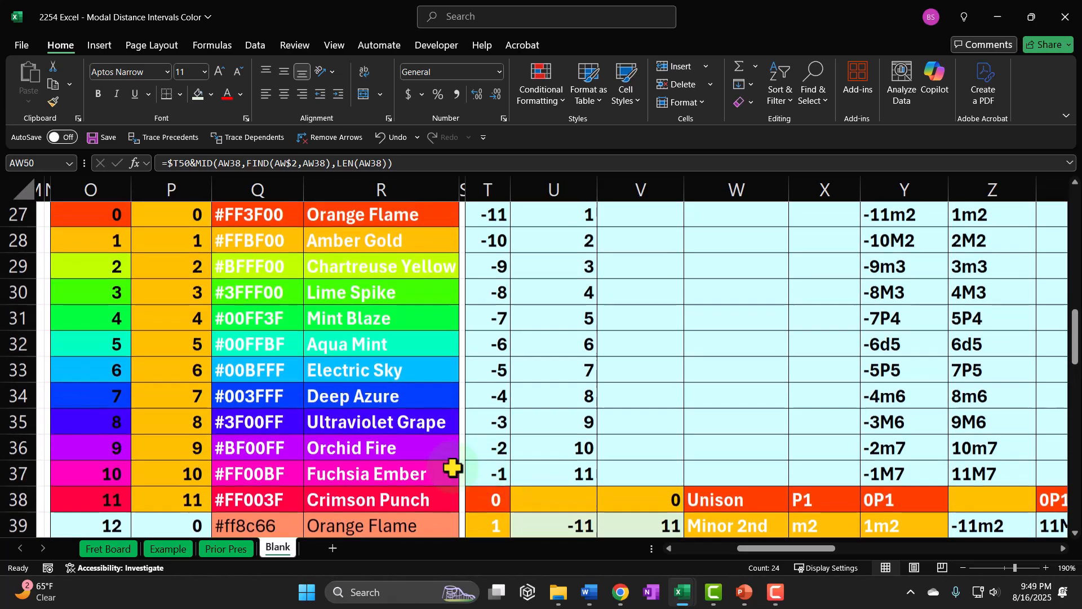
scroll(453, 468, "up", 5)
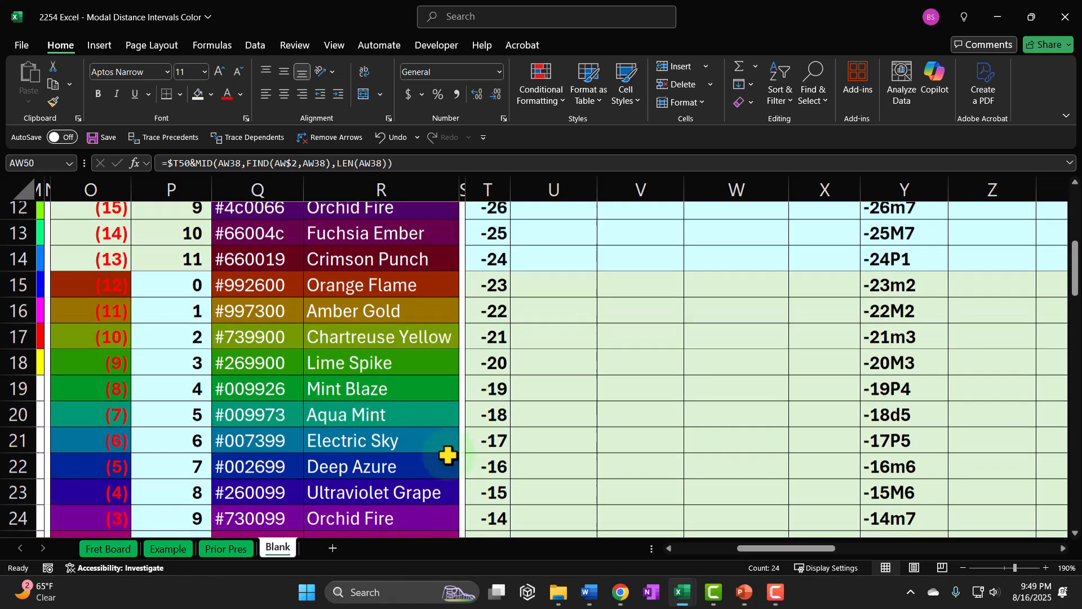
scroll(448, 456, "up", 4)
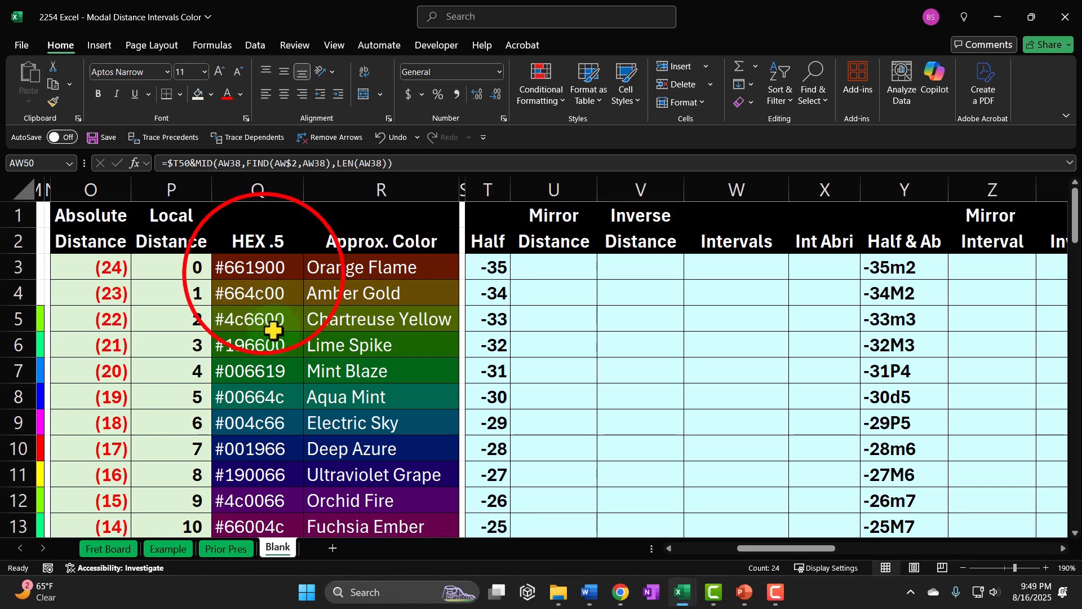
left_click_drag(263, 270, 248, 456)
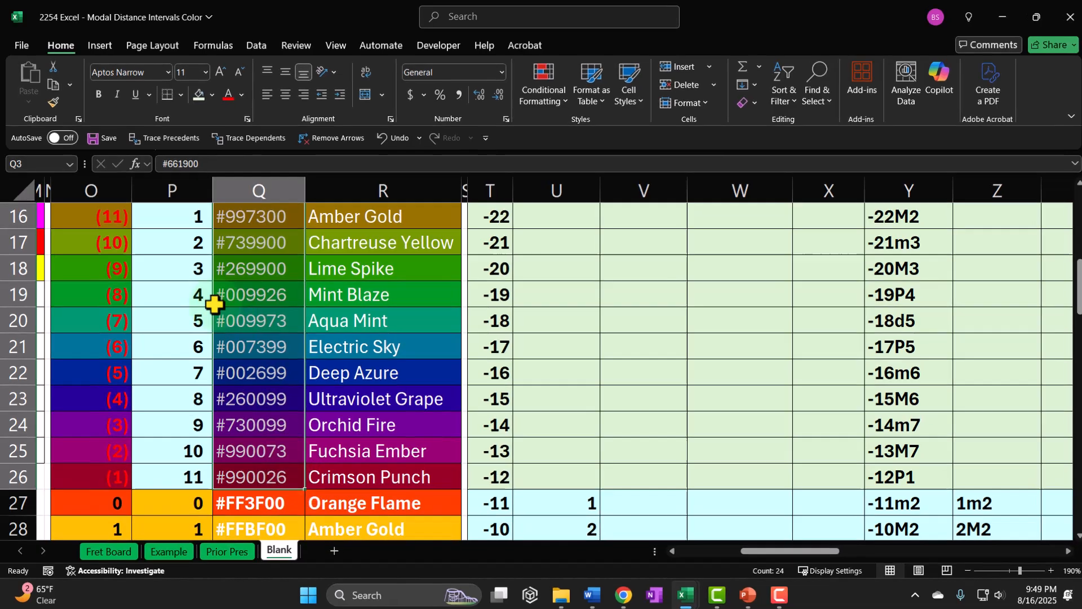
left_click(53, 102)
scroll(214, 257, "up", 5)
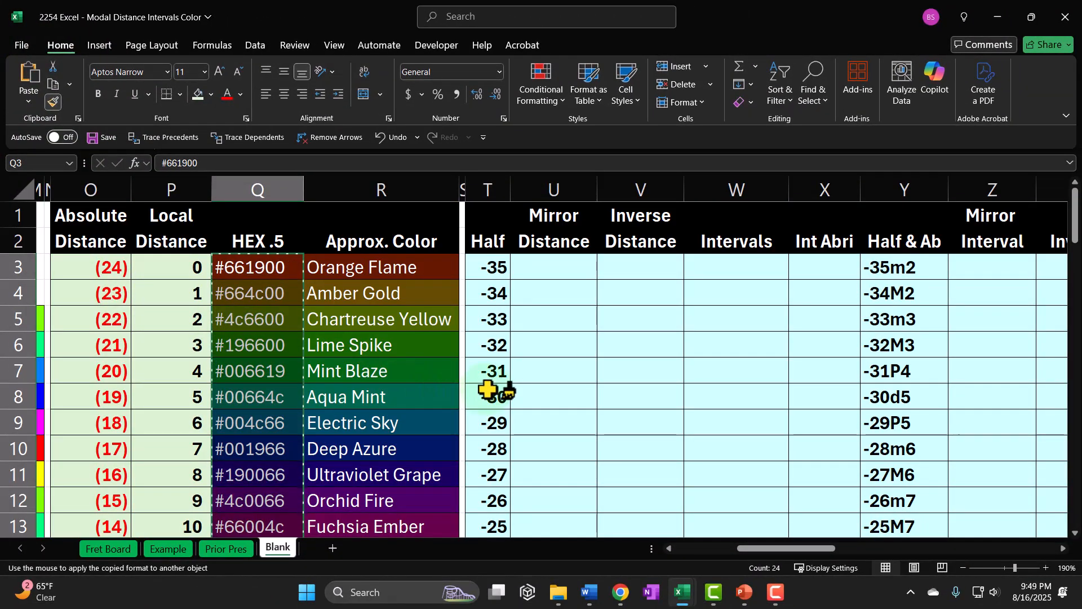
scroll(560, 338, "down", 2)
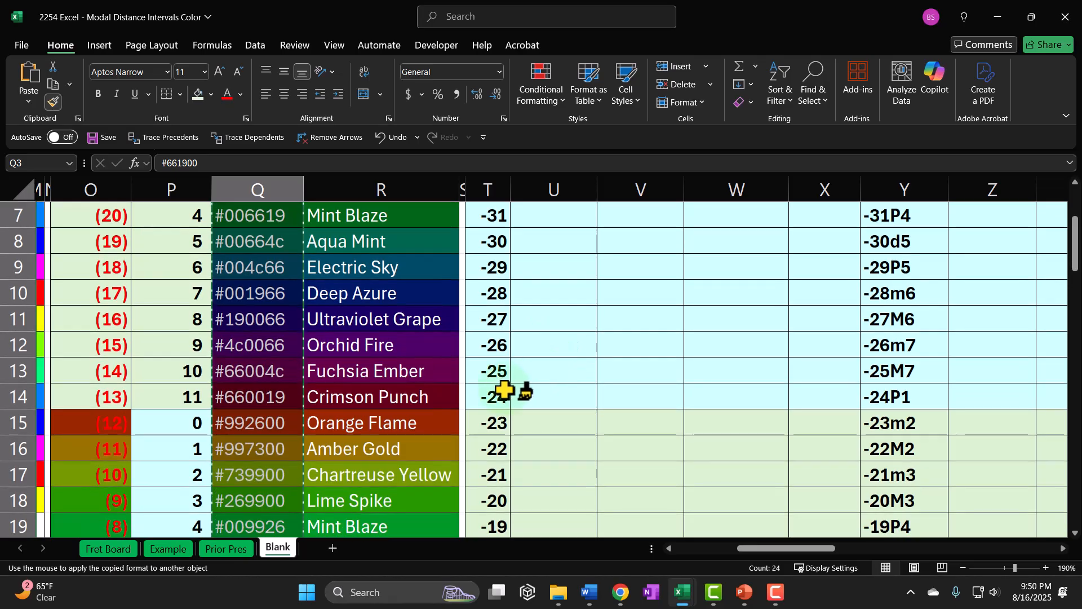
left_click(501, 403)
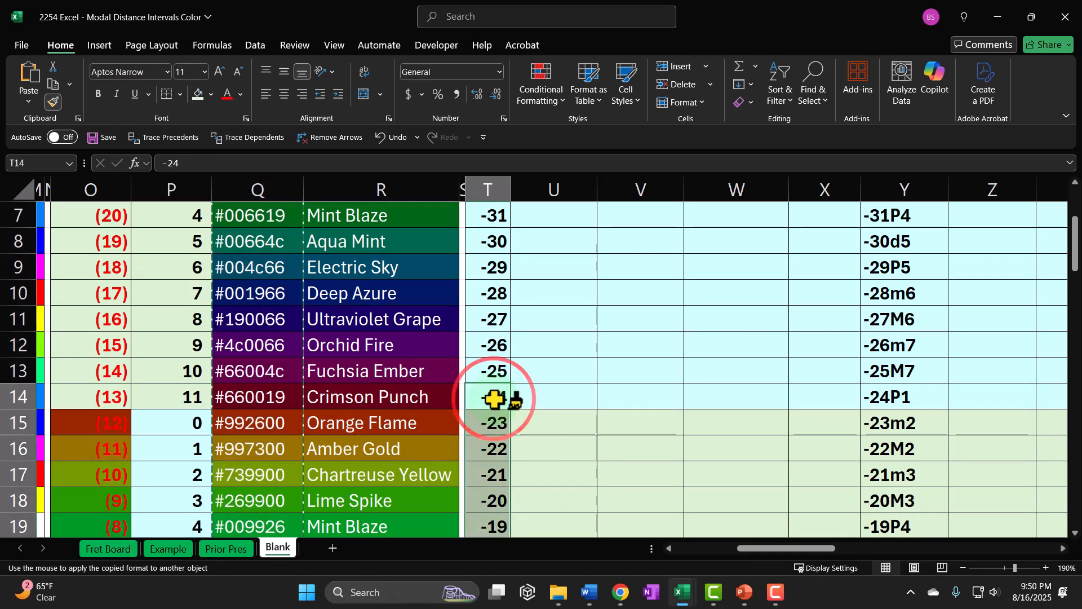
Step: Examine the darker color sequence on half steps -24 to -1 in T14:T37 and the rows above and below it
scroll(509, 354, "down", 8)
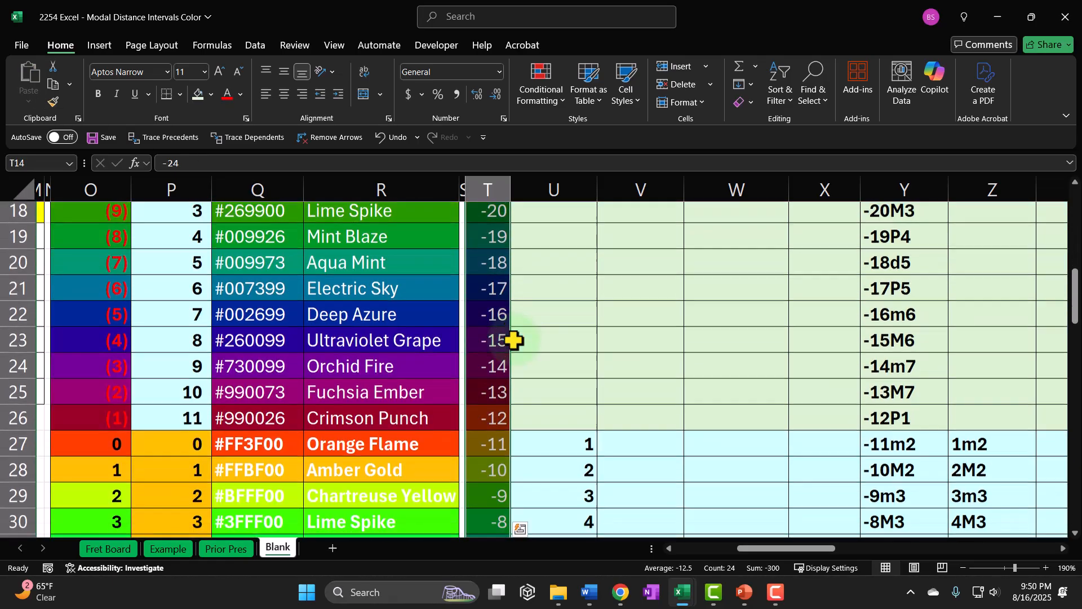
scroll(513, 340, "down", 1)
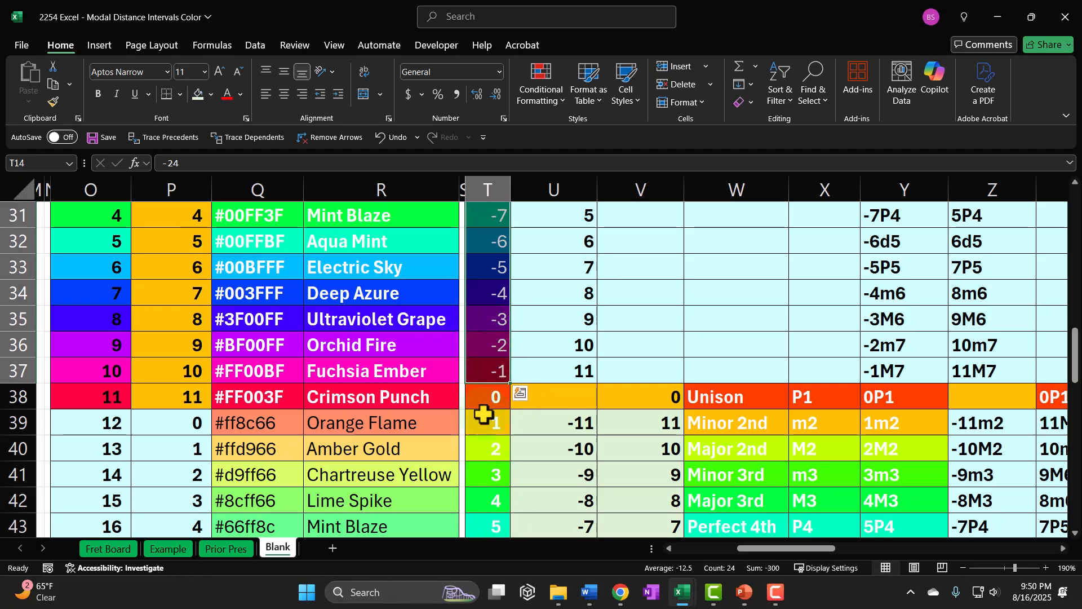
scroll(480, 350, "up", 5)
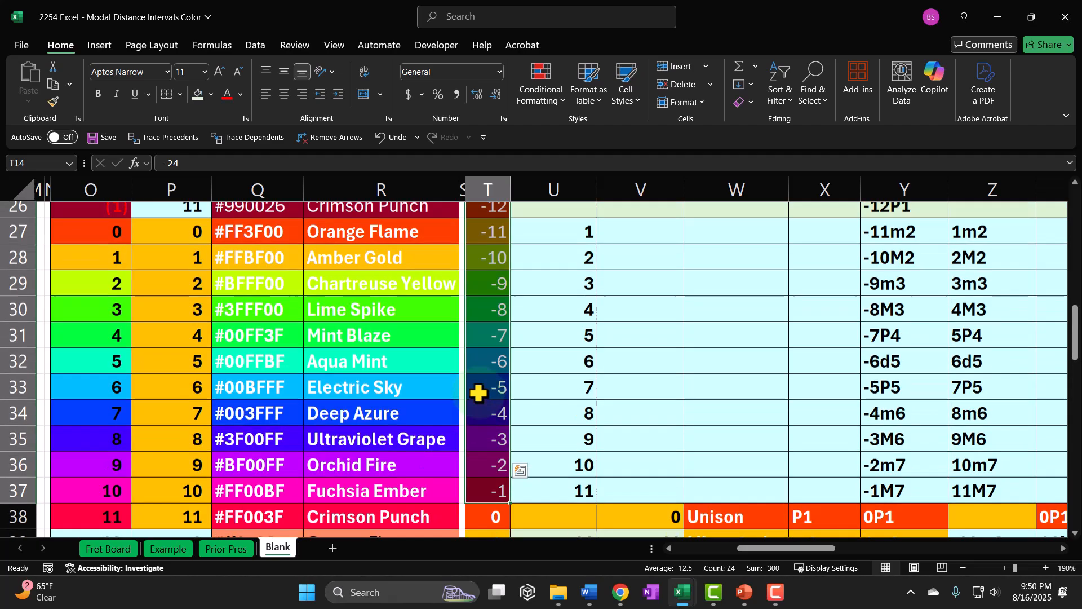
scroll(479, 393, "up", 3)
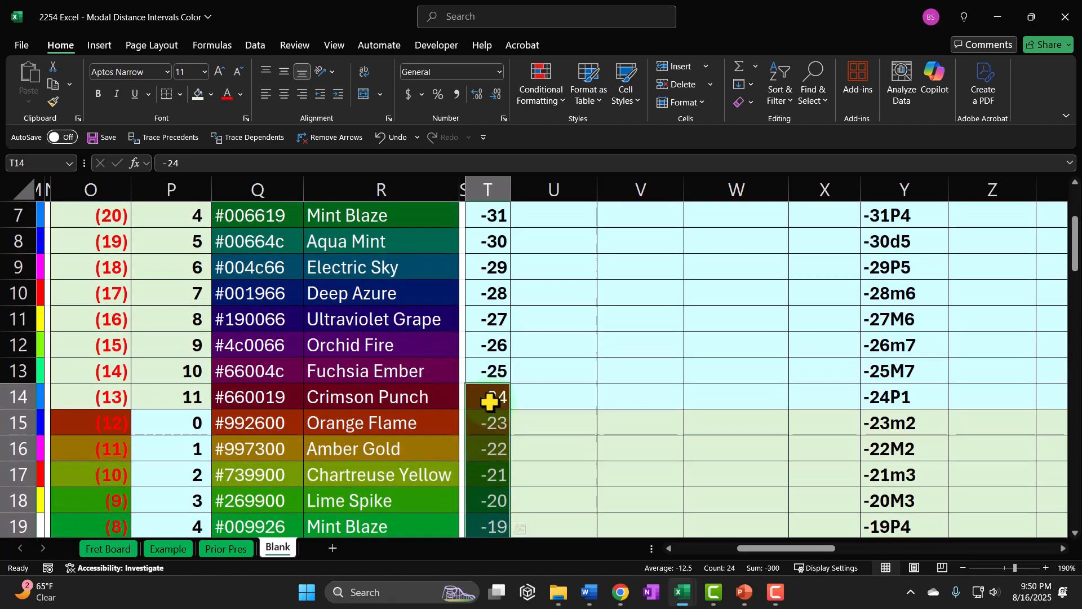
scroll(494, 333, "up", 1)
scroll(495, 333, "up", 1)
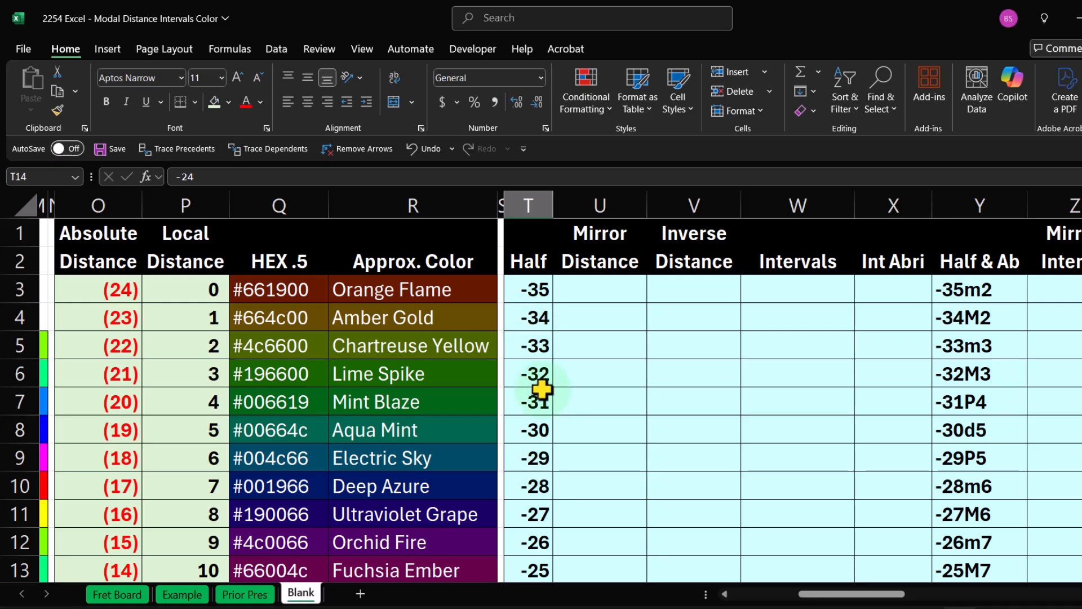
scroll(541, 389, "down", 4)
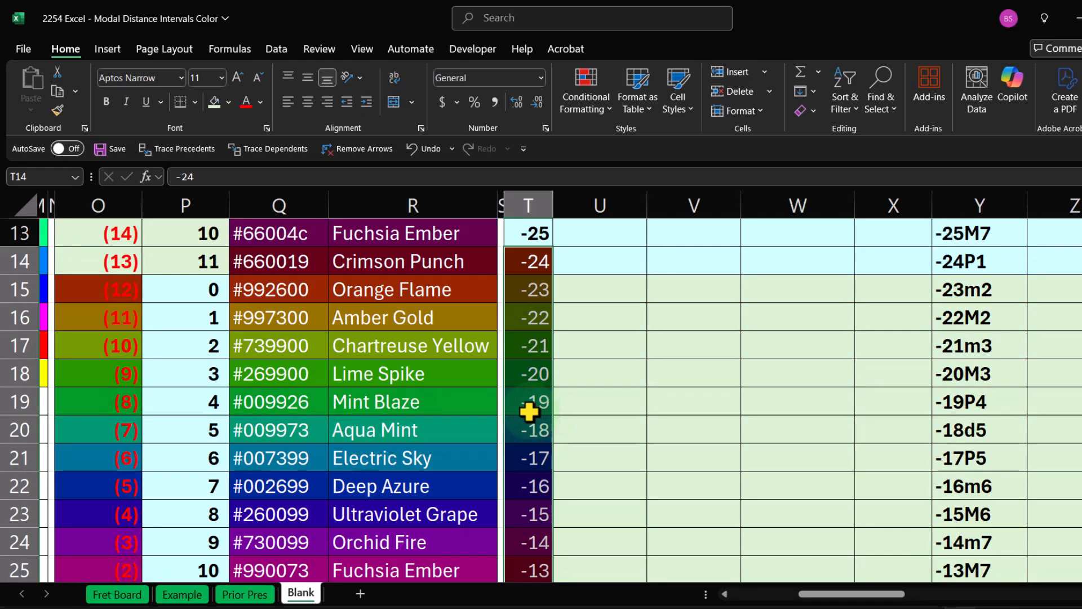
Step: Copy the darker-octave formatting of T14:T37 onto the half-step interval labels -24P1 to -1M7 in Y14:Y37
left_click(57, 110)
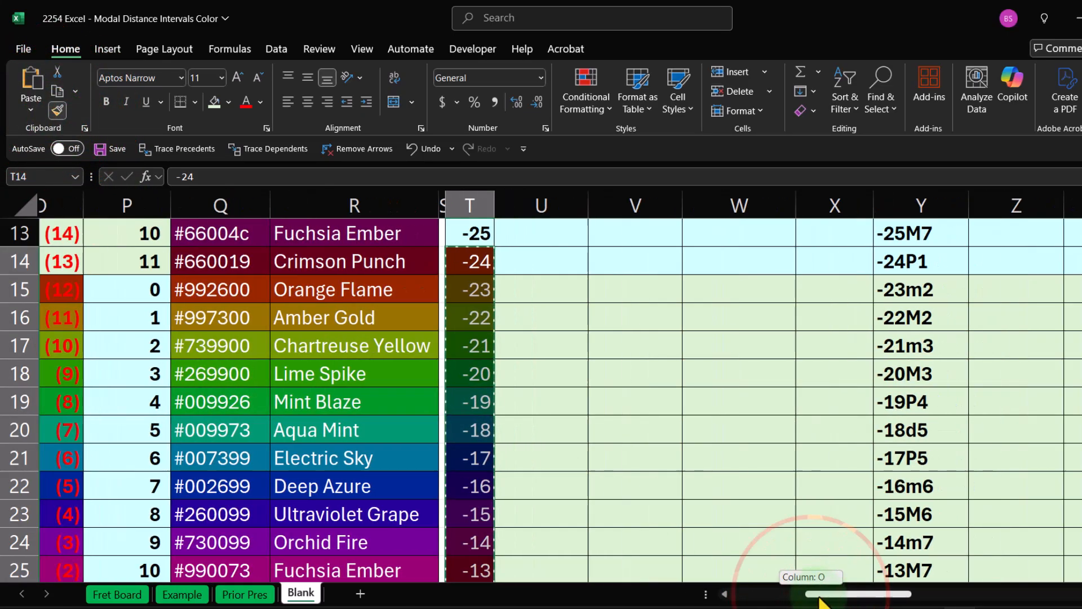
left_click_drag(812, 595, 859, 594)
scroll(839, 513, "down", 5)
scroll(839, 513, "down", 1)
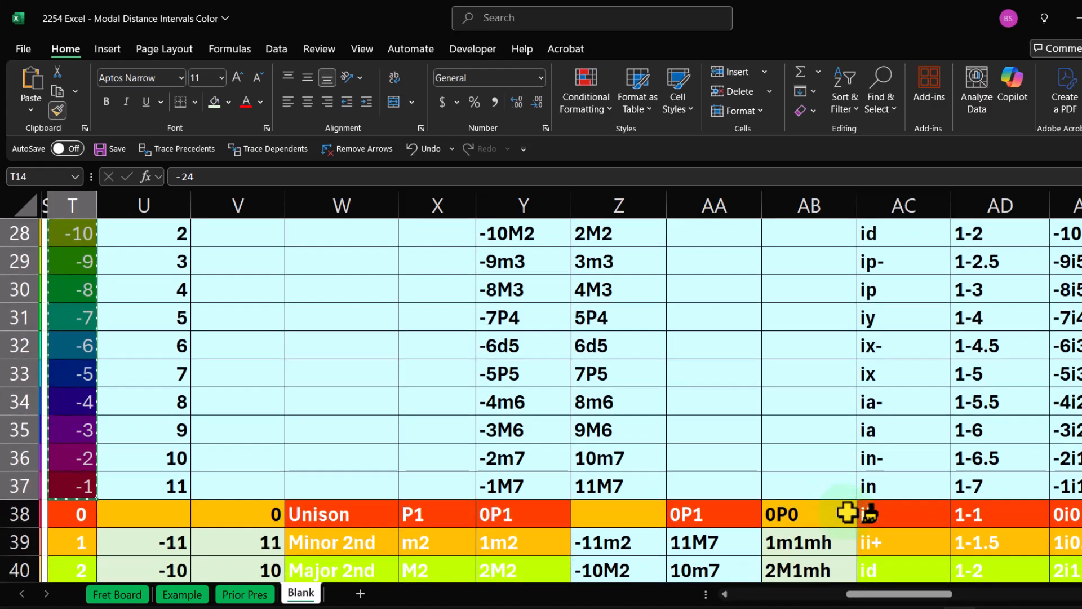
scroll(512, 507, "up", 5)
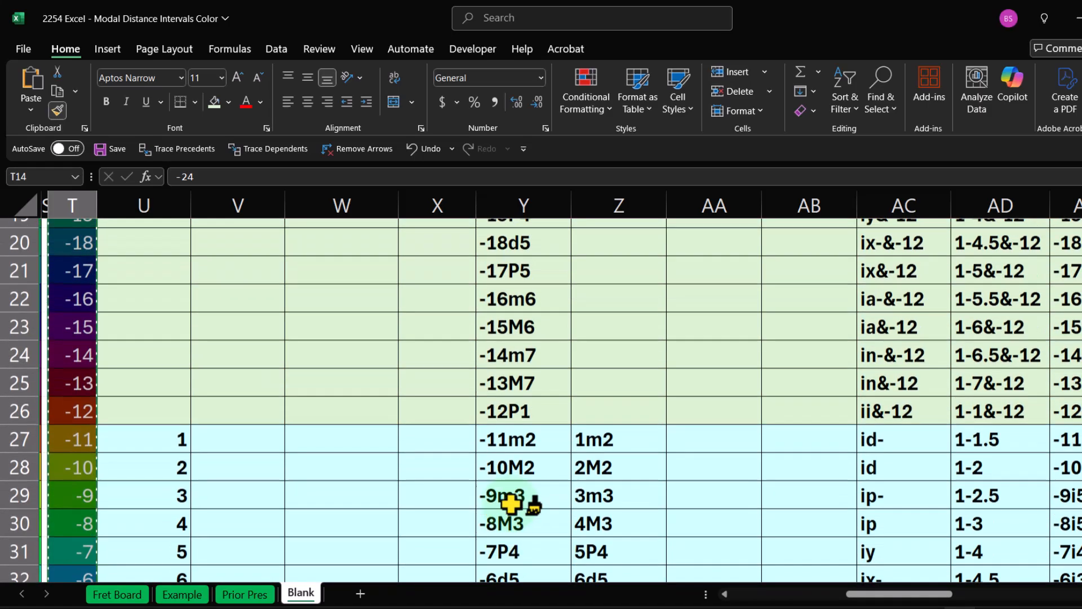
mouse_move(513, 263)
left_mouse_down()
mouse_move(527, 425)
mouse_move(555, 513)
left_mouse_up()
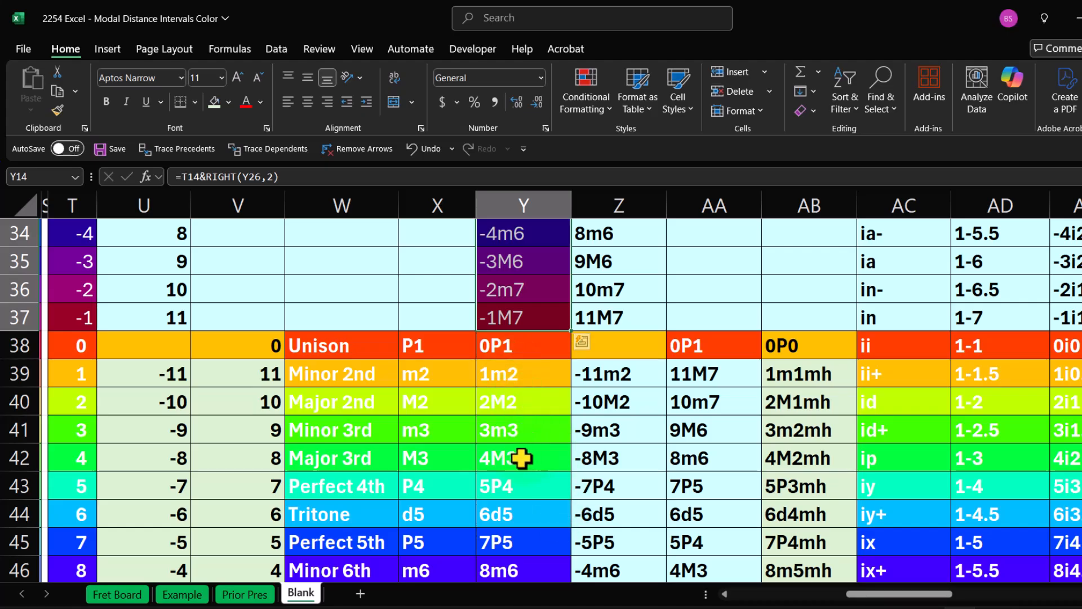
Step: Compare the darker colors in column Y above row 38 with the main octave in rows 38 to 49 and the lighter rows from 50
scroll(517, 456, "up", 1)
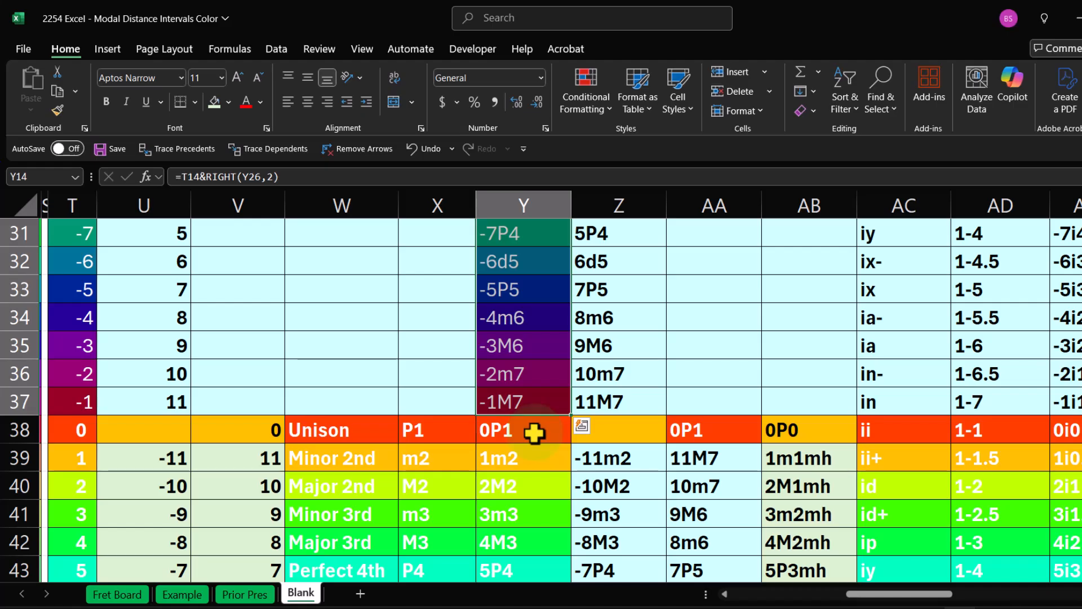
scroll(534, 439, "down", 1)
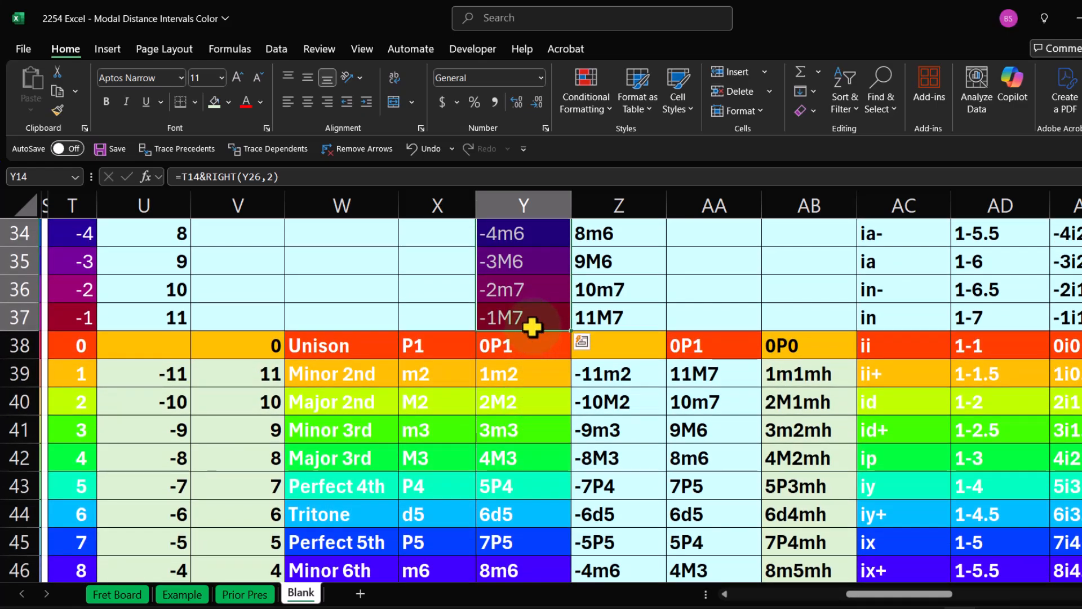
scroll(532, 327, "down", 3)
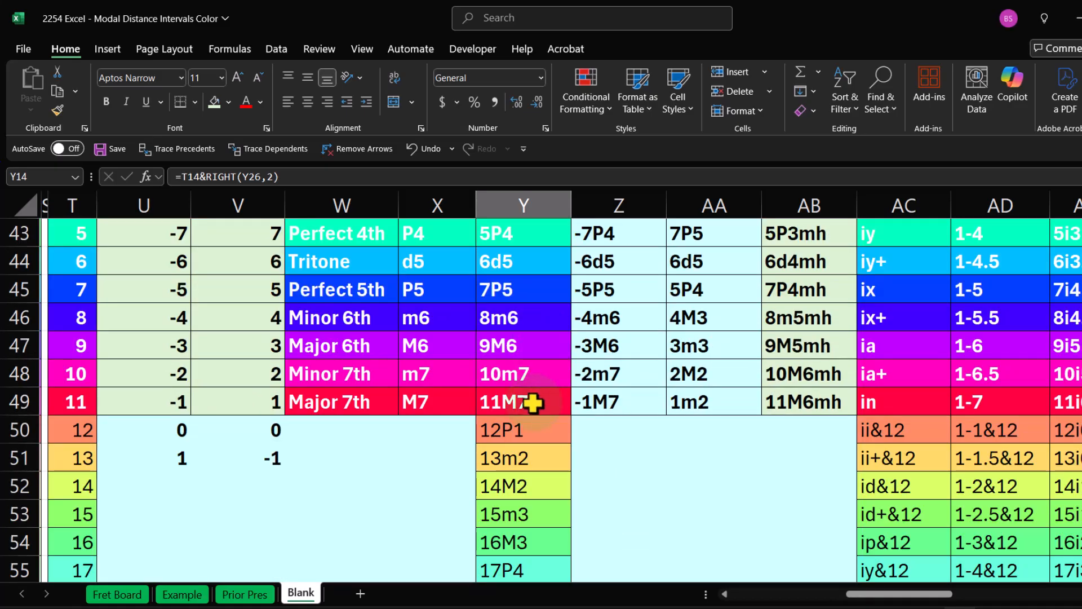
scroll(532, 402, "up", 3)
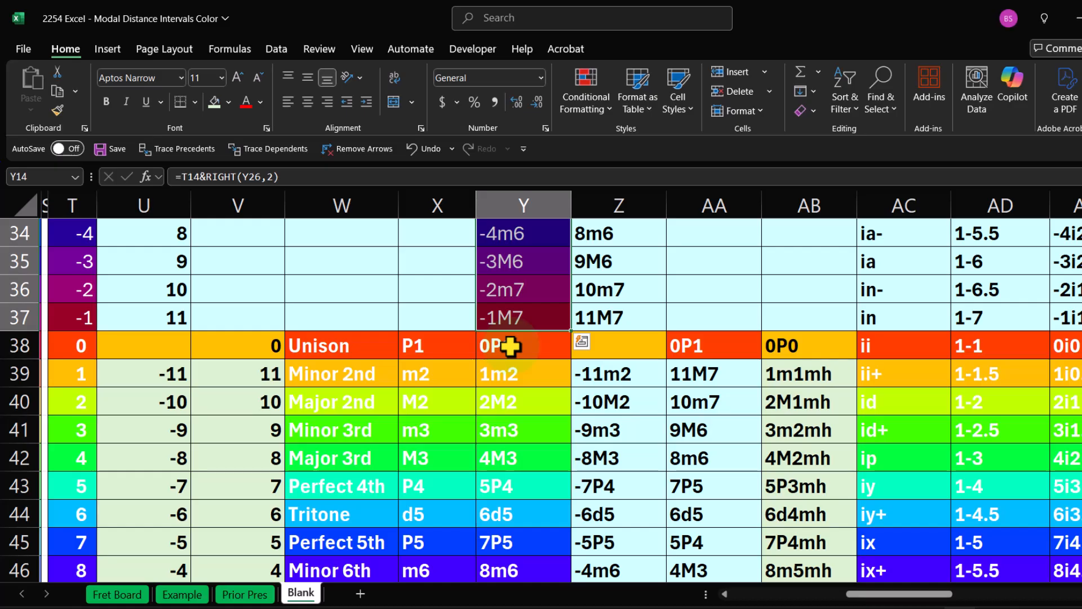
left_click(553, 308)
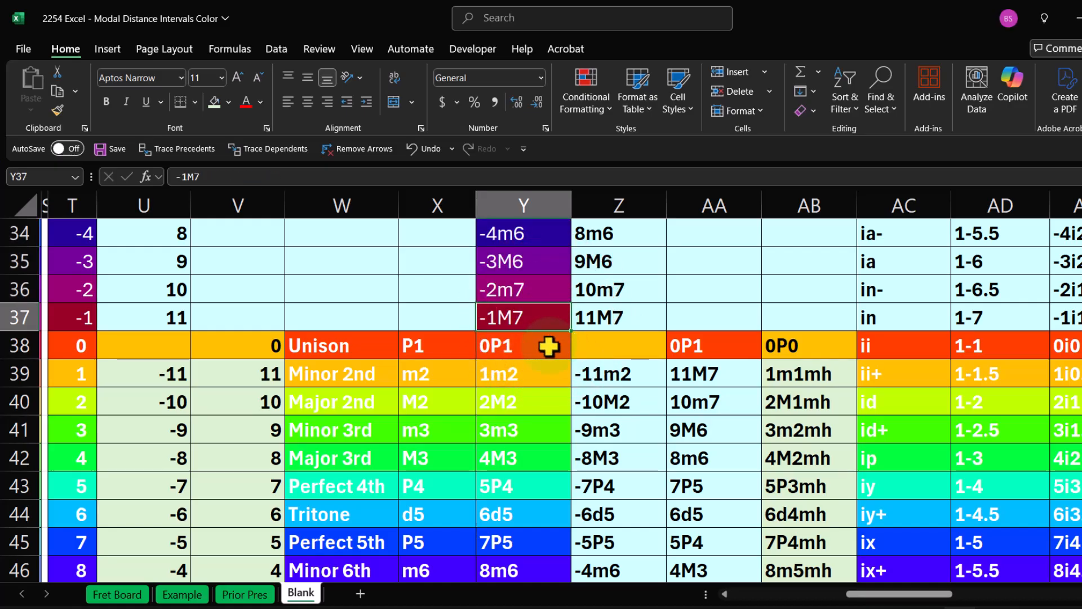
scroll(544, 356, "down", 3)
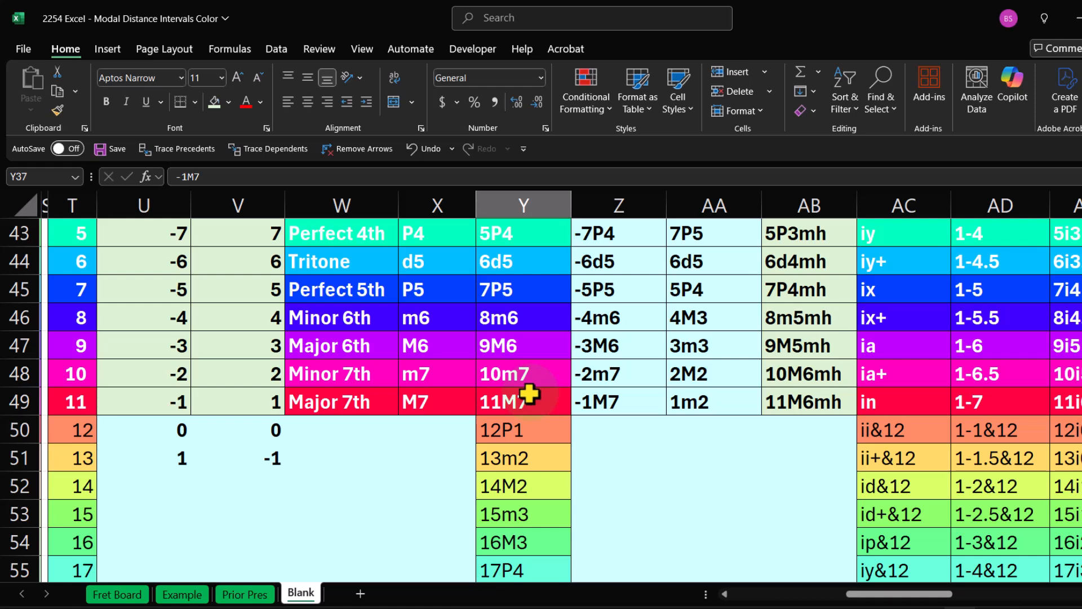
scroll(529, 394, "up", 4)
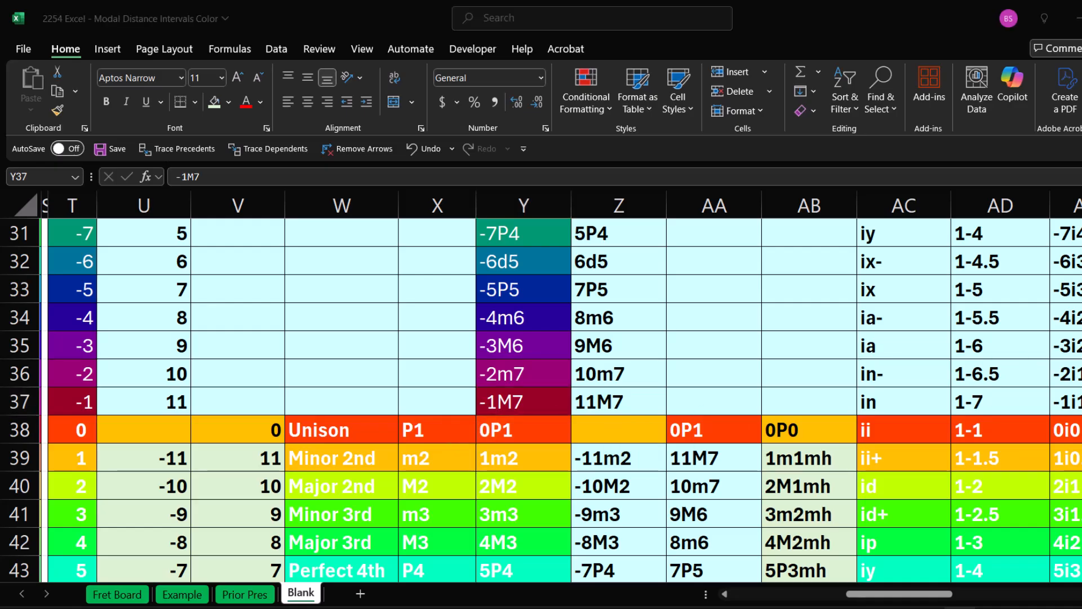
Step: Copy the formatting of Y14:Y37 onto rows 14 to 37 of column AC
scroll(631, 333, "up", 6)
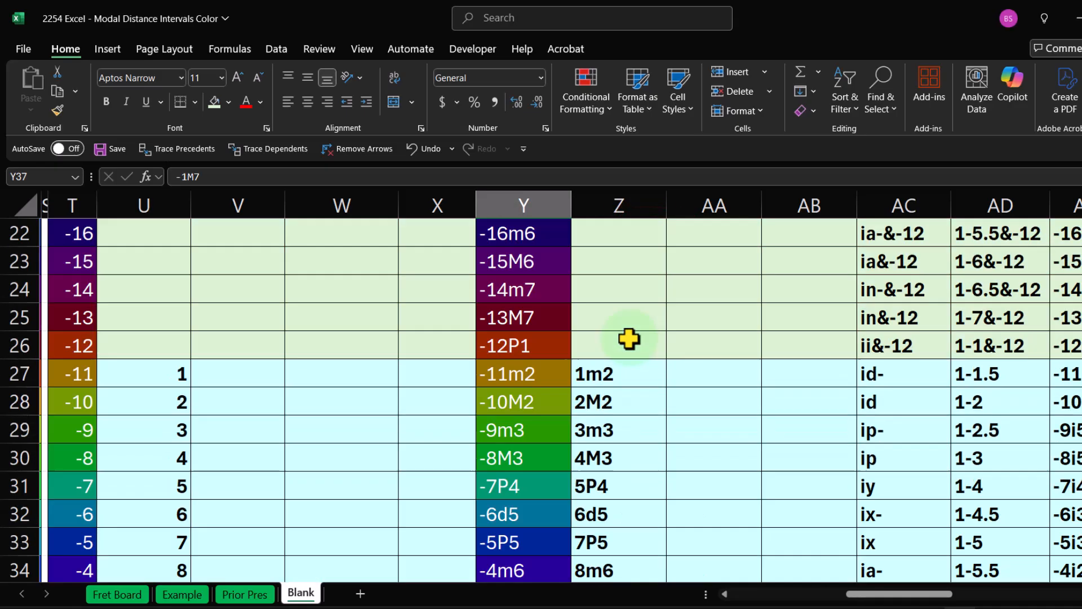
left_click(541, 265)
mouse_move(543, 285)
left_mouse_down()
mouse_move(539, 594)
mouse_move(537, 490)
left_mouse_up()
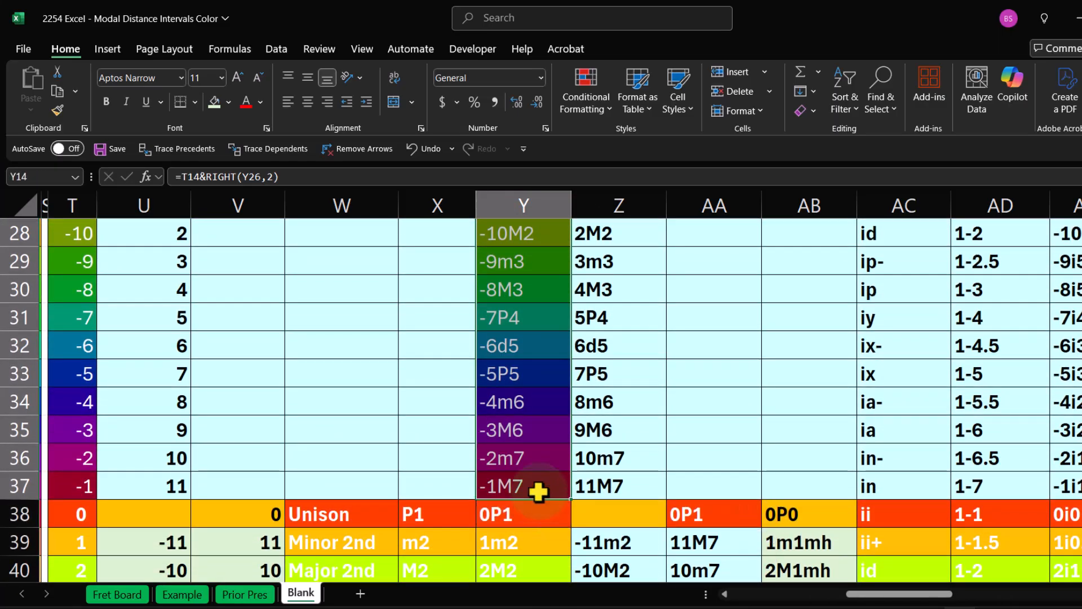
left_click(57, 110)
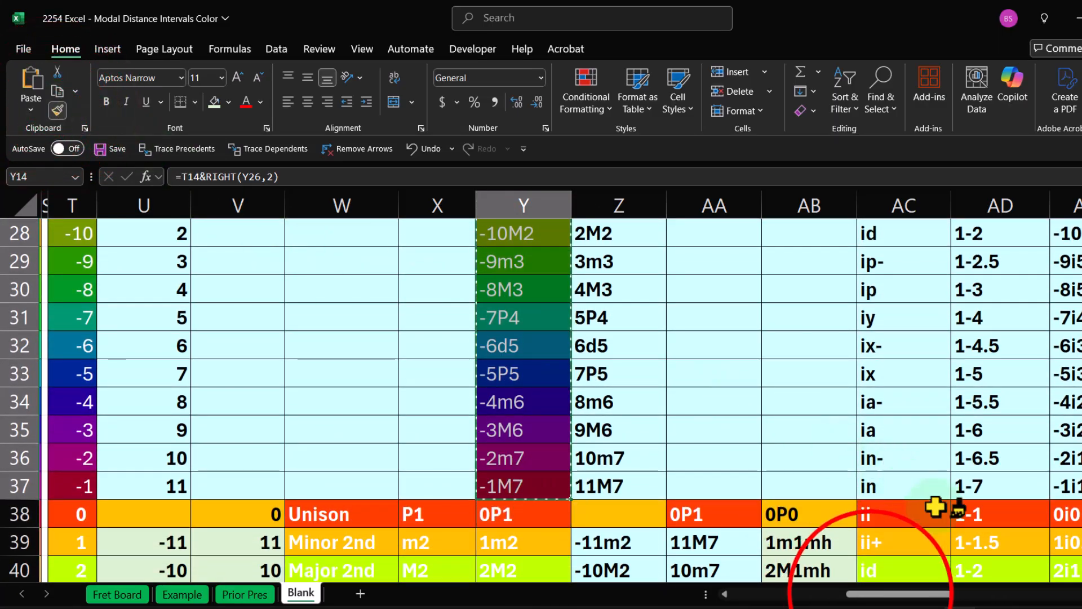
left_click_drag(875, 593, 888, 601)
scroll(713, 533, "up", 1)
scroll(713, 533, "down", 1)
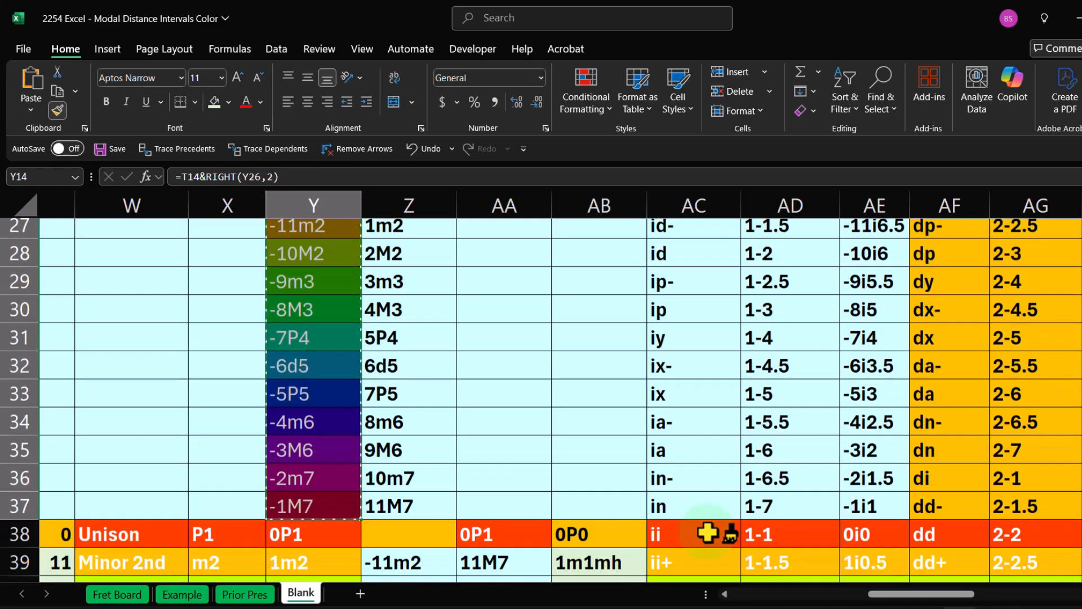
scroll(713, 533, "up", 5)
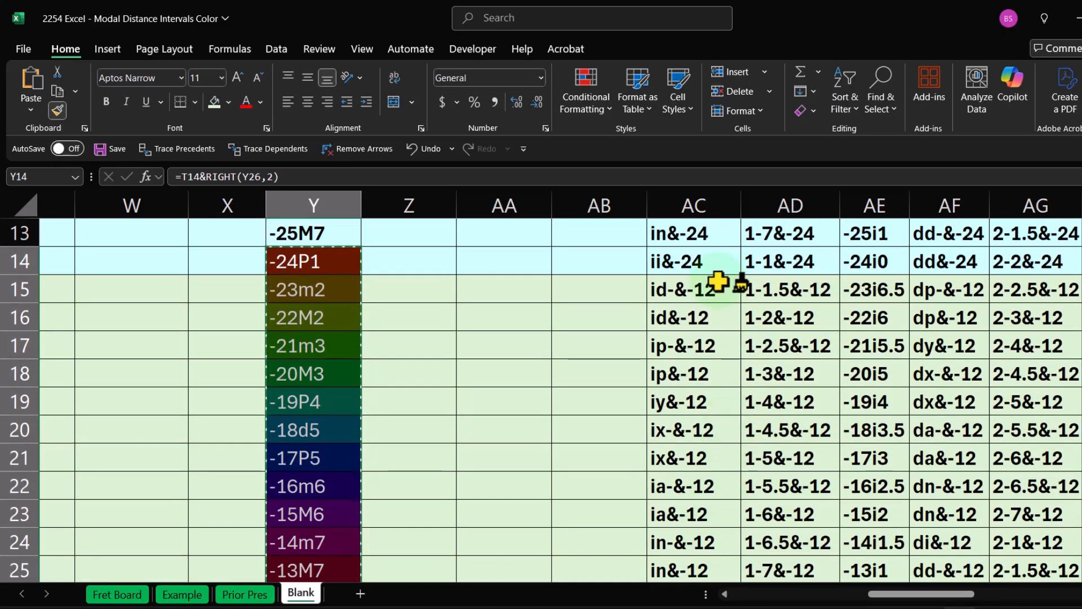
scroll(720, 282, "up", 1)
left_click(698, 343)
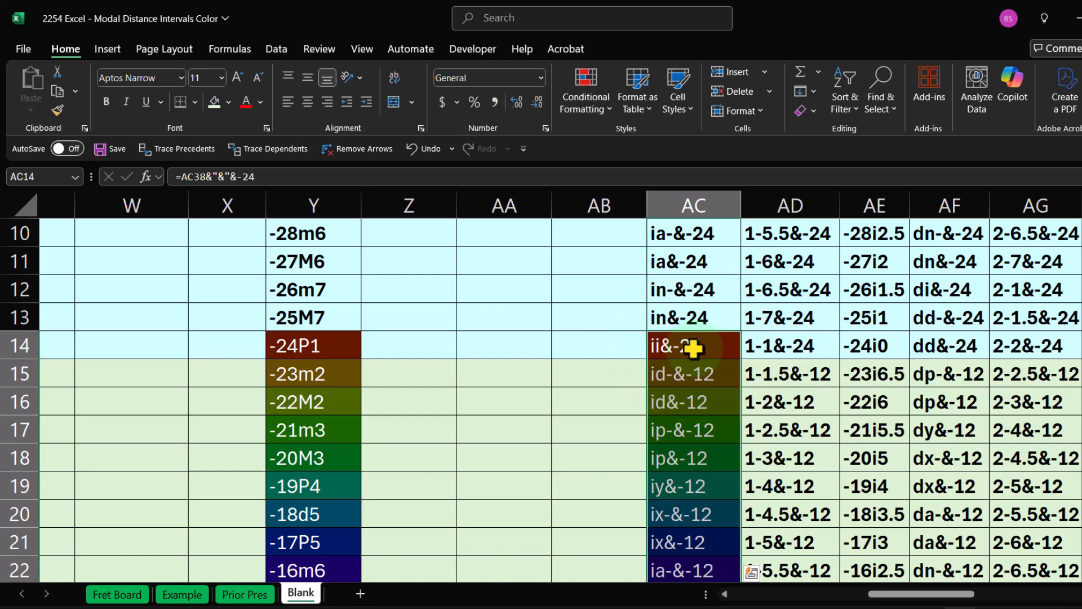
Step: Check the colors down column AC and copy the formatting of AC14:AC37 onto AD14:AD37
scroll(693, 361, "down", 4)
scroll(687, 389, "down", 3)
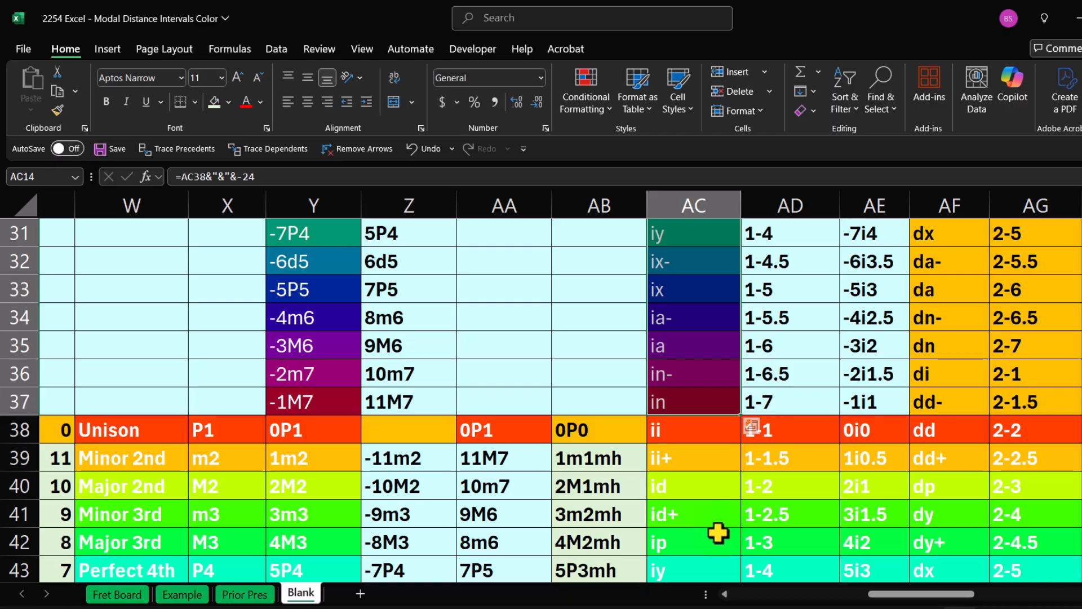
scroll(718, 530, "up", 6)
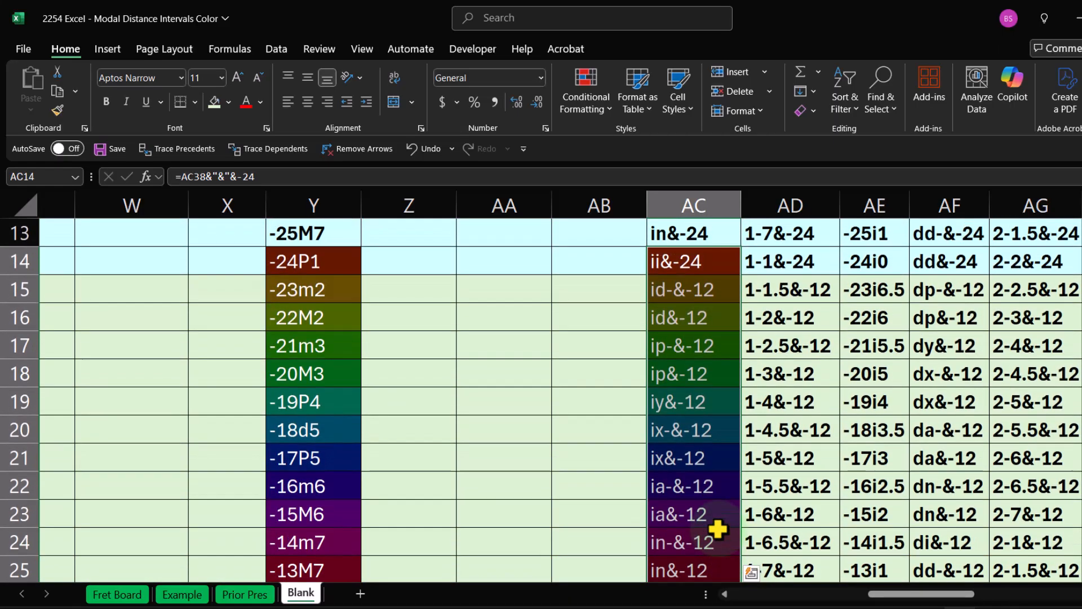
left_click(57, 110)
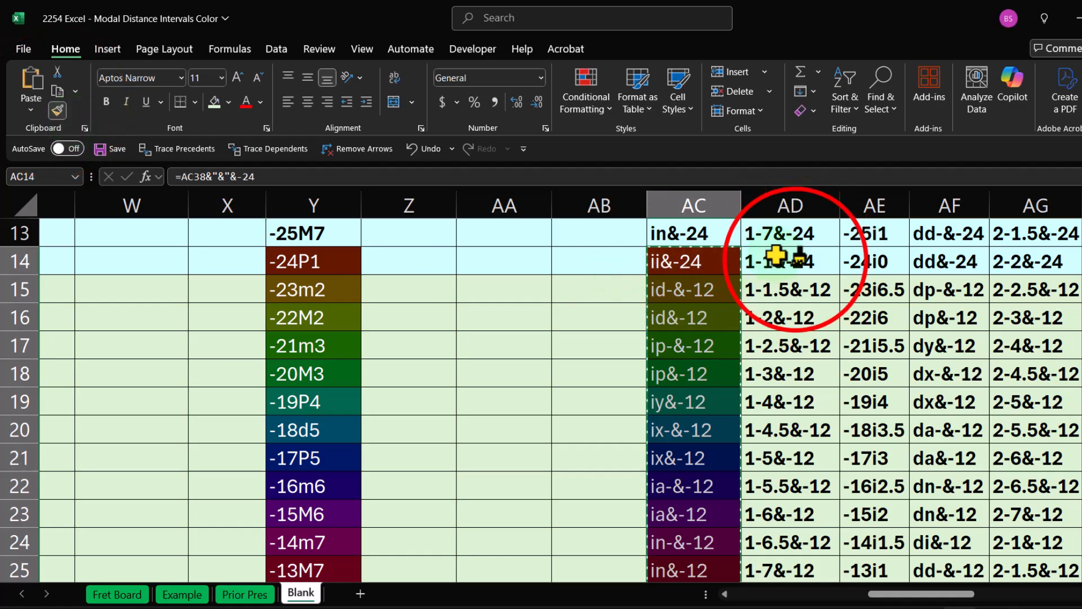
left_click(796, 261)
scroll(840, 452, "down", 6)
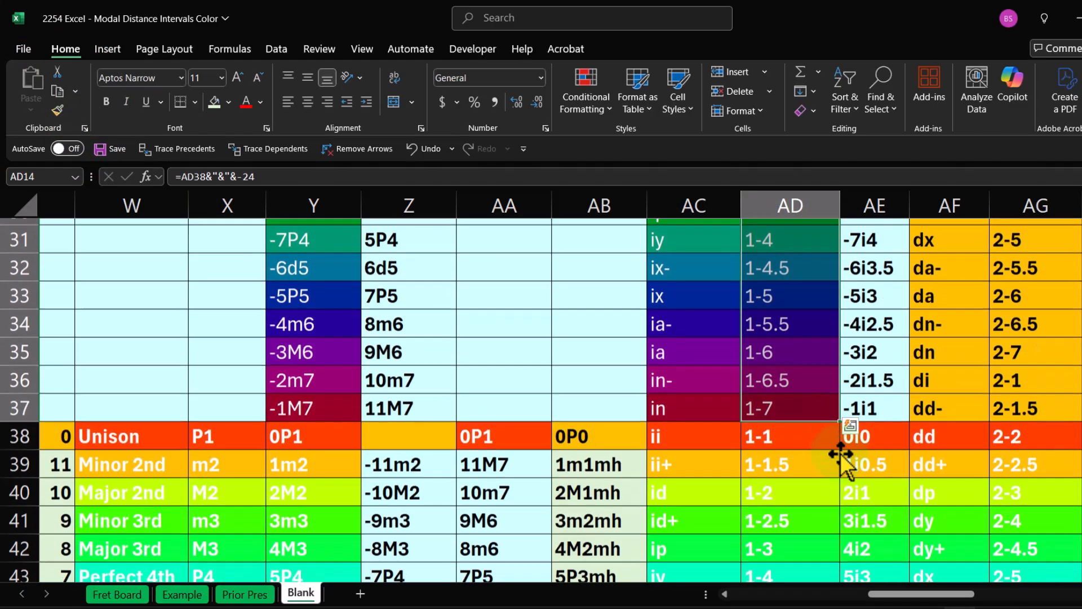
Step: Copy the formatting of AD14:AD37 onto rows 14 to 37 of column AE
left_click_drag(893, 594, 927, 594)
scroll(492, 451, "up", 4)
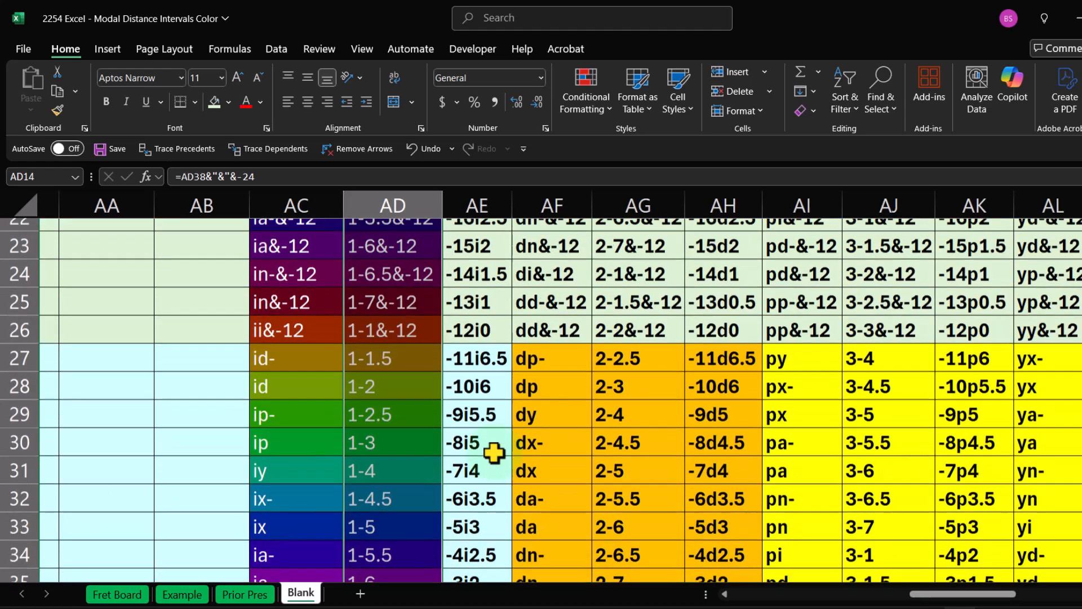
scroll(493, 454, "up", 2)
left_click(57, 110)
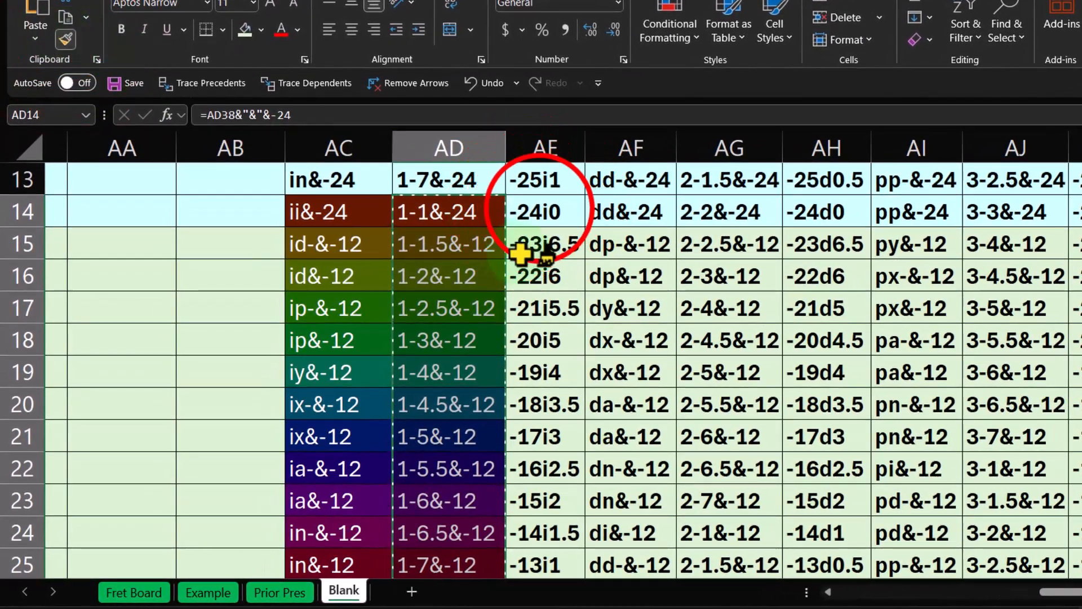
left_click(540, 211)
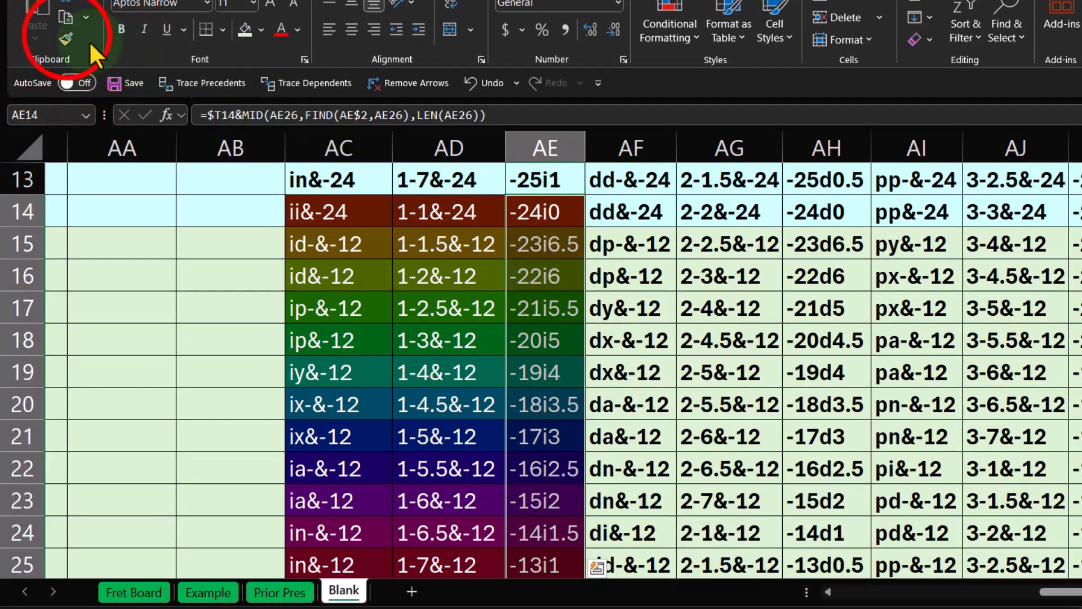
Step: Extend the formatting of AE14:AE37 to rows 14 to 37 of columns AF, AG and AH, one column at a time
left_click(66, 35)
left_click(616, 211)
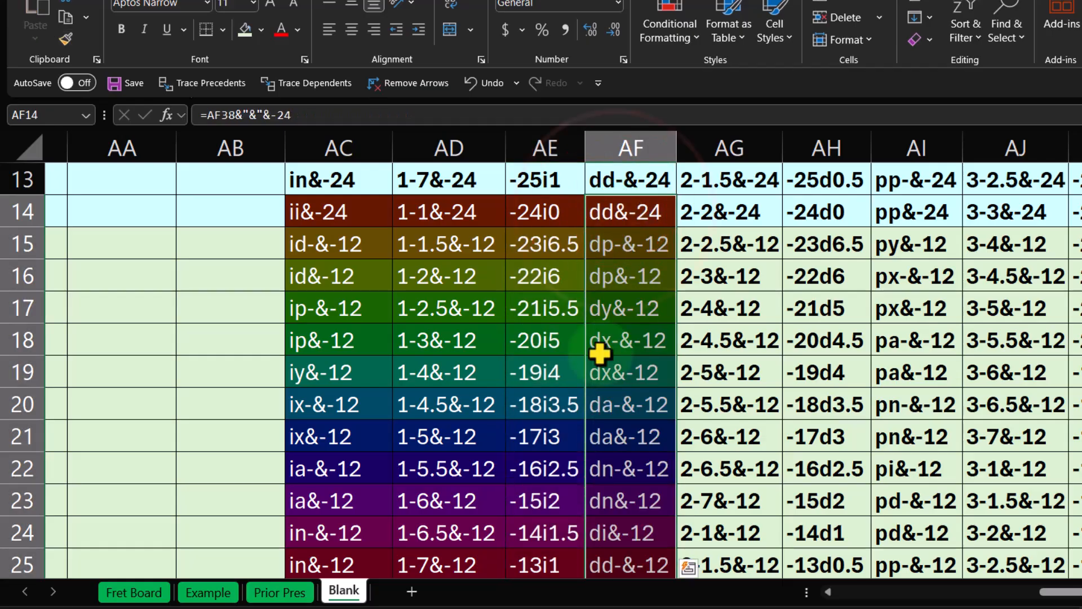
left_click(56, 35)
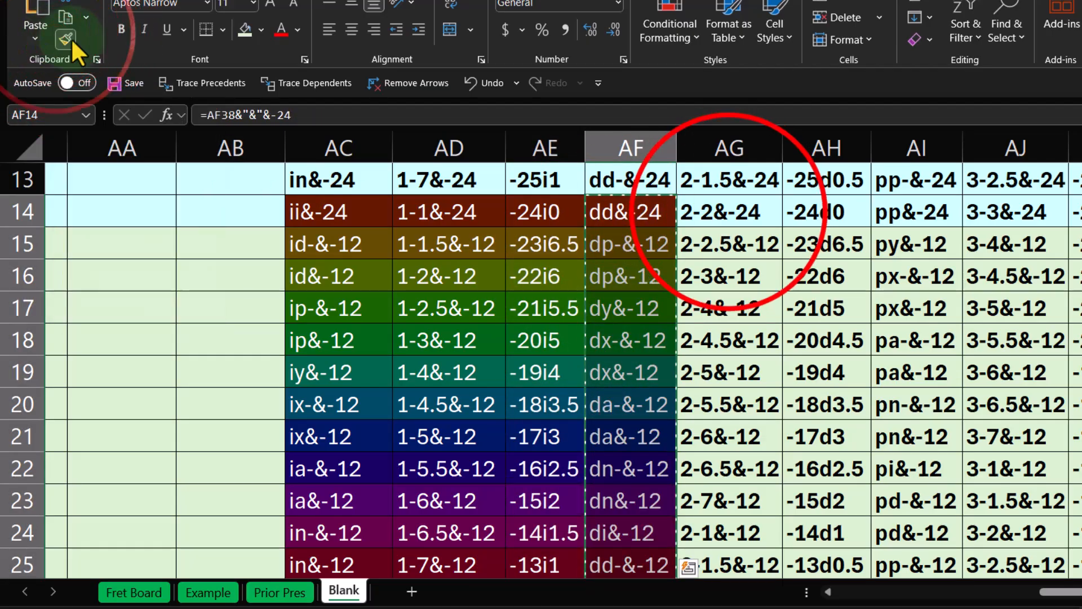
left_click(727, 213)
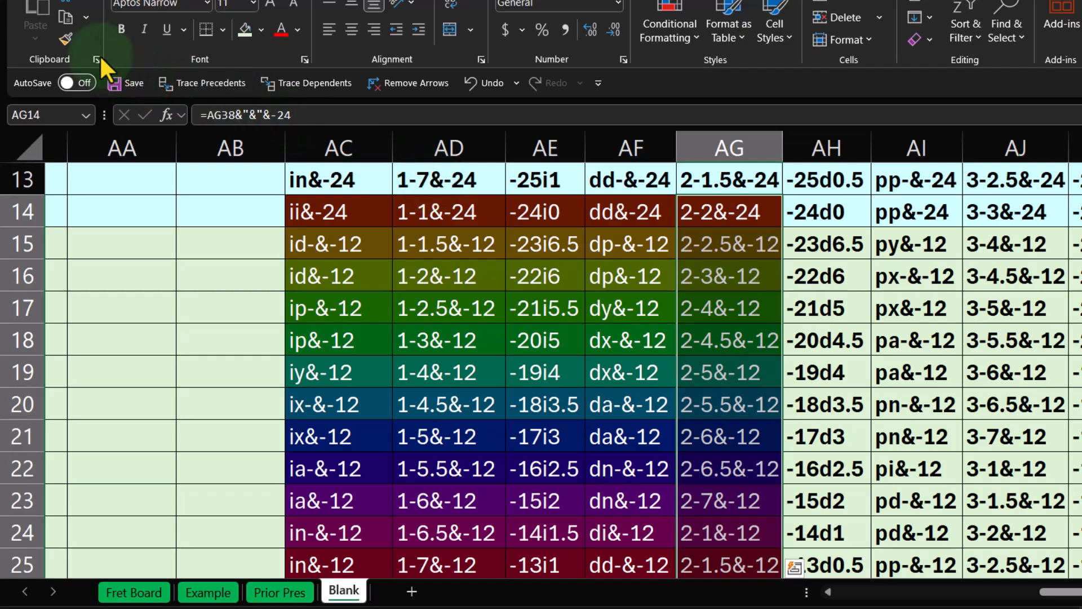
left_click(62, 35)
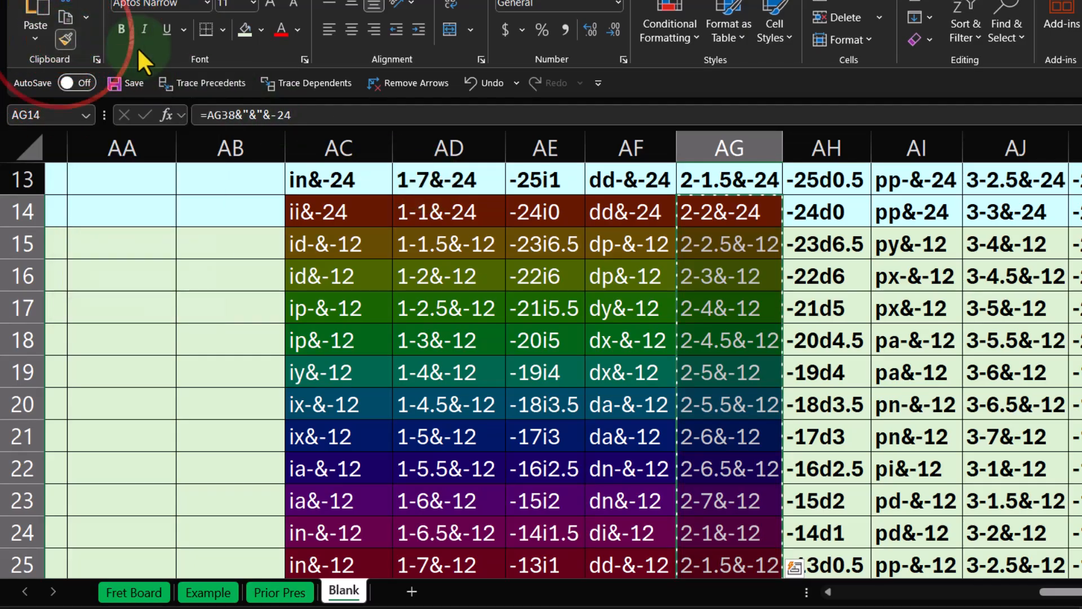
left_click(800, 219)
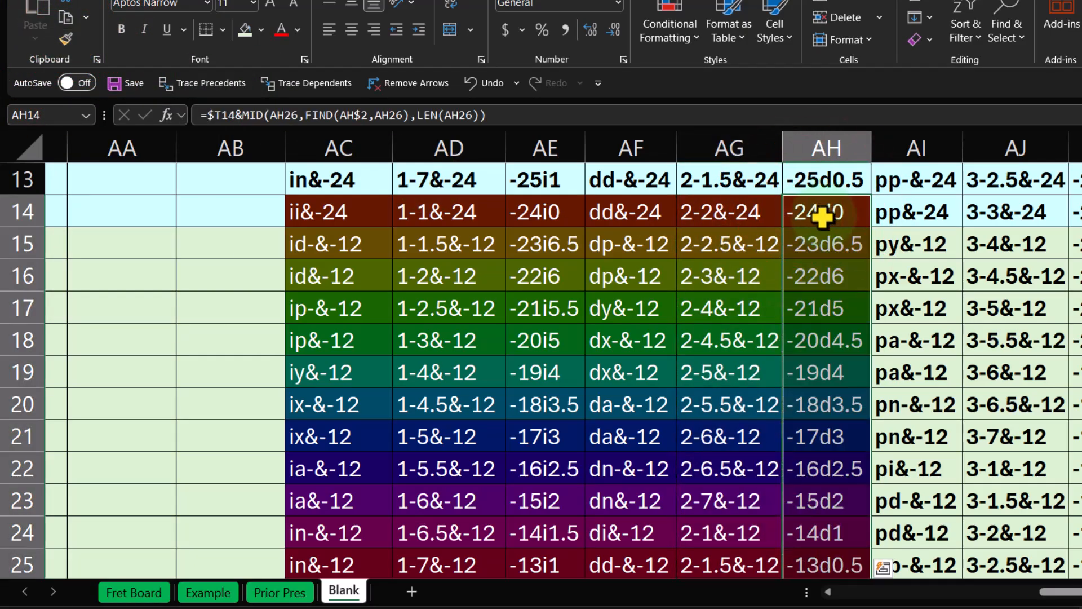
Step: Extend the formatting of AH14:AH37 to rows 14 to 37 of columns AI, AJ and AK, one column at a time
left_click(66, 38)
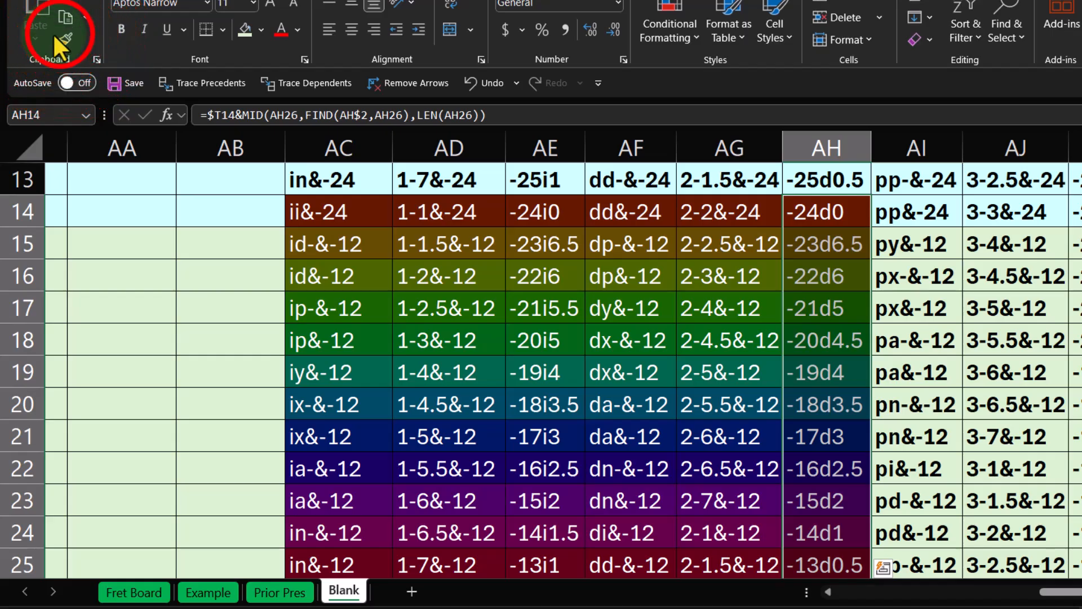
left_click(916, 213)
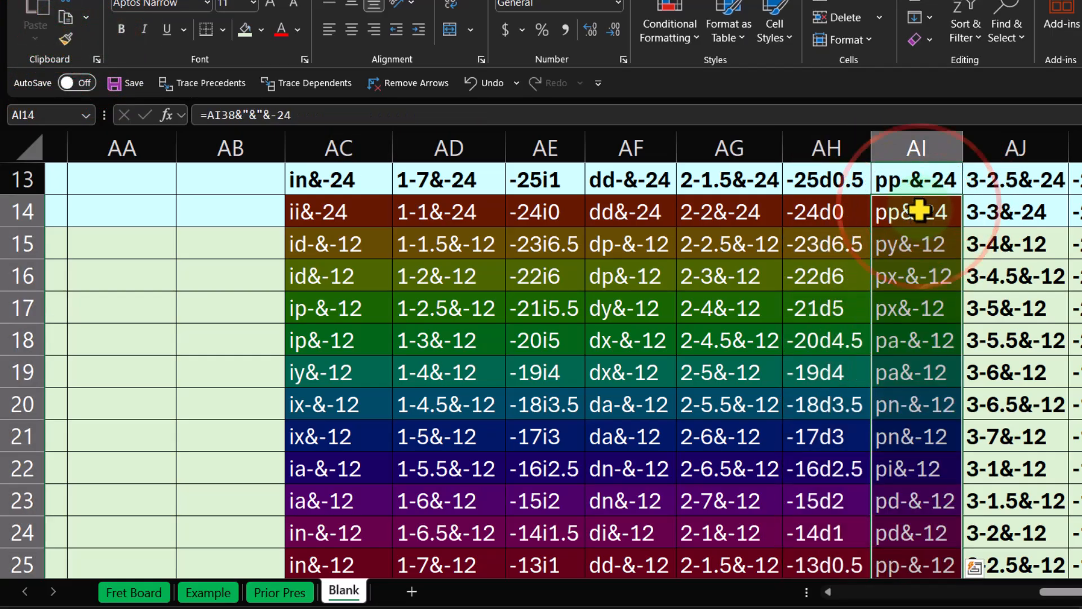
left_click(66, 38)
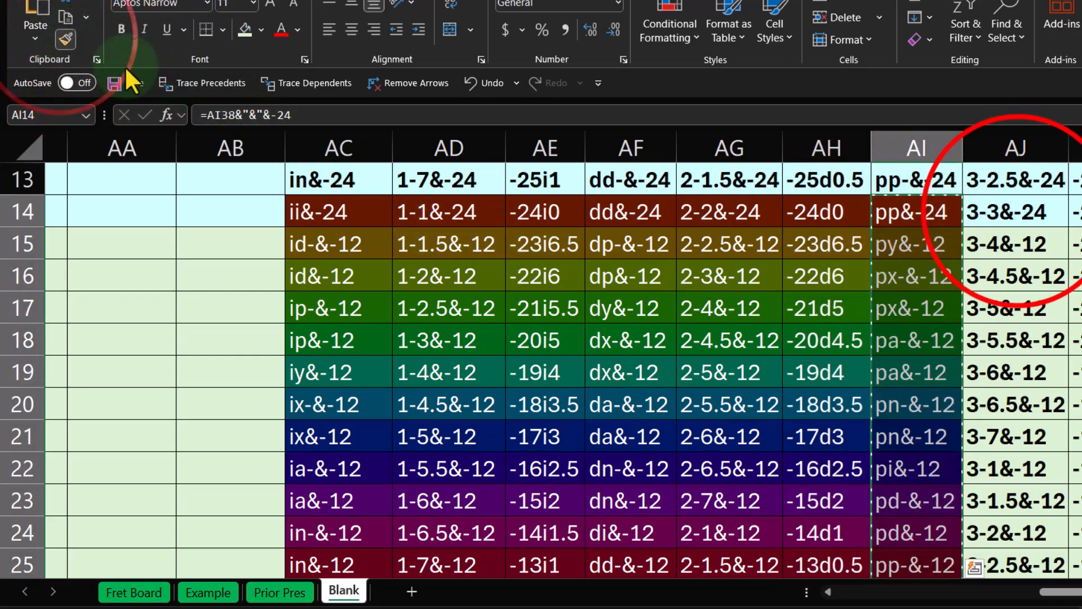
left_click(1019, 199)
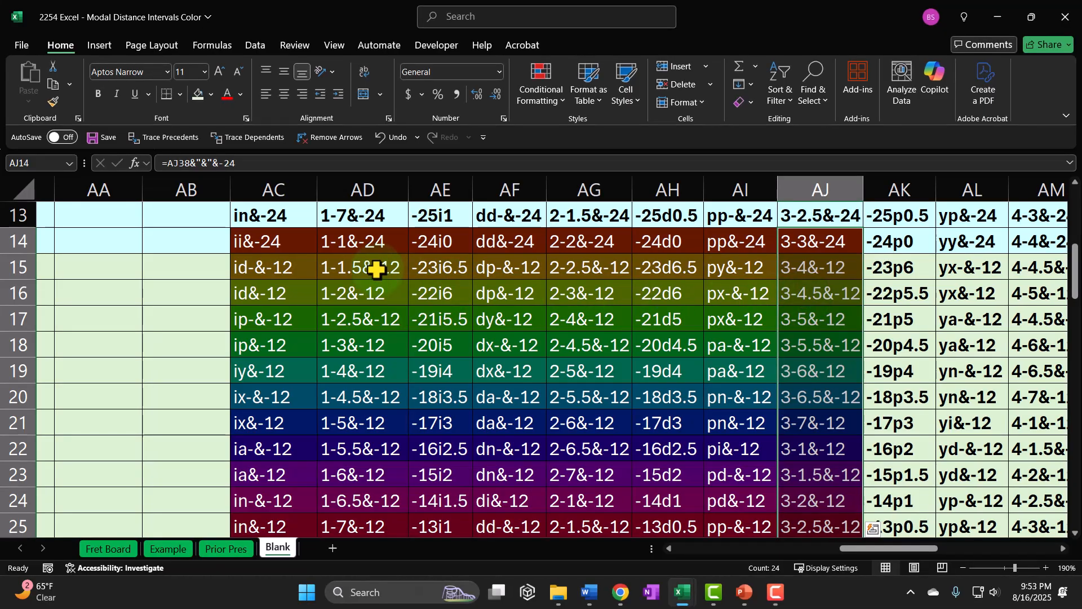
left_click(53, 101)
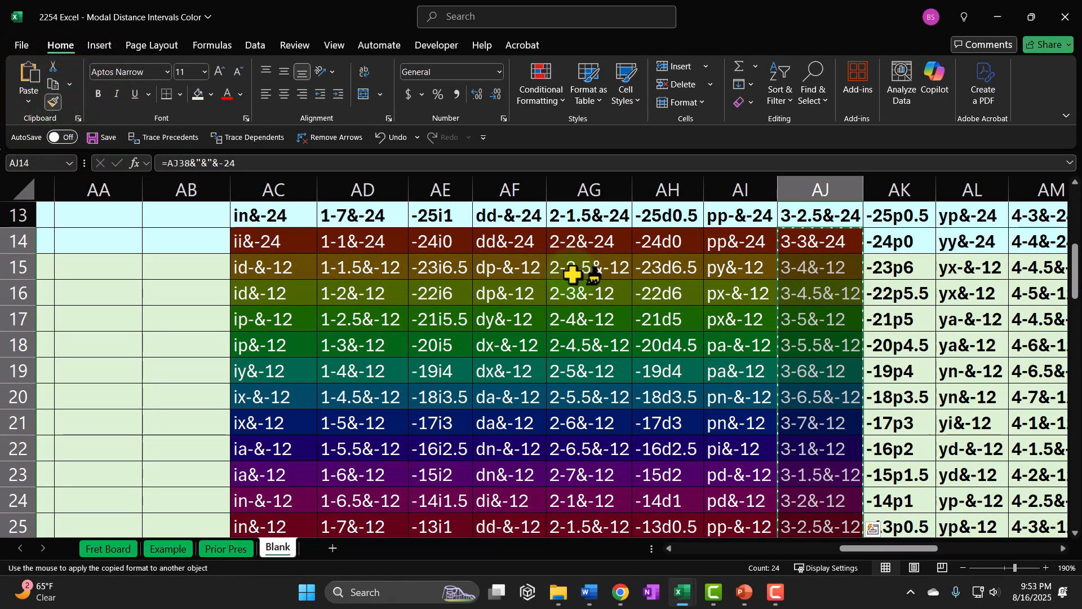
left_click(898, 241)
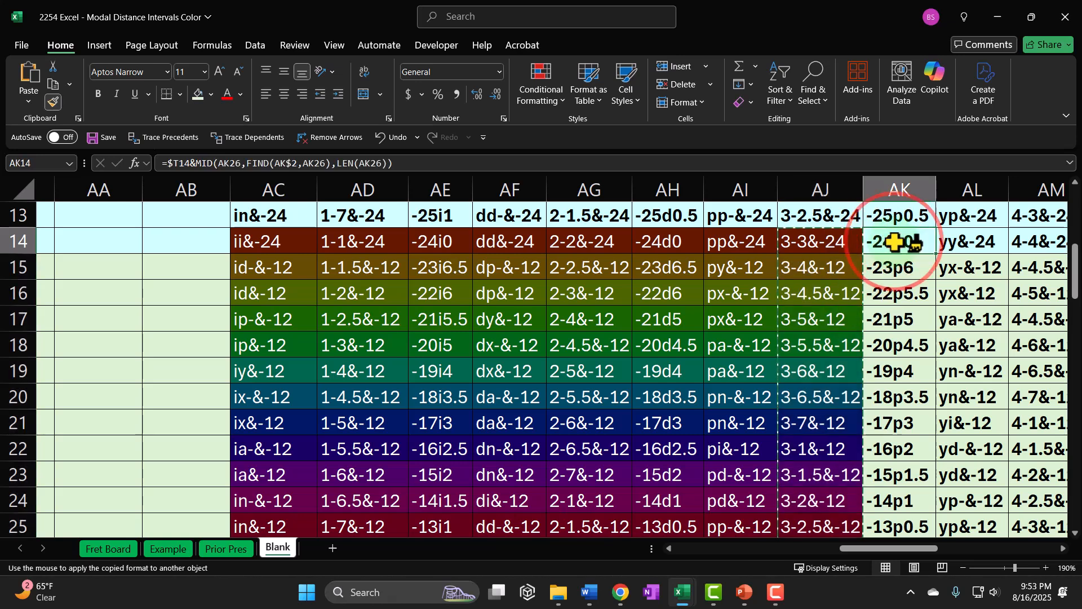
Step: Copy the formatting of AK14:AK37 onto rows 14 to 37 of columns AL, AM and AN, one column at a time
left_click_drag(902, 548, 954, 548)
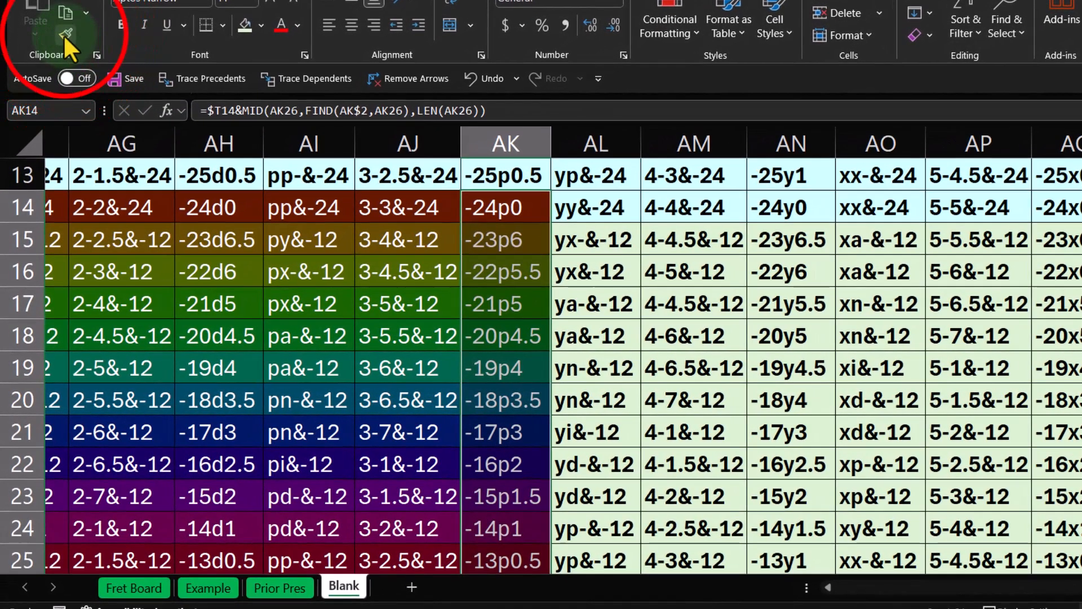
left_click(64, 34)
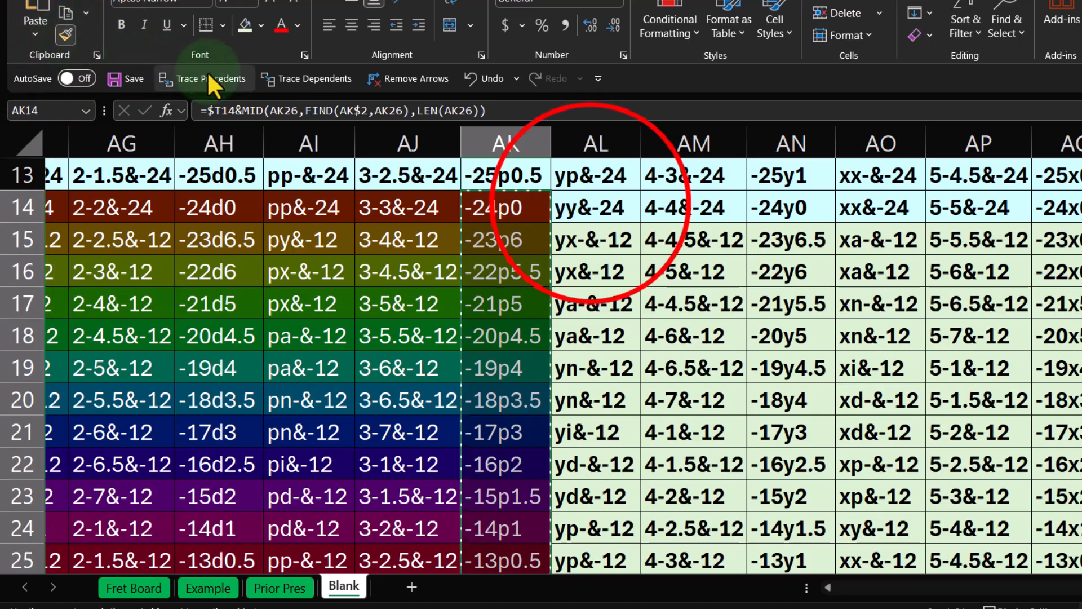
left_click(592, 206)
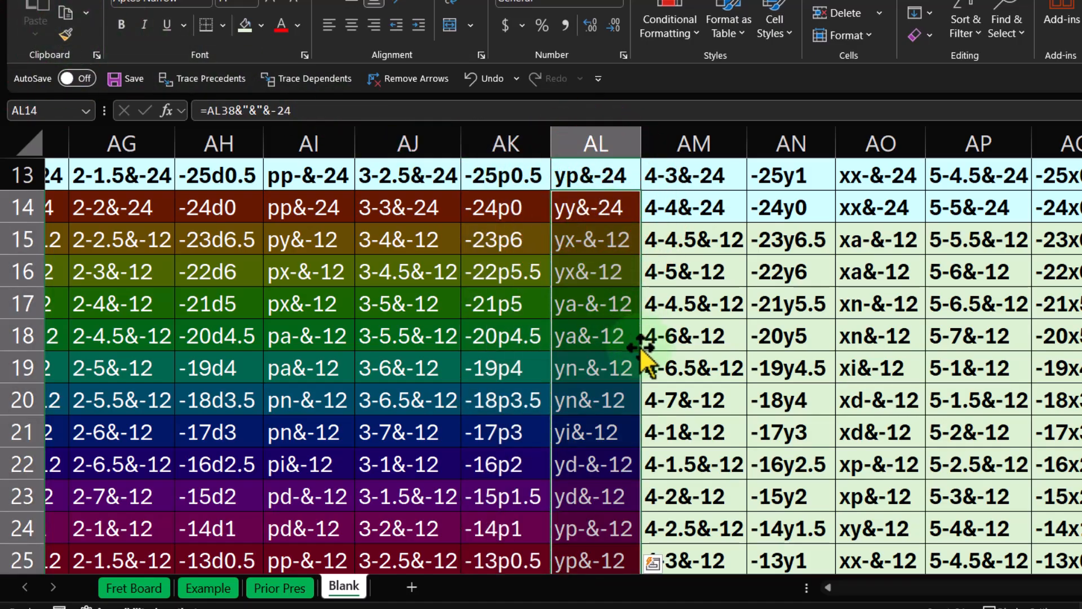
left_click(66, 31)
left_click(701, 210)
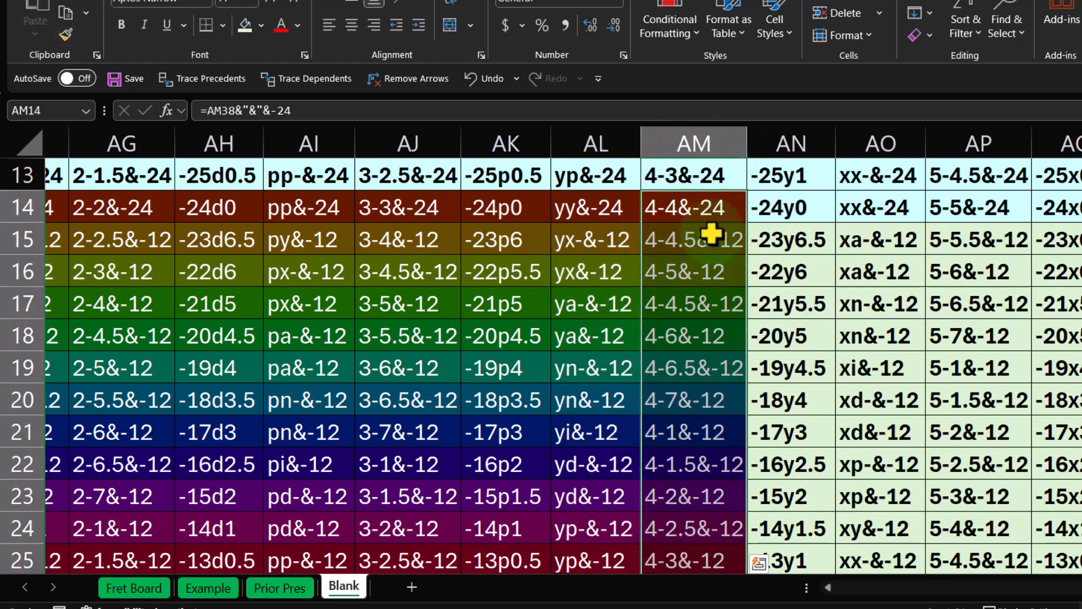
left_click(65, 33)
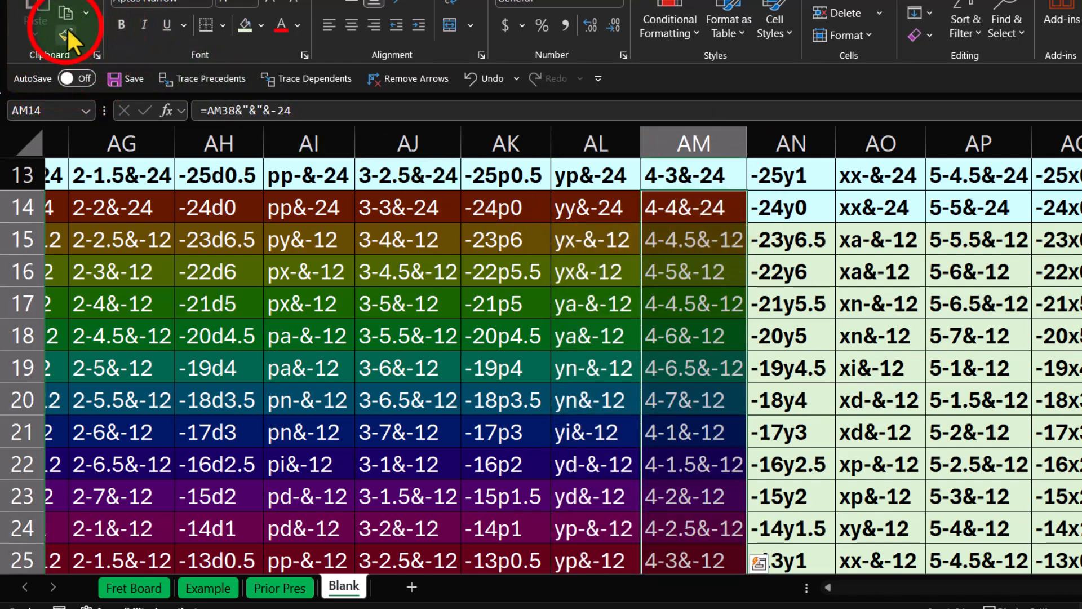
left_click(800, 207)
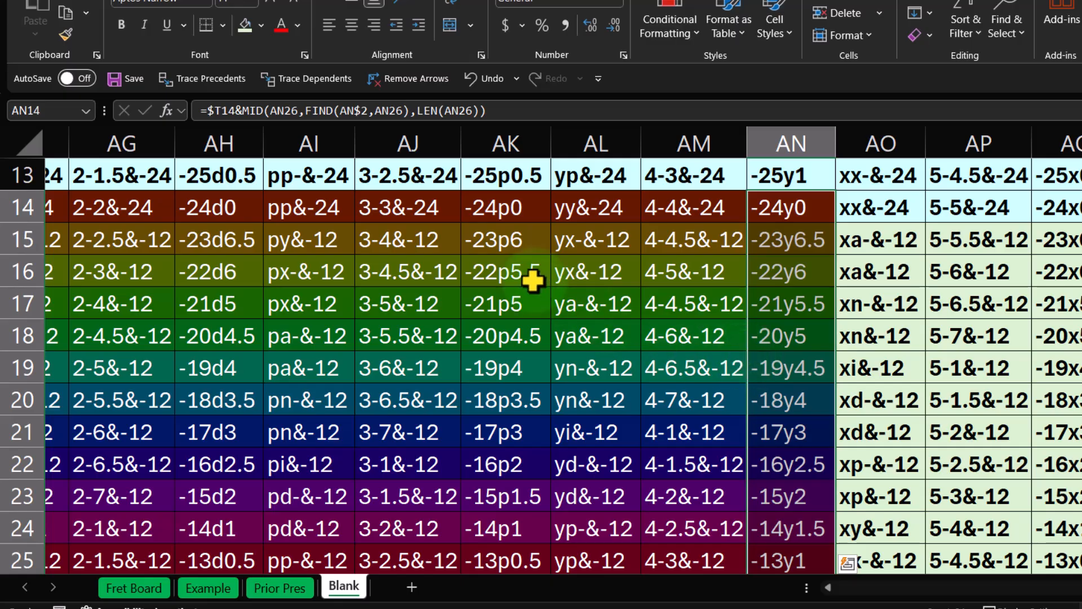
Step: Carry the formatting of AN14:AN37 across to rows 14 to 37 of columns AO, AP and AQ, one column at a time
left_click(65, 35)
left_click(899, 208)
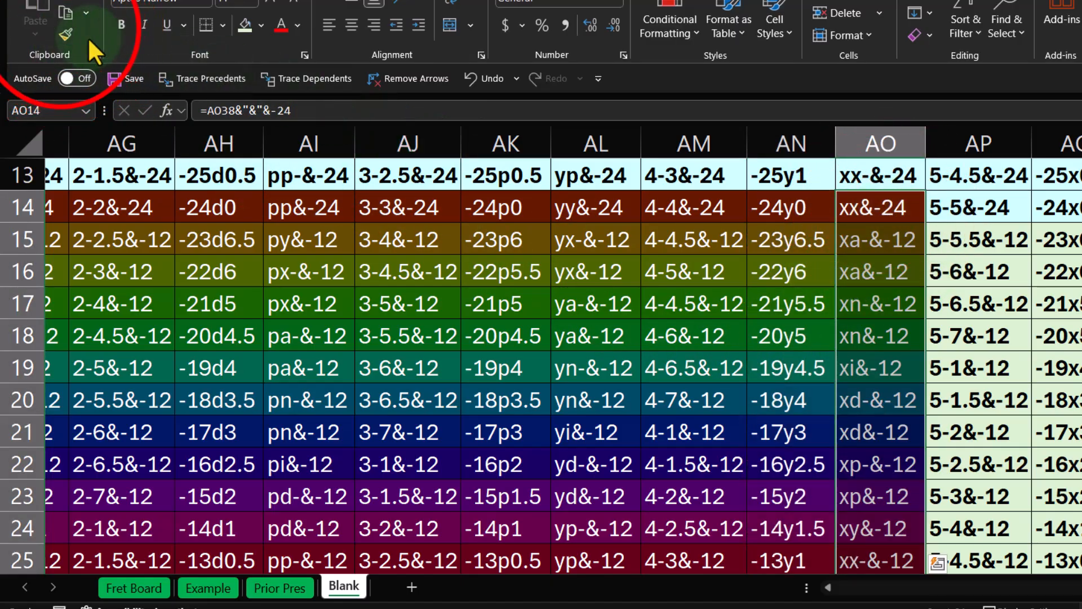
left_click(65, 35)
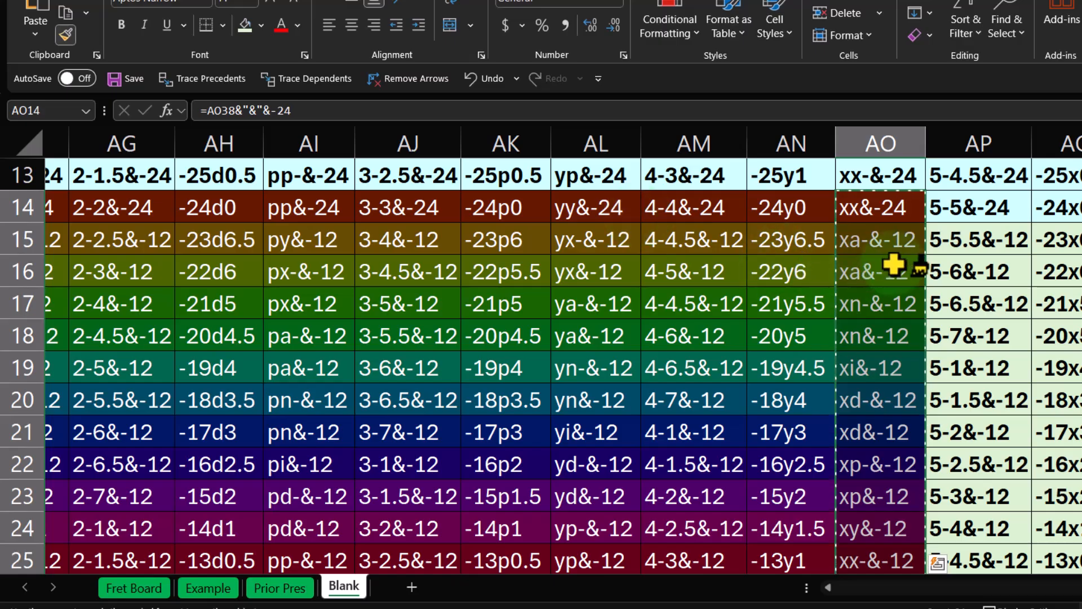
left_click(964, 207)
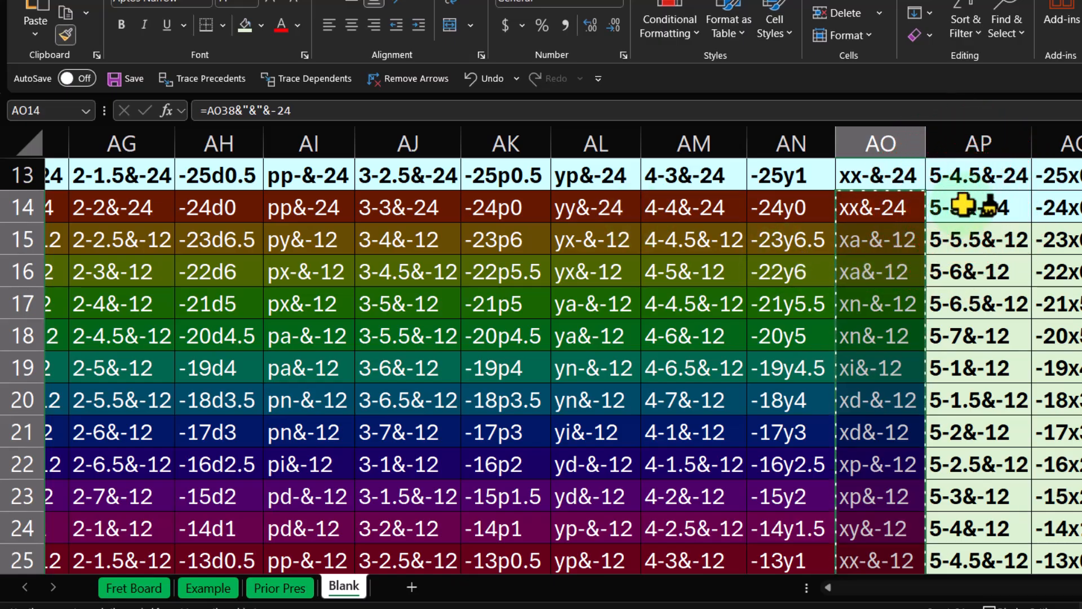
left_click(66, 35)
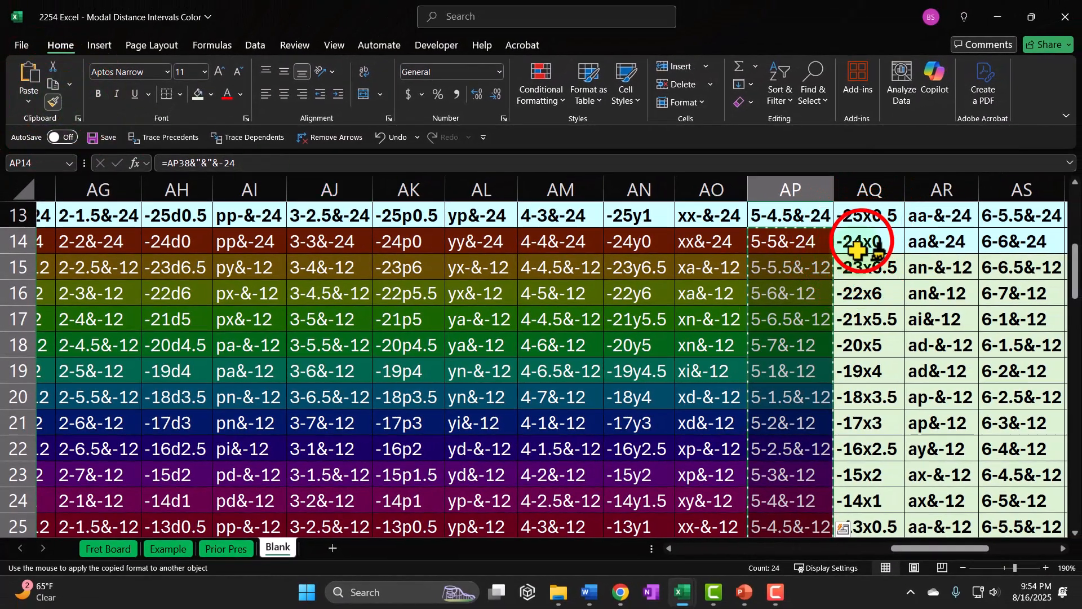
left_click(862, 242)
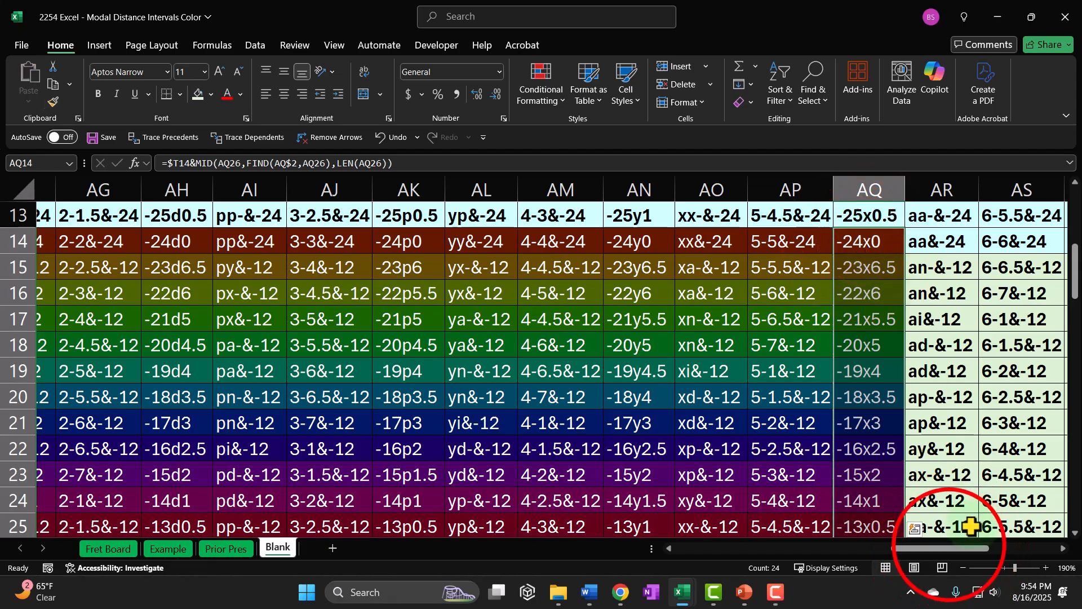
Step: Extend the formatting of AQ14:AQ37 to rows 14 to 37 of columns AR, AS and AT, one column at a time
left_click_drag(951, 547, 993, 549)
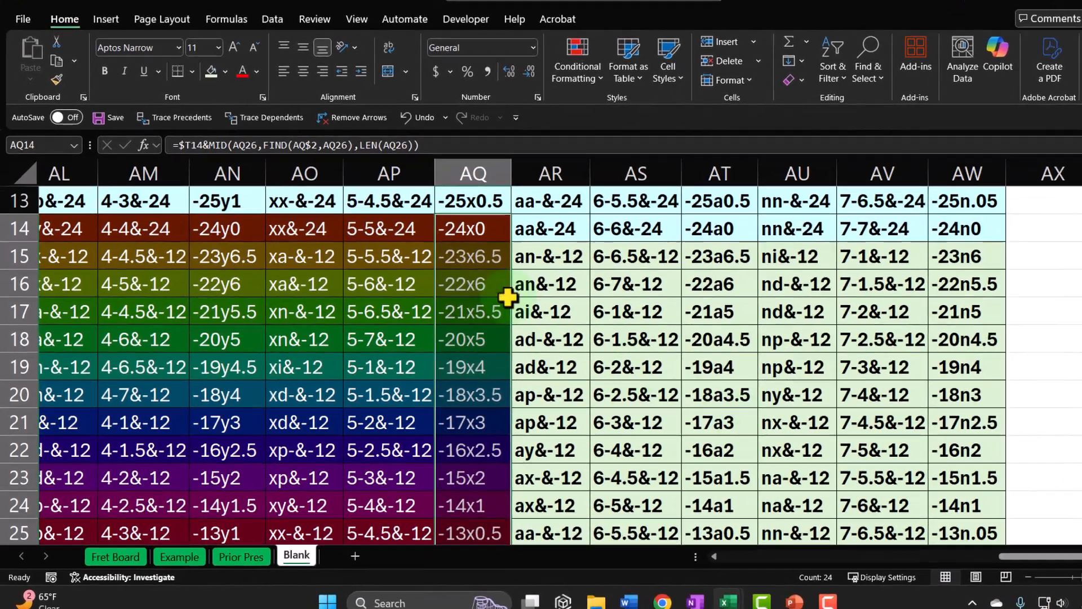
left_click(53, 101)
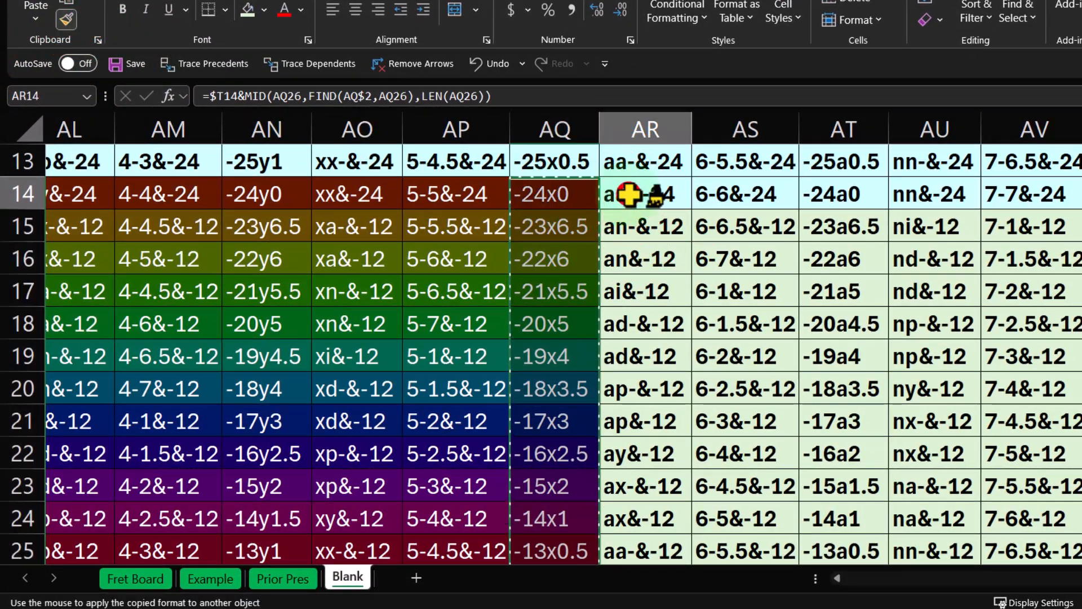
left_click(634, 194)
left_click(61, 19)
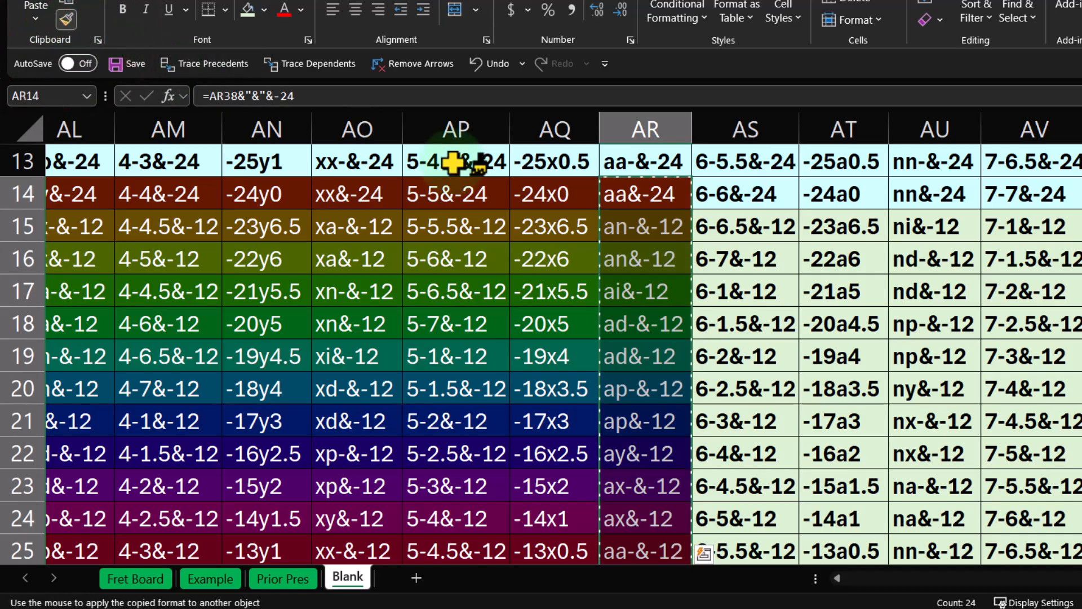
left_click(727, 203)
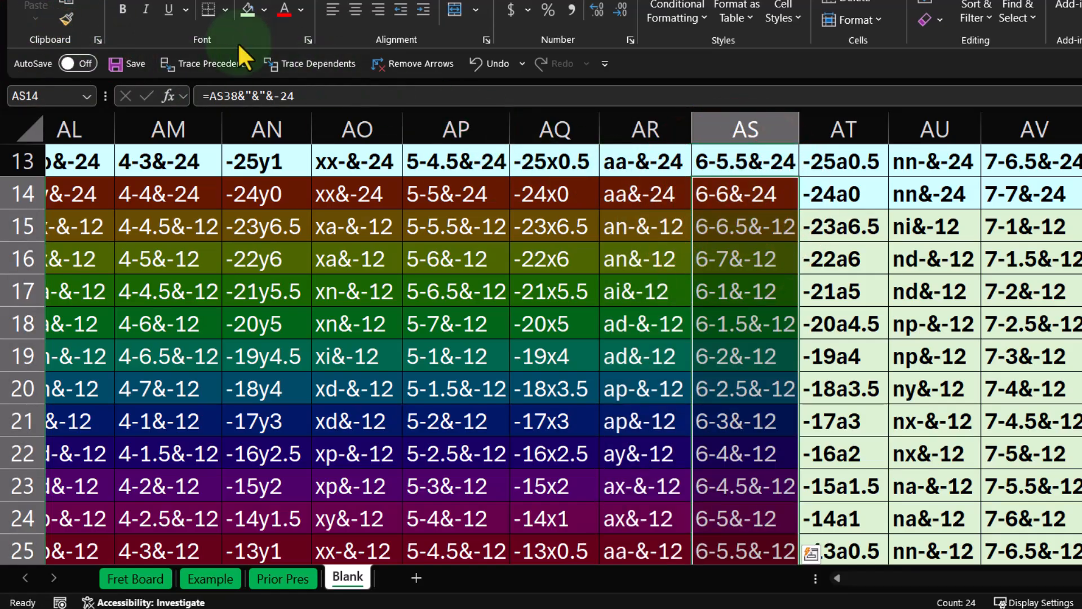
left_click(68, 18)
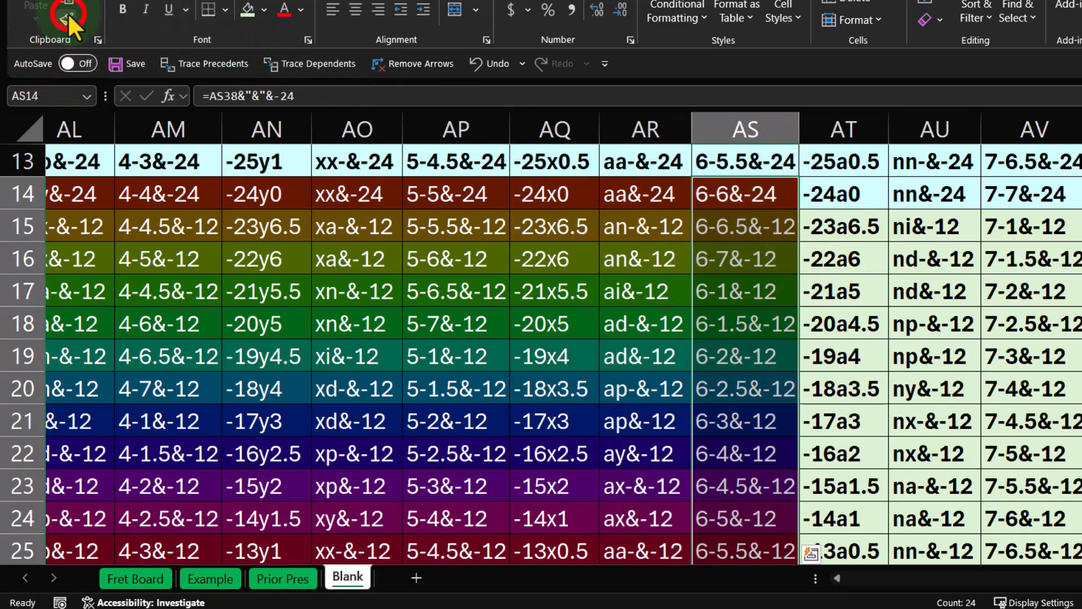
left_click(854, 195)
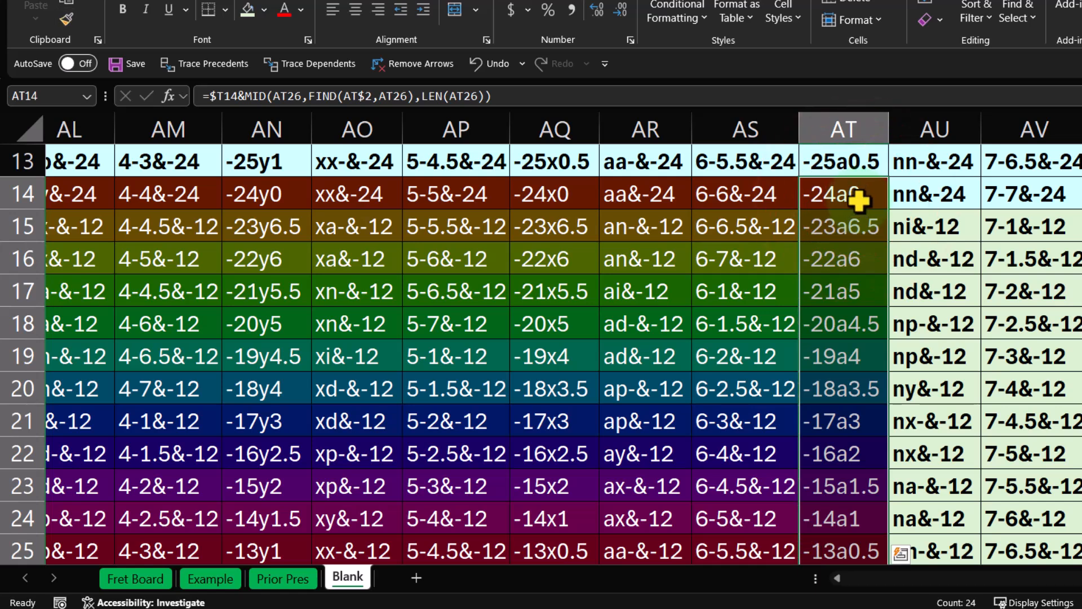
Step: Copy the formatting of AT14:AT37 onto rows 14 to 37 of the last table columns, AU, AV and AW
left_click(68, 18)
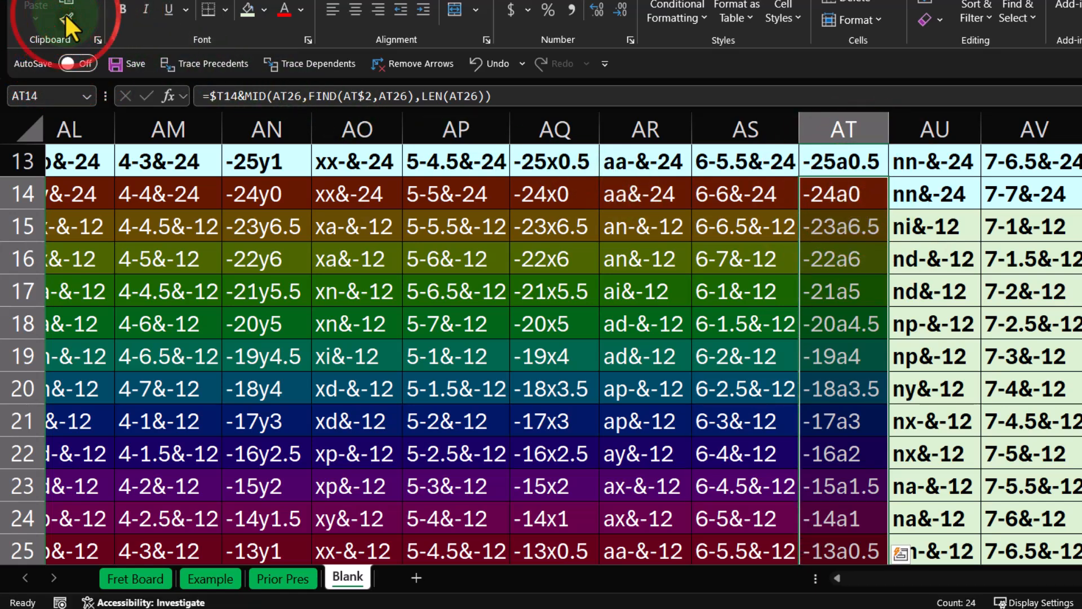
left_click(939, 197)
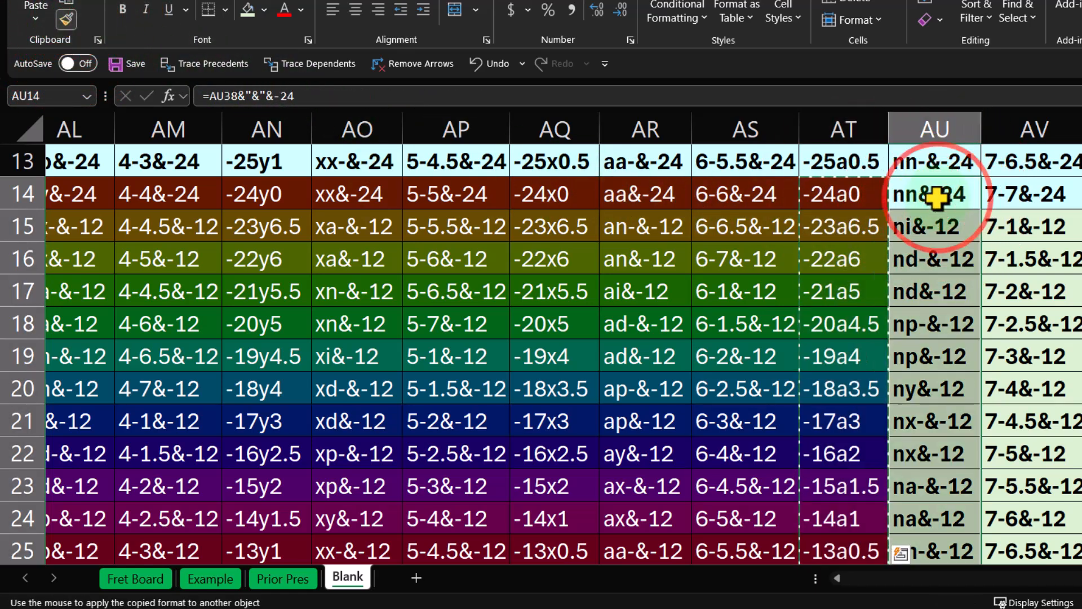
left_click(66, 19)
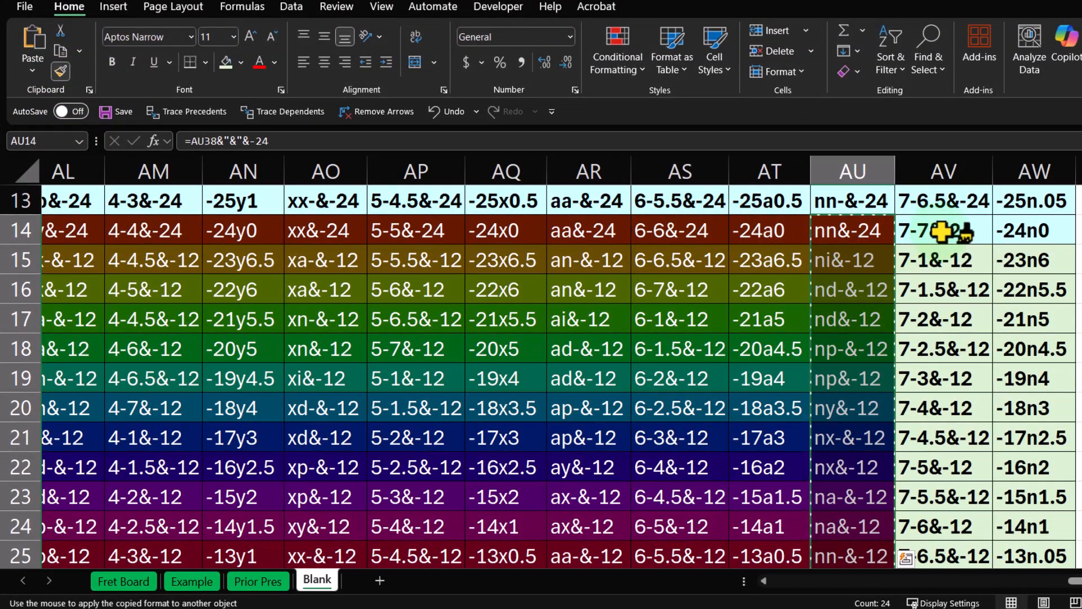
left_click(938, 232)
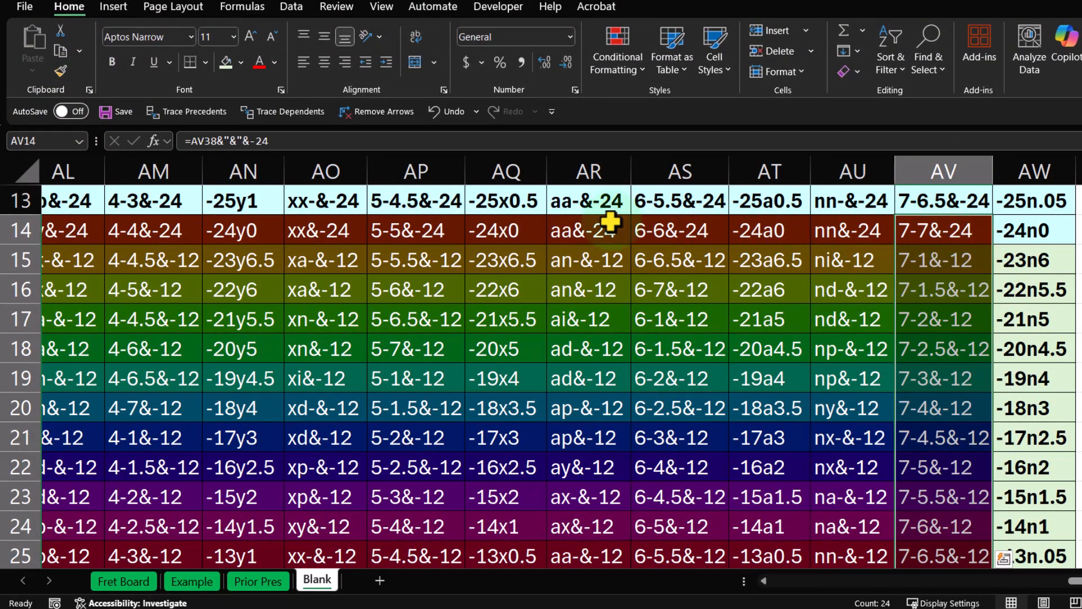
left_click(61, 70)
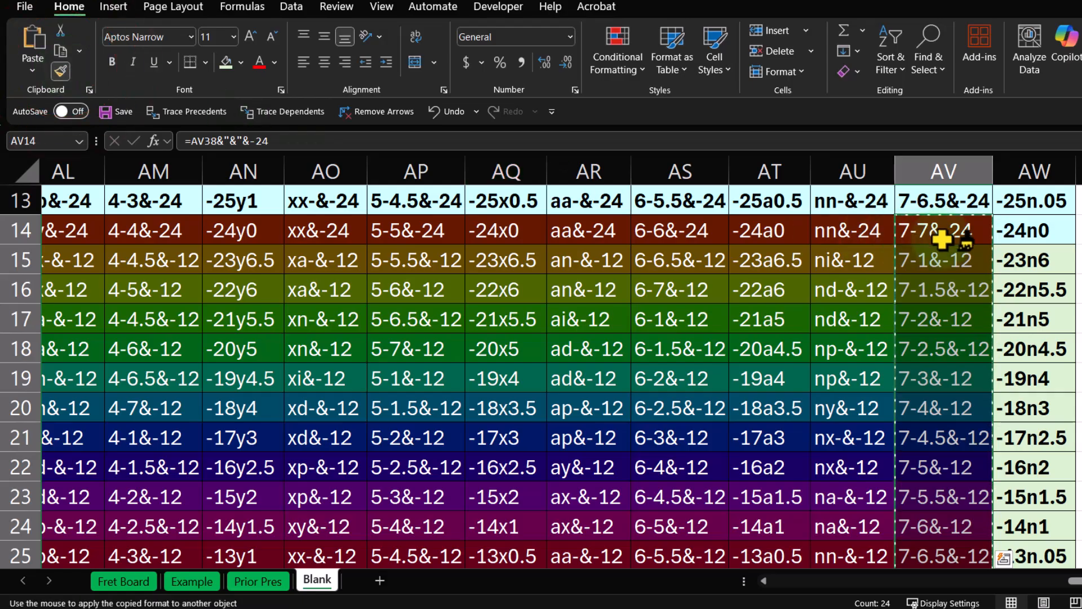
left_click(1050, 232)
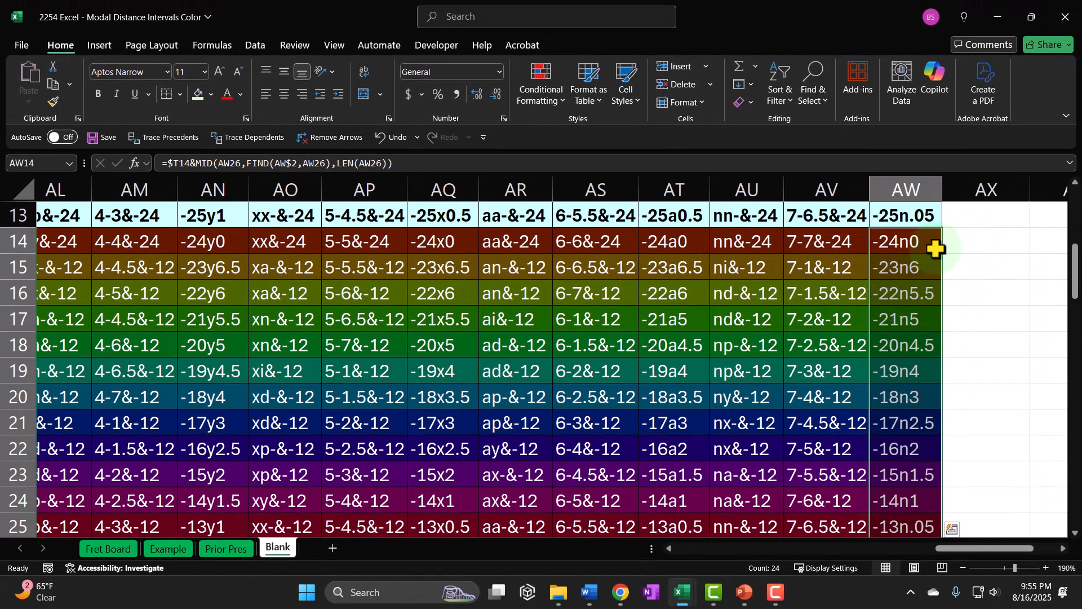
Step: Examine the color-coded rows from 38 down, comparing the distances in column T with the interval labels in columns X, Y and AE
scroll(947, 366, "down", 5)
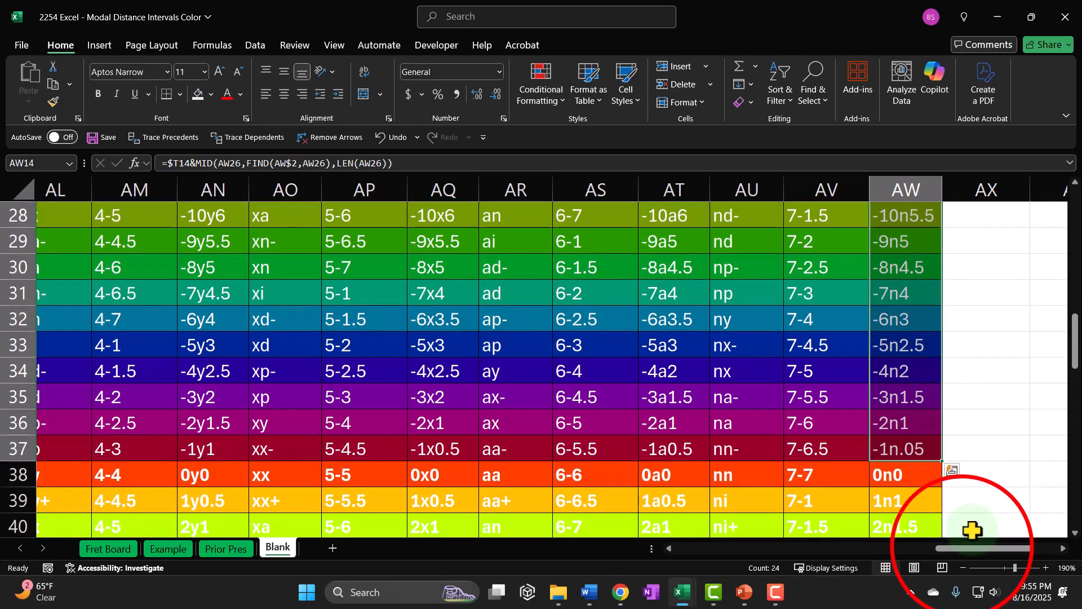
left_click_drag(962, 549, 804, 554)
left_click(901, 549)
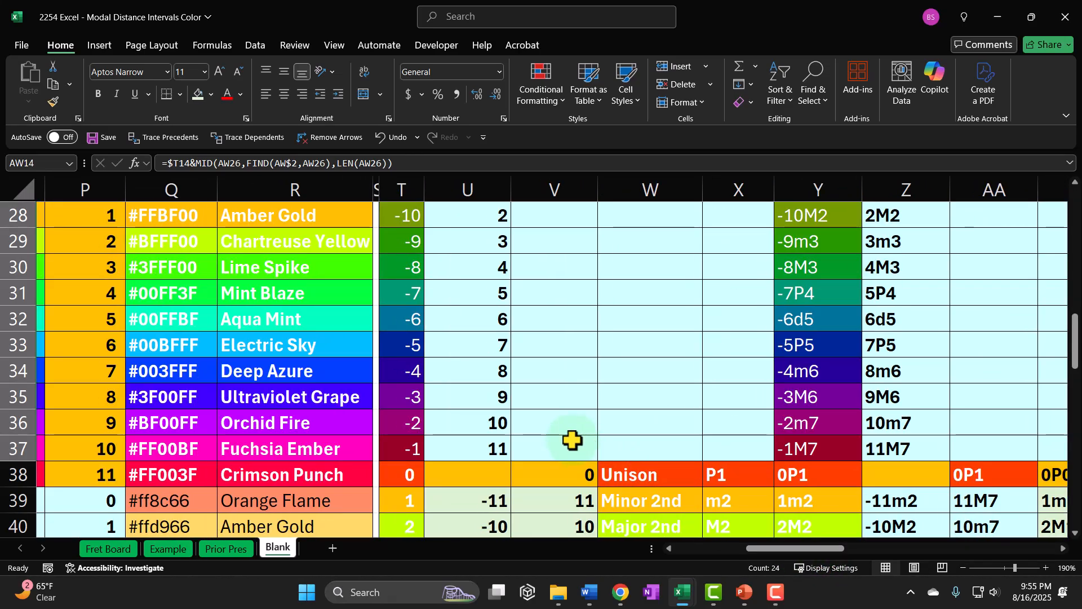
scroll(572, 440, "down", 3)
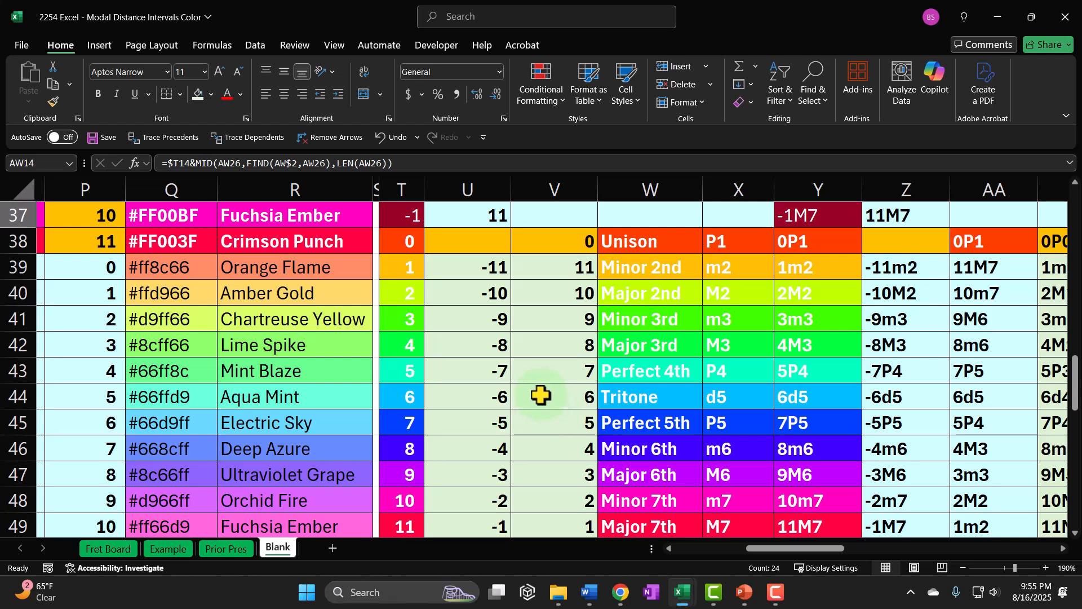
left_click(91, 270)
left_click_drag(393, 270, 396, 452)
left_click_drag(825, 548, 855, 549)
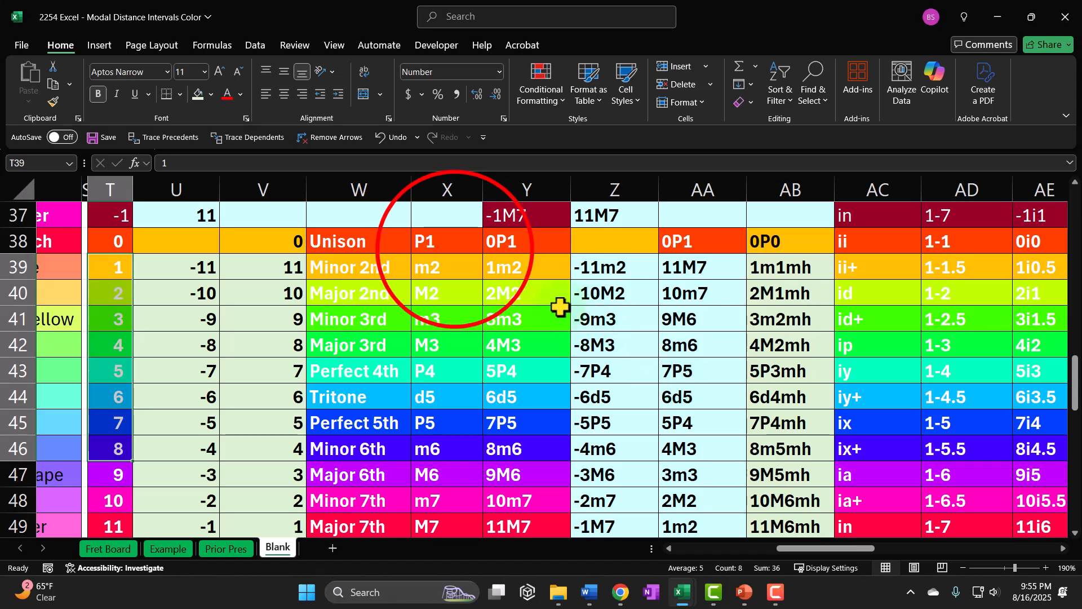
left_click_drag(459, 247, 449, 511)
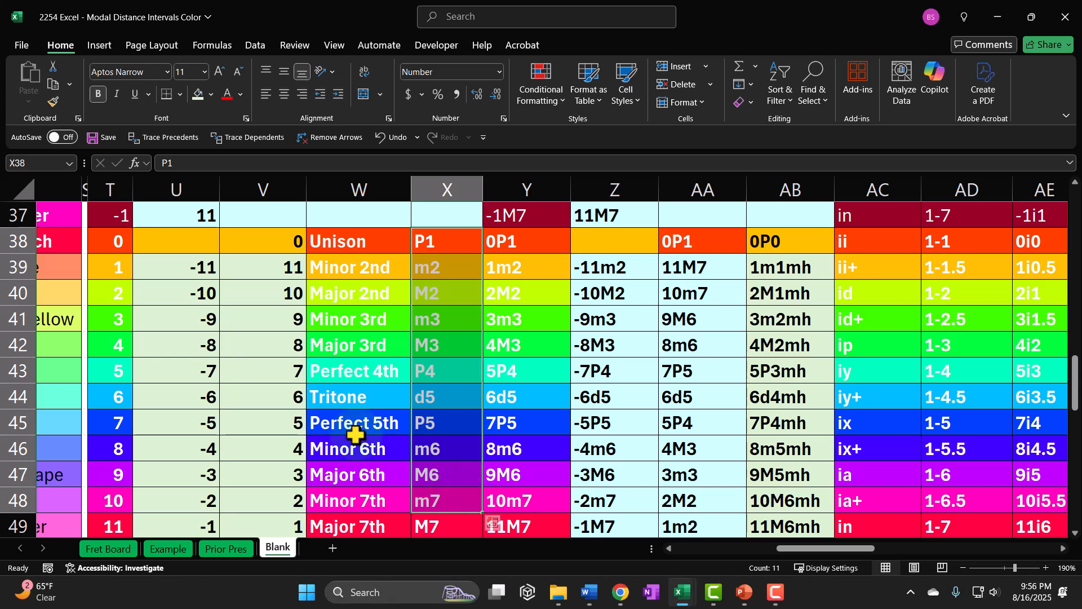
left_click_drag(115, 266, 114, 517)
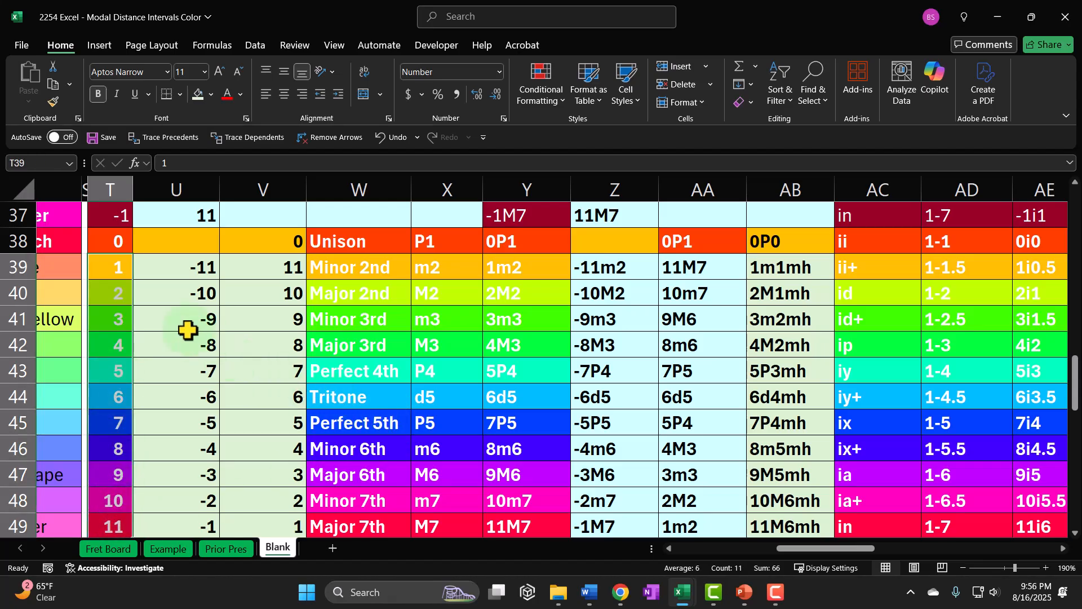
left_click_drag(505, 271, 500, 497)
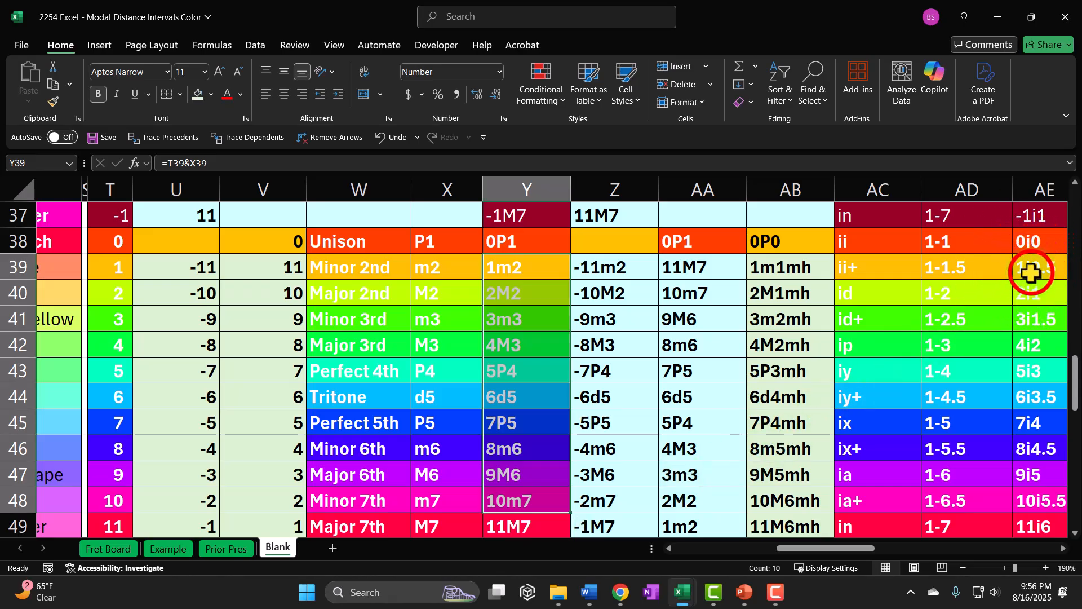
left_click_drag(1033, 270, 1027, 508)
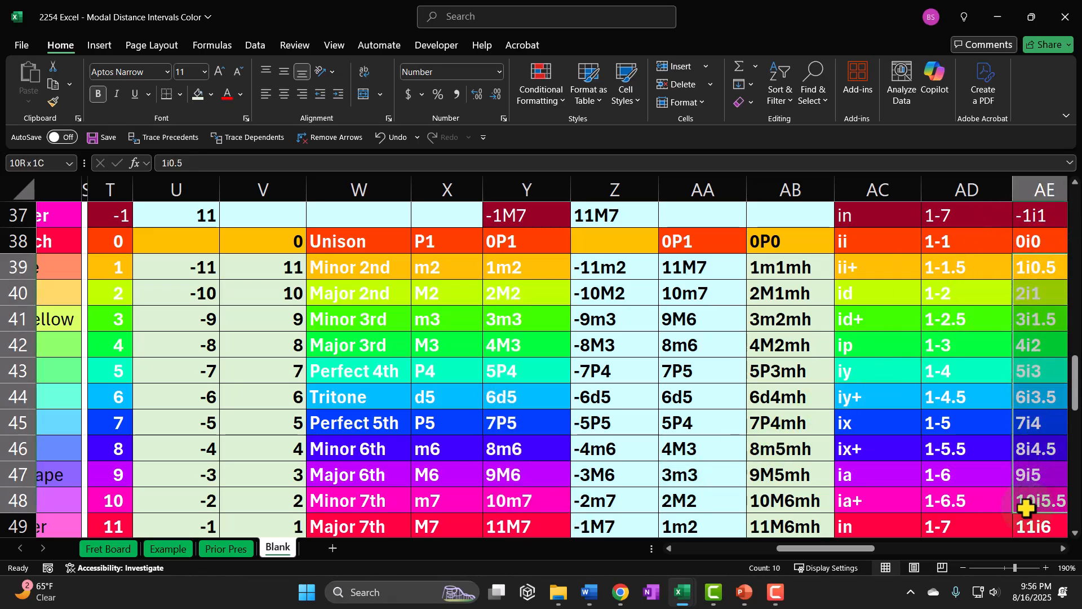